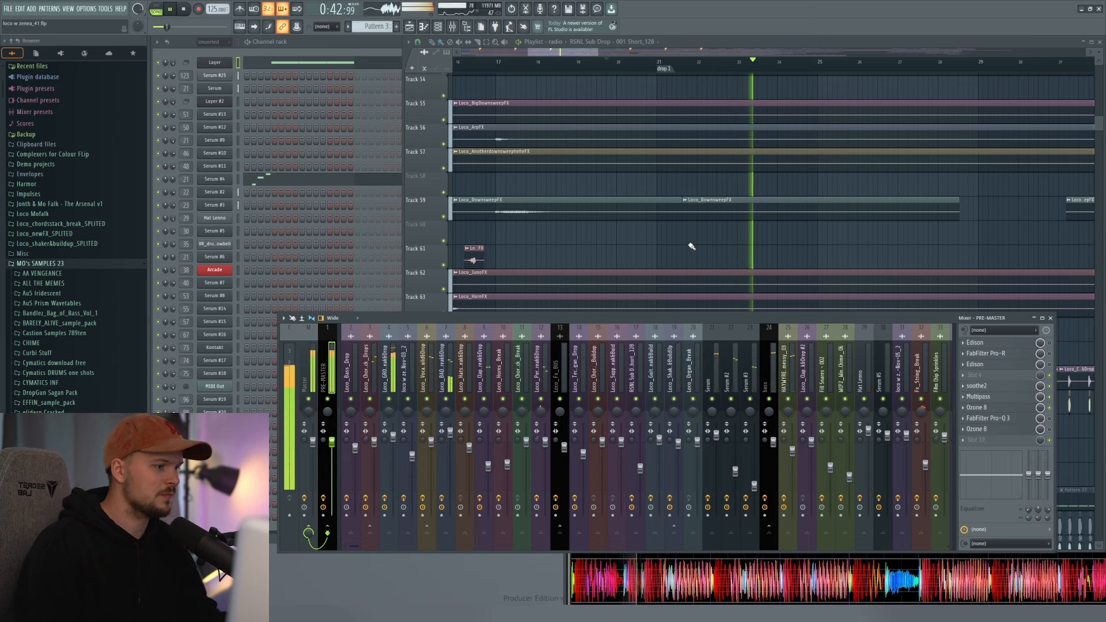
- Stop playback, open the upper Ozone 8 on the PRE-MASTER mixer track and examine its Dynamics settings for all bands
{"action": "key", "text": "space"}
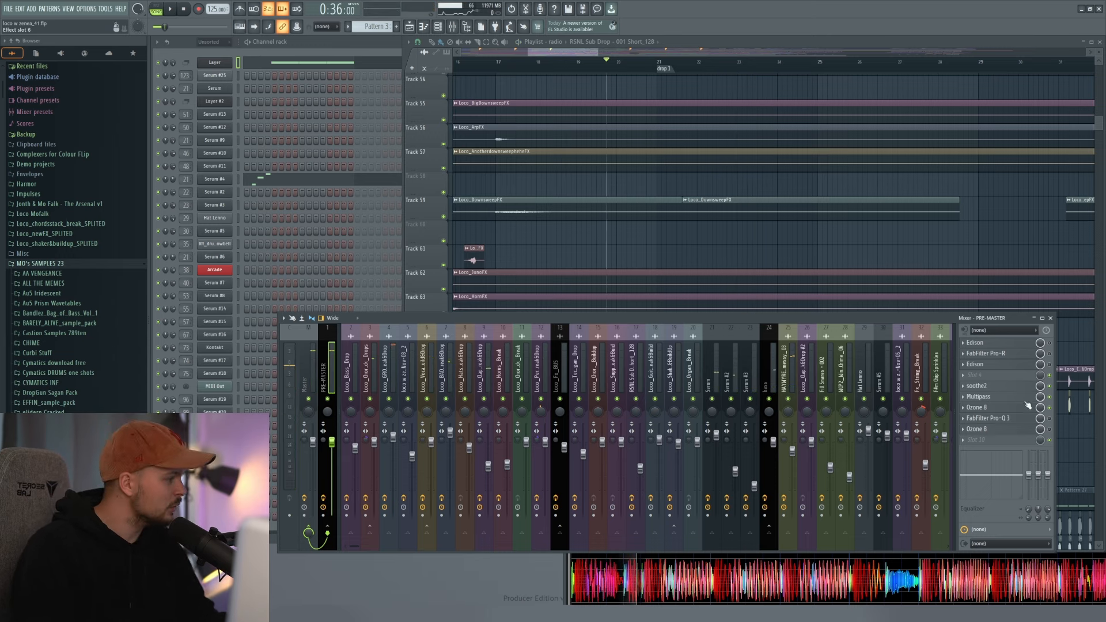
{"action": "left_click", "coordinate": [993, 408]}
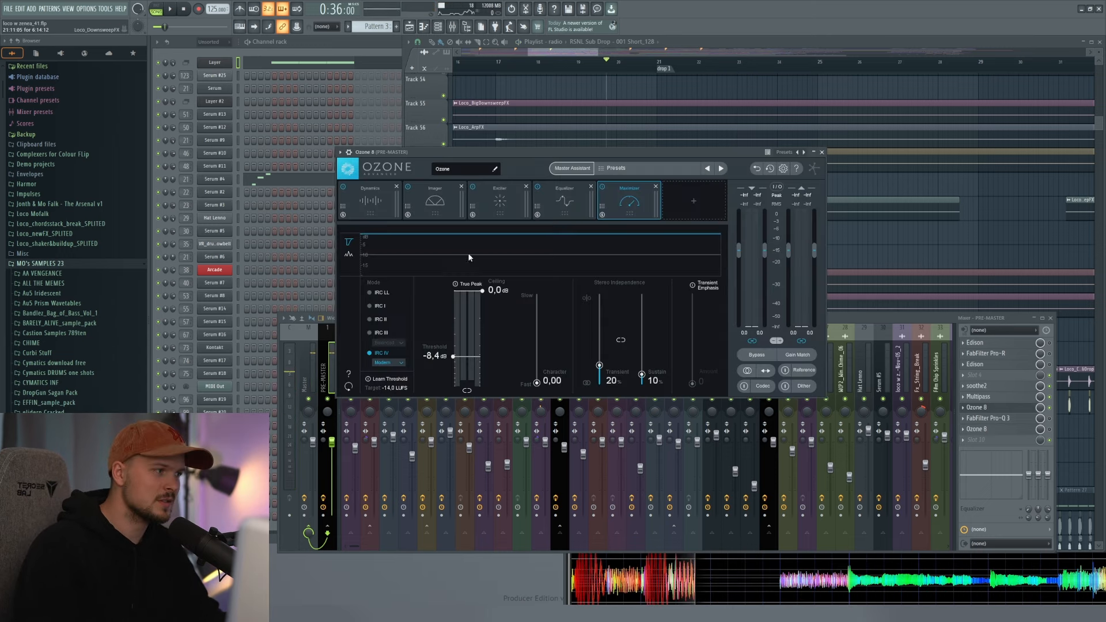
{"action": "left_click", "coordinate": [365, 202]}
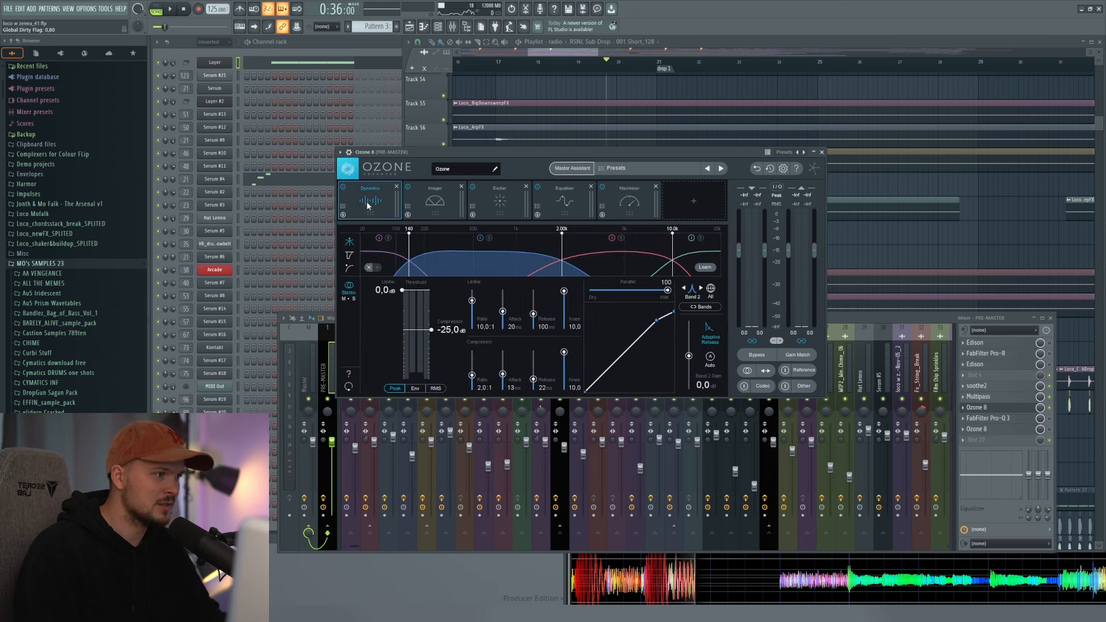
{"action": "left_click", "coordinate": [710, 290]}
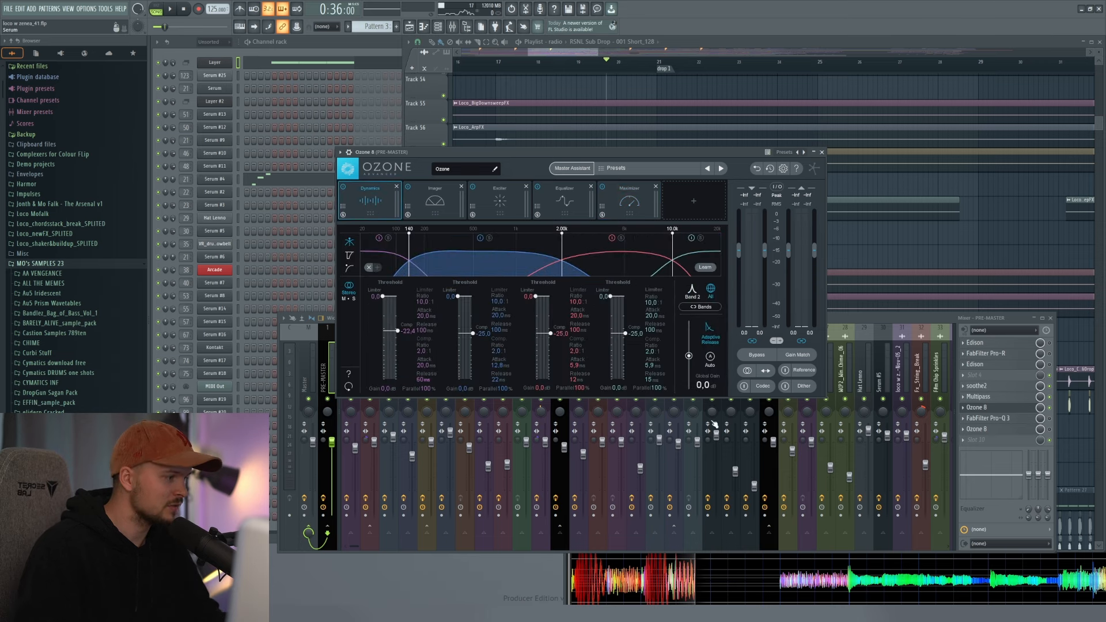
- Review Ozone's Imager, Exciter, Equalizer side and mid curves, and Maximizer settings
{"action": "left_click", "coordinate": [445, 204]}
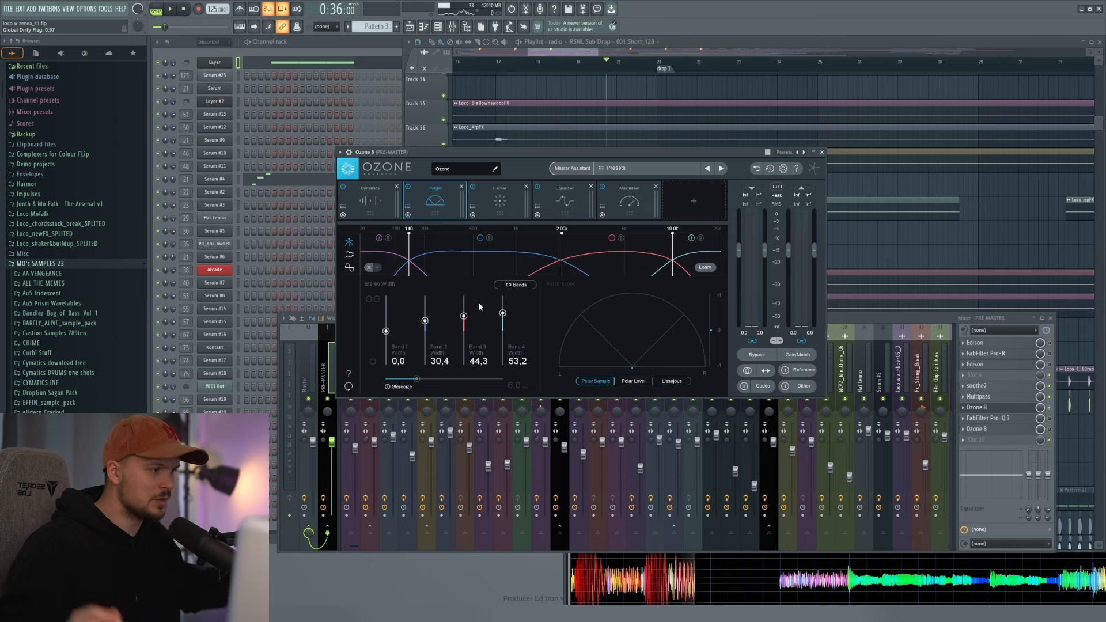
{"action": "left_click", "coordinate": [499, 202]}
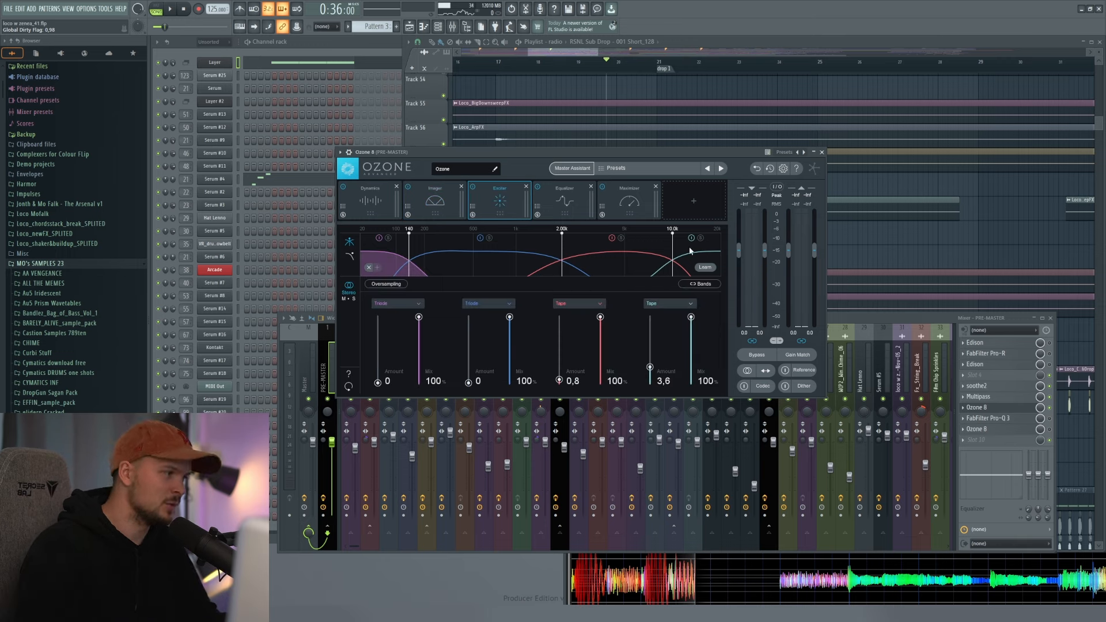
{"action": "left_click", "coordinate": [564, 201]}
{"action": "left_click", "coordinate": [348, 347]}
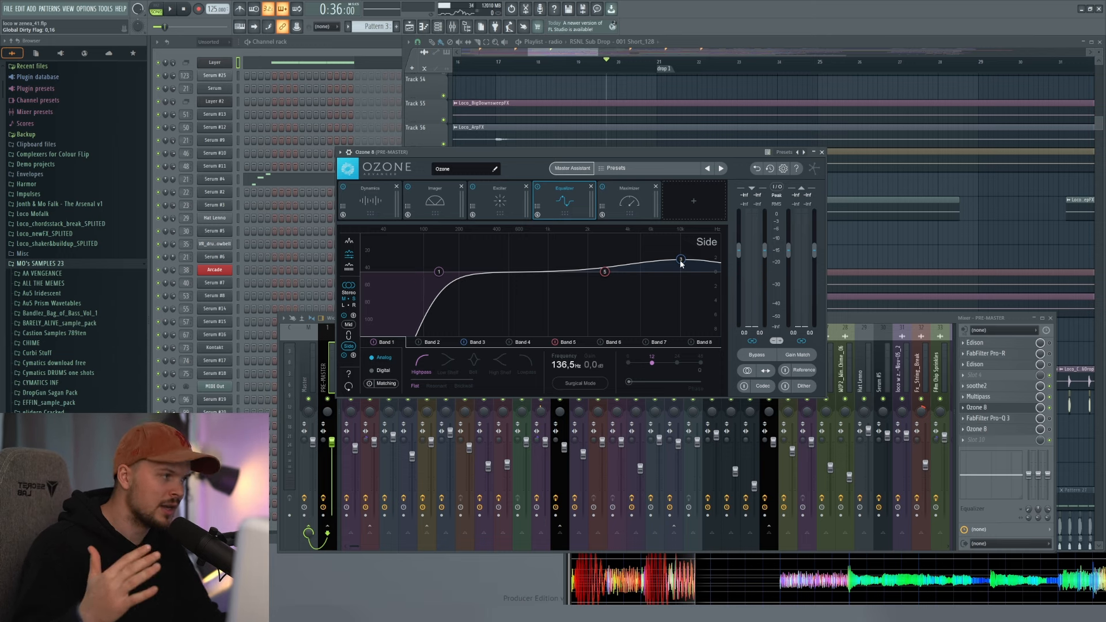
{"action": "left_click", "coordinate": [349, 324]}
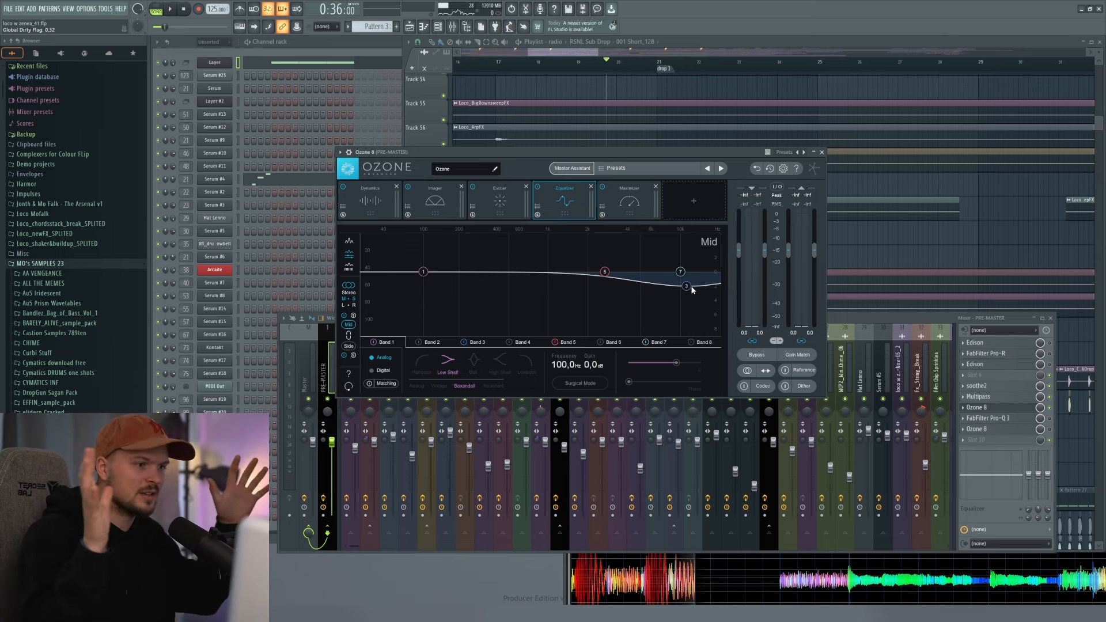
{"action": "left_click", "coordinate": [644, 190]}
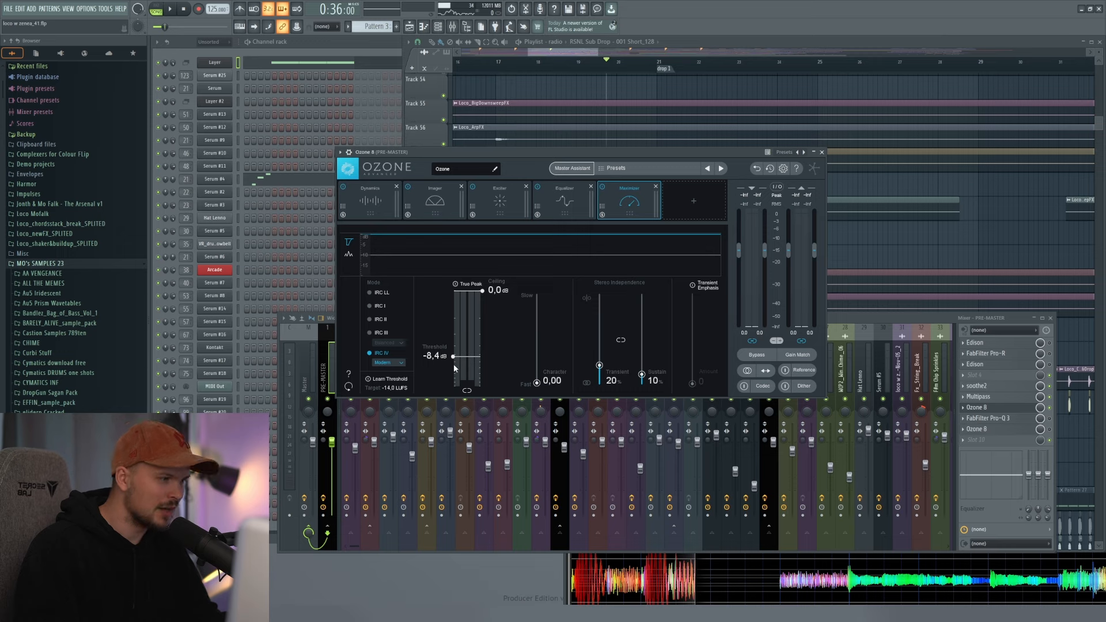
- Play the song through the Maximizer, revisit the Imager, Exciter and Dynamics modules, and close Ozone
{"action": "key", "text": "space"}
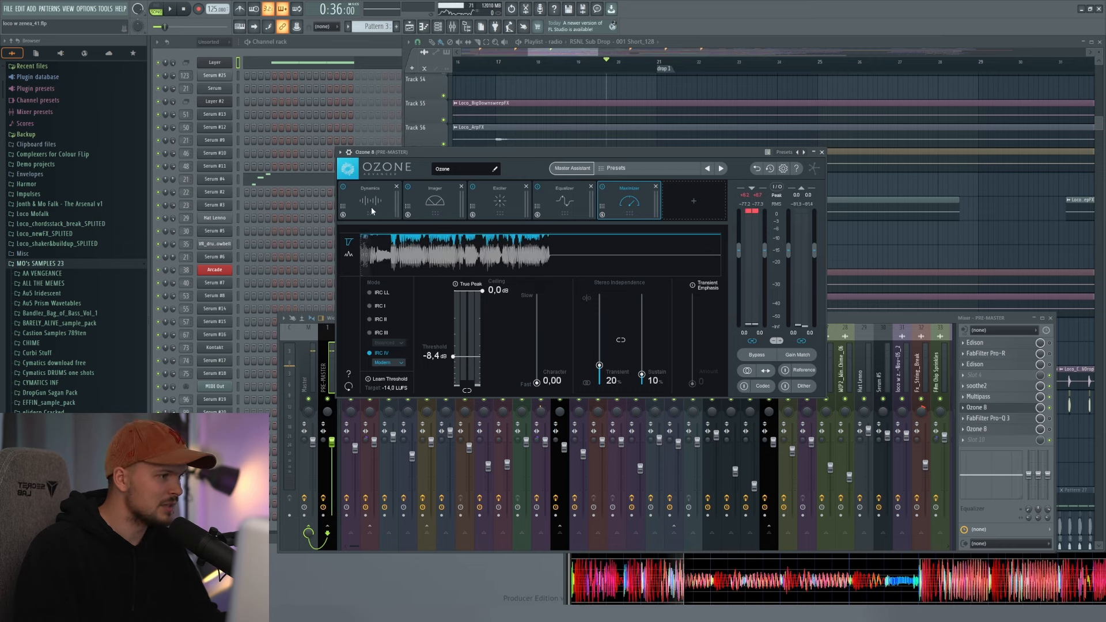
{"action": "left_click", "coordinate": [453, 203]}
{"action": "left_click", "coordinate": [499, 201]}
{"action": "left_click", "coordinate": [435, 199]}
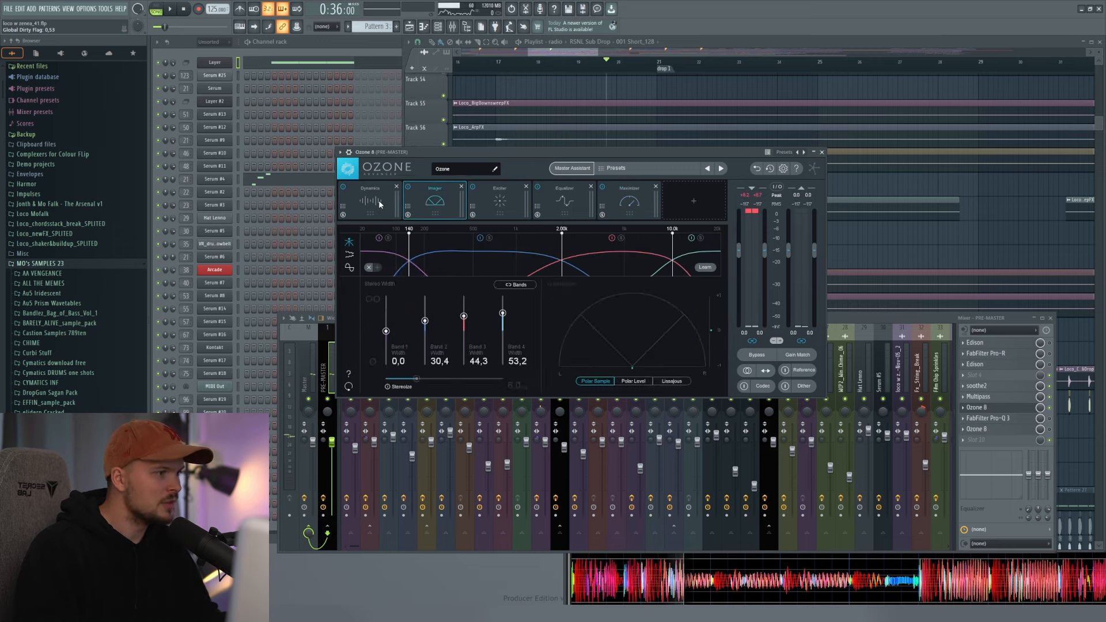
{"action": "left_click", "coordinate": [374, 199]}
{"action": "left_click", "coordinate": [823, 152]}
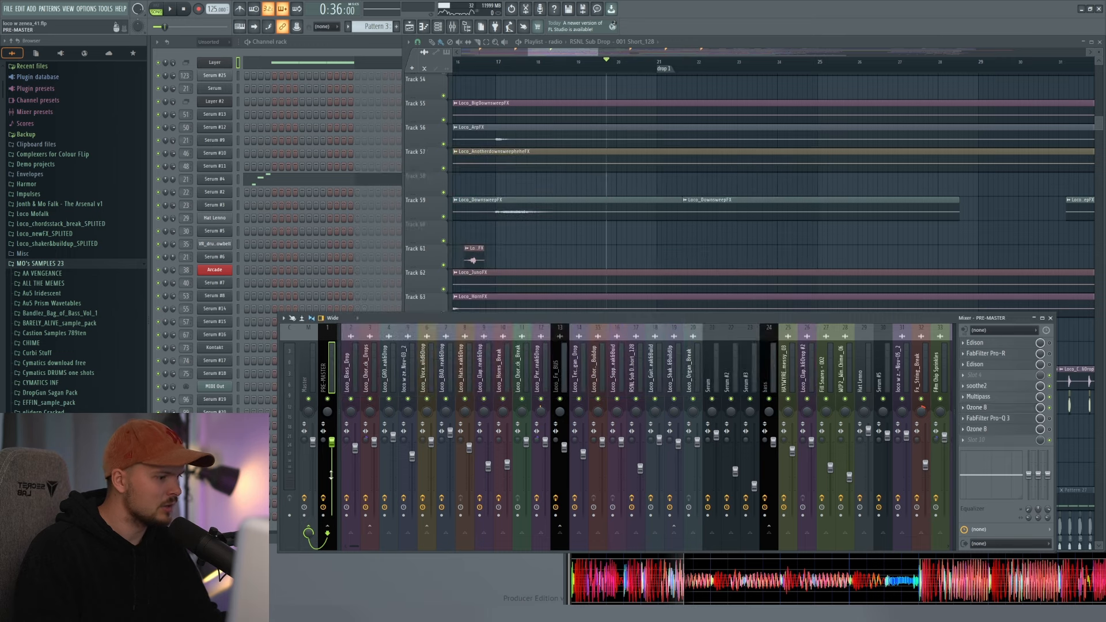
- Play the song from just before the drop 1 marker, stop it and select the PRE-MASTER mixer track
{"action": "right_click", "coordinate": [642, 252]}
{"action": "key", "text": "space"}
{"action": "left_click", "coordinate": [646, 61]}
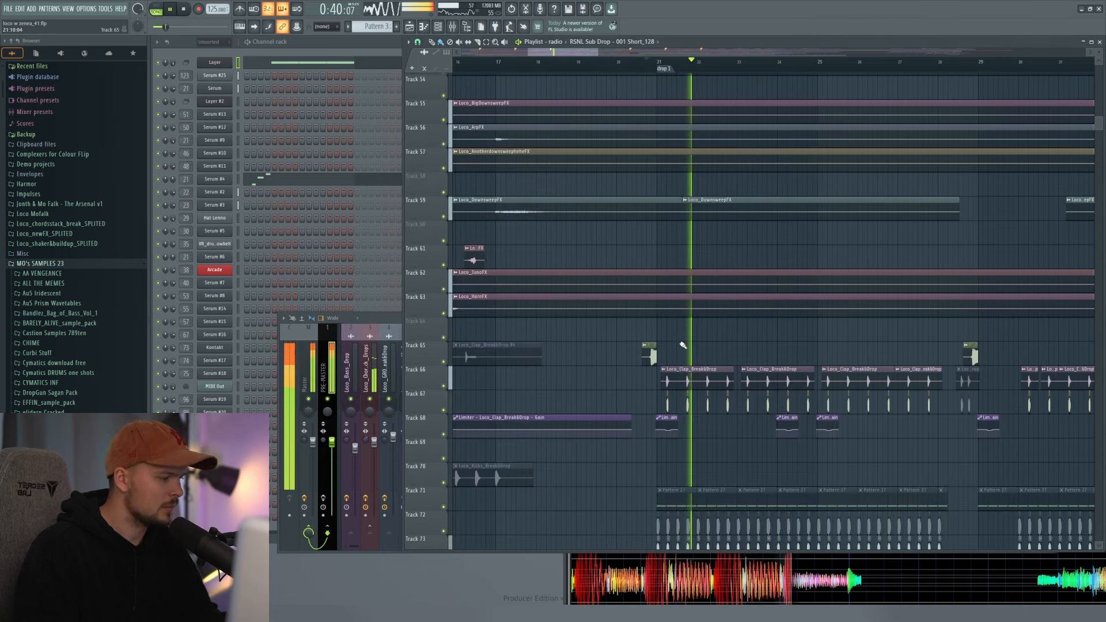
{"action": "key", "text": "space"}
{"action": "left_click", "coordinate": [330, 380]}
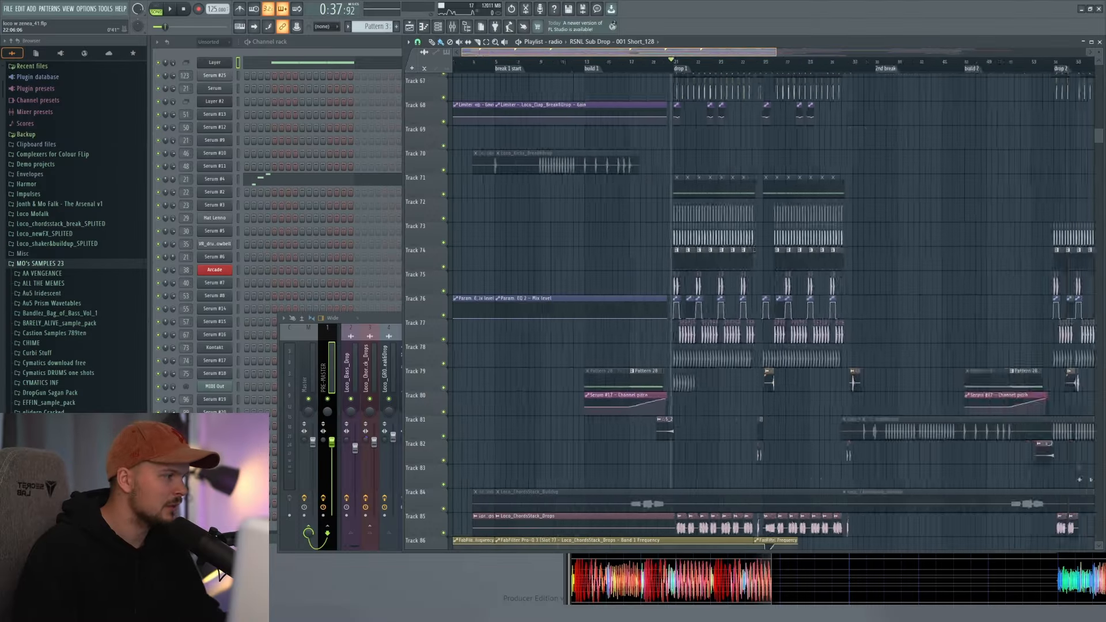
- Show the full length of the arrangement in the playlist and look through its tracks down to the vocals
{"action": "left_click_drag", "start_coordinate": [776, 52], "coordinate": [1019, 53]}
{"action": "left_click_drag", "start_coordinate": [1099, 57], "coordinate": [1098, 53]}
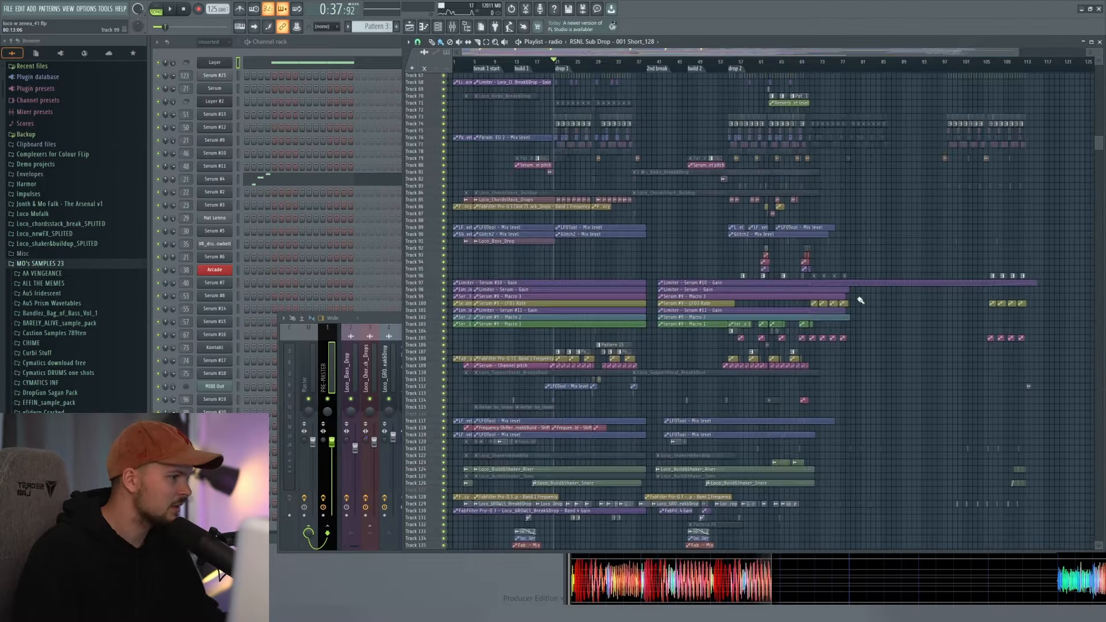
{"action": "scroll", "coordinate": [860, 300], "scroll_direction": "down", "scroll_amount": 10}
{"action": "scroll", "coordinate": [512, 343], "scroll_direction": "up", "scroll_amount": 8}
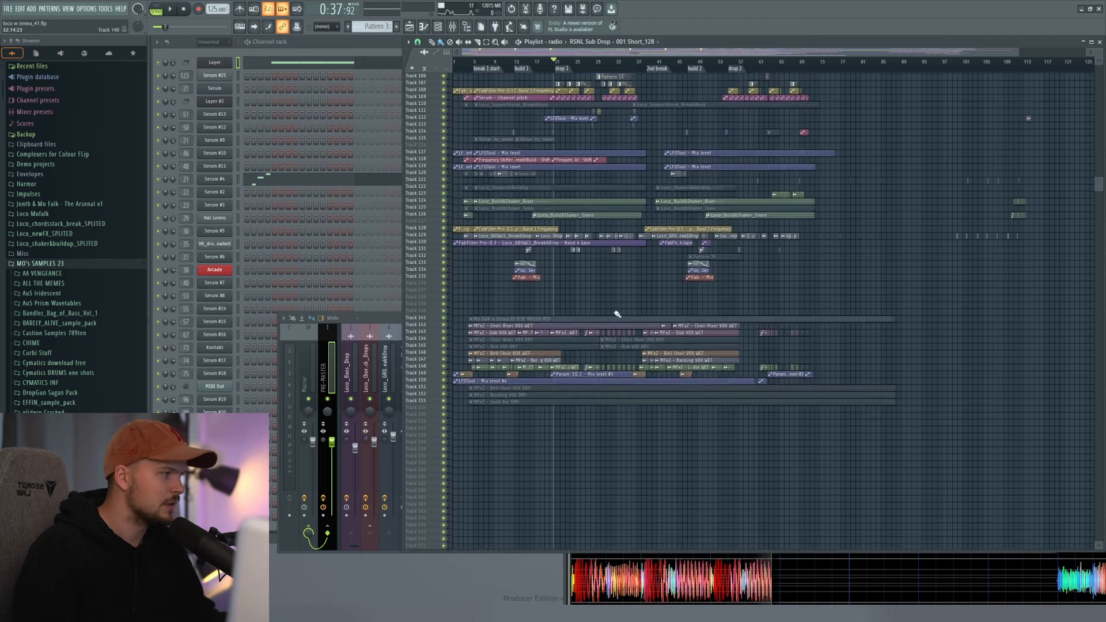
{"action": "scroll", "coordinate": [686, 335], "scroll_direction": "up", "scroll_amount": 11}
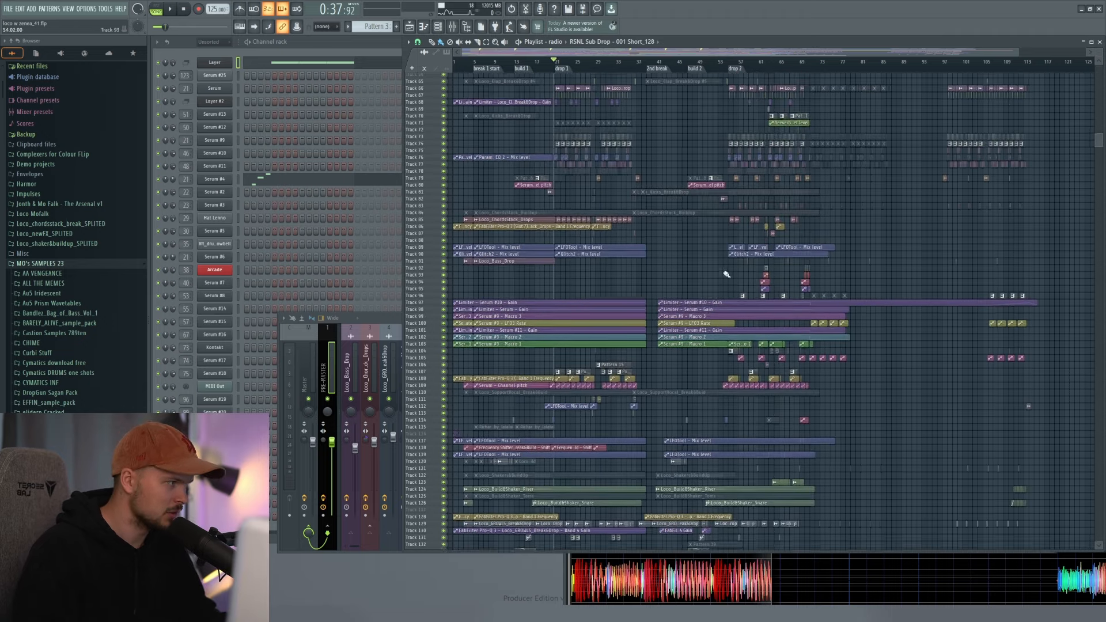
{"action": "scroll", "coordinate": [690, 195], "scroll_direction": "up", "scroll_amount": 5}
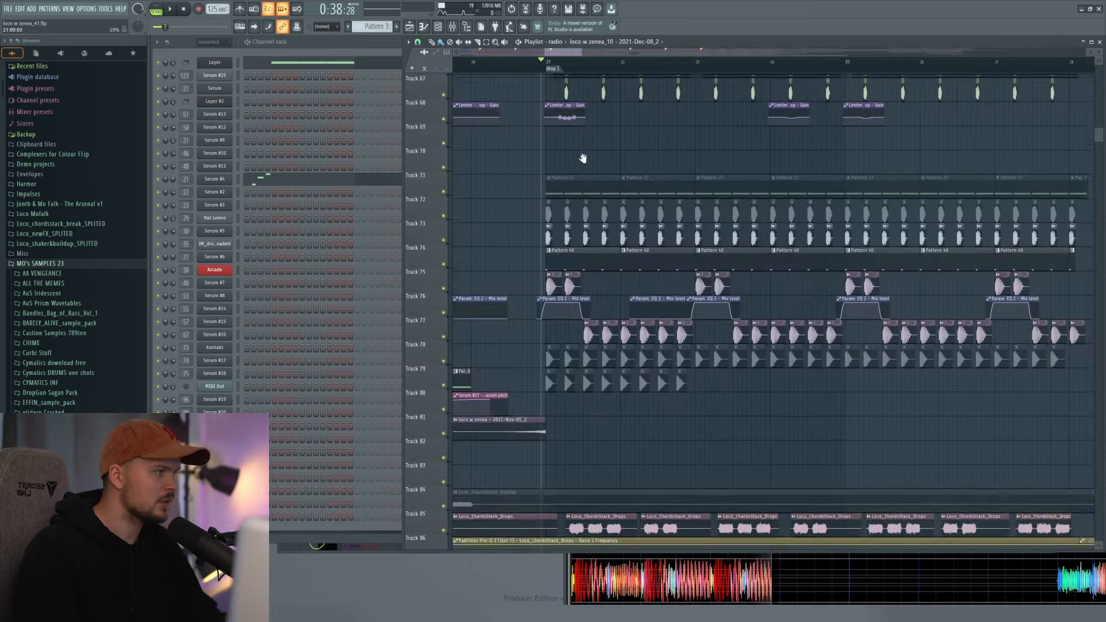
- Inspect the first kick clip of drop 1 on Track 75, its mixer track 68 and the kick sum bus
{"action": "left_click_drag", "start_coordinate": [582, 158], "coordinate": [591, 165]}
{"action": "scroll", "coordinate": [615, 389], "scroll_direction": "up", "scroll_amount": 4}
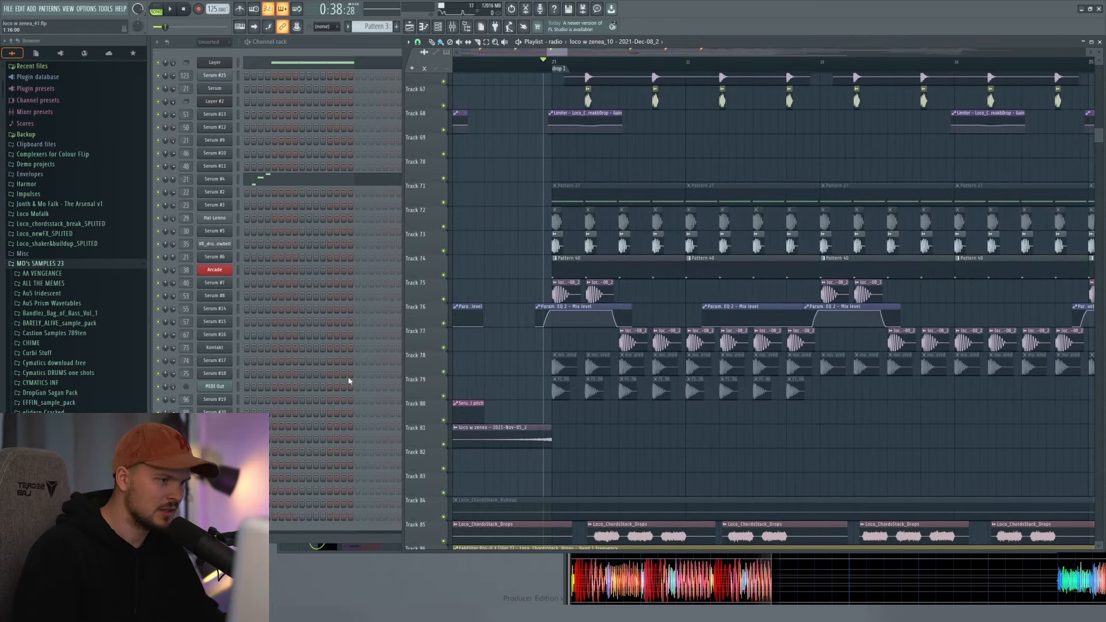
{"action": "double_click", "coordinate": [565, 294]}
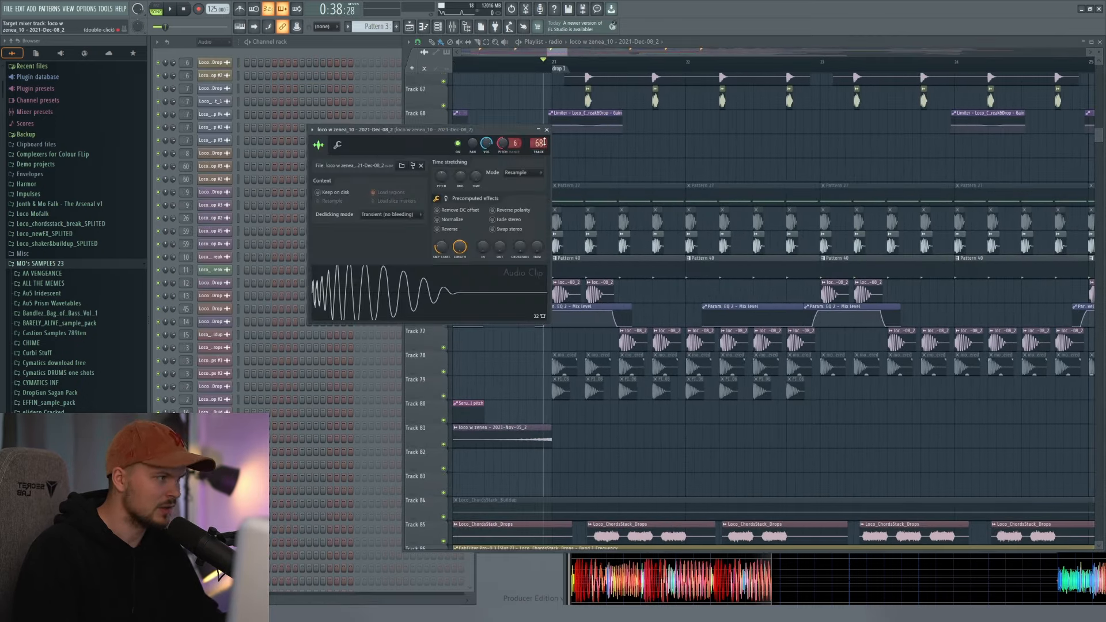
{"action": "left_click", "coordinate": [538, 142]}
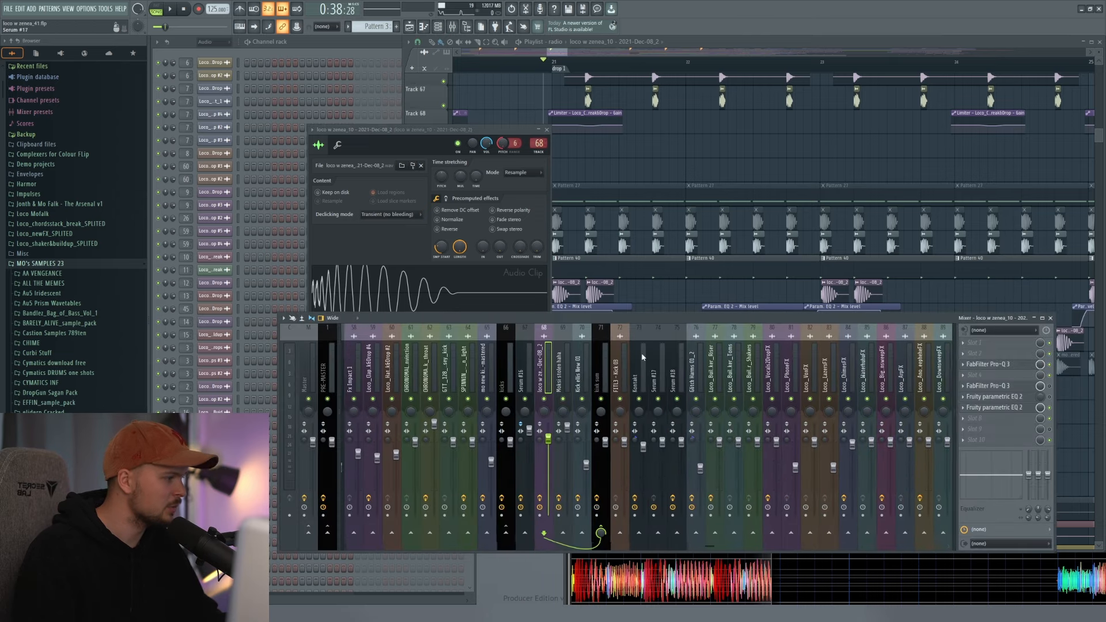
{"action": "left_click", "coordinate": [599, 390]}
{"action": "left_click", "coordinate": [547, 130]}
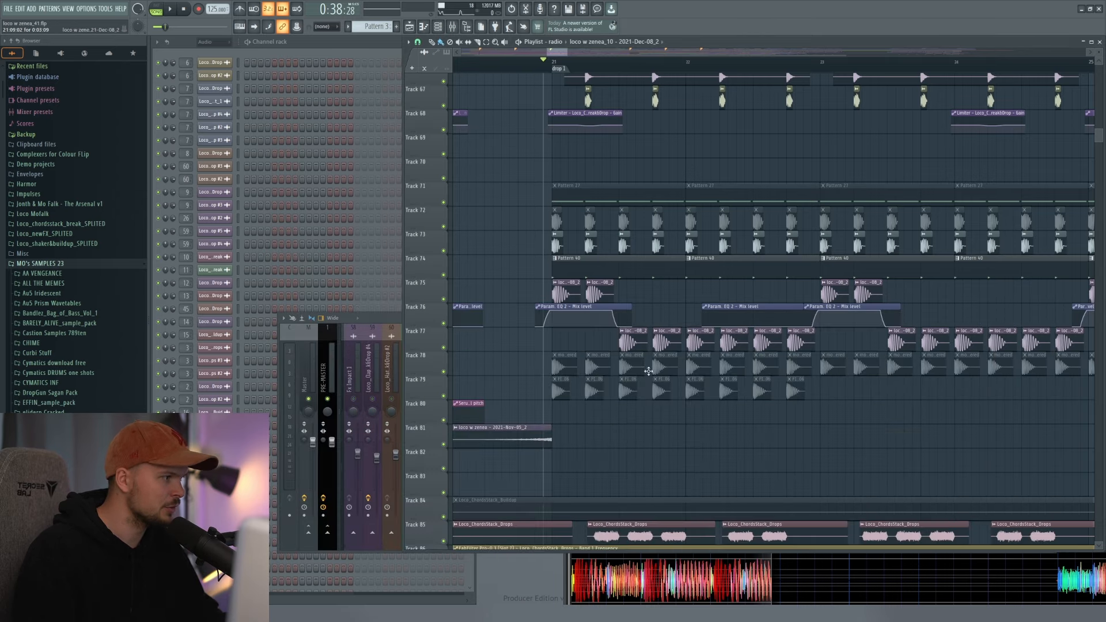
- Open the first kick clip of drop 1 on Track 73 and listen to its mixer track 70 on its own
{"action": "left_click_drag", "start_coordinate": [579, 276], "coordinate": [574, 270]}
{"action": "left_click", "coordinate": [214, 42]}
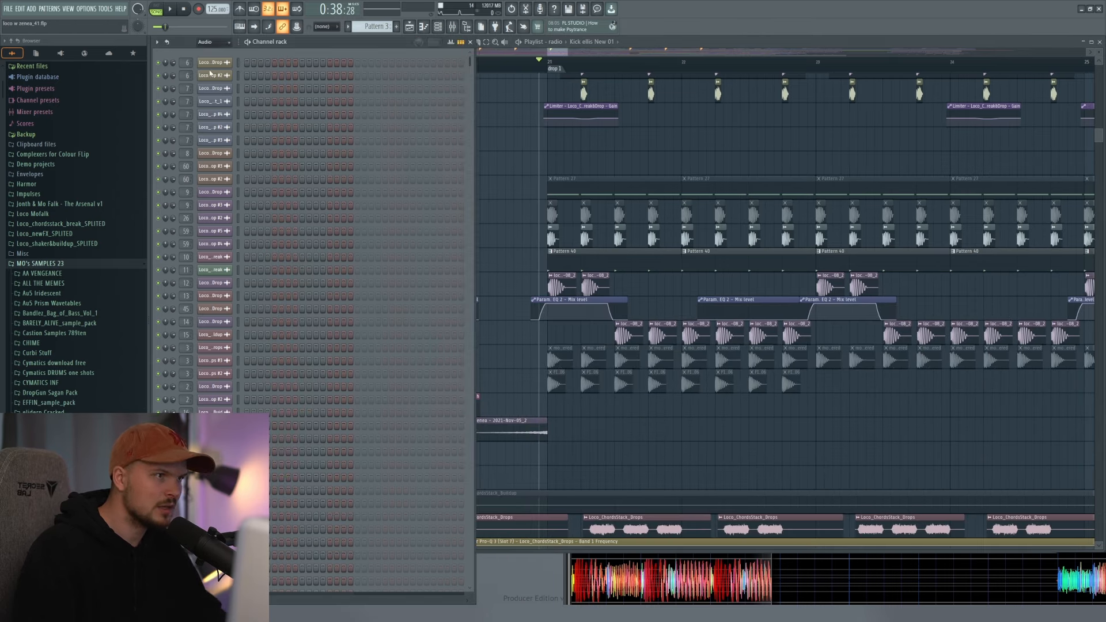
{"action": "left_click", "coordinate": [210, 76]}
{"action": "double_click", "coordinate": [552, 239]}
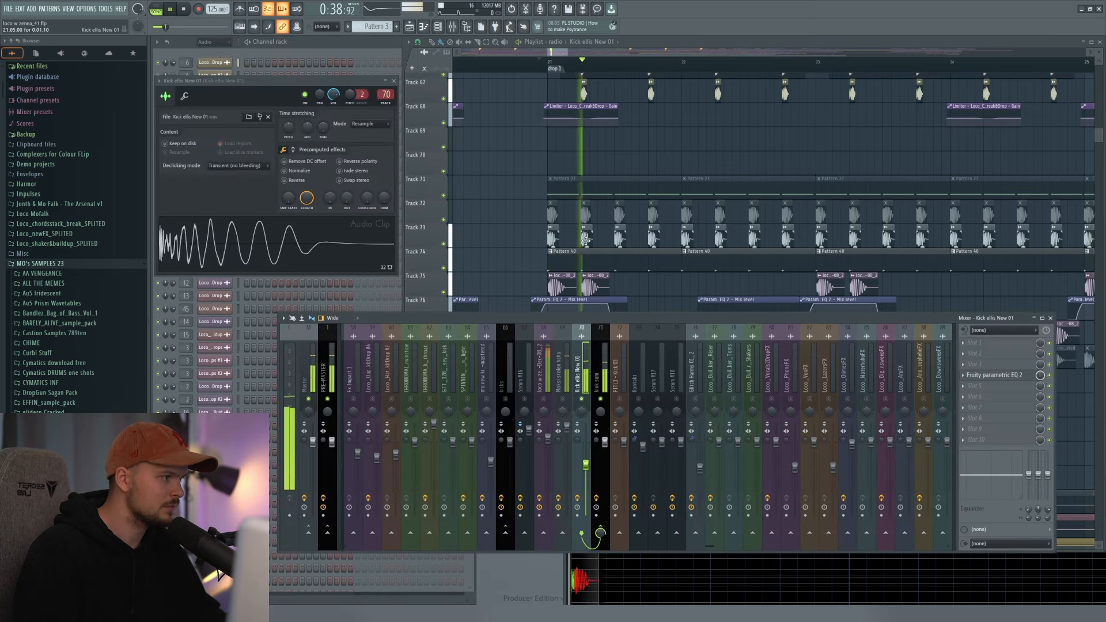
{"action": "key", "text": "space"}
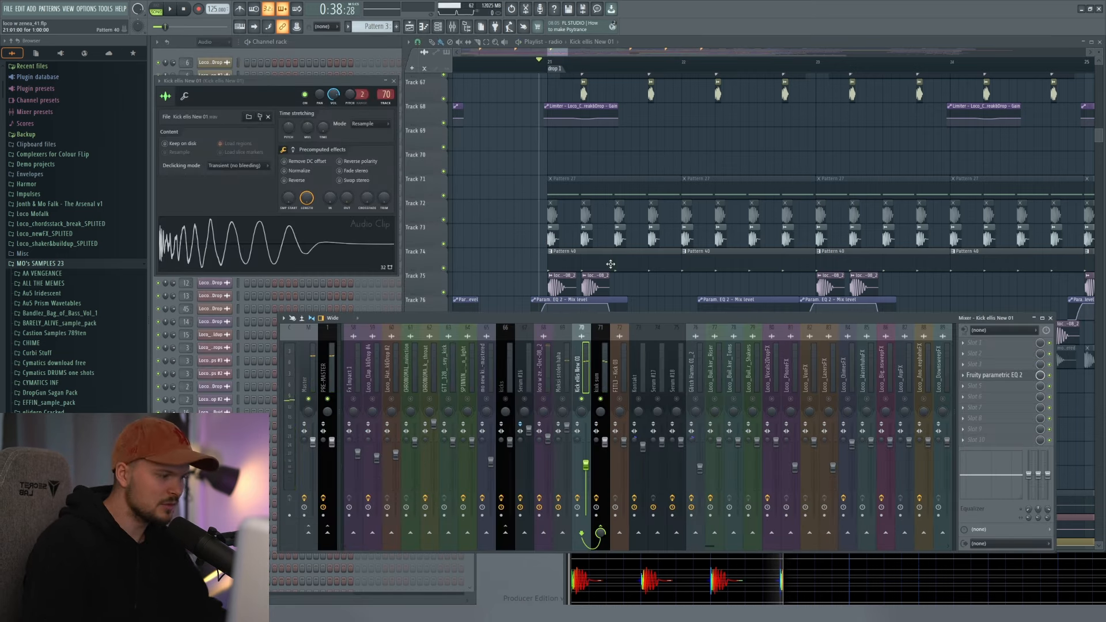
- Listen to the kick layers on mixer tracks 69 and 68 separately
{"action": "key", "text": "space"}
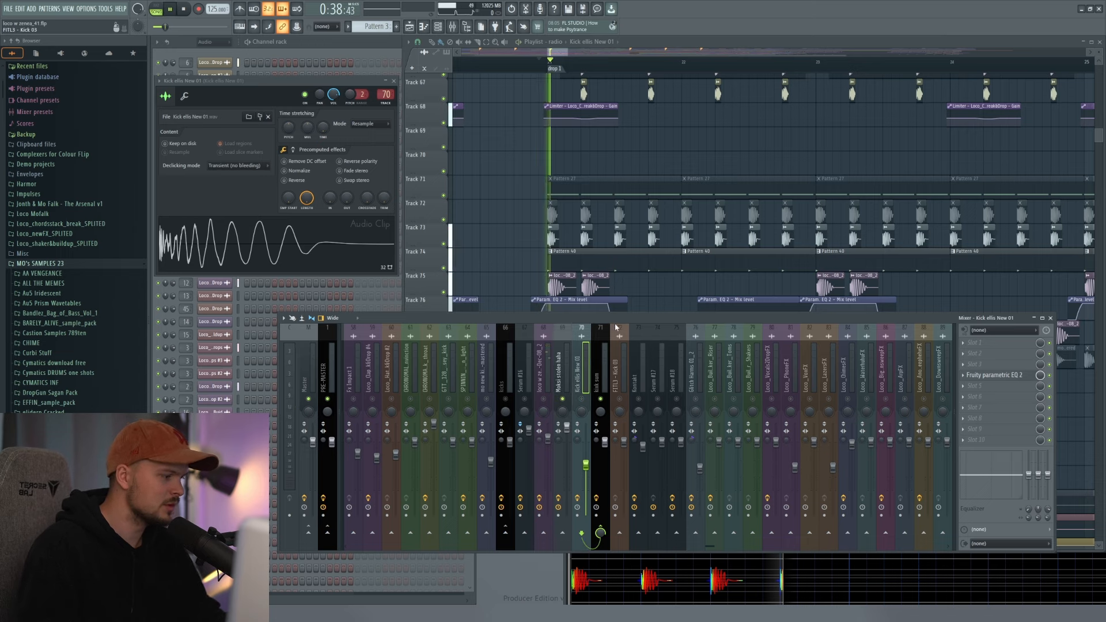
{"action": "key", "text": "space"}
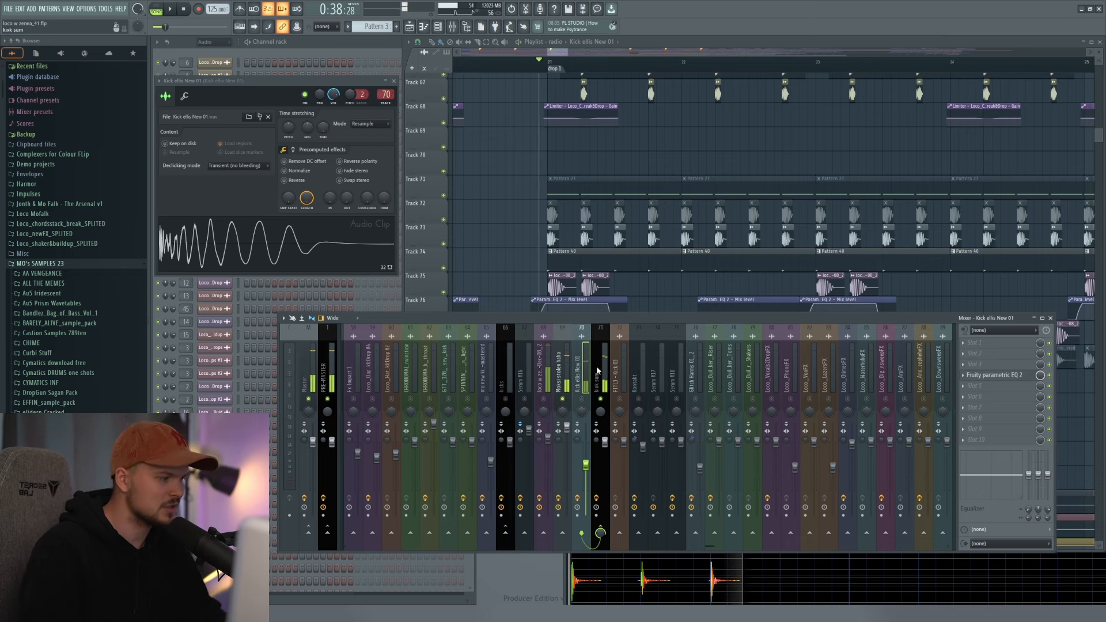
{"action": "left_click", "coordinate": [548, 403]}
{"action": "key", "text": "space"}
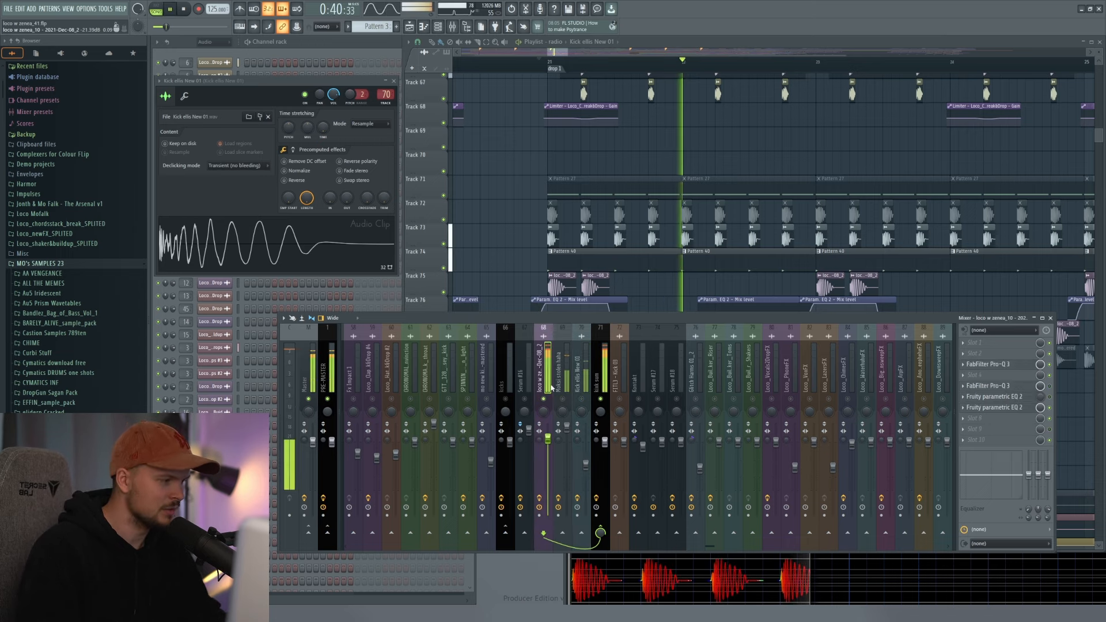
{"action": "key", "text": "space"}
- Select the kick sum mixer track and play all the kick layers together
{"action": "left_click", "coordinate": [605, 385]}
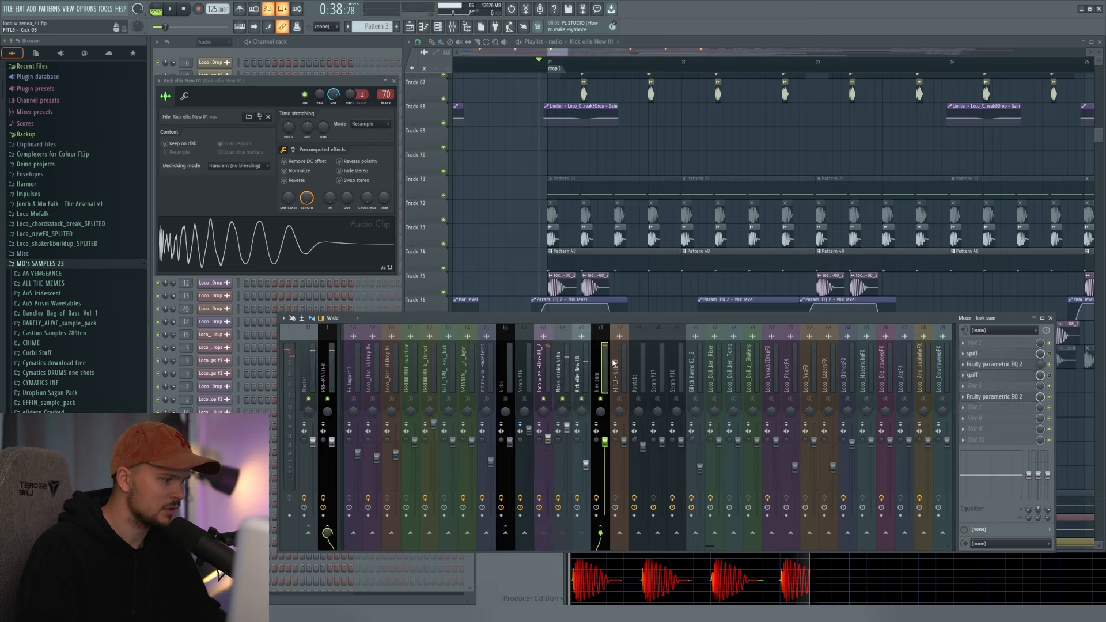
{"action": "key", "text": "space"}
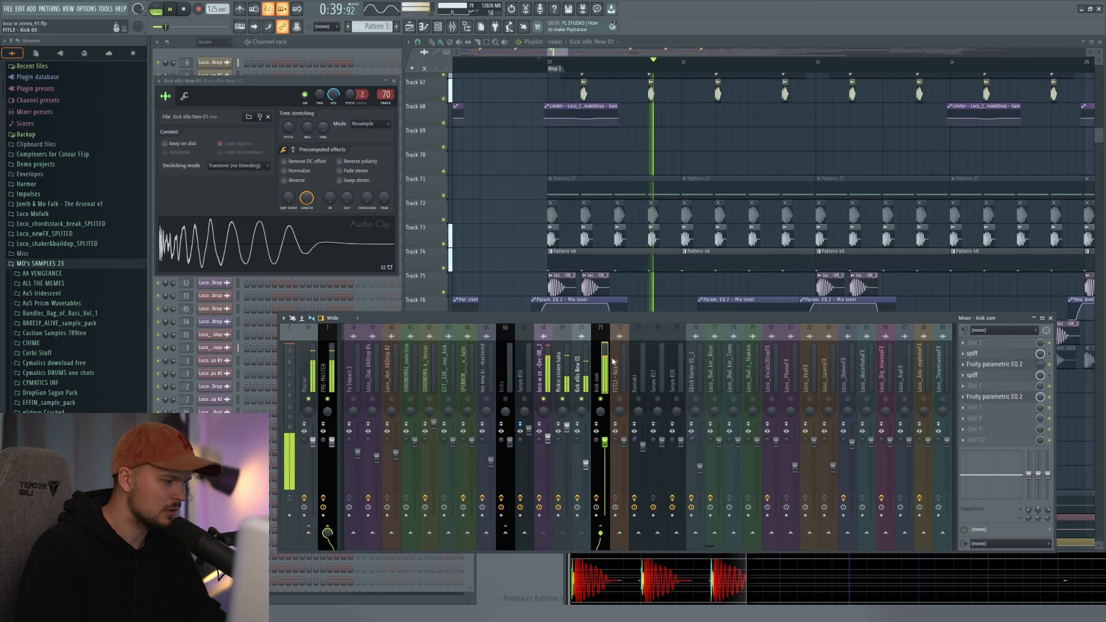
{"action": "key", "text": "space"}
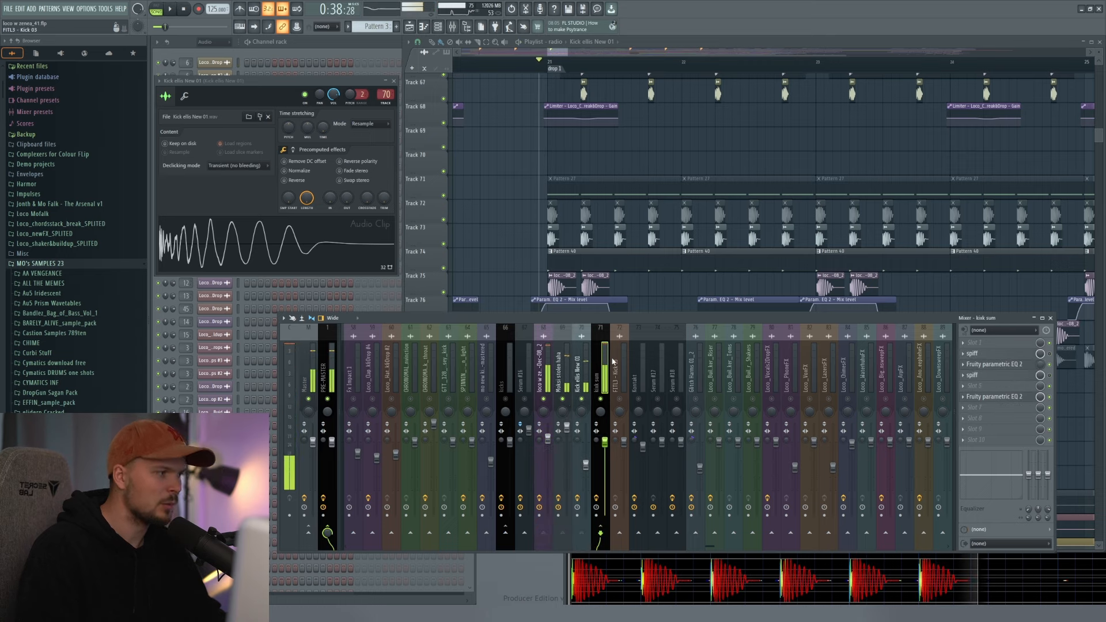
- Play the combined kicks of drop 1 and bring up the Oszillos Mega Scope to examine their waveform
{"action": "right_click", "coordinate": [636, 284]}
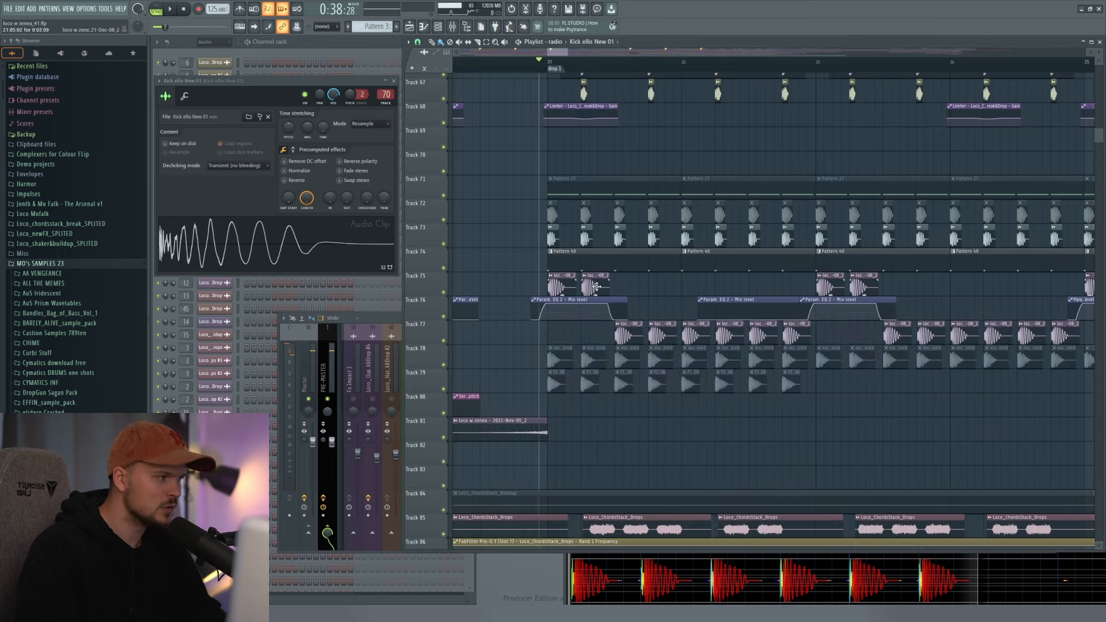
{"action": "key", "text": "space"}
{"action": "key", "text": "space"}
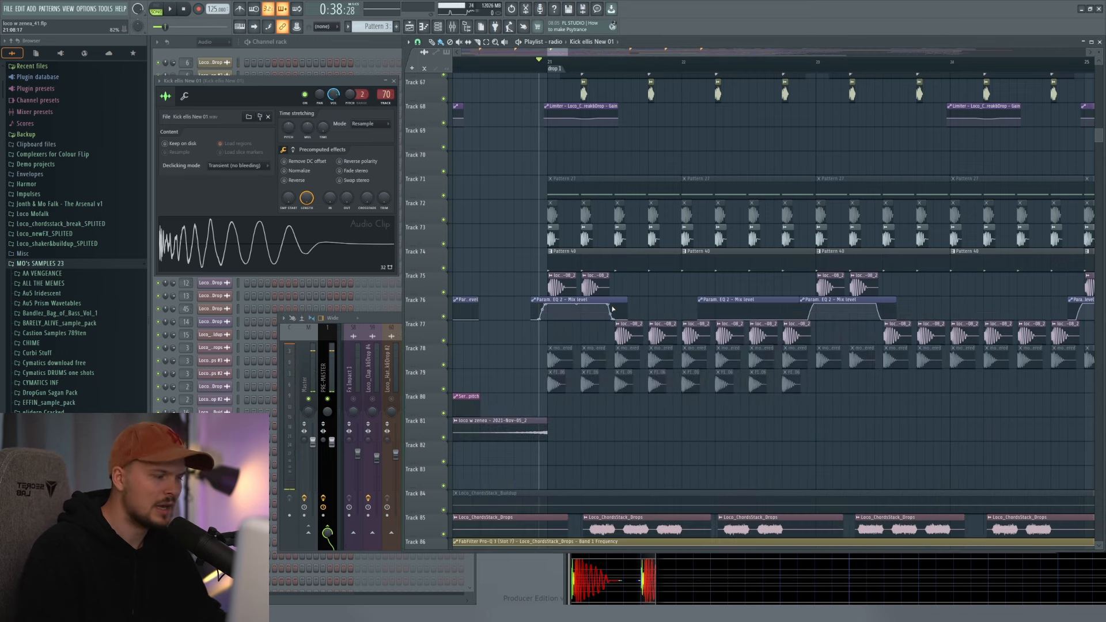
{"action": "key", "text": "space"}
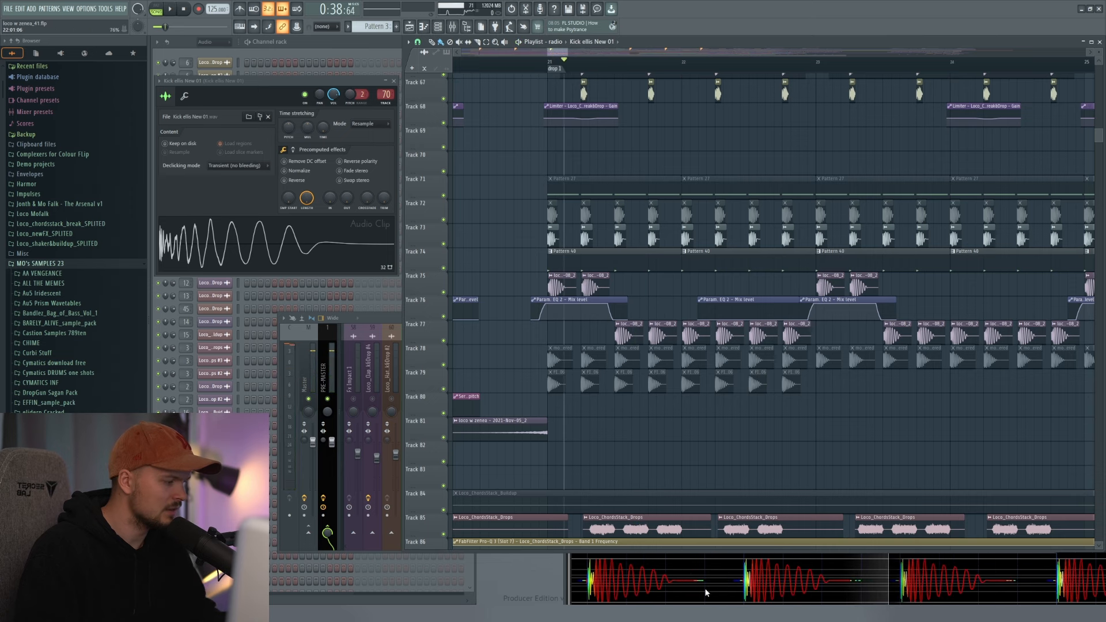
{"action": "left_click", "coordinate": [599, 572]}
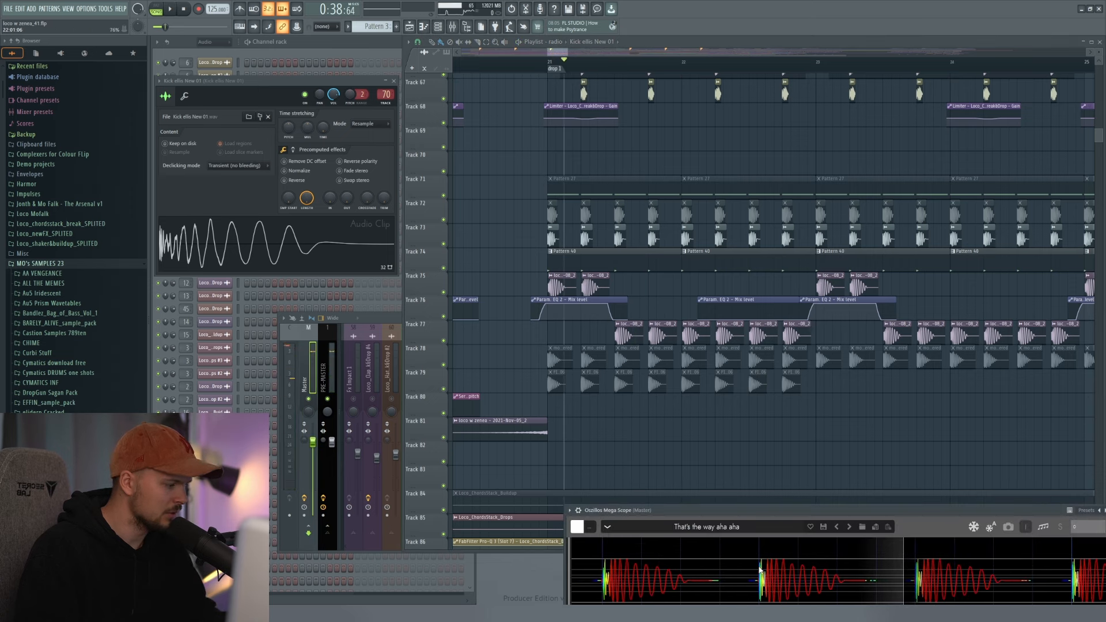
- Select the Param. EQ 2 mix level automation clip at the start of drop 1 and unsolo the kick sum mixer track
{"action": "left_click", "coordinate": [590, 318]}
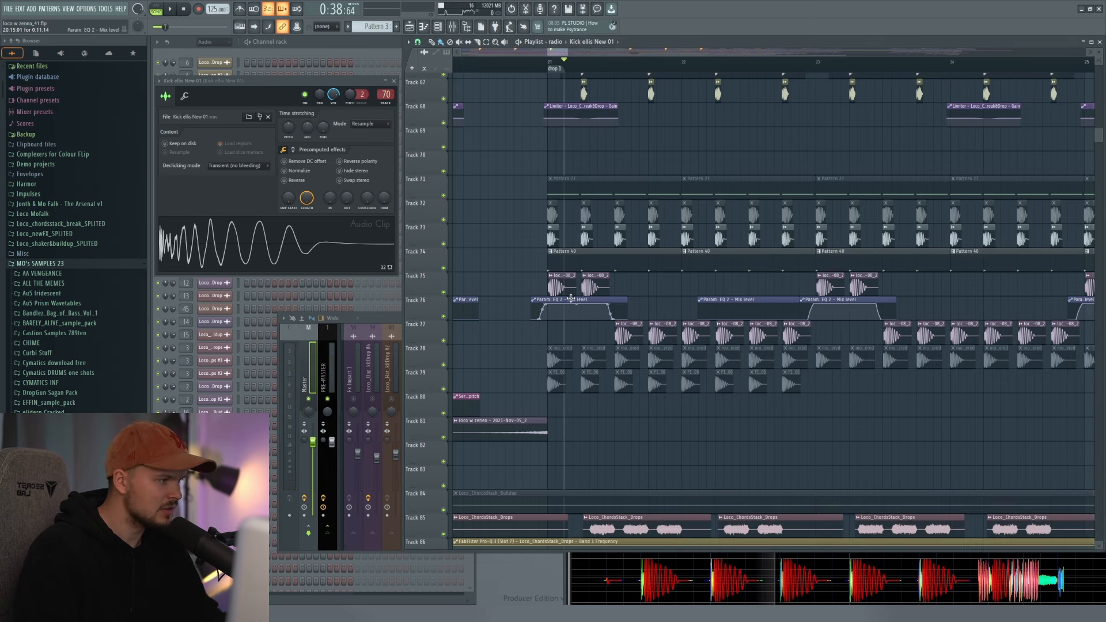
{"action": "left_click", "coordinate": [570, 299]}
{"action": "left_click", "coordinate": [343, 370]}
{"action": "right_click", "coordinate": [600, 399]}
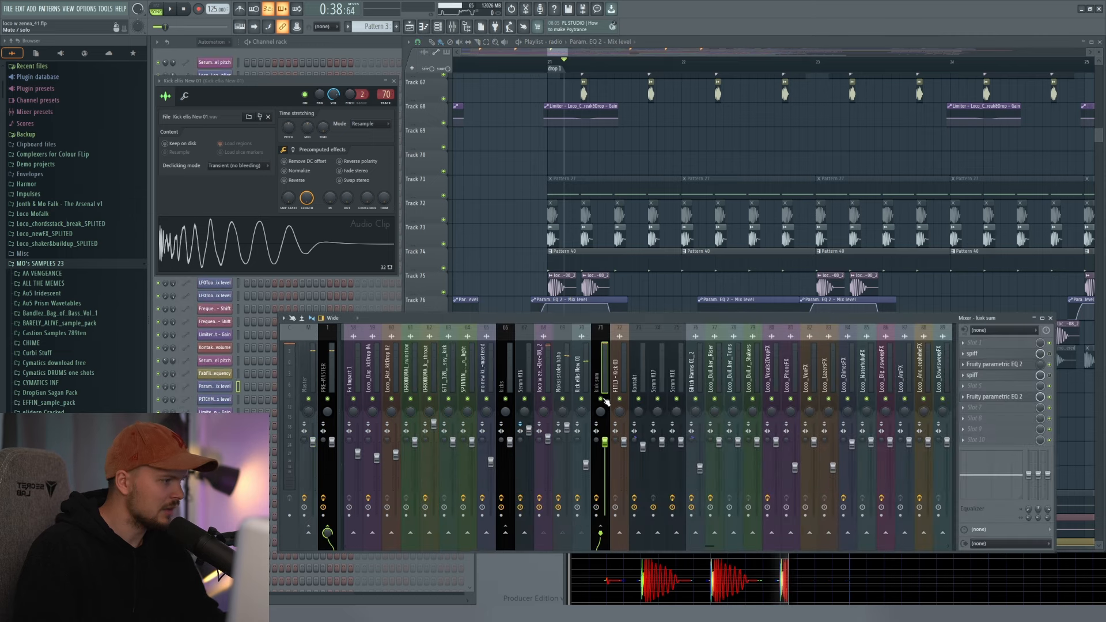
{"action": "right_click", "coordinate": [655, 301]}
- Close the kick sample's channel window and filter the channel rack to the Unsorted group
{"action": "left_click", "coordinate": [395, 81]}
{"action": "left_click", "coordinate": [223, 42]}
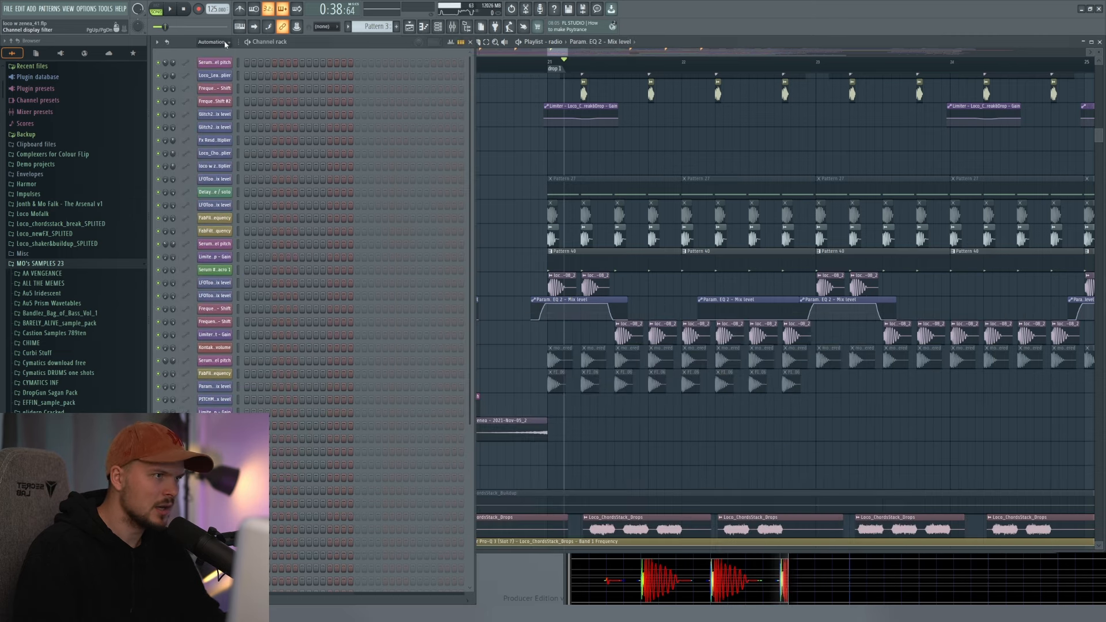
{"action": "left_click", "coordinate": [213, 80]}
{"action": "right_click", "coordinate": [602, 212]}
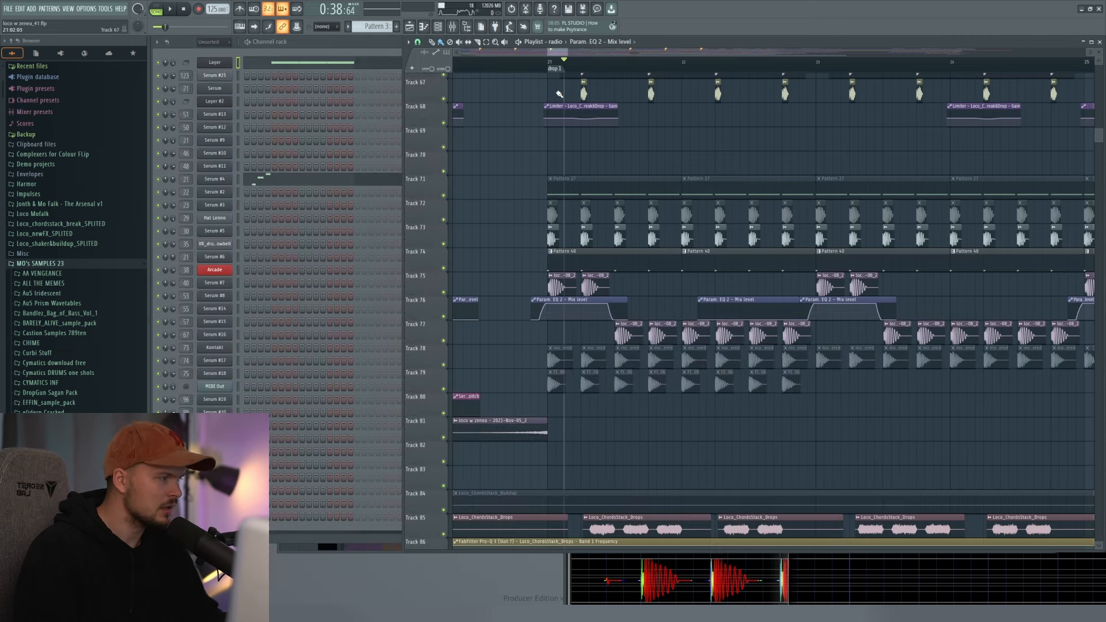
- Open the first Ozone 8 on the PRE-MASTER mixer track to look at its Dynamics module, and close it again
{"action": "left_click_drag", "start_coordinate": [566, 155], "coordinate": [652, 183]}
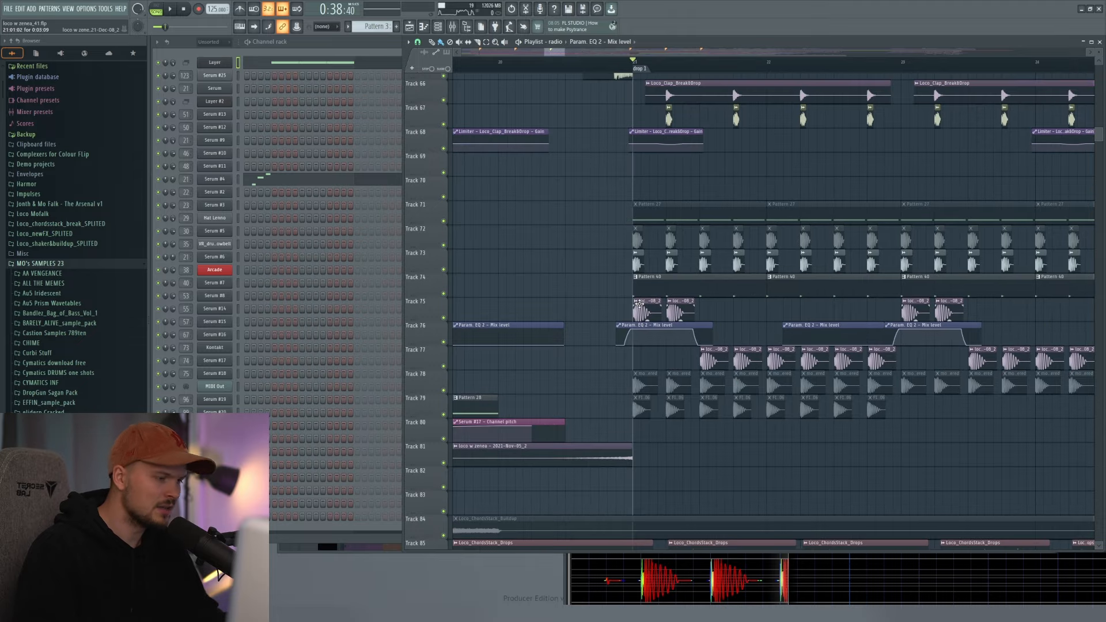
{"action": "left_click_drag", "start_coordinate": [741, 290], "coordinate": [638, 288]}
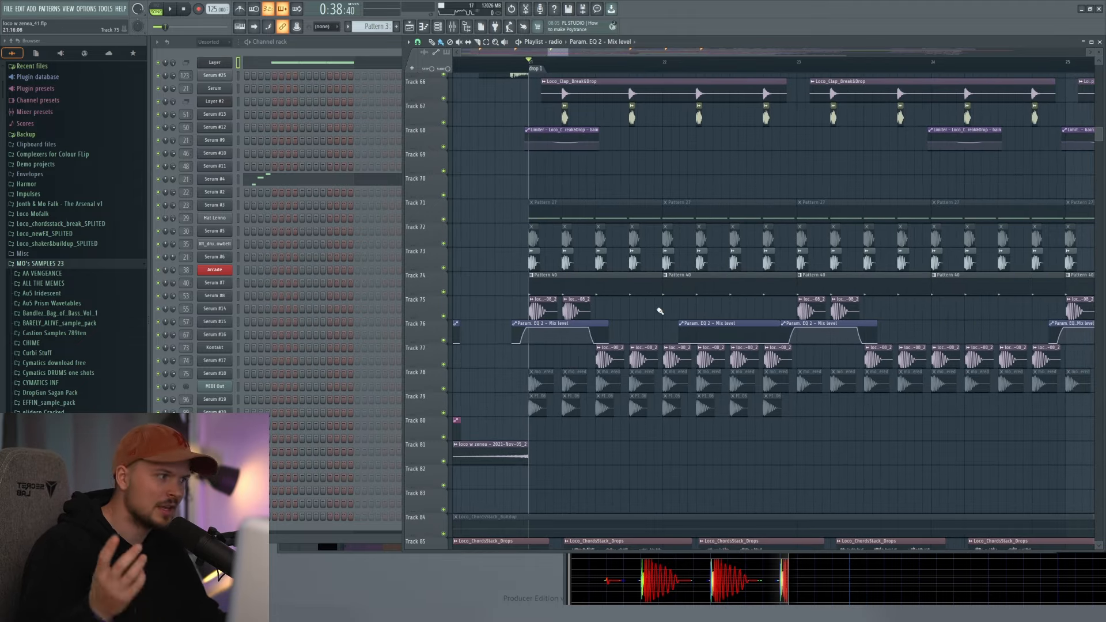
{"action": "left_click", "coordinate": [461, 29]}
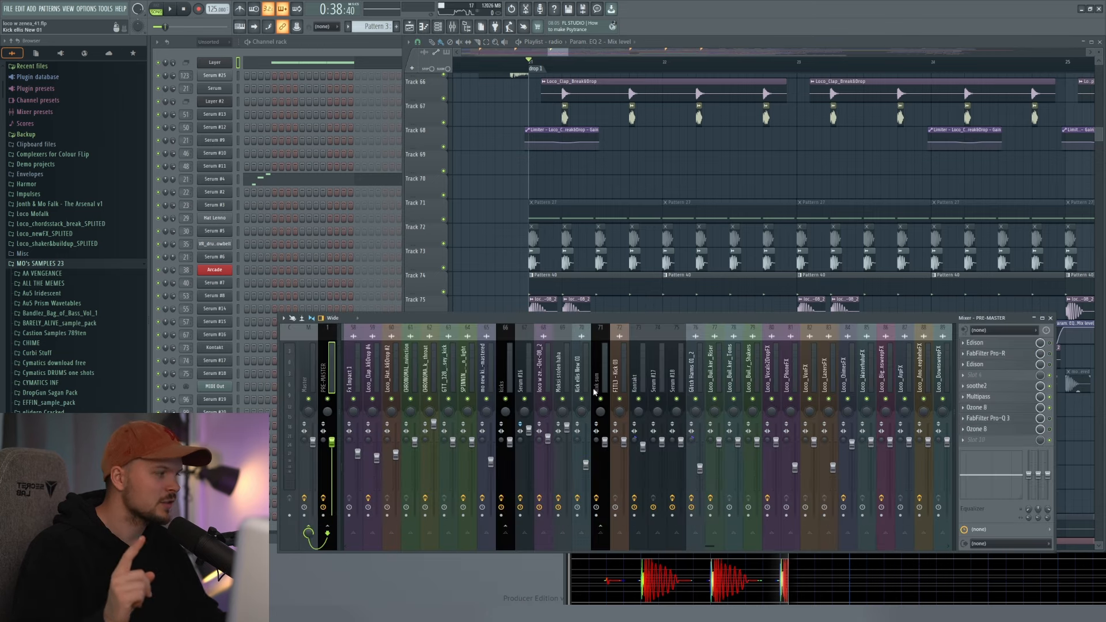
{"action": "left_click", "coordinate": [987, 408]}
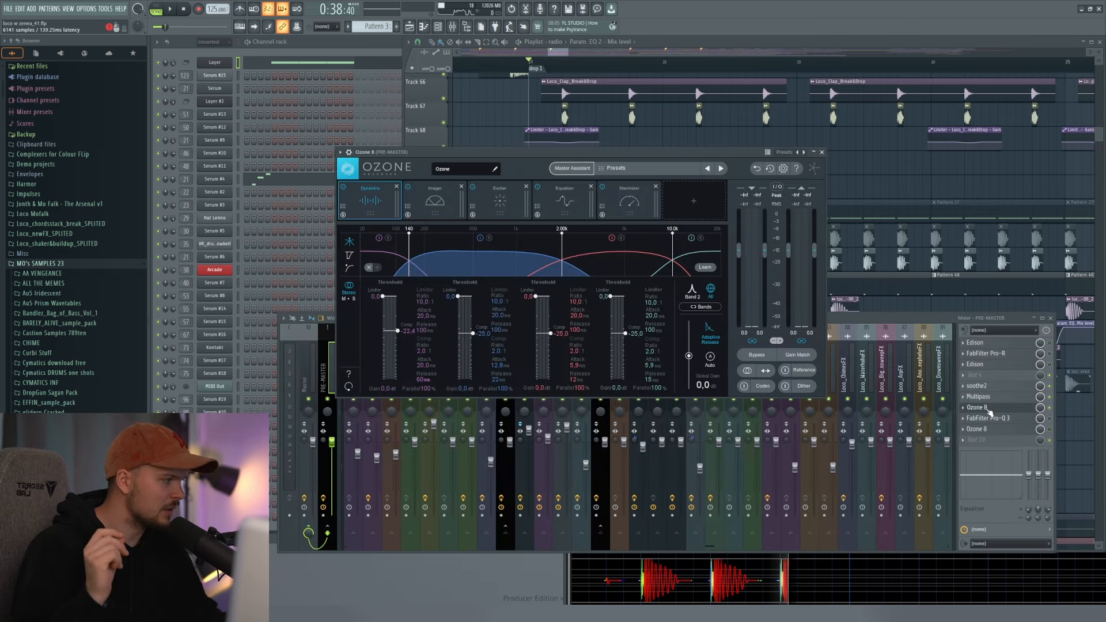
{"action": "left_click", "coordinate": [986, 409]}
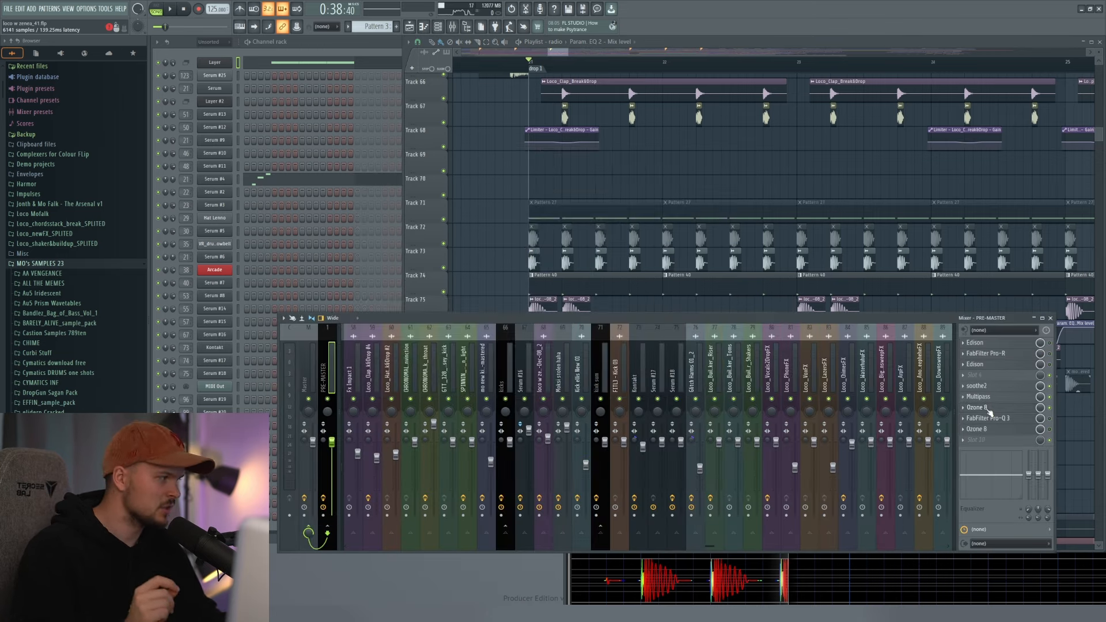
{"action": "right_click", "coordinate": [660, 167]}
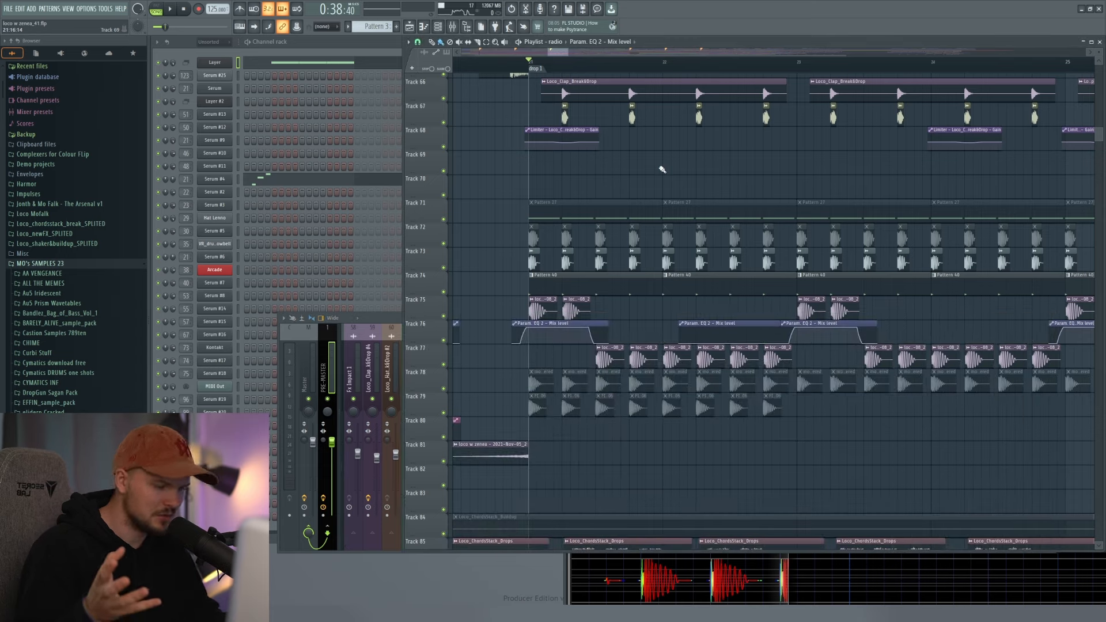
{"action": "left_click_drag", "start_coordinate": [751, 182], "coordinate": [723, 227]}
{"action": "scroll", "coordinate": [645, 70], "scroll_direction": "down", "scroll_amount": 1}
{"action": "scroll", "coordinate": [646, 70], "scroll_direction": "down", "scroll_amount": 1}
{"action": "scroll", "coordinate": [706, 195], "scroll_direction": "down", "scroll_amount": 2}
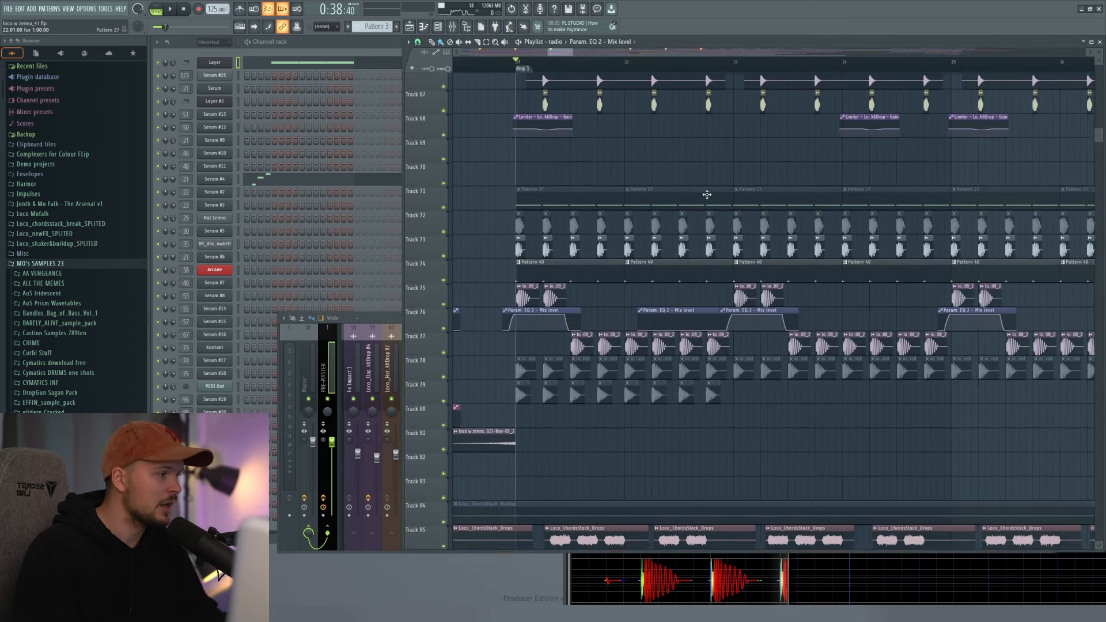
{"action": "left_click", "coordinate": [391, 380]}
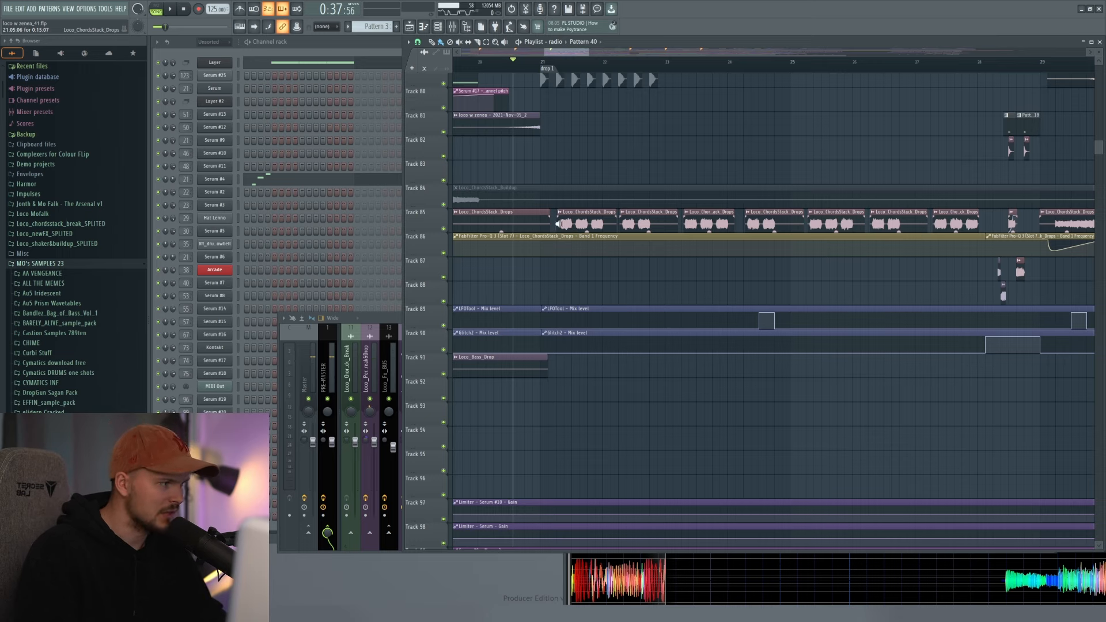
- Listen to the Loco_ChordsStack_Drops clips of drop 1 on playlist Track 85 on their own
{"action": "left_click", "coordinate": [558, 224]}
{"action": "left_click", "coordinate": [636, 221]}
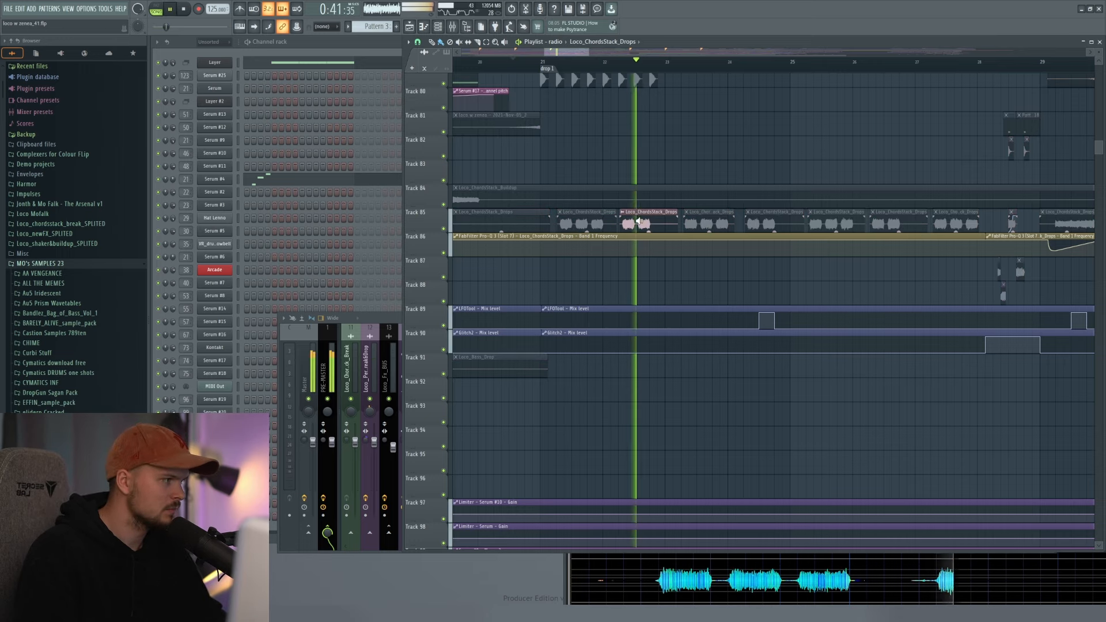
{"action": "left_click", "coordinate": [694, 222]}
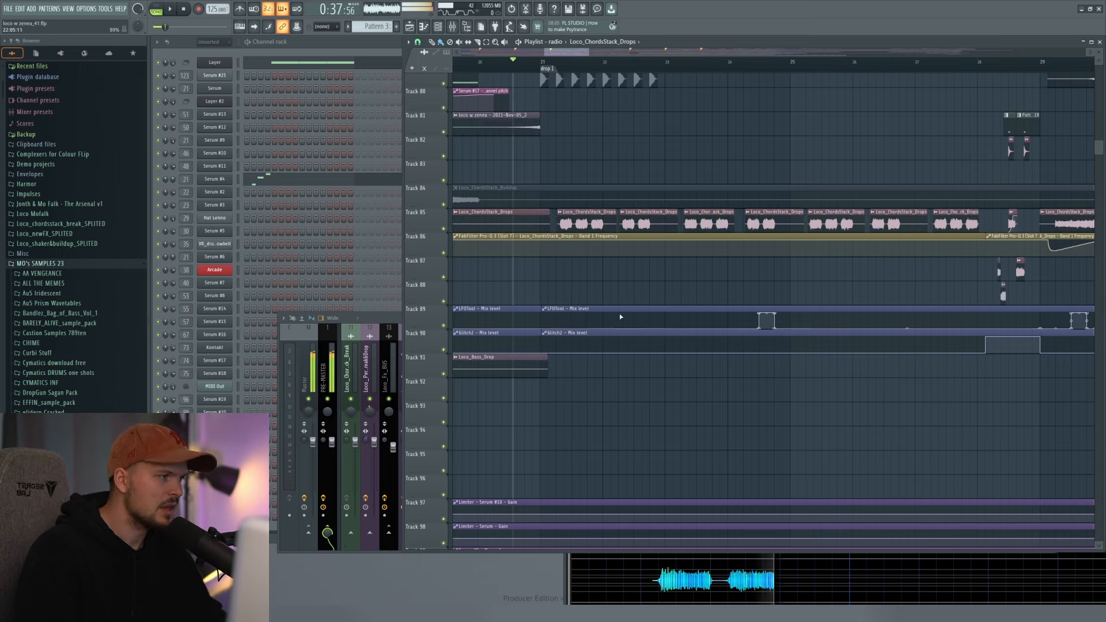
{"action": "scroll", "coordinate": [623, 320], "scroll_direction": "down", "scroll_amount": 3}
{"action": "scroll", "coordinate": [627, 318], "scroll_direction": "up", "scroll_amount": 3}
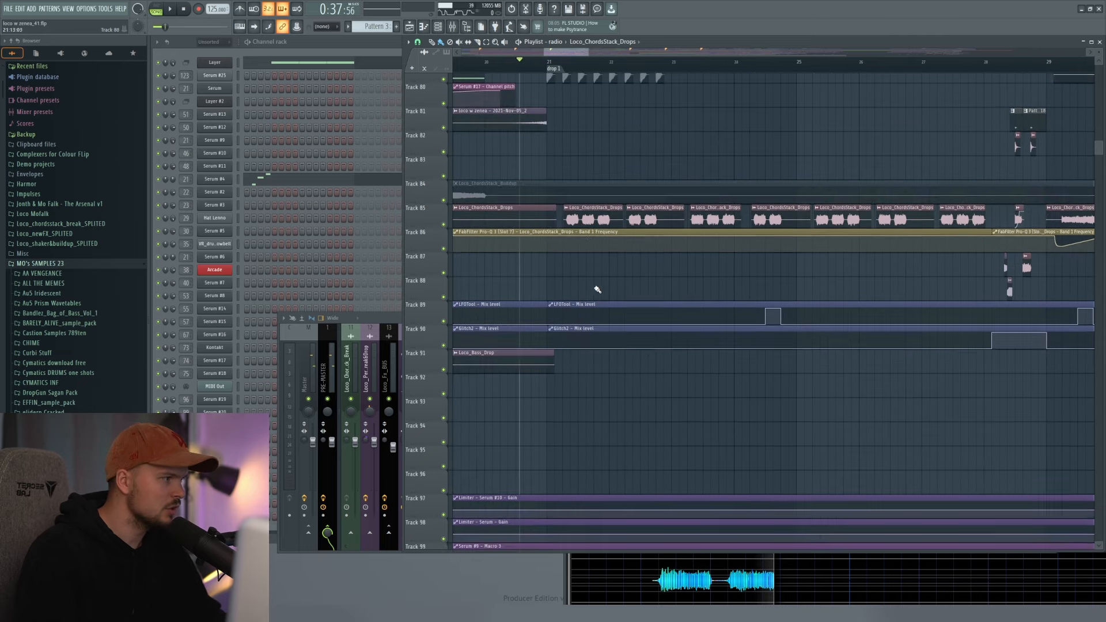
- Open the Loco_ChordsStack_Drops clip's mixer track 3 and examine its two FabFilter Pro-Q 3 instances and Fruity parametric EQ 2
{"action": "double_click", "coordinate": [588, 223]}
{"action": "left_click", "coordinate": [450, 161]}
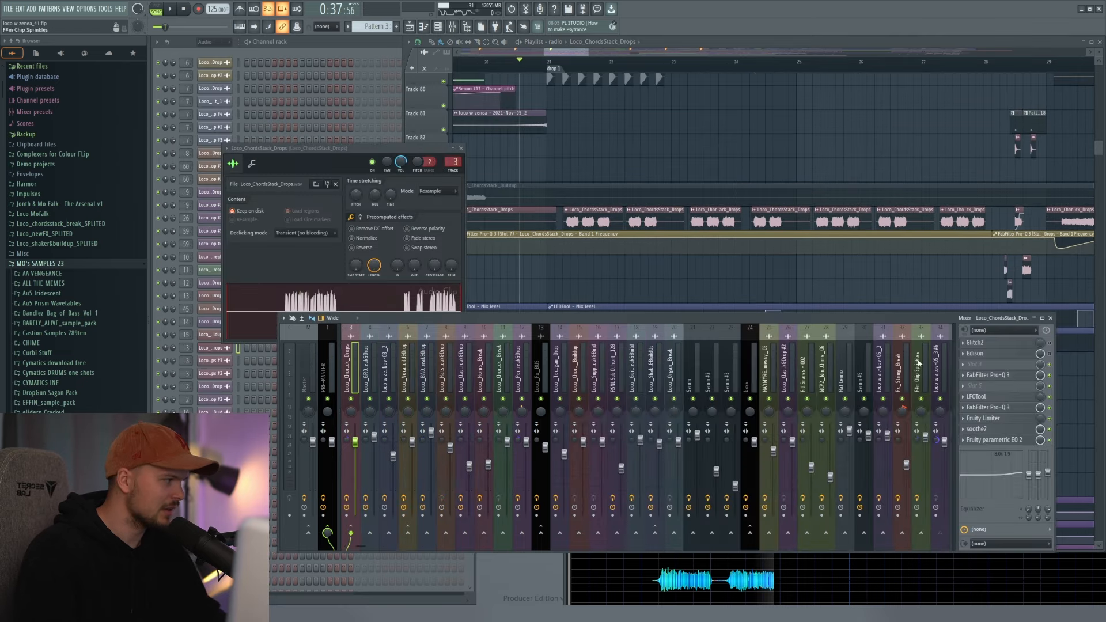
{"action": "left_click", "coordinate": [1005, 376]}
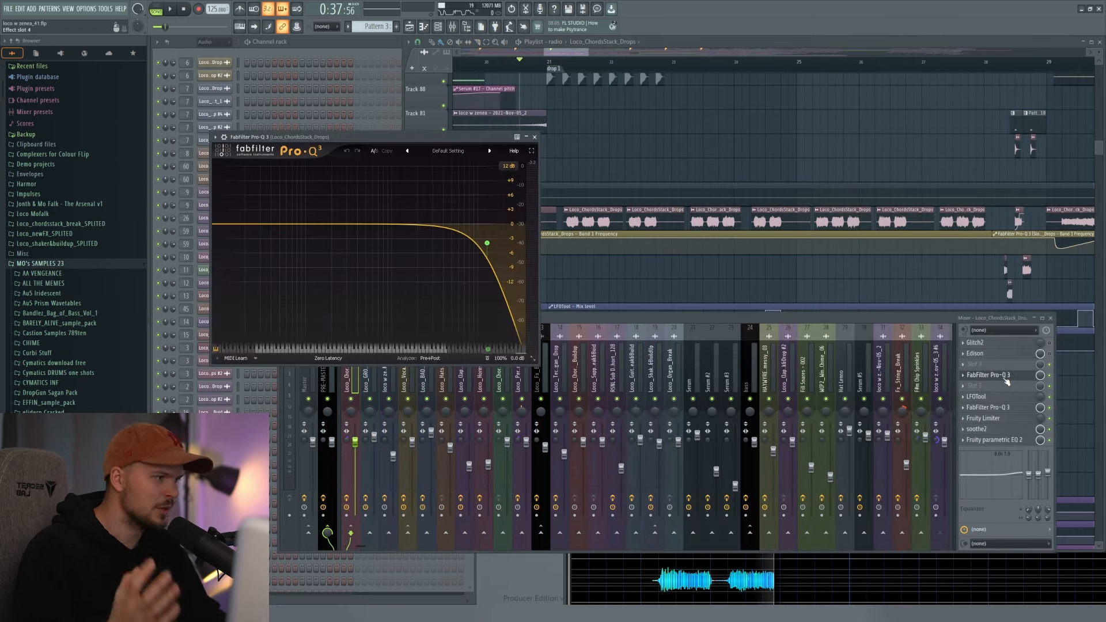
{"action": "left_click", "coordinate": [995, 407]}
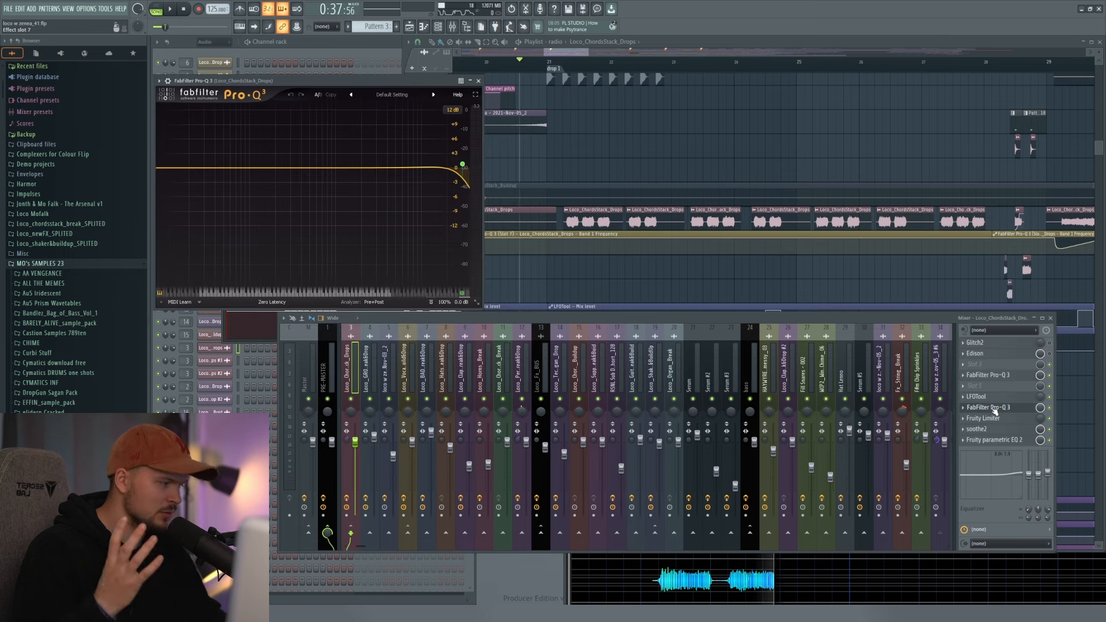
{"action": "left_click", "coordinate": [1003, 441]}
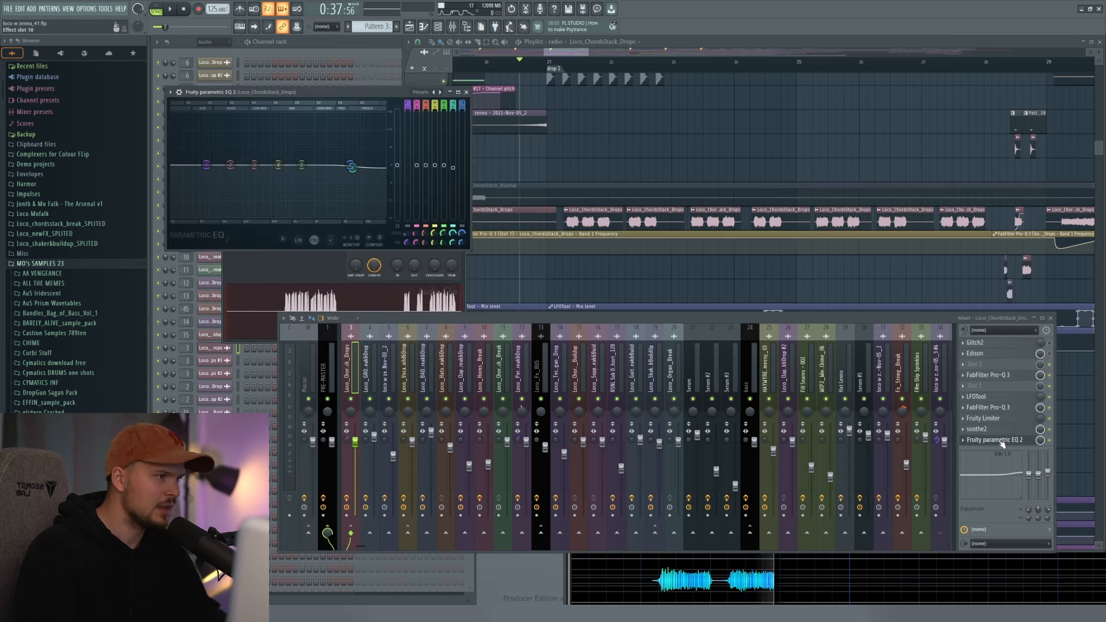
{"action": "left_click", "coordinate": [466, 92]}
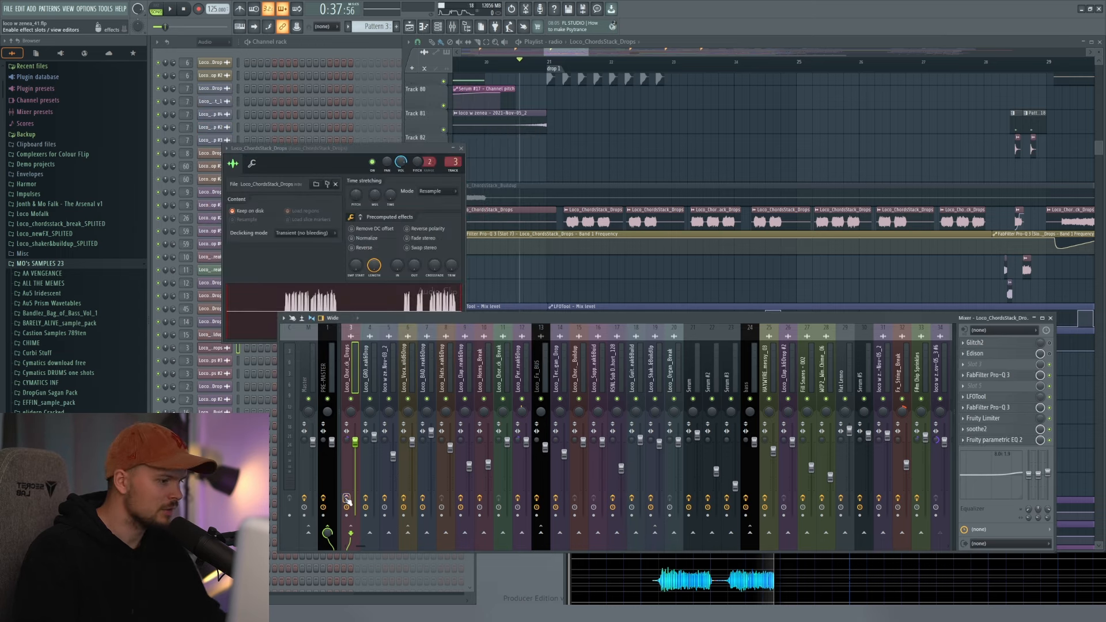
- Solo the Loco_ChordsStack_Drops mixer track, play it from the start of drop 1, and close the clip's channel window
{"action": "left_click", "coordinate": [556, 69]}
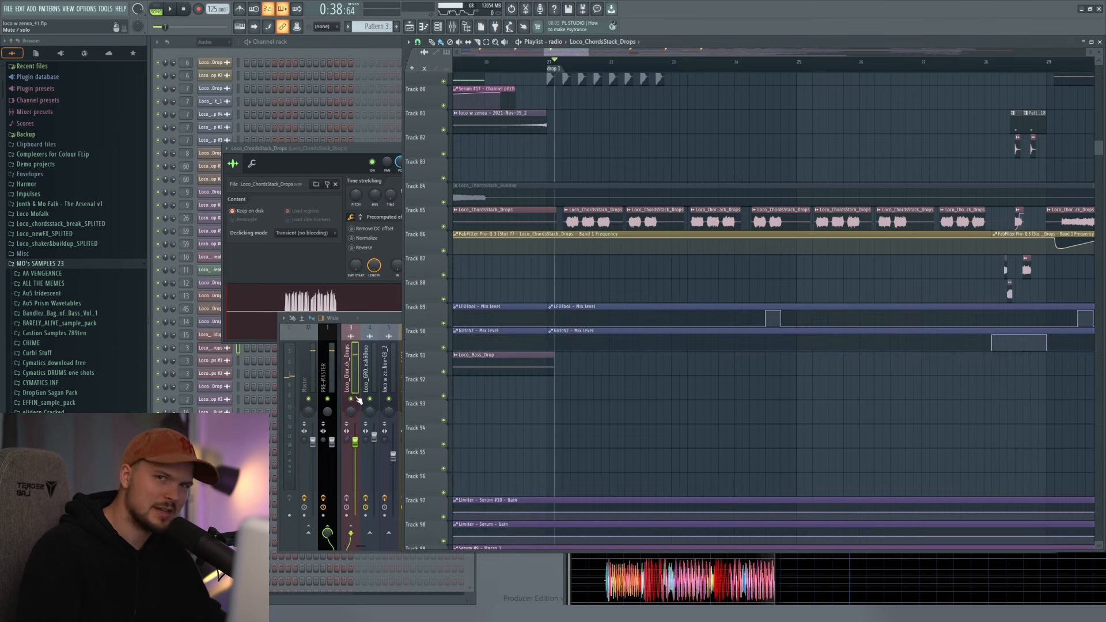
{"action": "left_click", "coordinate": [358, 400]}
{"action": "key", "text": "space"}
{"action": "key", "text": "space"}
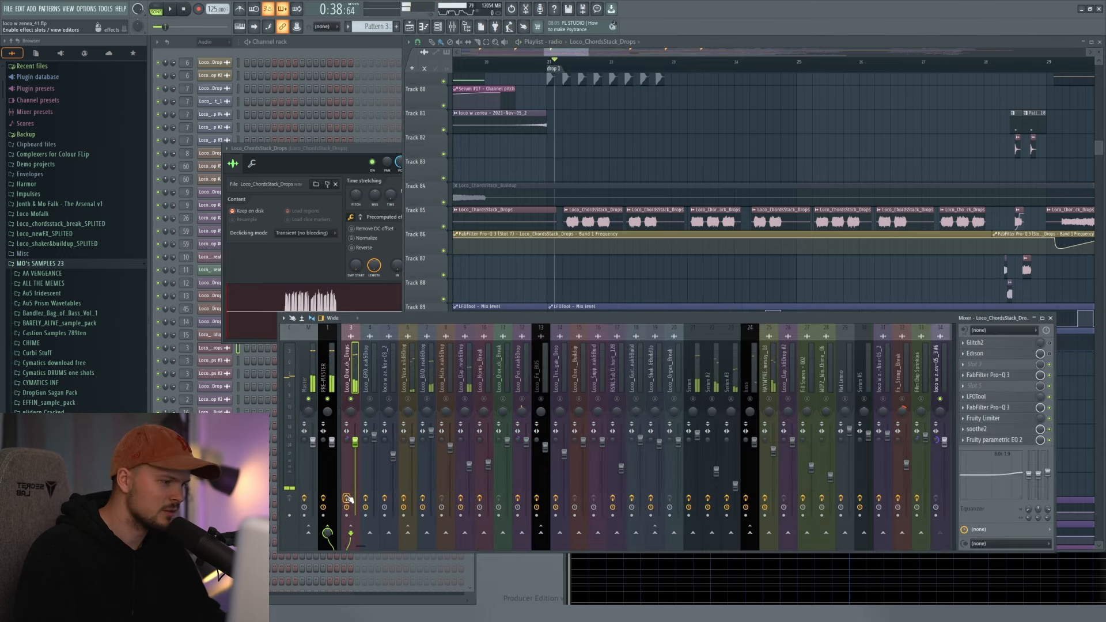
{"action": "key", "text": "space"}
{"action": "left_click", "coordinate": [390, 149]}
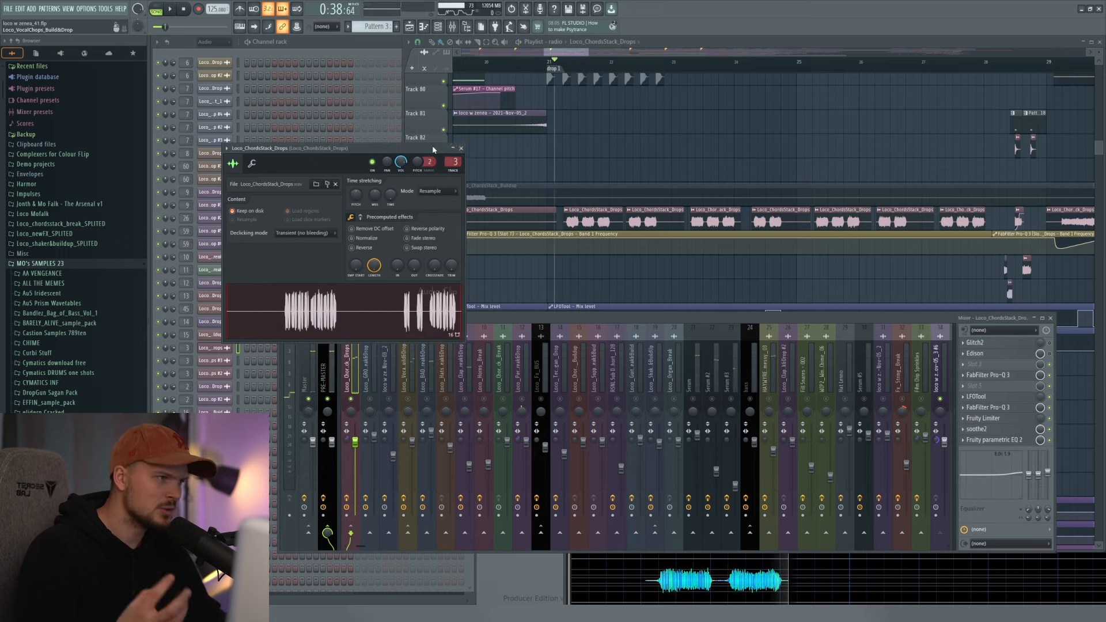
{"action": "left_click", "coordinate": [462, 149]}
- Select Pattern 1 of drop 1 on playlist Track 107 and listen to its Serum bass layers on their own
{"action": "left_click", "coordinate": [631, 159]}
{"action": "scroll", "coordinate": [696, 403], "scroll_direction": "down", "scroll_amount": 6}
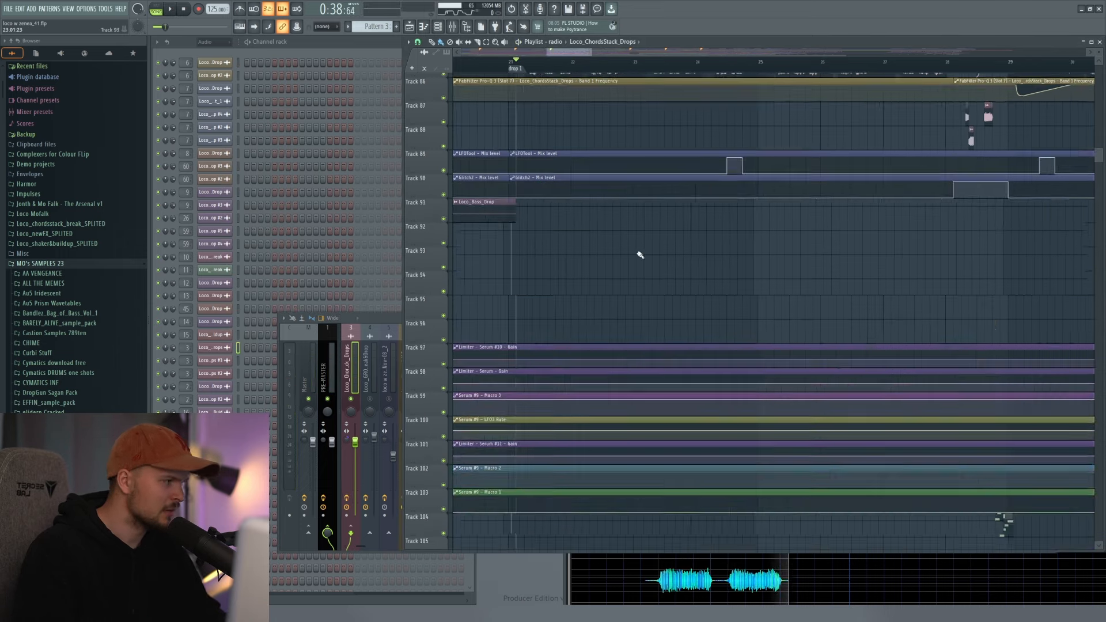
{"action": "left_click", "coordinate": [570, 310]}
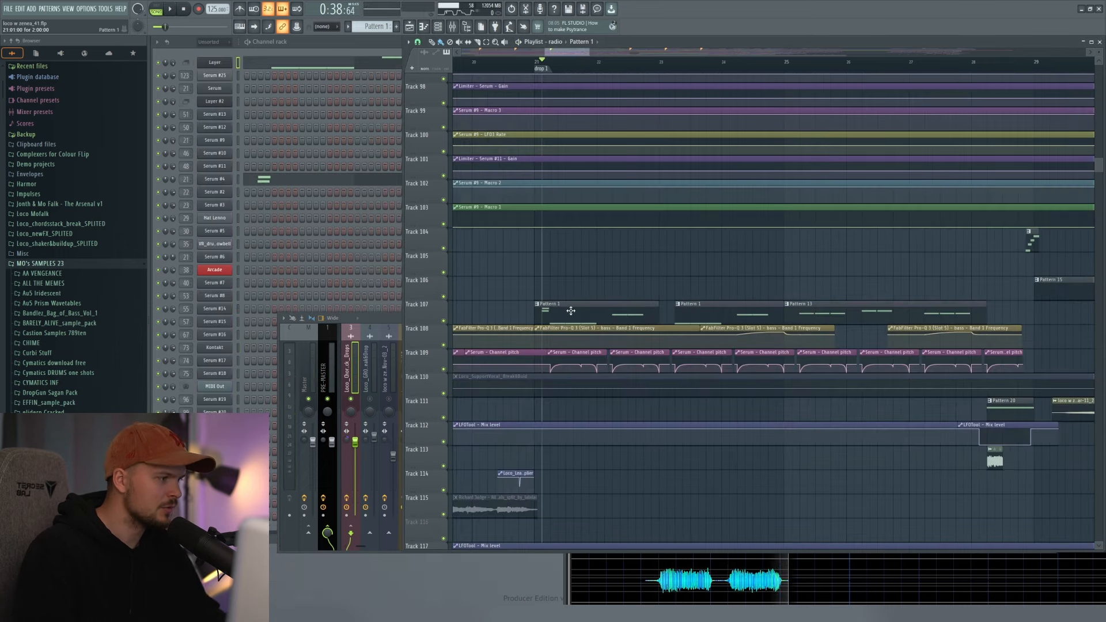
{"action": "double_click", "coordinate": [185, 179]}
{"action": "key", "text": "space"}
{"action": "left_click", "coordinate": [588, 248]}
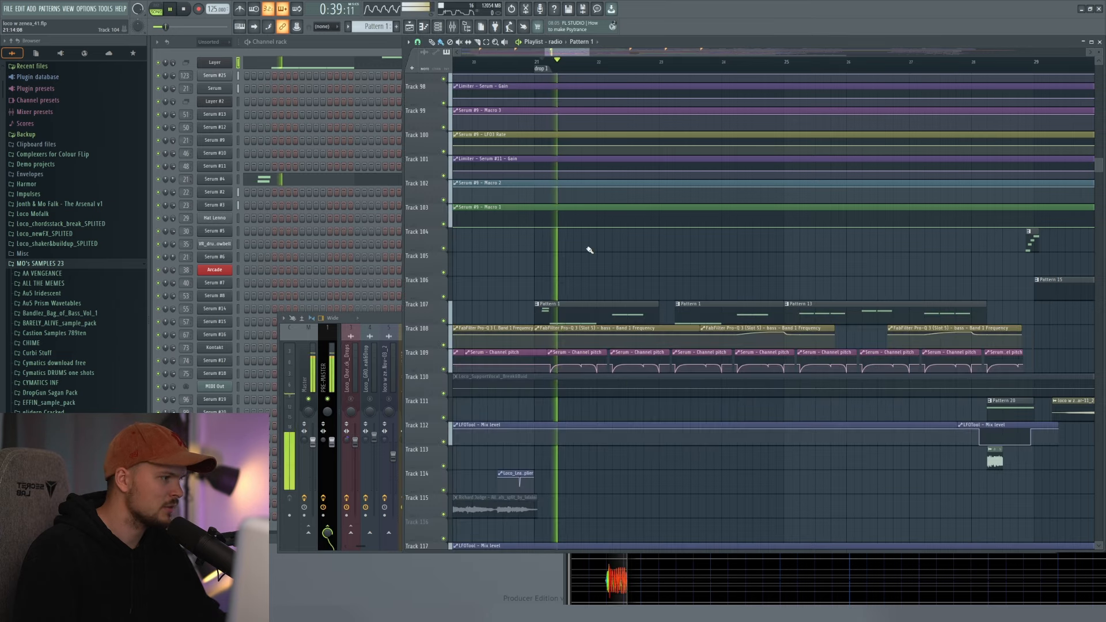
{"action": "left_click", "coordinate": [371, 371]}
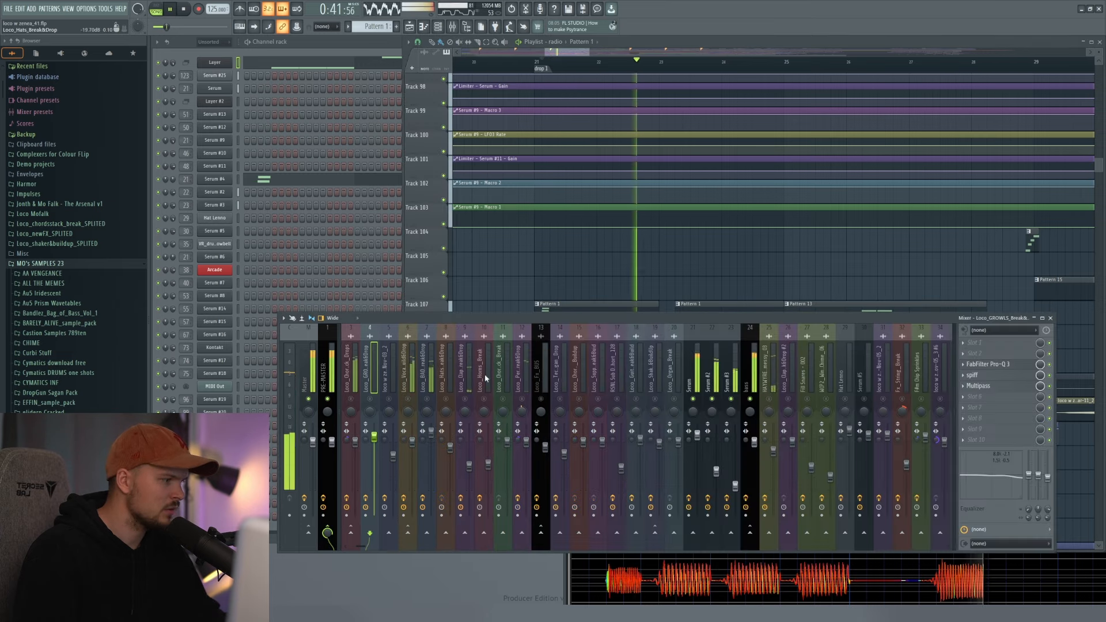
{"action": "left_click_drag", "start_coordinate": [732, 272], "coordinate": [657, 279]}
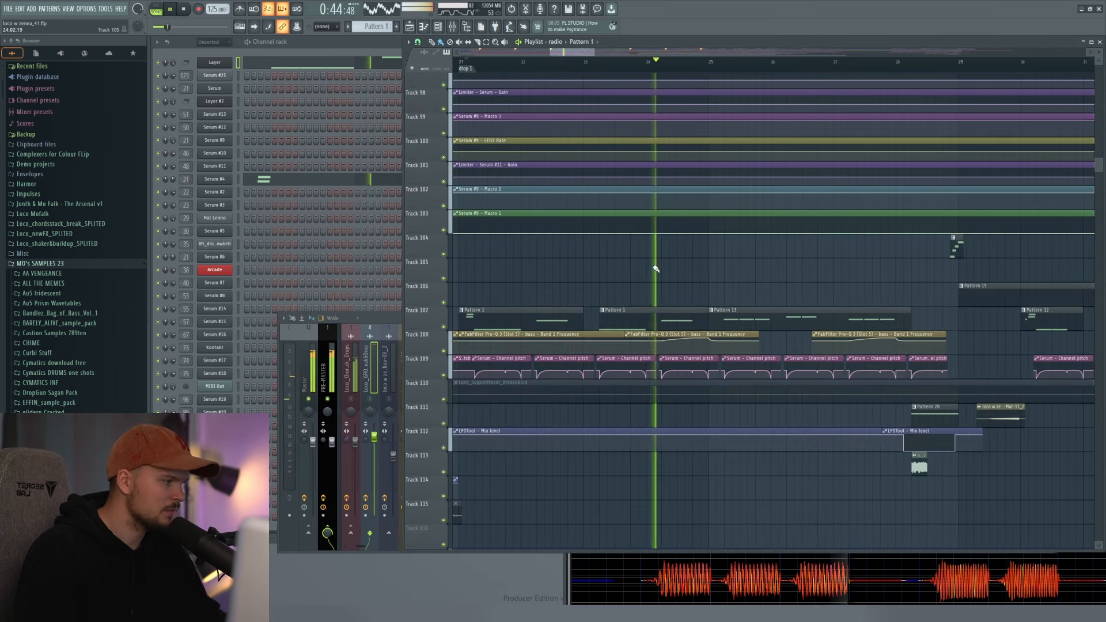
{"action": "key", "text": "space"}
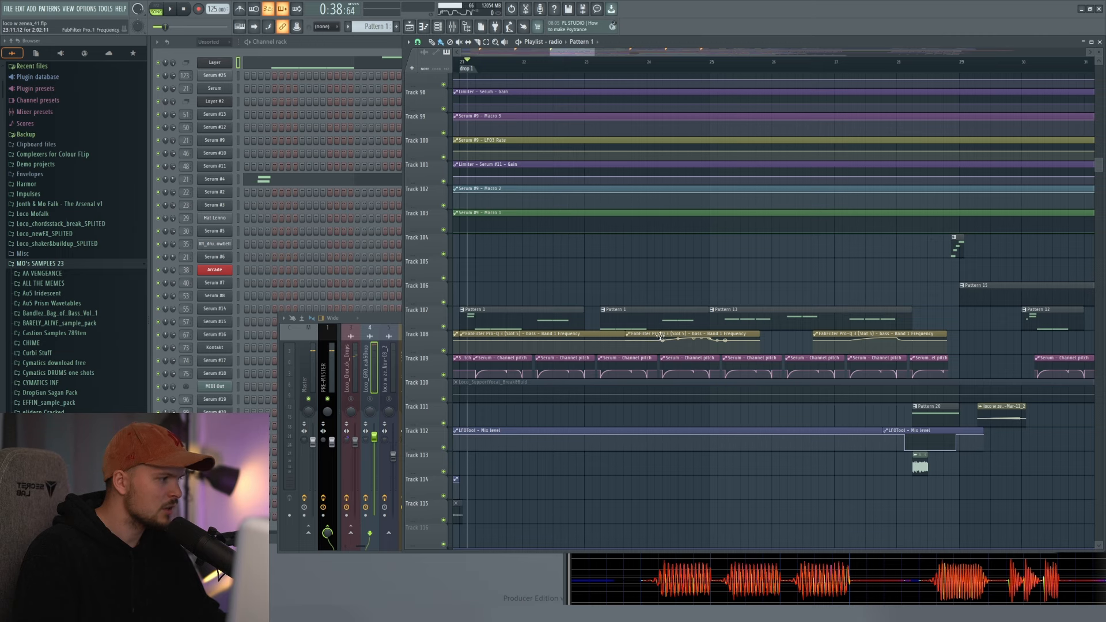
- Open the second FabFilter Pro-Q 3 on the bass mixer track and examine its high-cut band while the bass plays
{"action": "key", "text": "F9"}
{"action": "left_click", "coordinate": [749, 374]}
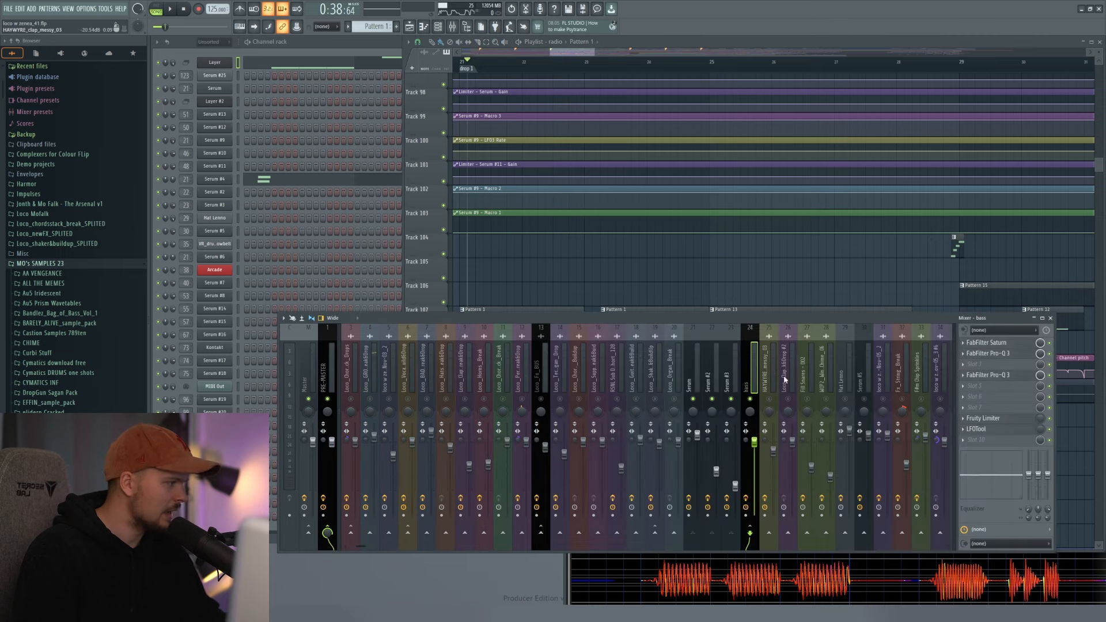
{"action": "left_click", "coordinate": [1013, 376]}
{"action": "key", "text": "space"}
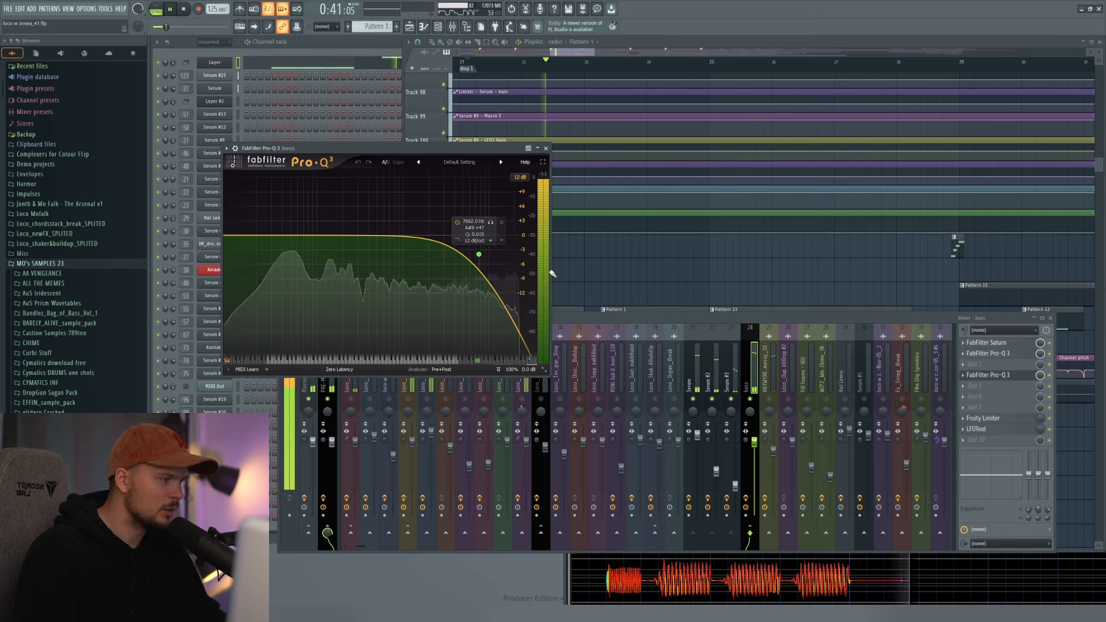
{"action": "left_click", "coordinate": [650, 274]}
{"action": "left_click_drag", "start_coordinate": [385, 149], "coordinate": [373, 158]}
{"action": "mouse_move", "coordinate": [465, 266]}
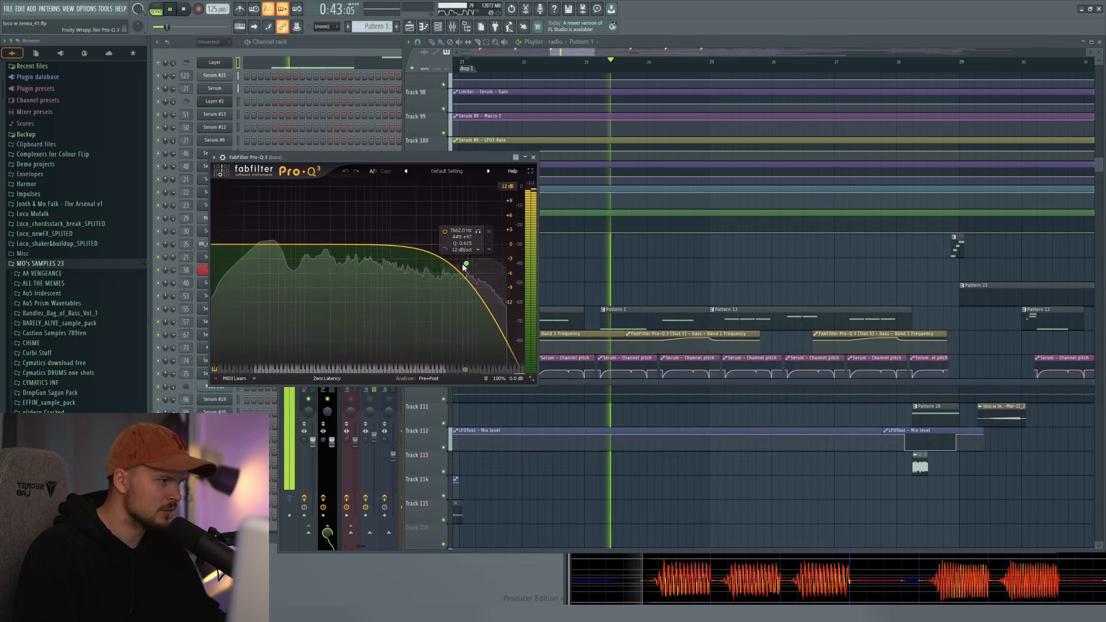
{"action": "mouse_move", "coordinate": [465, 266]}
{"action": "left_mouse_down"}
{"action": "mouse_move", "coordinate": [515, 263]}
{"action": "mouse_move", "coordinate": [465, 263]}
{"action": "left_mouse_up"}
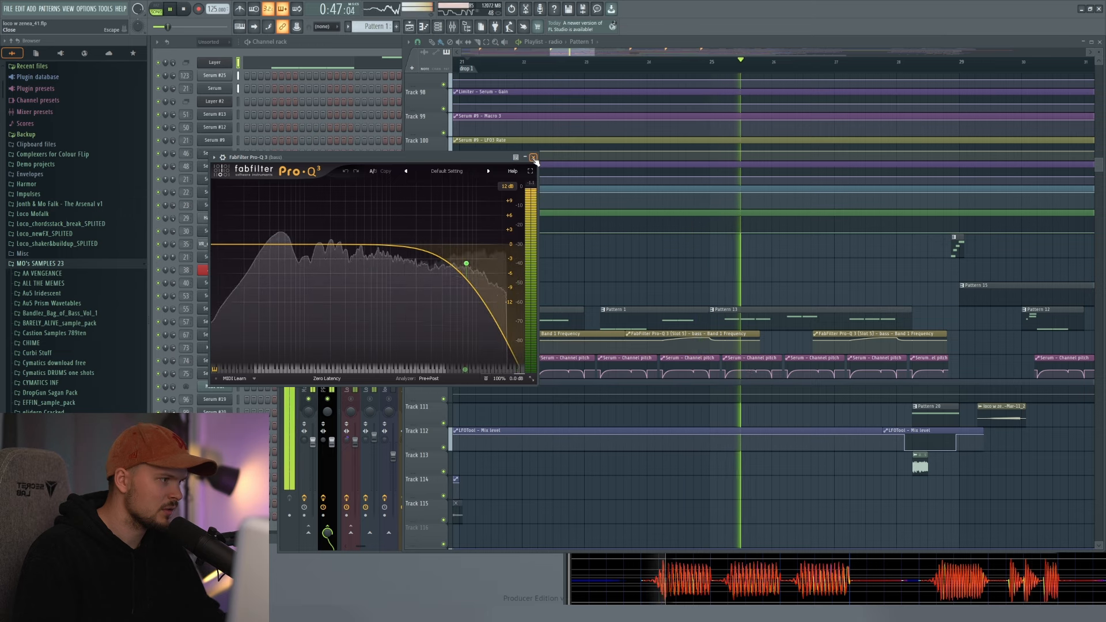
{"action": "left_click", "coordinate": [534, 158]}
{"action": "key", "text": "space"}
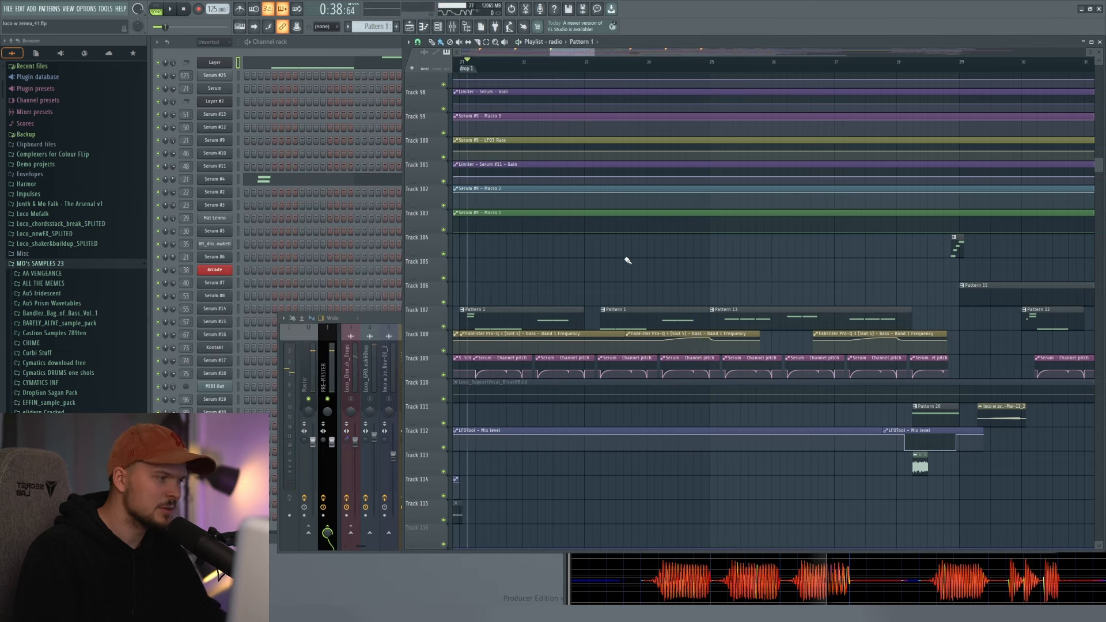
{"action": "left_click_drag", "start_coordinate": [628, 260], "coordinate": [637, 269]}
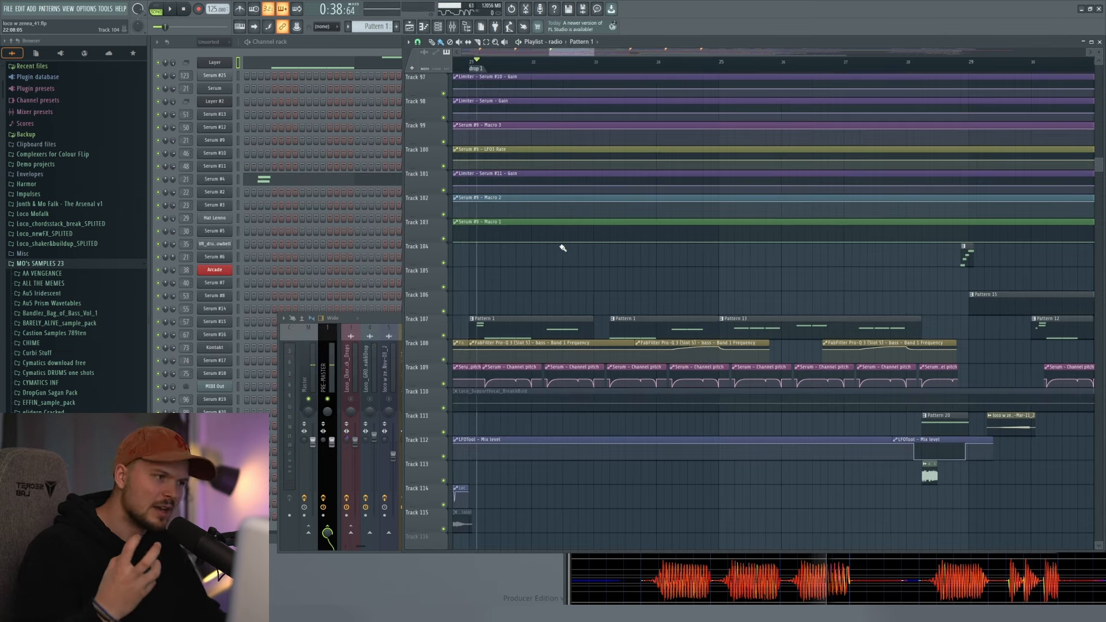
- Locate the bass patterns on playlist Track 107 and view the Layer channel's layering settings
{"action": "scroll", "coordinate": [547, 288], "scroll_direction": "up", "scroll_amount": 6}
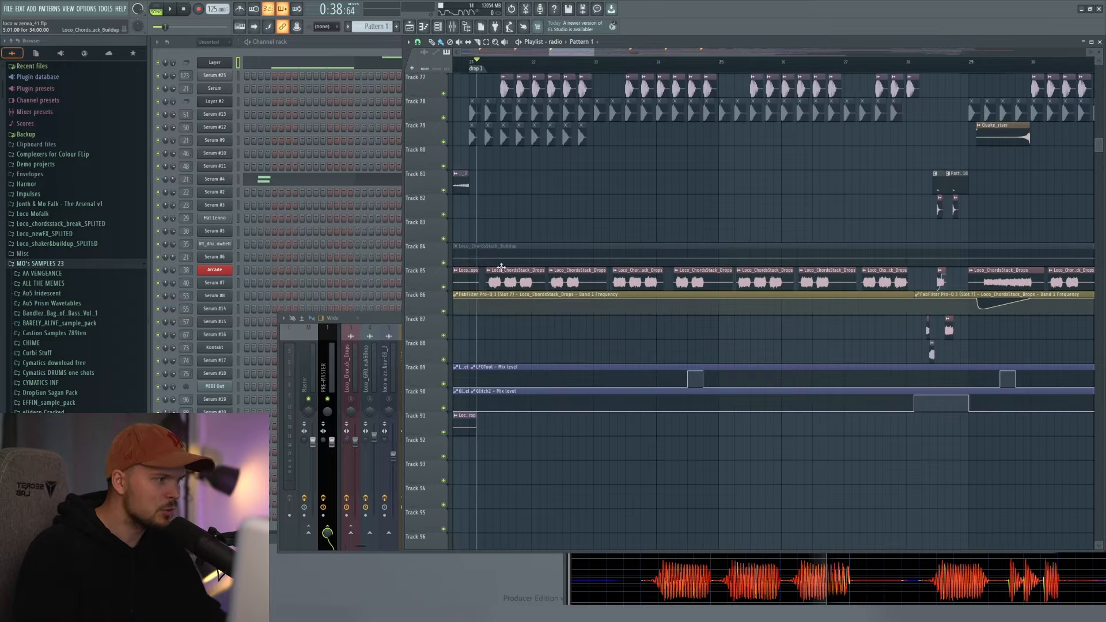
{"action": "scroll", "coordinate": [586, 301], "scroll_direction": "down", "scroll_amount": 6}
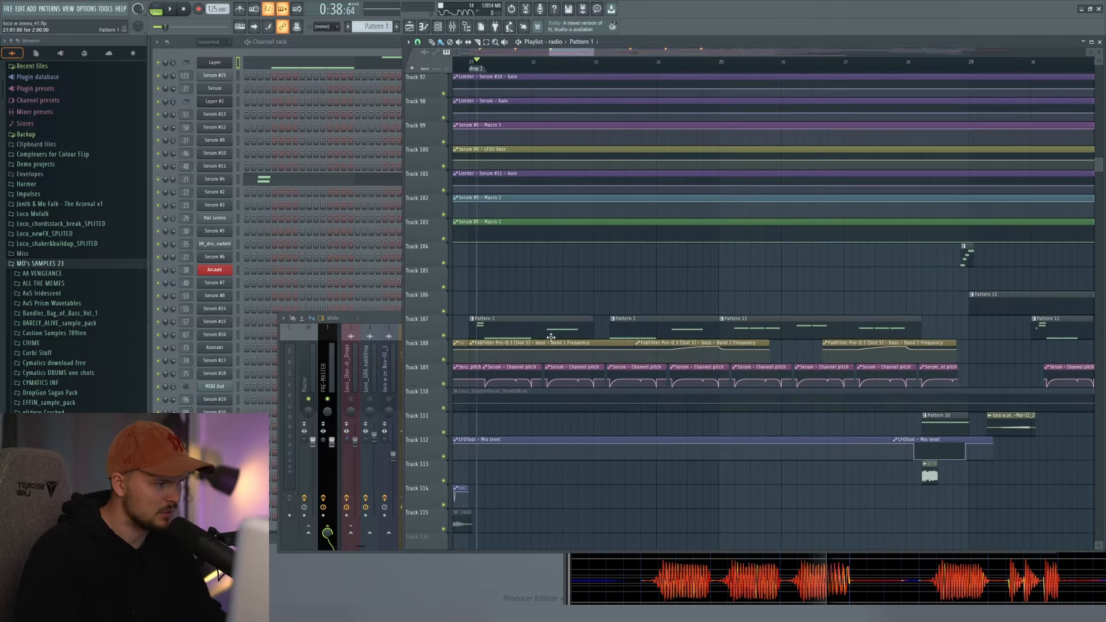
{"action": "left_click_drag", "start_coordinate": [587, 377], "coordinate": [615, 321]}
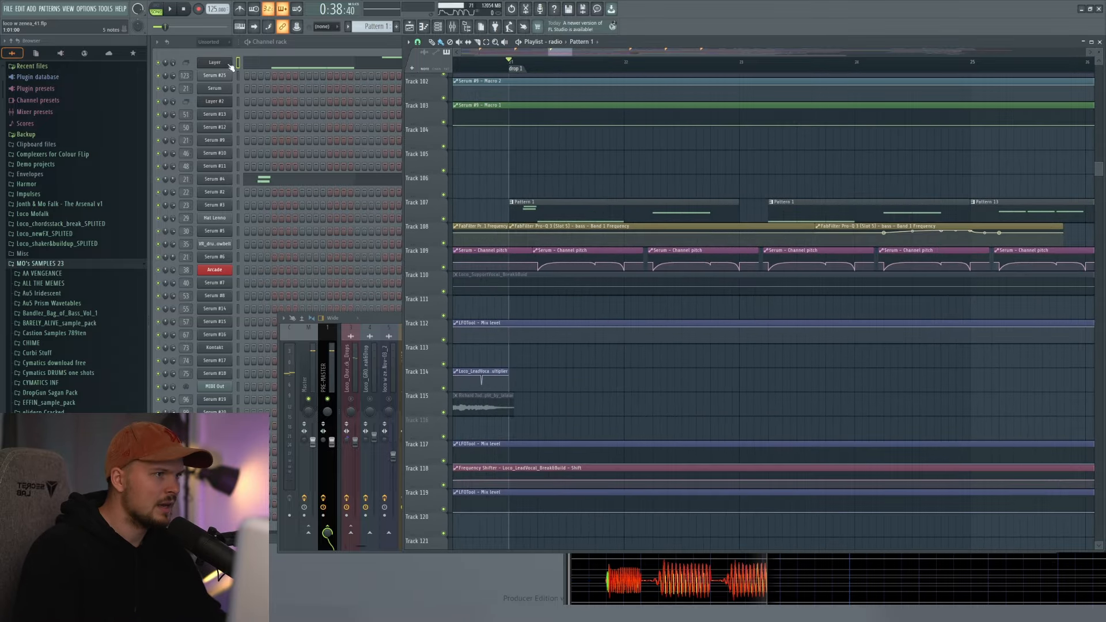
{"action": "left_click", "coordinate": [227, 64]}
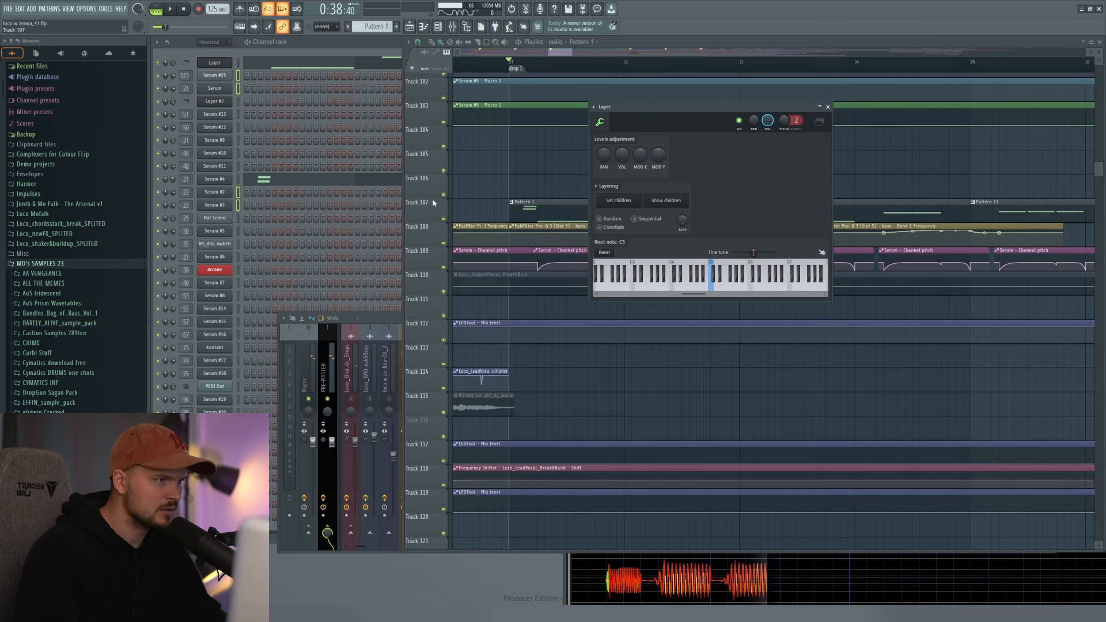
{"action": "left_click", "coordinate": [829, 107]}
- Open the Serum #25 channel together with its mixer track and listen to that layer from the start of drop 1
{"action": "left_click", "coordinate": [217, 78]}
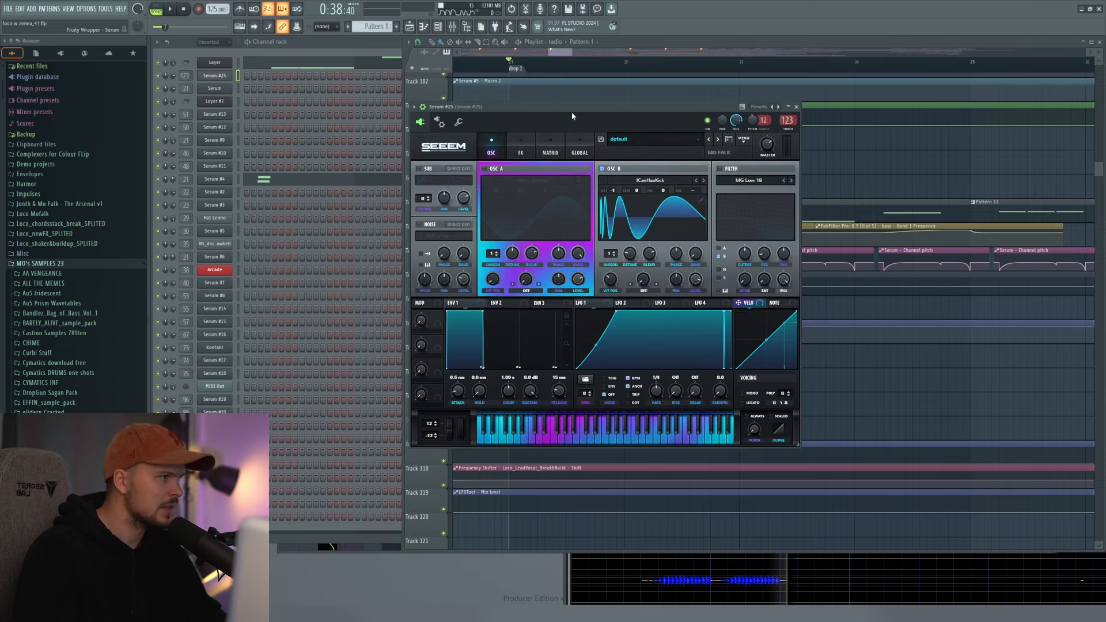
{"action": "left_click_drag", "start_coordinate": [572, 116], "coordinate": [519, 111]}
{"action": "key", "text": "F9"}
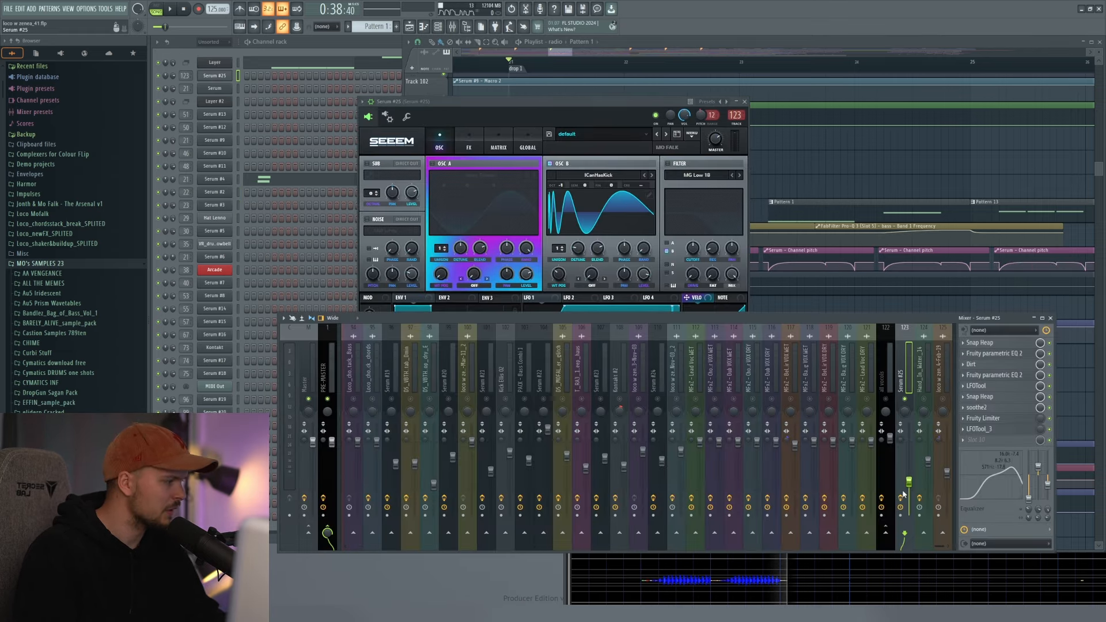
{"action": "key", "text": "space"}
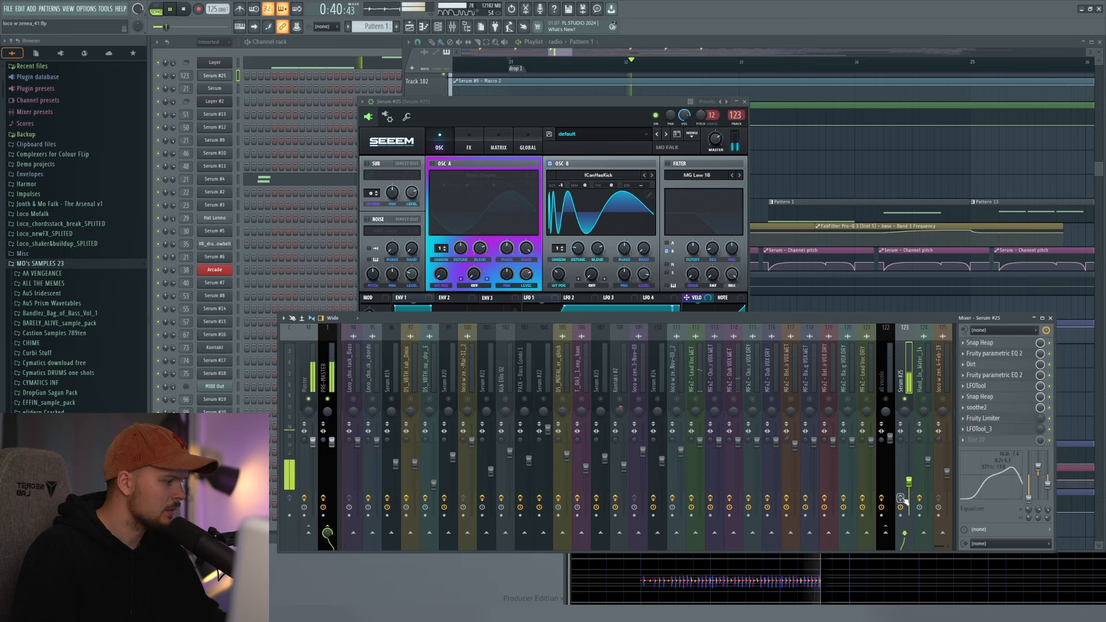
{"action": "left_click", "coordinate": [900, 499]}
{"action": "key", "text": "space"}
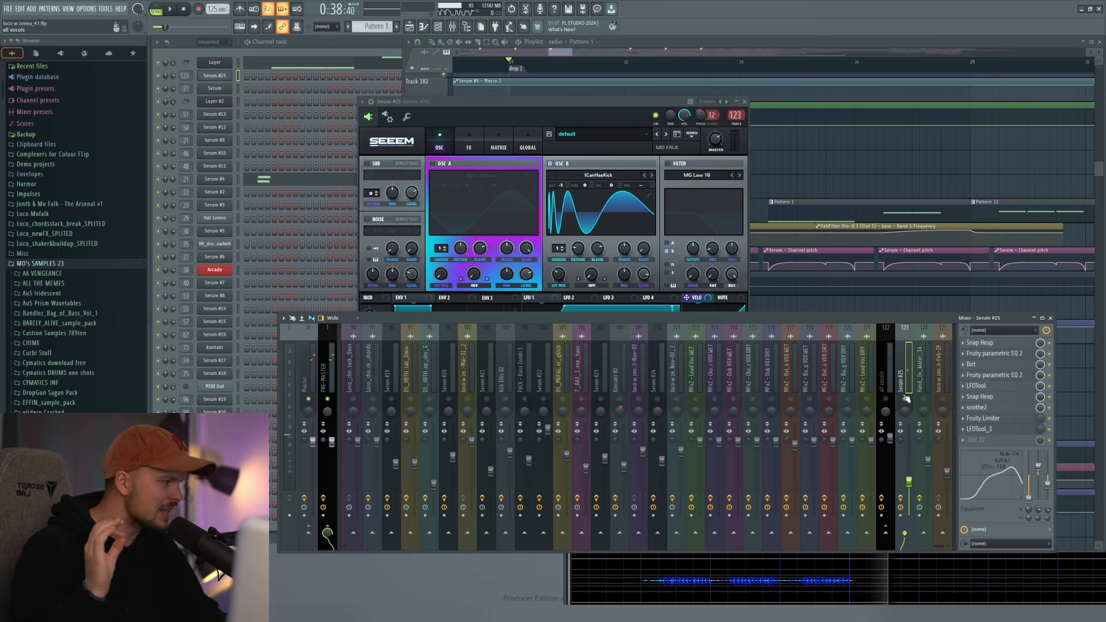
- Examine the N-NOISE preset in the second Snap Heap on the Serum #25 mixer track, and close its windows
{"action": "left_click", "coordinate": [1000, 398]}
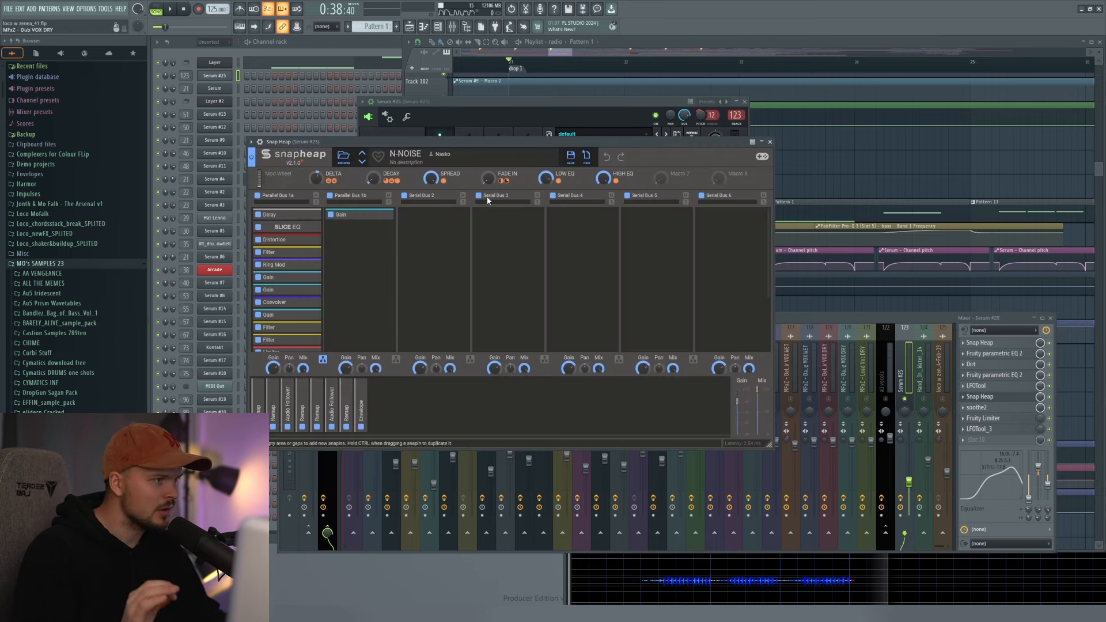
{"action": "left_click_drag", "start_coordinate": [413, 144], "coordinate": [456, 156]}
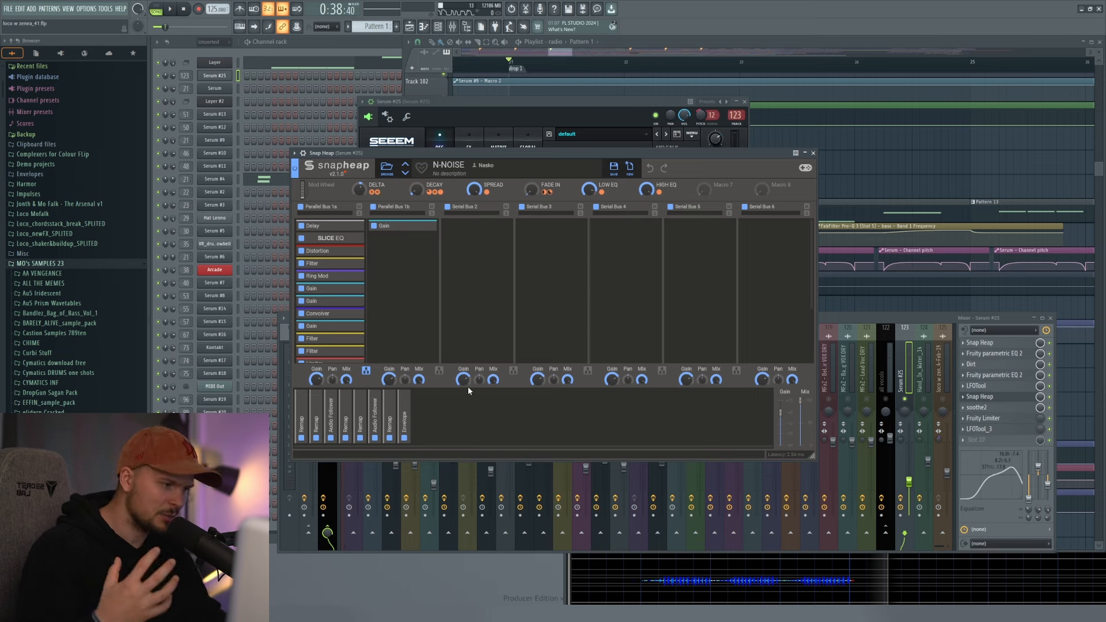
{"action": "left_click", "coordinate": [813, 152]}
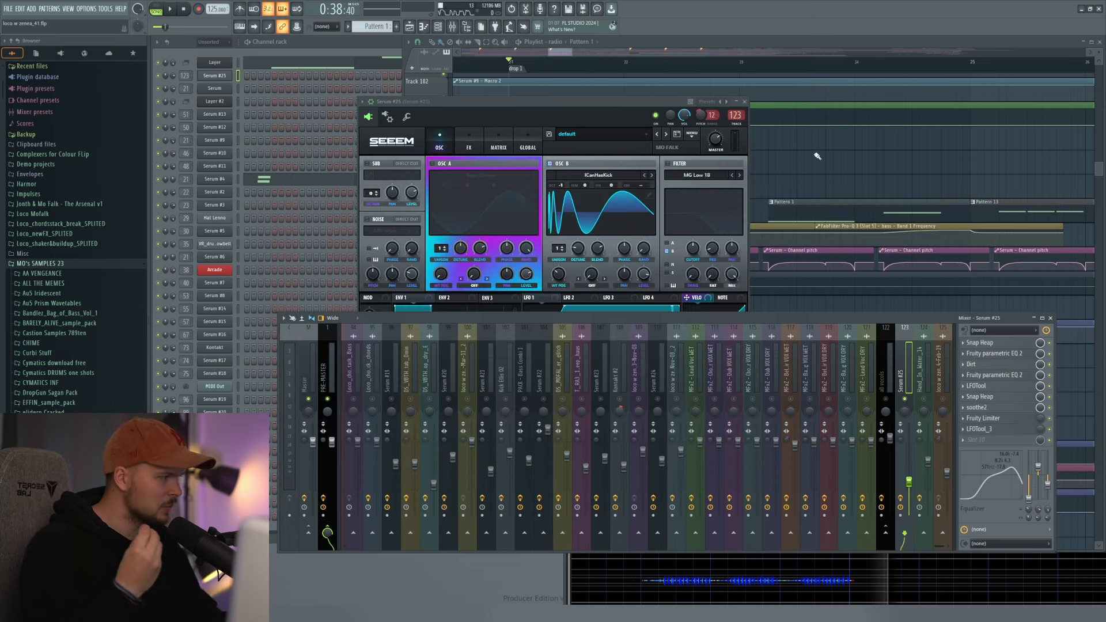
{"action": "left_click", "coordinate": [746, 102]}
- Open the Serum bass channel on mixer track 21 and turn off the Distortion in its effects
{"action": "left_click", "coordinate": [224, 93]}
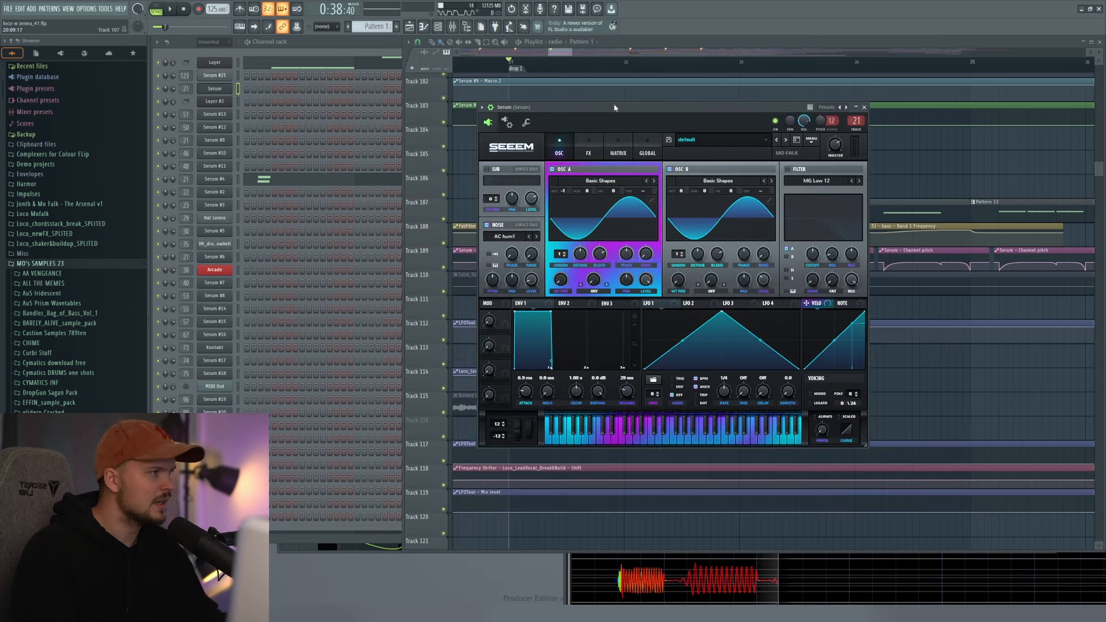
{"action": "left_click_drag", "start_coordinate": [612, 113], "coordinate": [503, 102]}
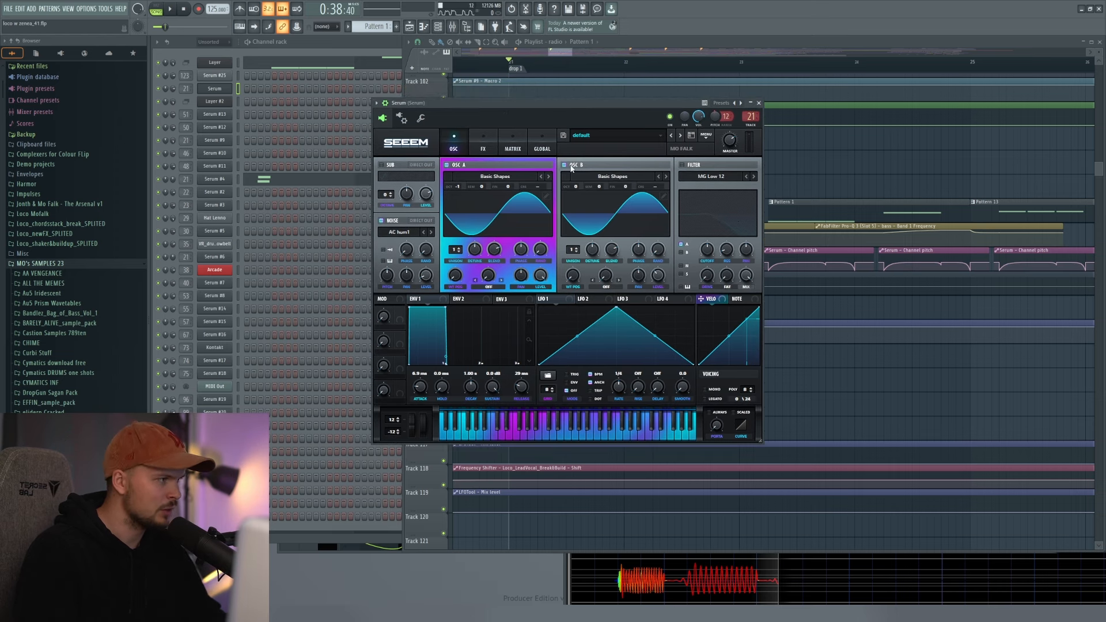
{"action": "left_click", "coordinate": [483, 144]}
{"action": "left_click", "coordinate": [454, 144]}
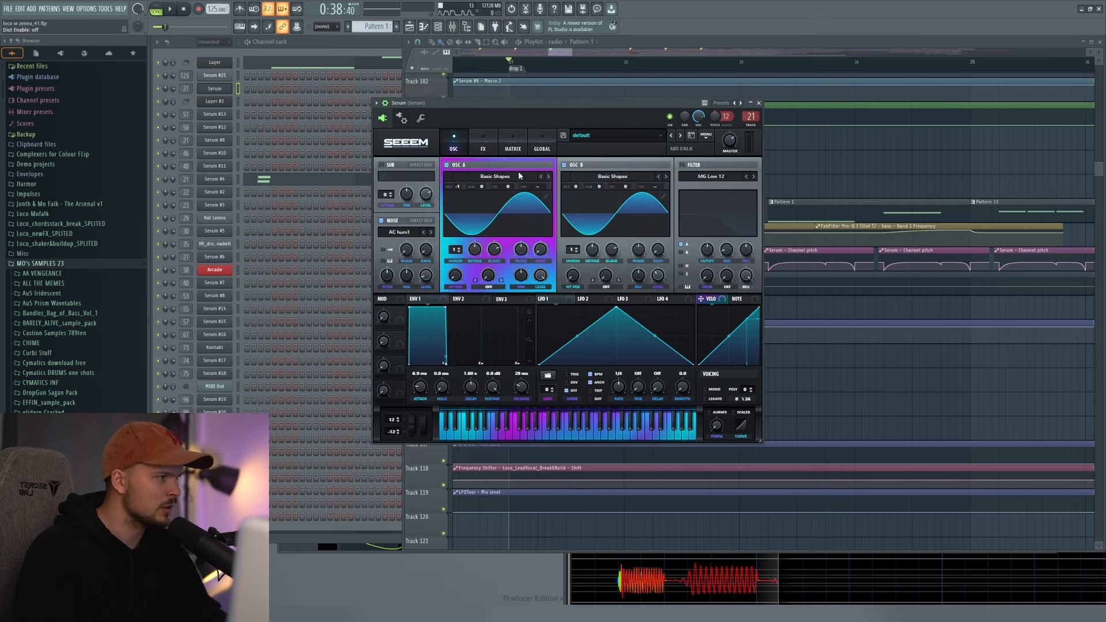
- Turn off OSC B in the Serum channel and play the bass to inspect its waveform with OSC A alone
{"action": "left_click", "coordinate": [564, 165]}
{"action": "key", "text": "F9"}
{"action": "left_click_drag", "start_coordinate": [555, 103], "coordinate": [577, 93]}
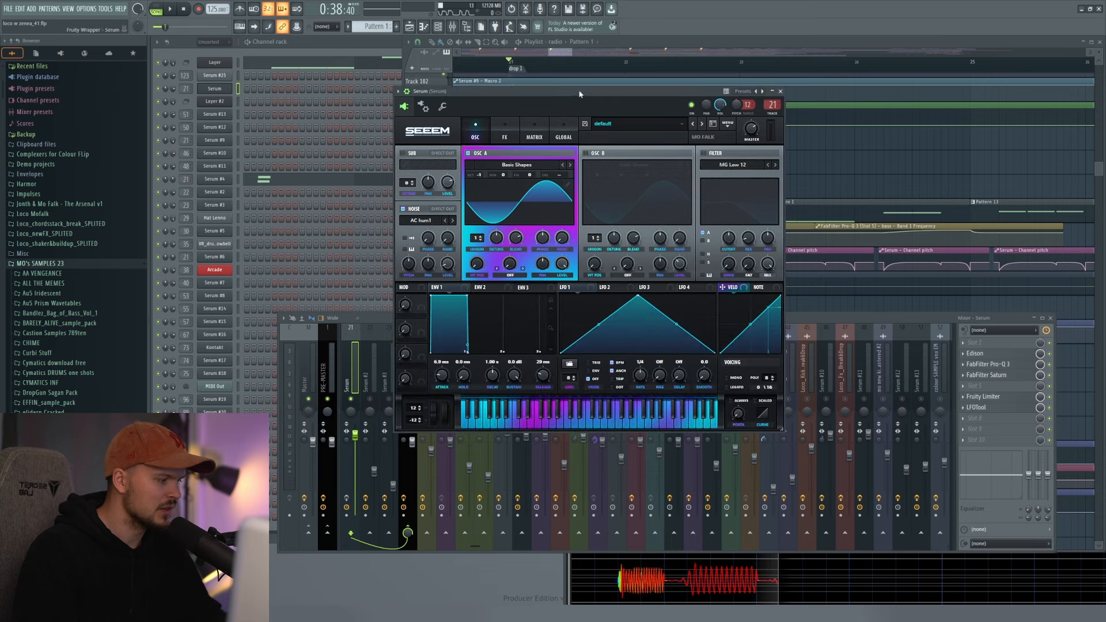
{"action": "key", "text": "space"}
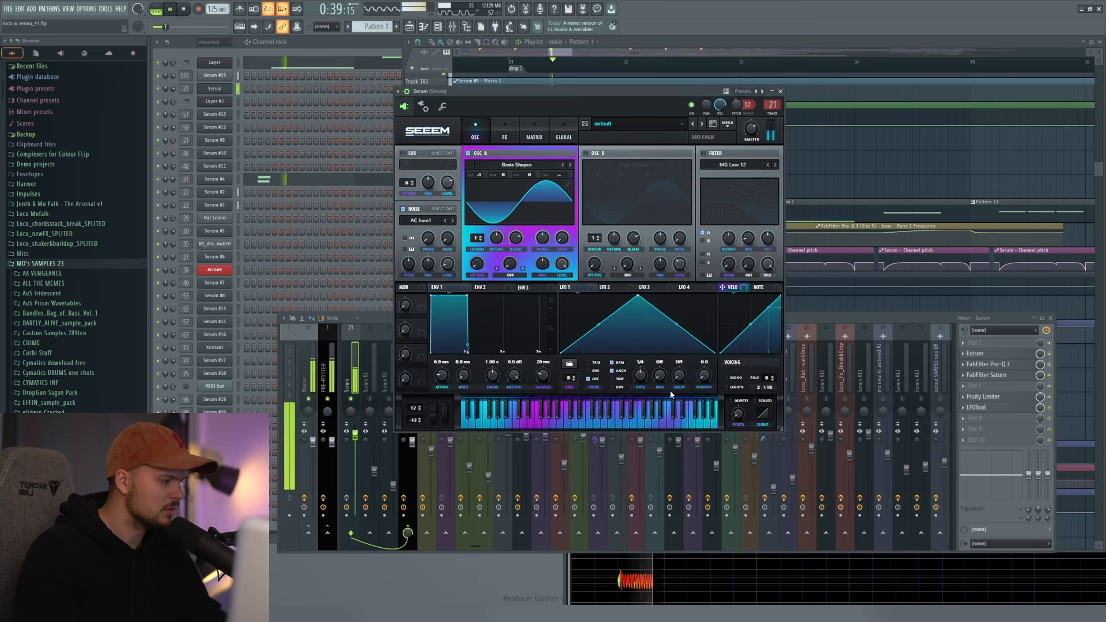
{"action": "key", "text": "space"}
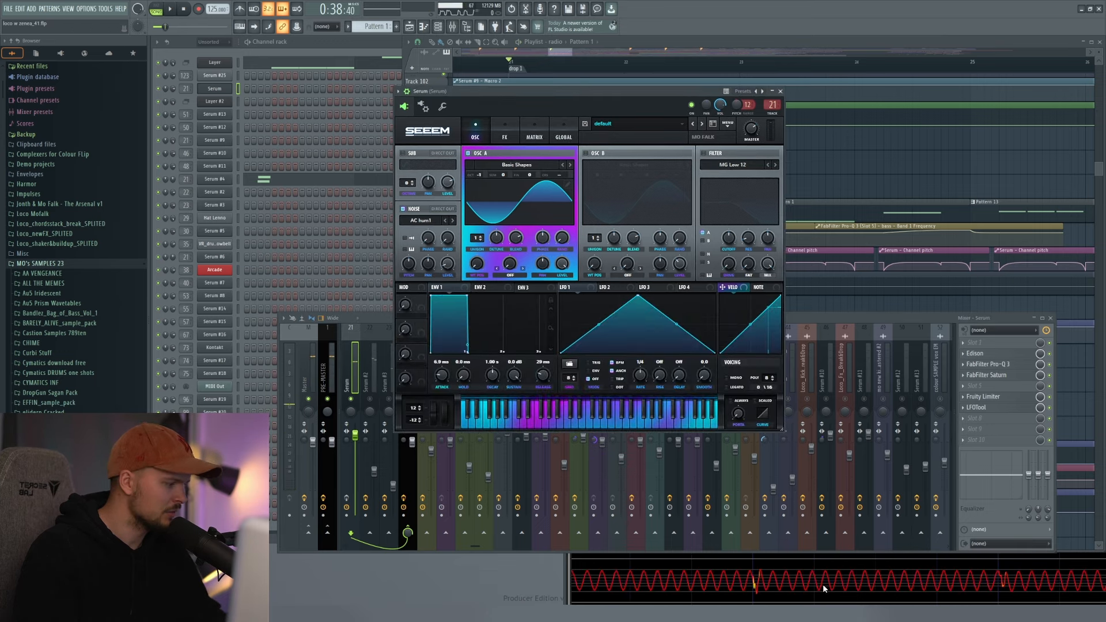
- Turn OSC B and the Distortion back on in the Serum channel and play the bass to inspect the distorted waveform
{"action": "left_click", "coordinate": [585, 153]}
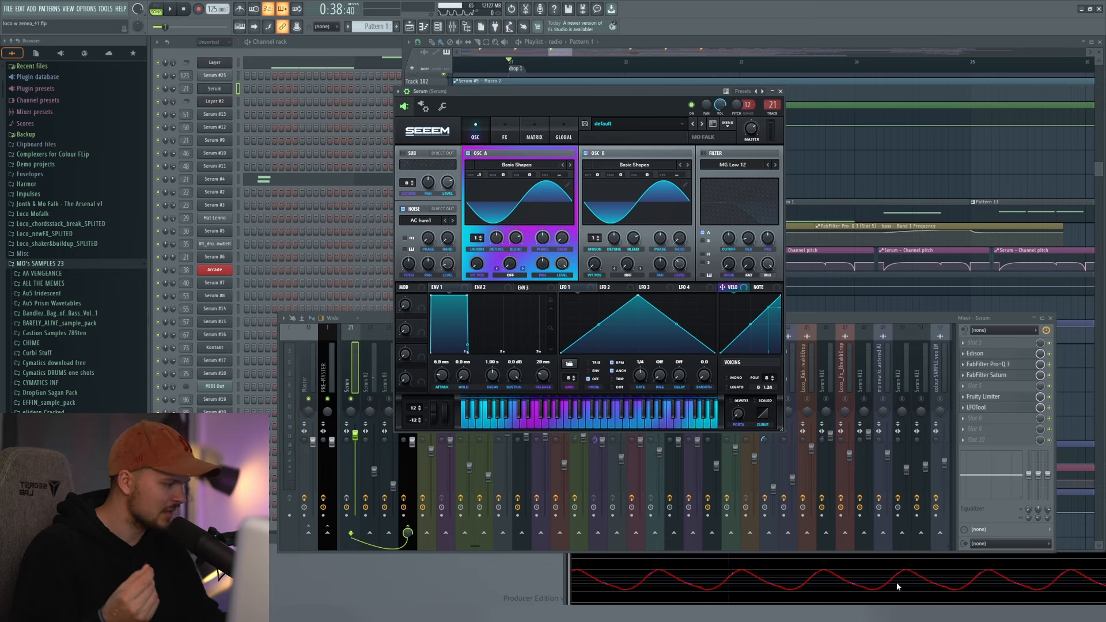
{"action": "left_click", "coordinate": [509, 133]}
{"action": "left_click", "coordinate": [406, 169]}
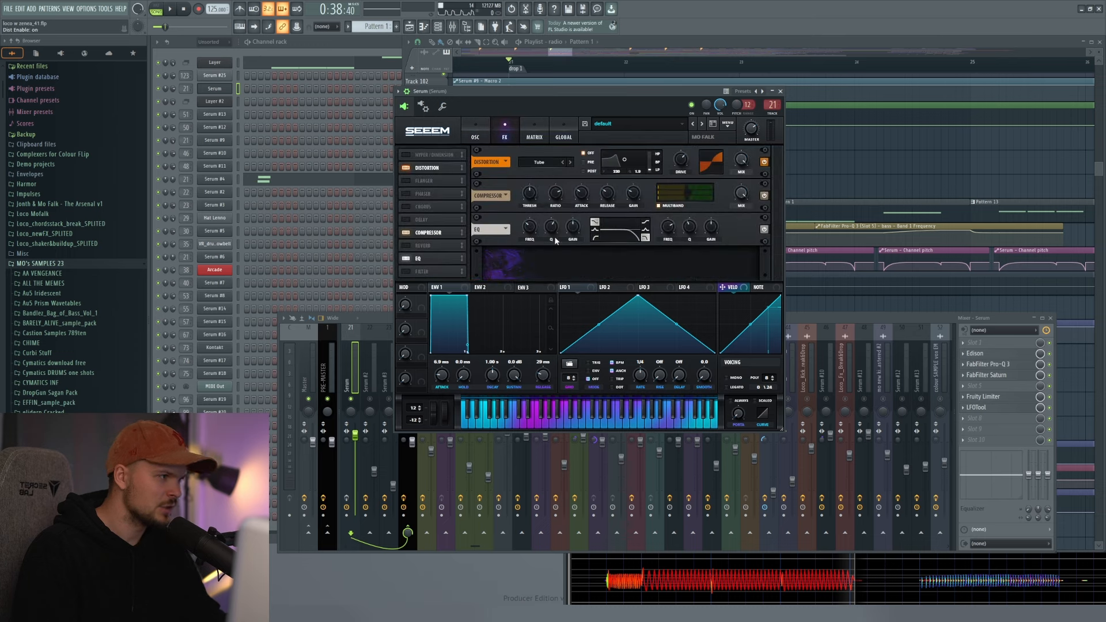
{"action": "key", "text": "space"}
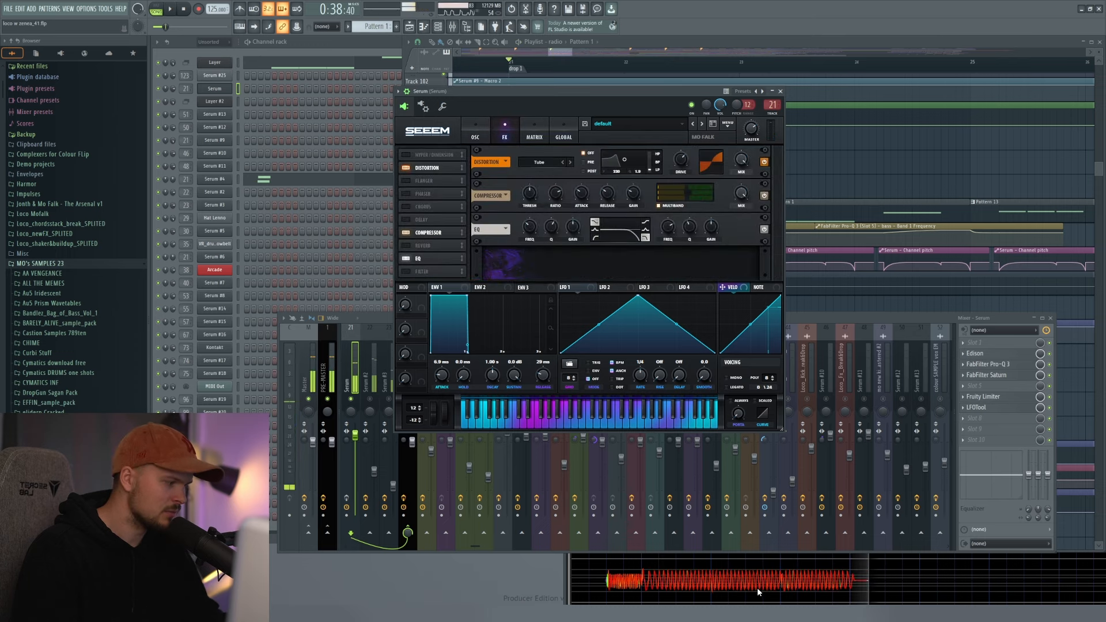
{"action": "scroll", "coordinate": [750, 585], "scroll_direction": "up", "scroll_amount": 7}
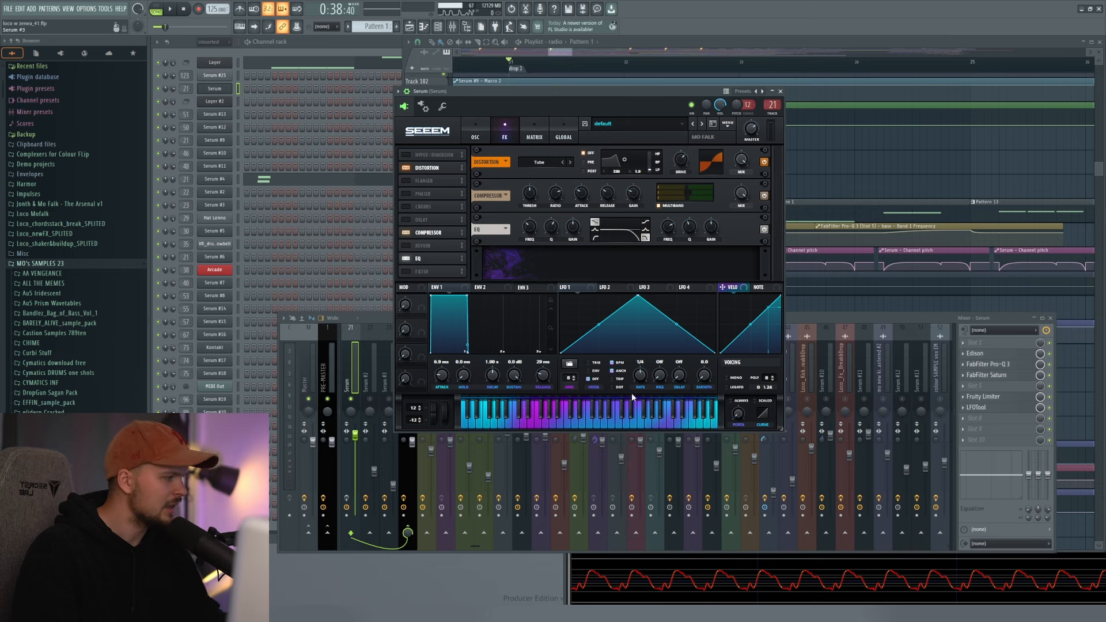
- Examine FabFilter Pro-Q 3 and FabFilter Saturn on the Serum mixer track, and play the bass to inspect the processed waveform
{"action": "left_click", "coordinate": [1002, 364]}
{"action": "left_click", "coordinate": [1001, 366]}
{"action": "left_click", "coordinate": [1003, 375]}
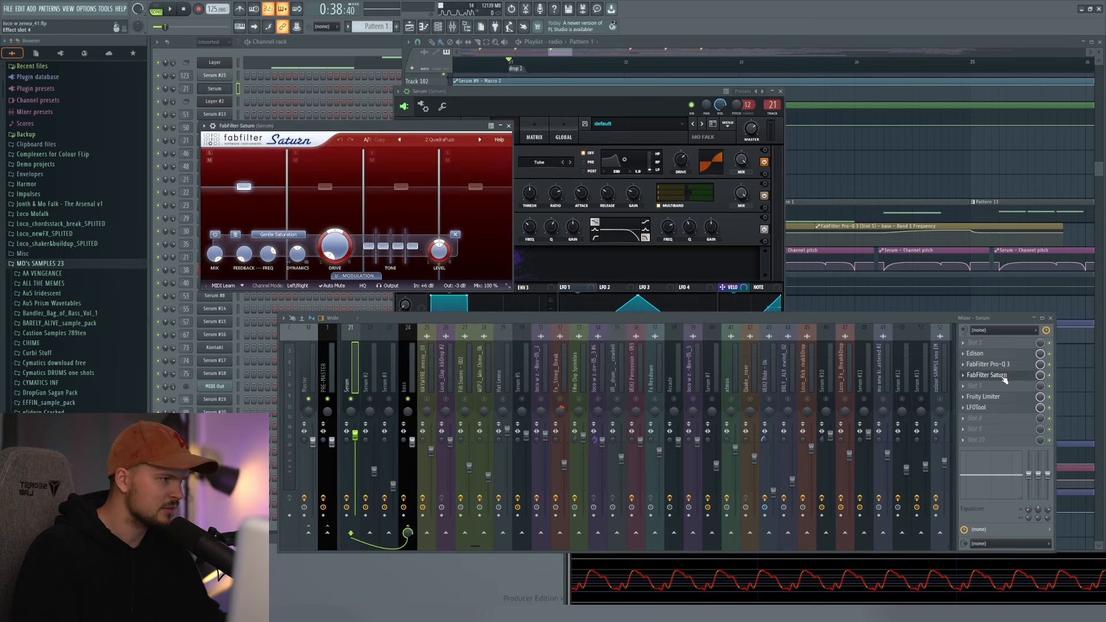
{"action": "left_click", "coordinate": [1003, 375]}
{"action": "key", "text": "space"}
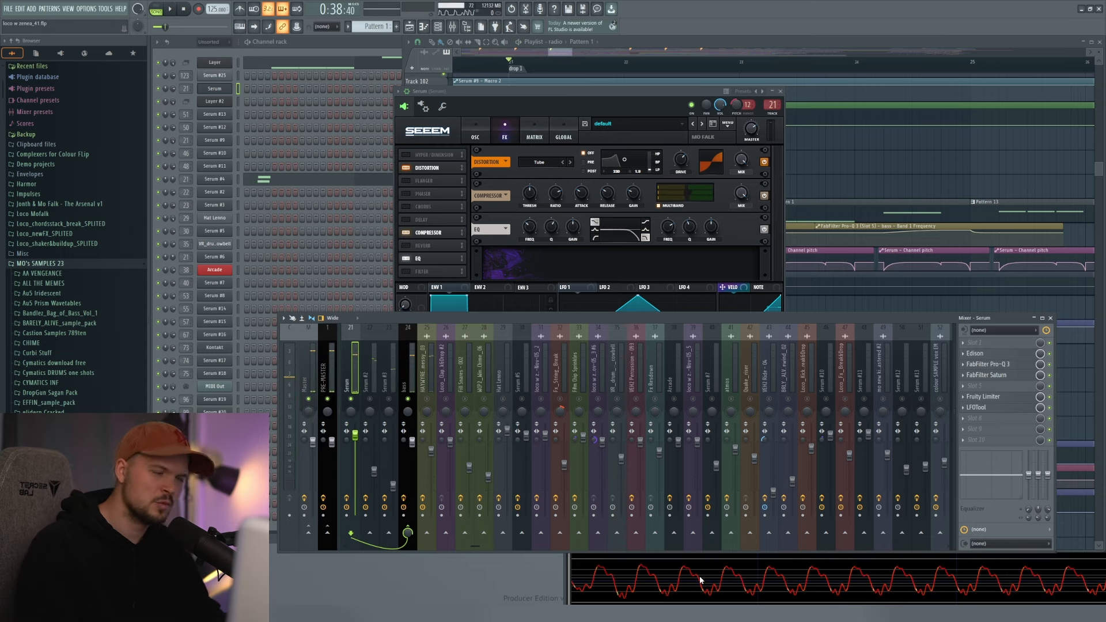
{"action": "scroll", "coordinate": [701, 581], "scroll_direction": "down", "scroll_amount": 7}
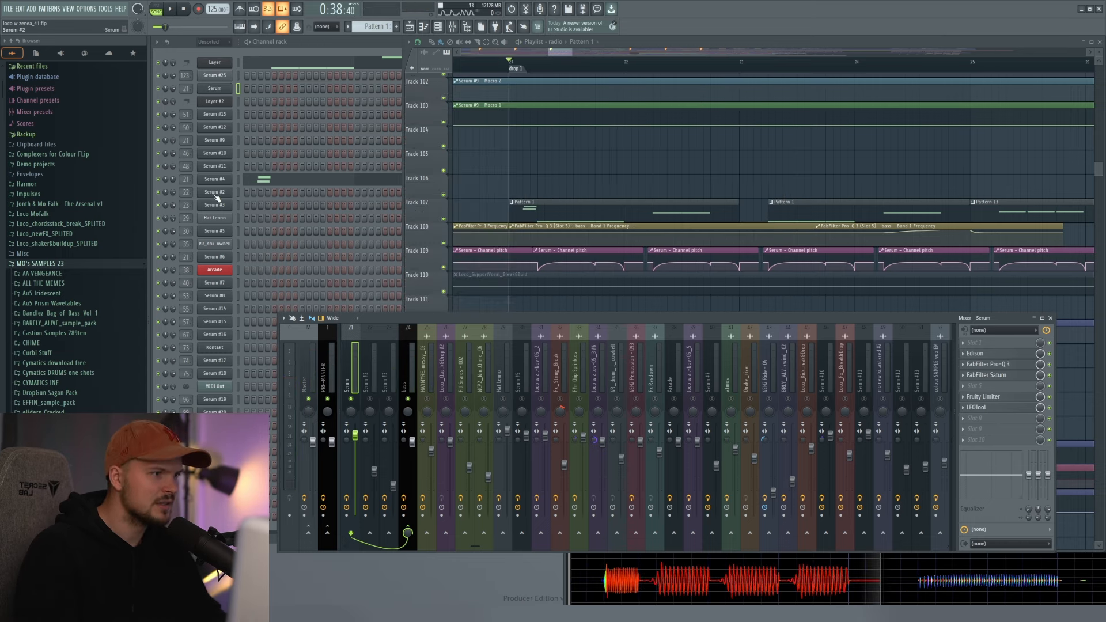
- Bring up the Serum #2 channel's mixer track and listen to that layer from the start of drop 1
{"action": "left_click", "coordinate": [214, 193]}
{"action": "key", "text": "space"}
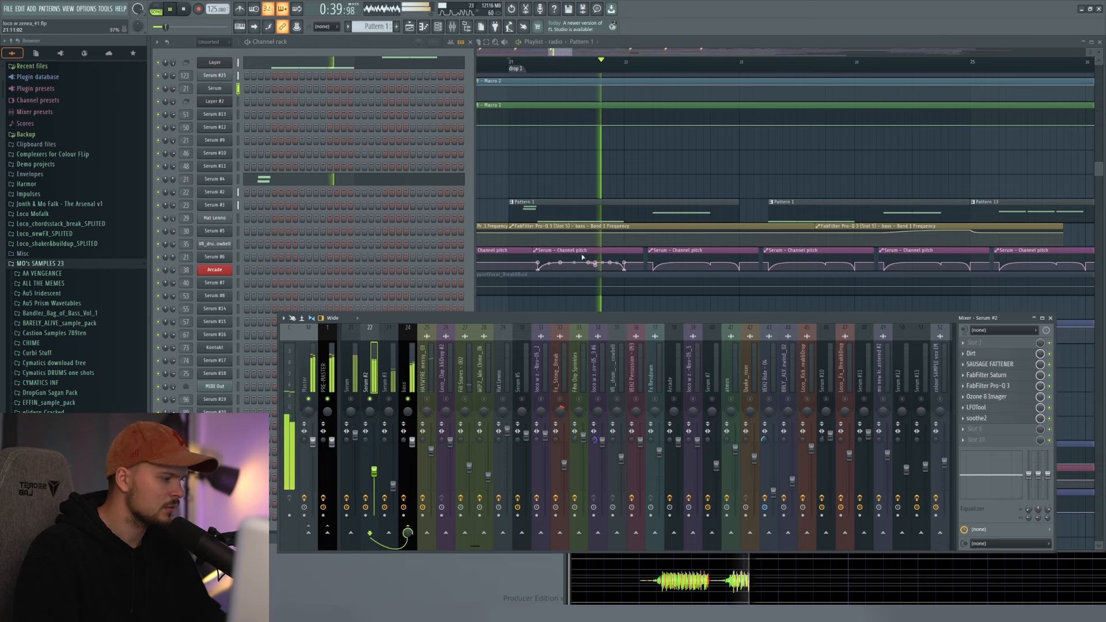
{"action": "key", "text": "space"}
{"action": "scroll", "coordinate": [445, 349], "scroll_direction": "up", "scroll_amount": 2}
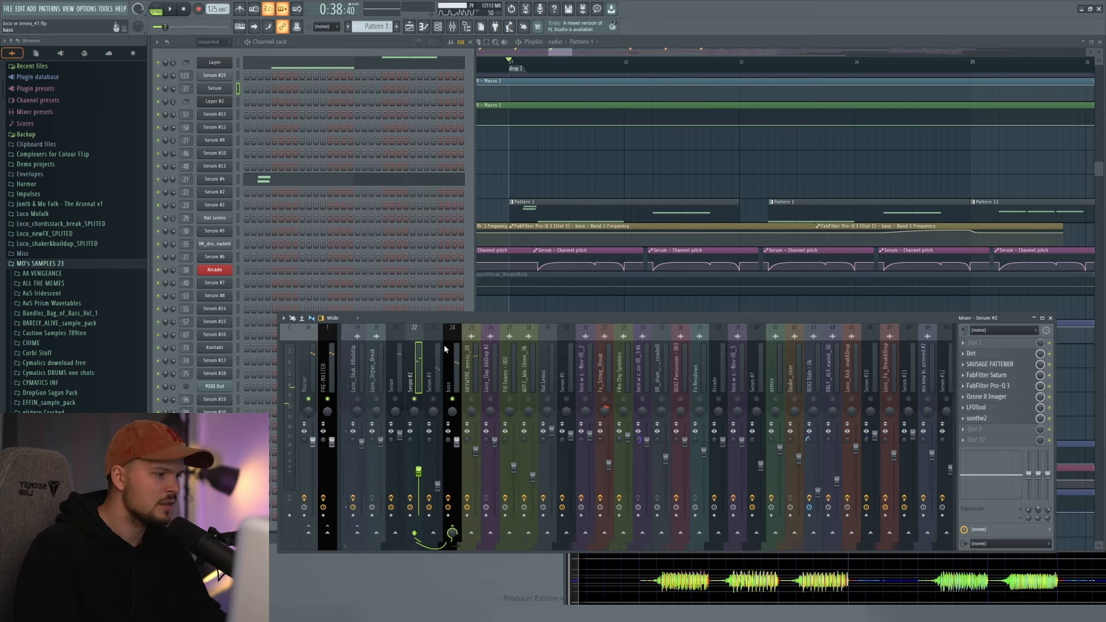
{"action": "scroll", "coordinate": [445, 349], "scroll_direction": "up", "scroll_amount": 2}
- Reopen Serum #25, solo its mixer track 123 and play the layer for comparison
{"action": "left_click", "coordinate": [214, 76]}
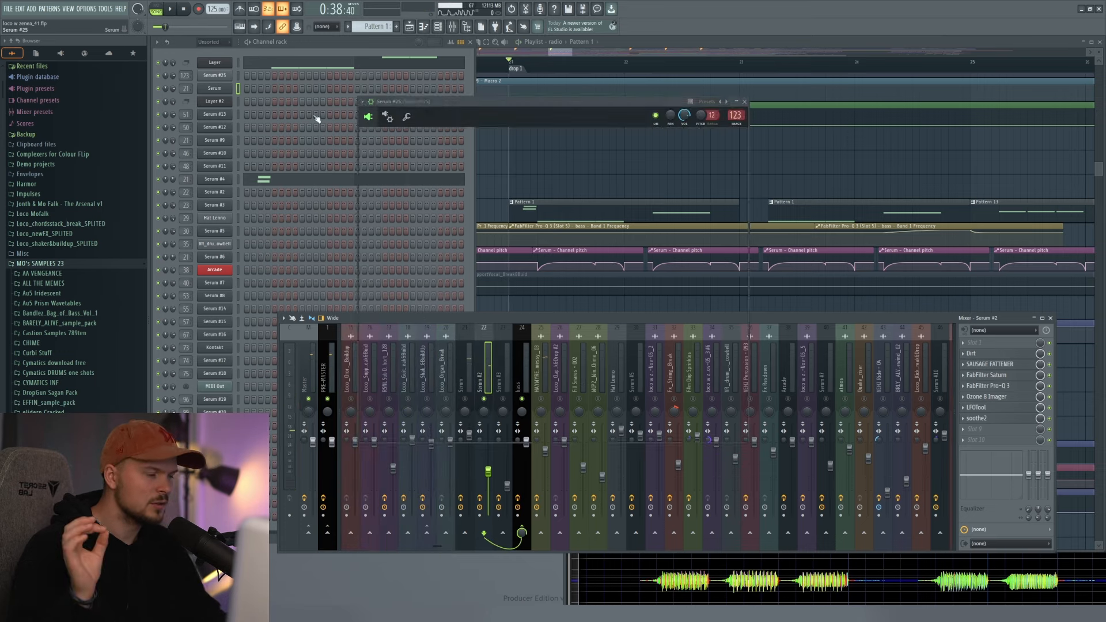
{"action": "double_click", "coordinate": [185, 75]}
{"action": "left_click", "coordinate": [943, 399]}
{"action": "key", "text": "space"}
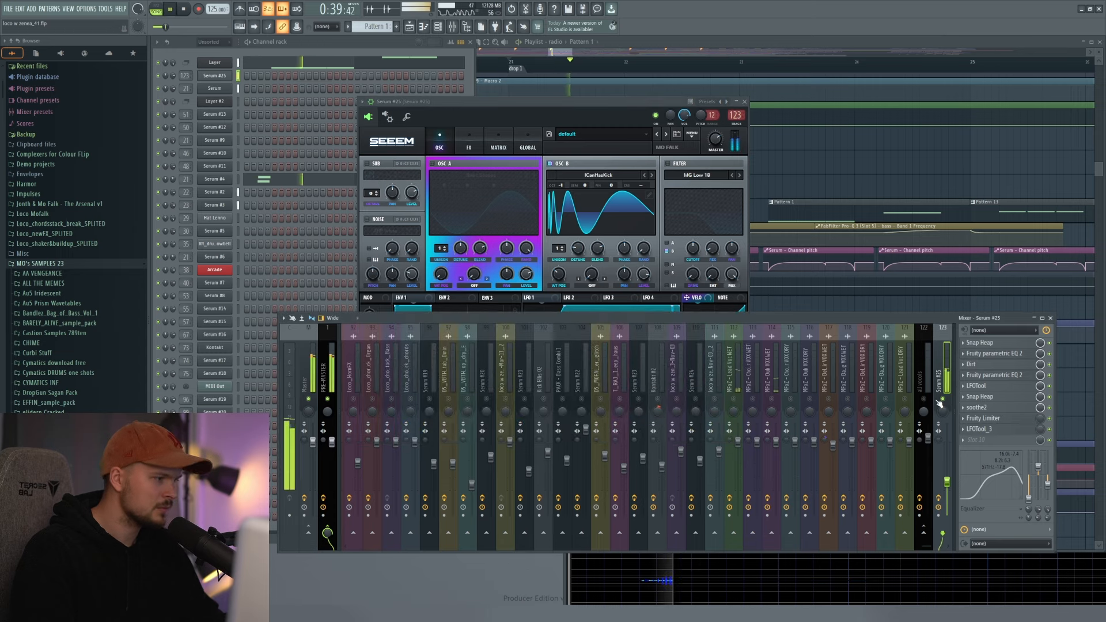
- Switch back to the Serum #2 mixer track, play the layer and open its Serum window
{"action": "left_click", "coordinate": [186, 192]}
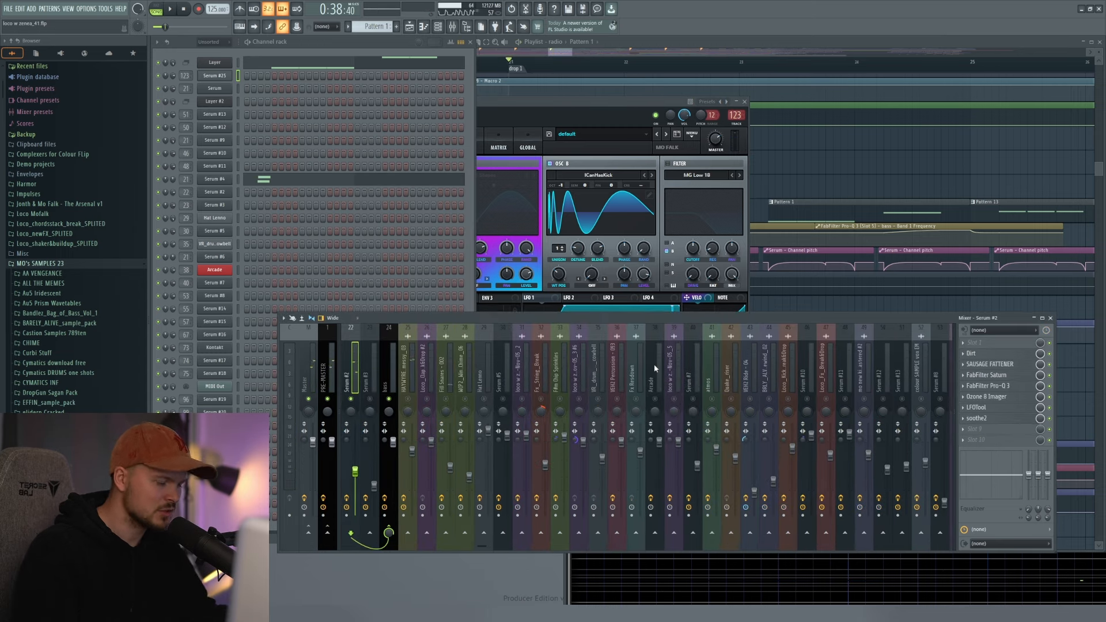
{"action": "left_click", "coordinate": [217, 193]}
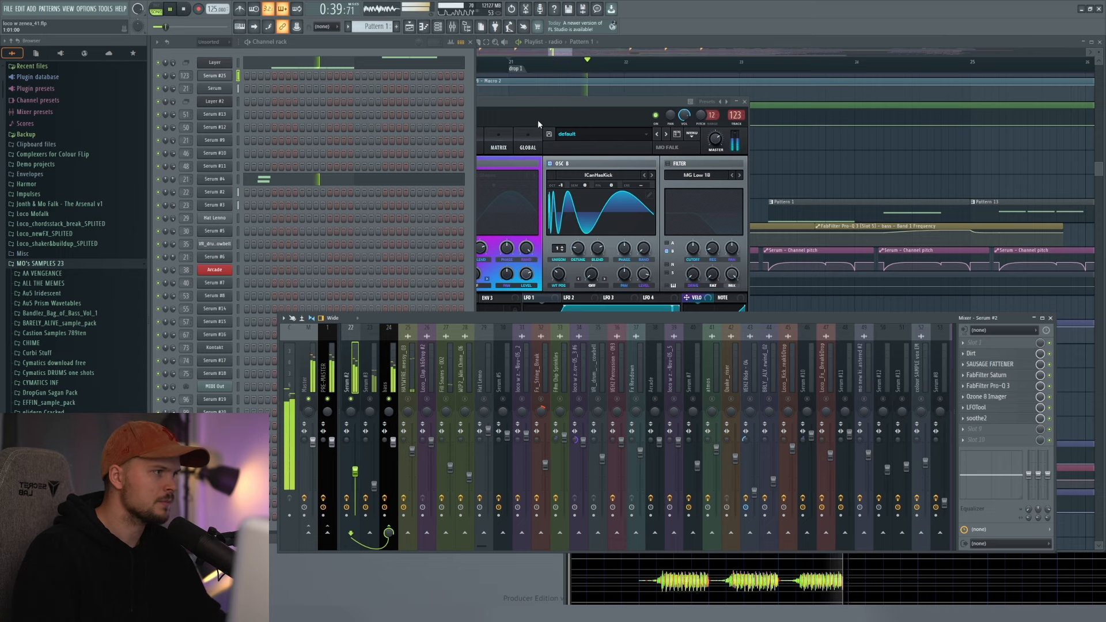
{"action": "key", "text": "space"}
- Examine the compressor and the two oscillators in Serum #2, audition notes on its keyboard, and close the window
{"action": "left_click", "coordinate": [501, 150]}
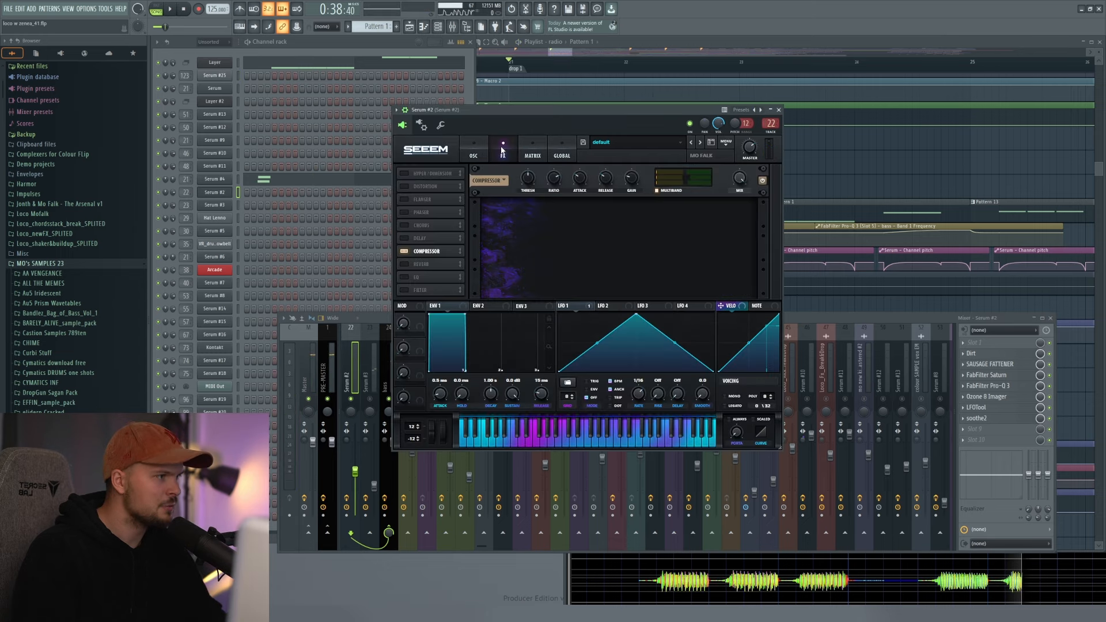
{"action": "left_click", "coordinate": [474, 151]}
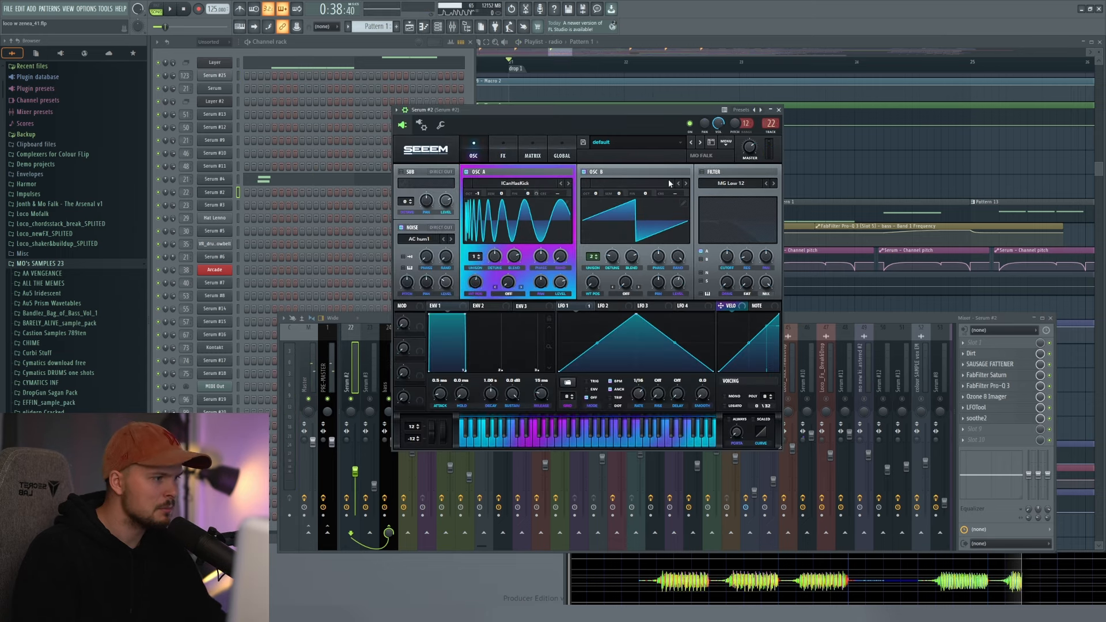
{"action": "left_click", "coordinate": [496, 445]}
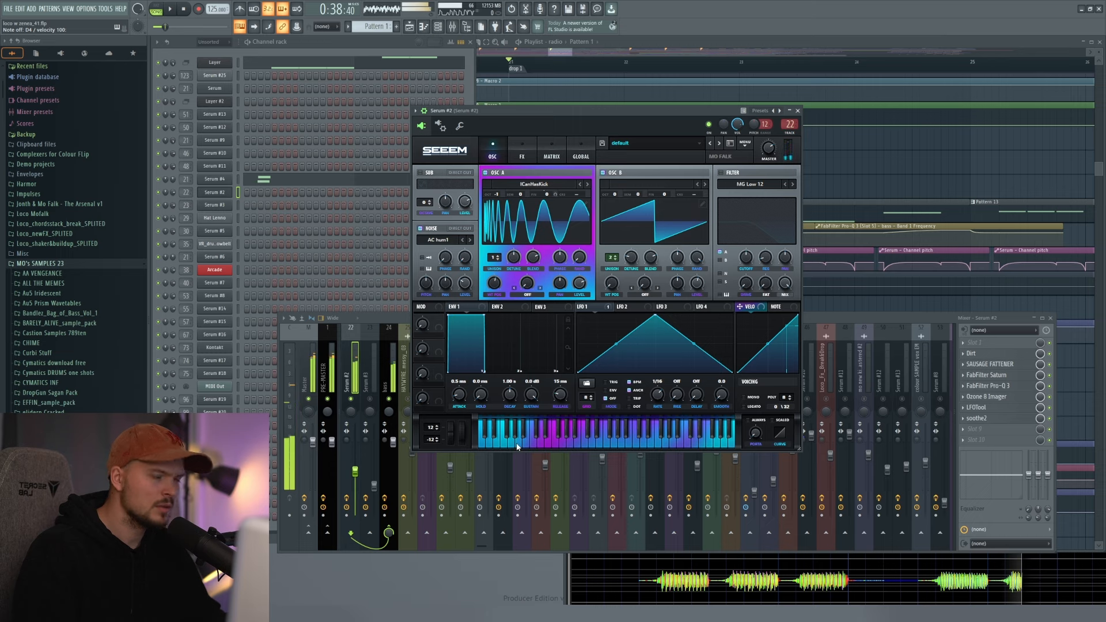
{"action": "left_click", "coordinate": [513, 150]}
{"action": "left_click", "coordinate": [498, 155]}
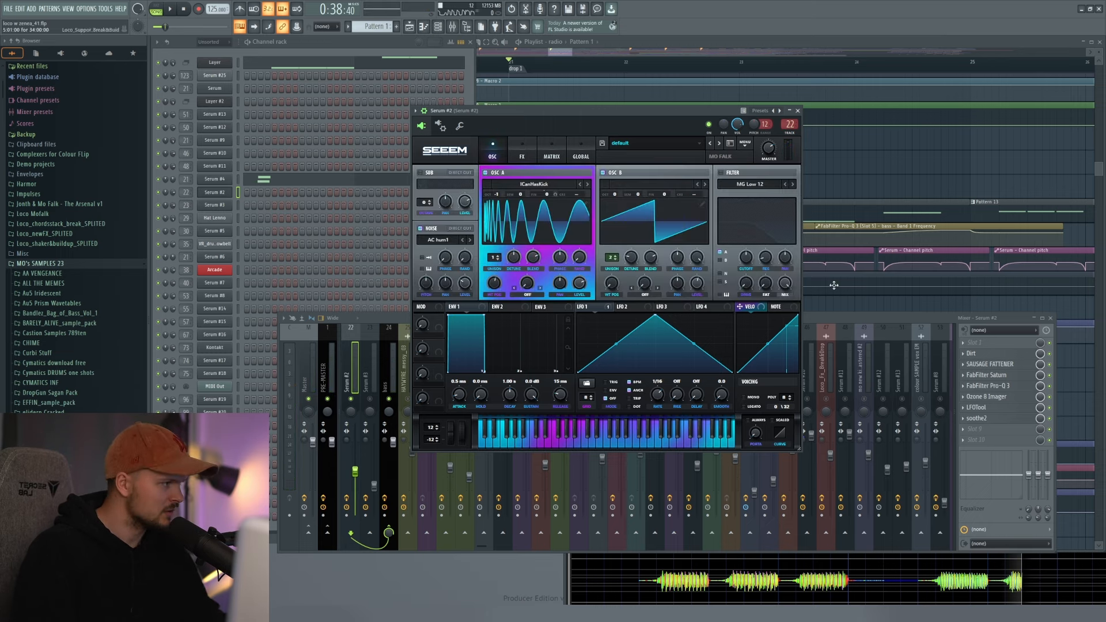
{"action": "left_click", "coordinate": [798, 111]}
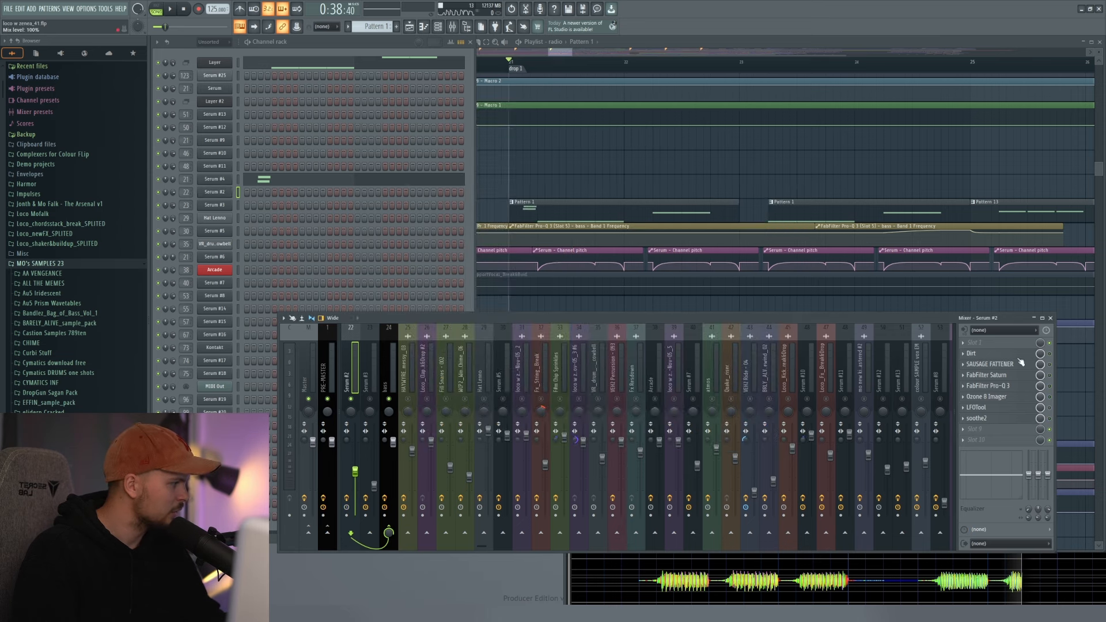
- Open Dirt and Sausage Fattener on the Serum #2 mixer track one after the other and listen to the layer with each
{"action": "left_click", "coordinate": [991, 354]}
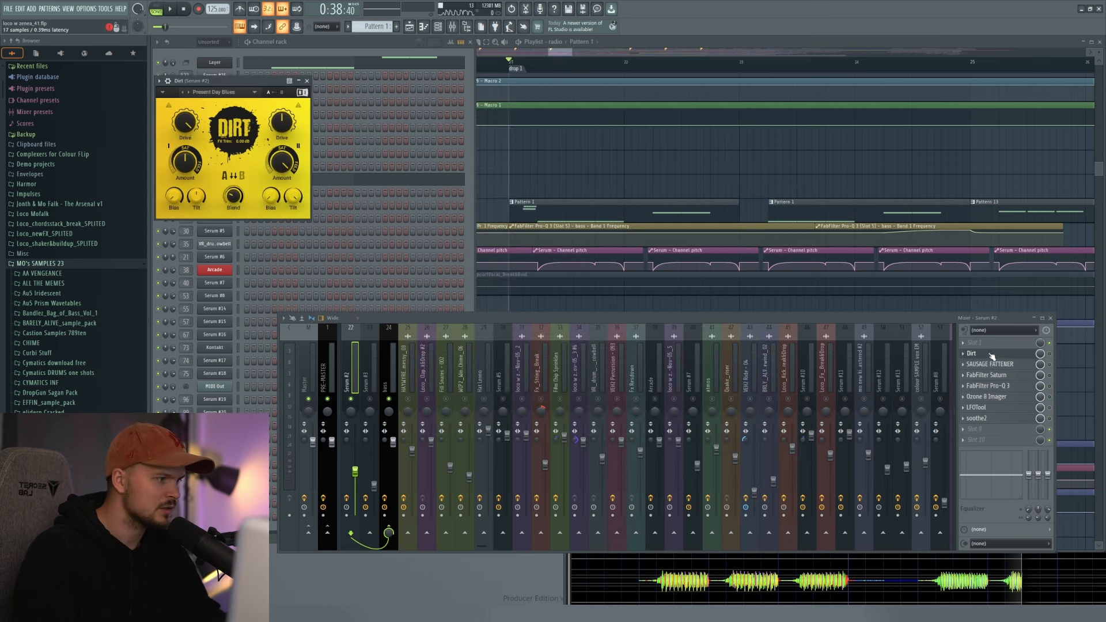
{"action": "key", "text": "space"}
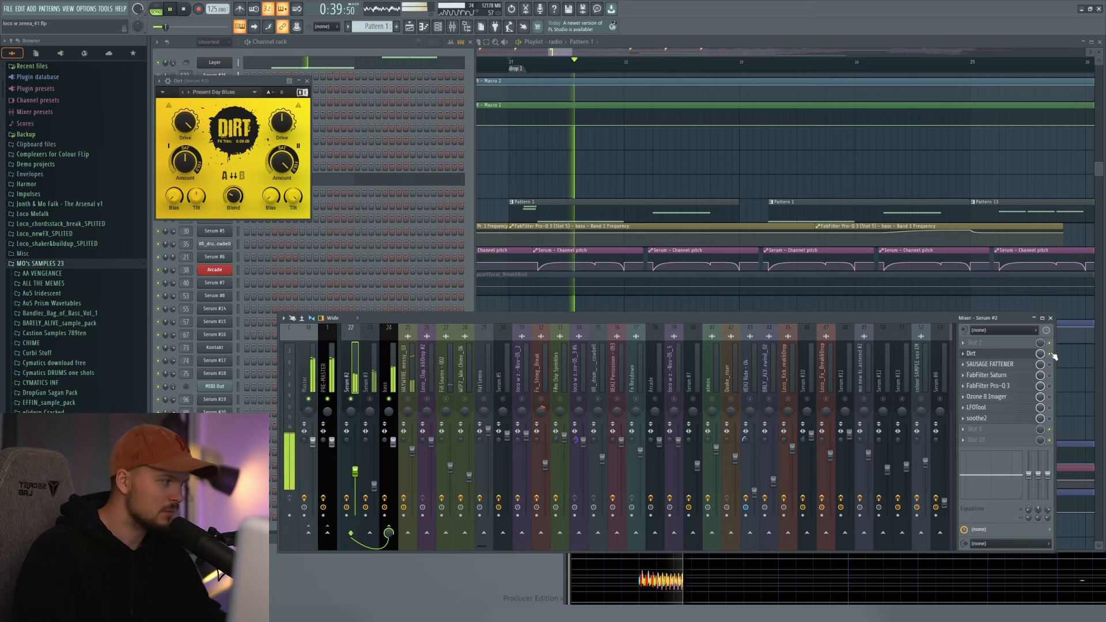
{"action": "left_click", "coordinate": [1008, 365]}
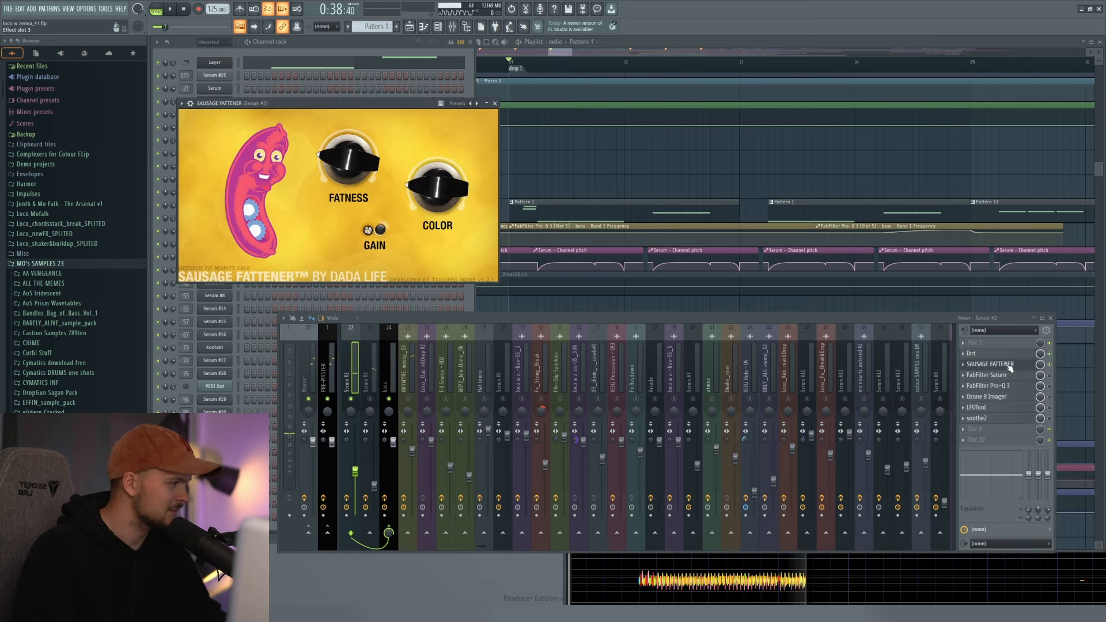
{"action": "key", "text": "space"}
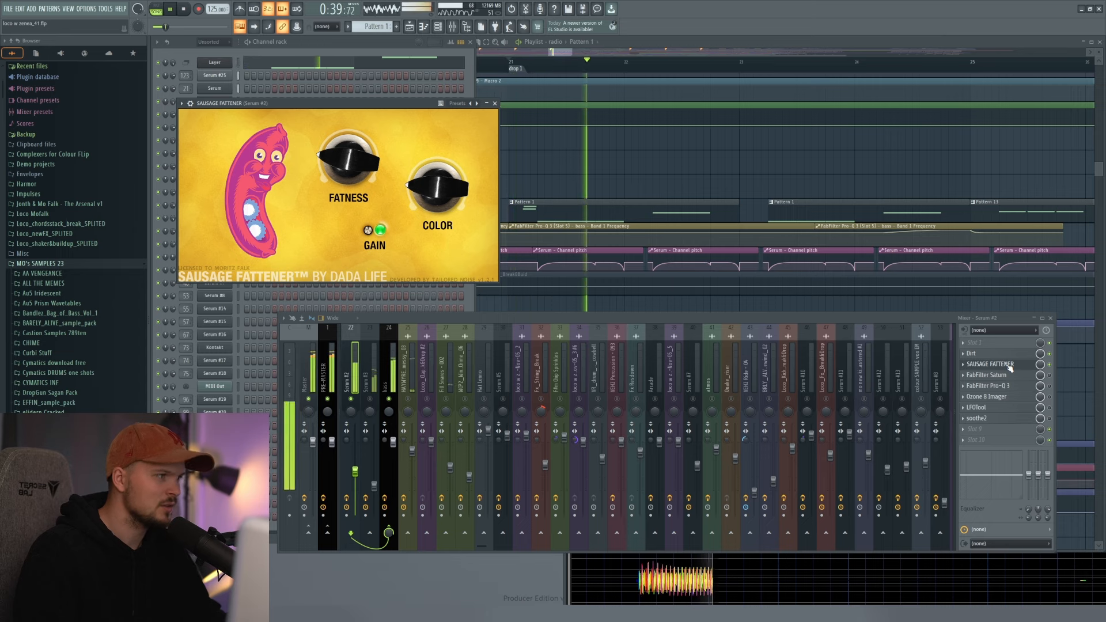
{"action": "left_click", "coordinate": [1008, 365]}
{"action": "key", "text": "space"}
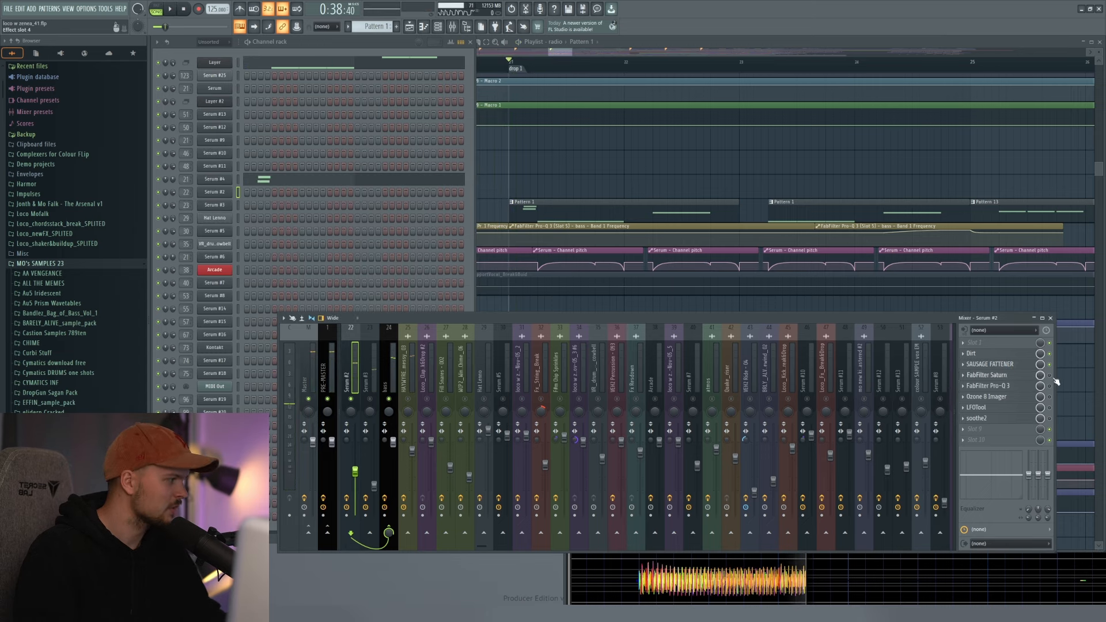
- Open FabFilter Saturn on the Serum #2 mixer track, play the layer to hear the saturation, and close it
{"action": "left_click", "coordinate": [1049, 375]}
{"action": "left_click", "coordinate": [1031, 377]}
{"action": "key", "text": "space"}
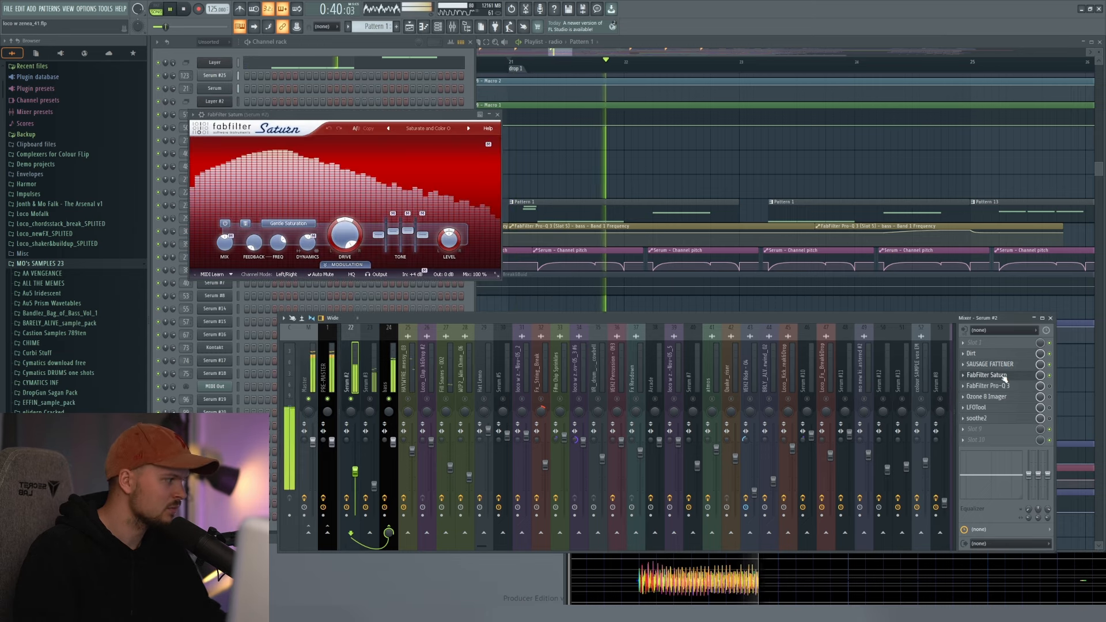
{"action": "left_click", "coordinate": [1004, 376]}
{"action": "key", "text": "space"}
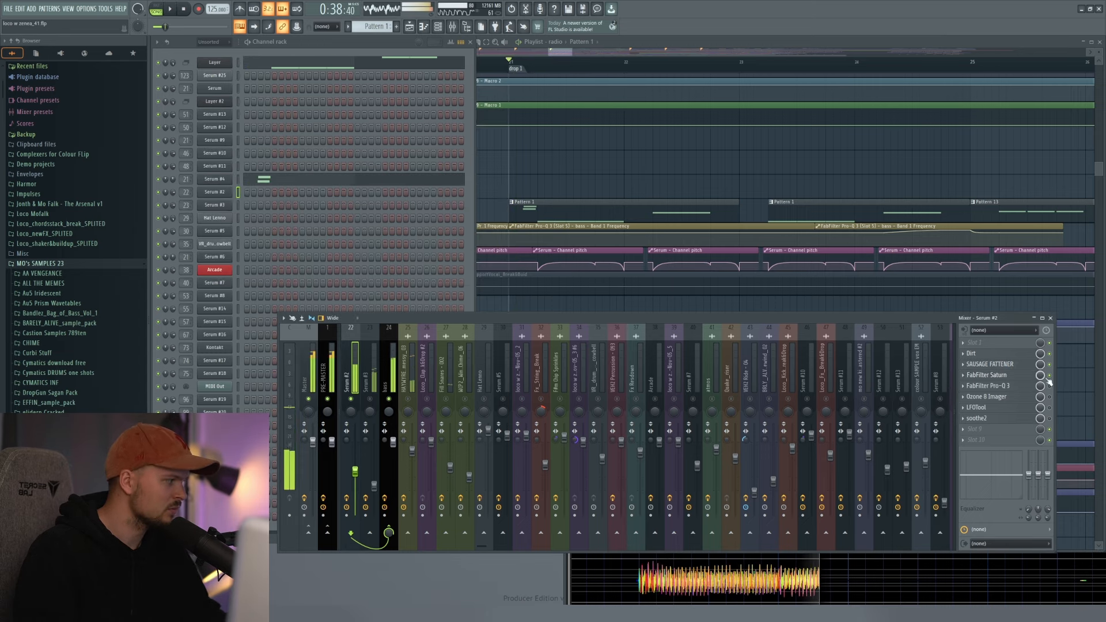
- Open the Ozone 8 Imager on the Serum #2 track, examine its stereo width display during playback, and close it
{"action": "left_click", "coordinate": [1050, 399]}
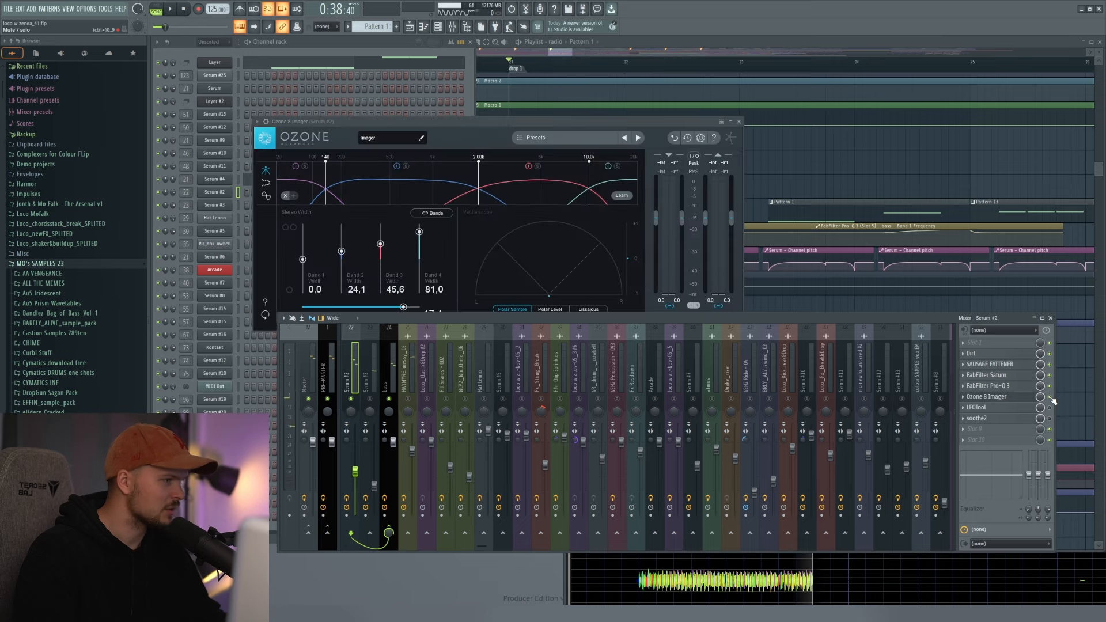
{"action": "left_click_drag", "start_coordinate": [508, 122], "coordinate": [500, 114]}
{"action": "key", "text": "space"}
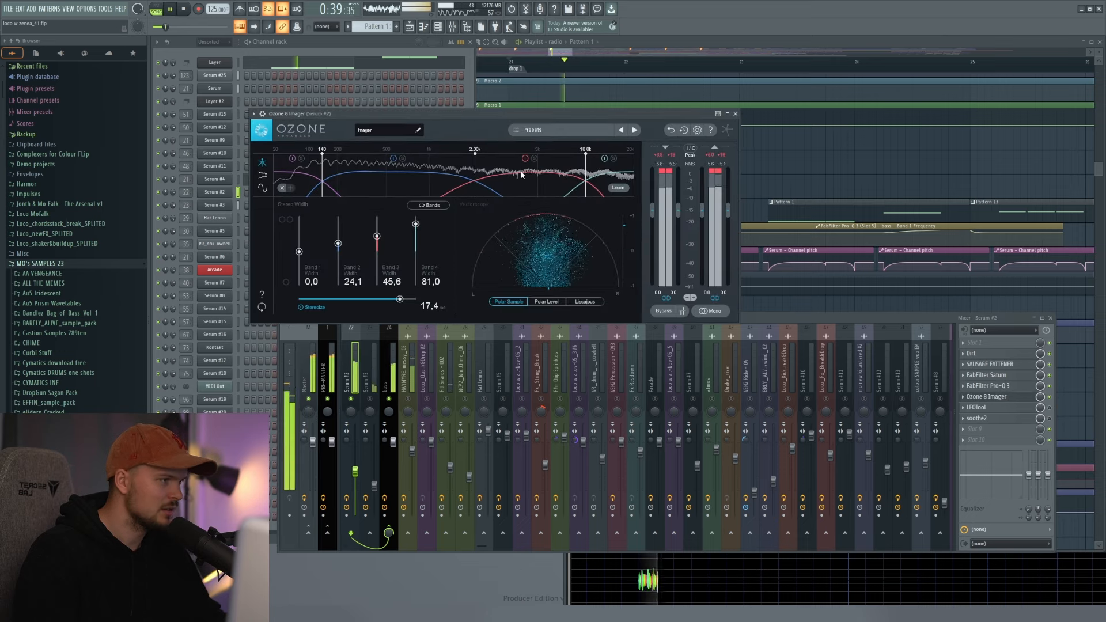
{"action": "key", "text": "space"}
{"action": "left_click", "coordinate": [1001, 397]}
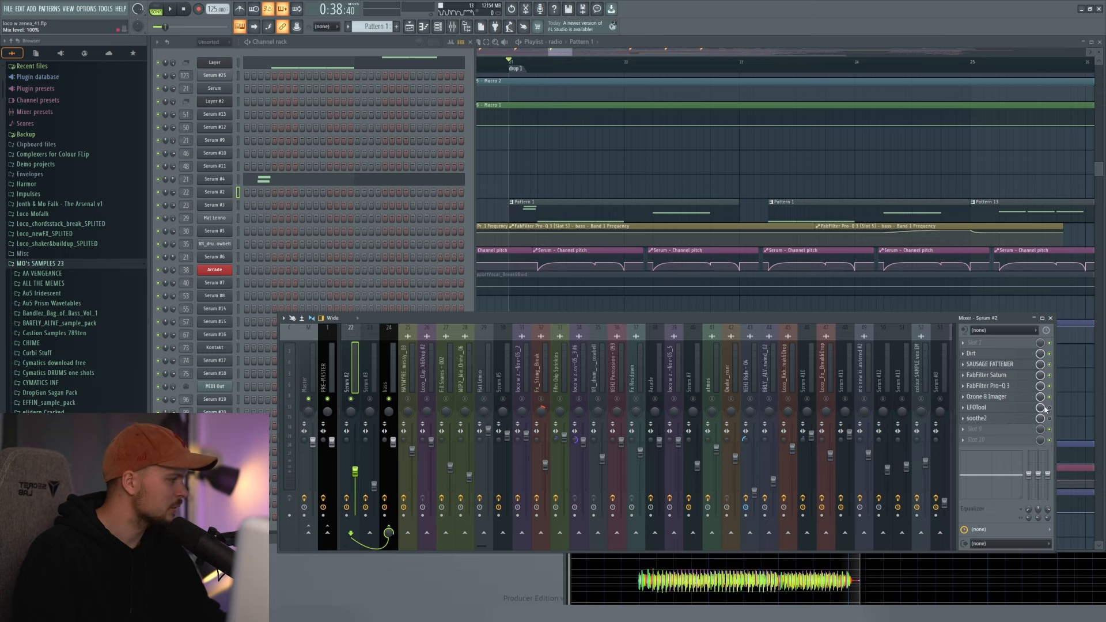
- Open soothe2 on the Serum #2 track, watch its resonance reduction while the layer plays, and close it
{"action": "left_click", "coordinate": [1021, 420]}
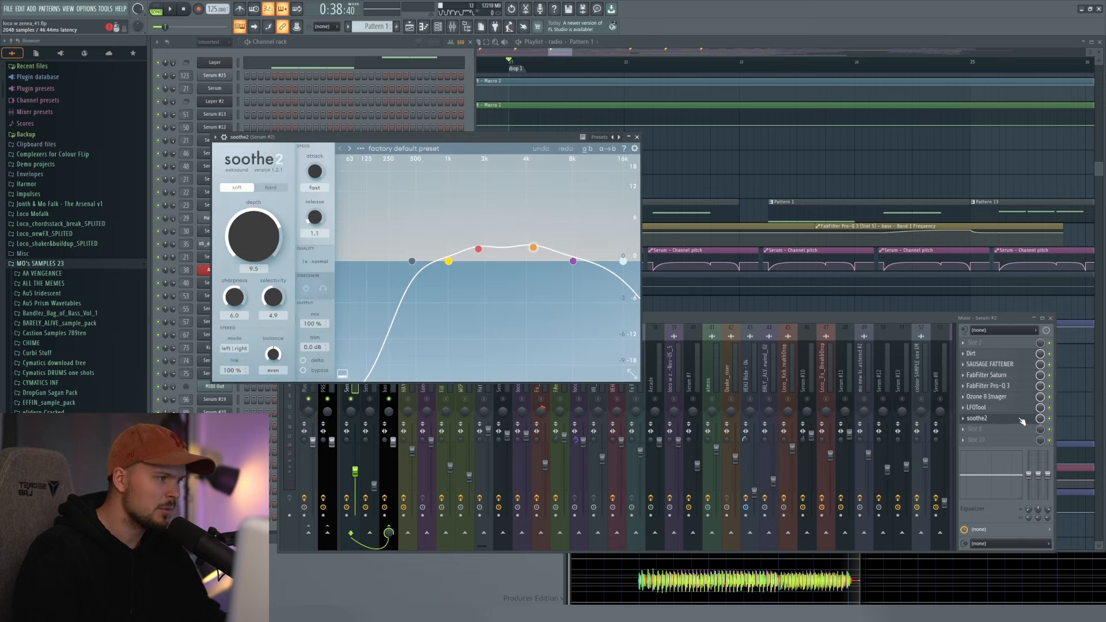
{"action": "left_click_drag", "start_coordinate": [638, 133], "coordinate": [687, 164]}
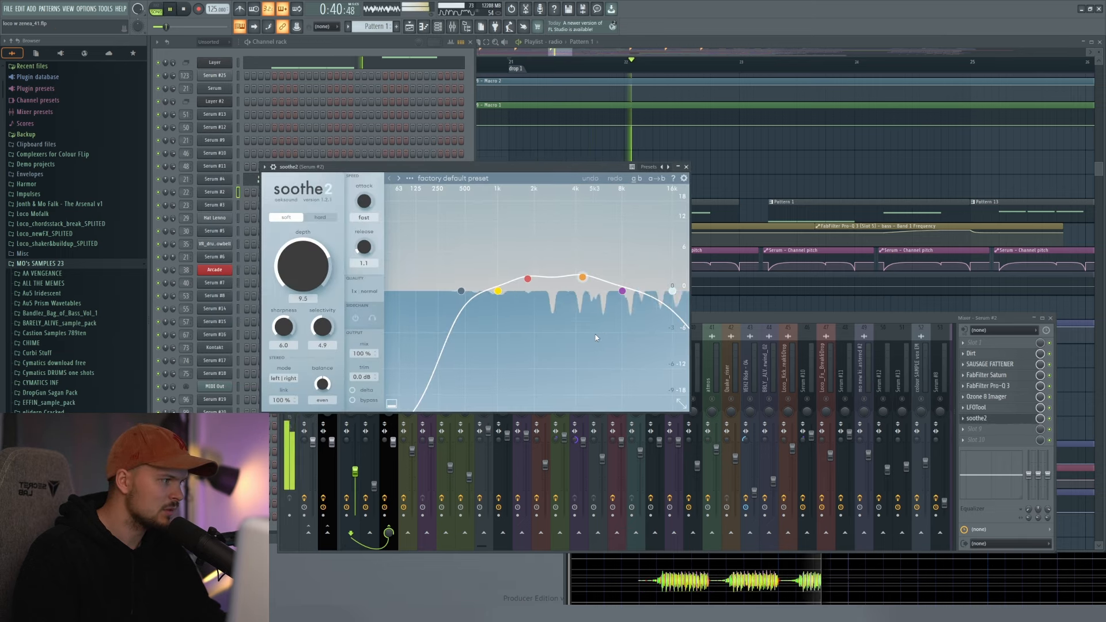
{"action": "left_click", "coordinate": [686, 167]}
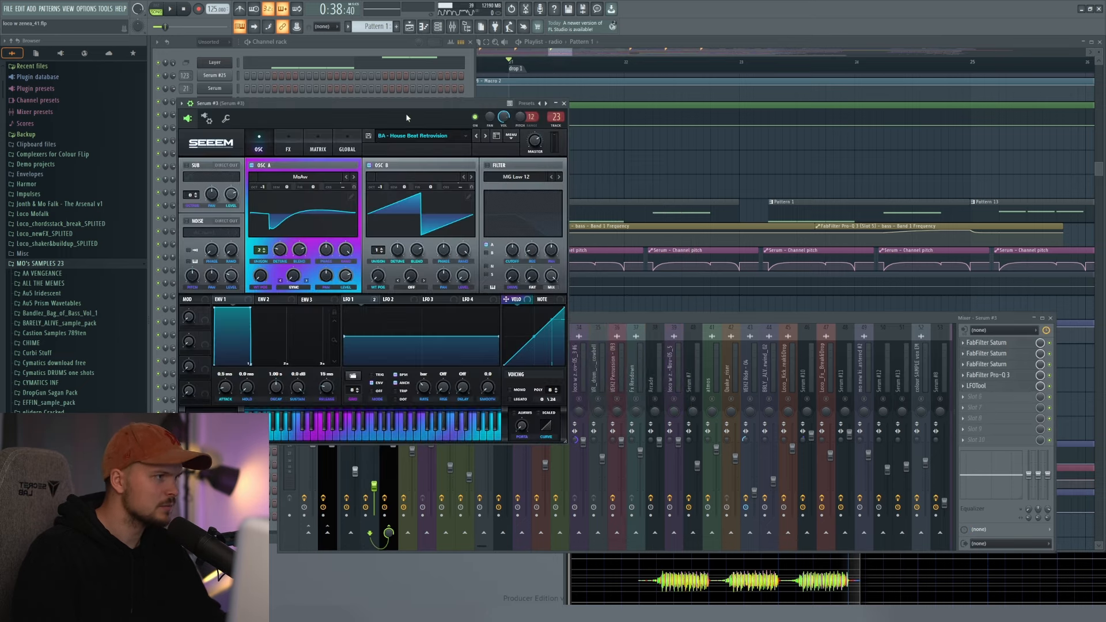
- Move the Serum #3 window clear of the channel rack, show its effects page and play the bass layers from drop 1
{"action": "left_click_drag", "start_coordinate": [325, 104], "coordinate": [526, 99]}
{"action": "left_click_drag", "start_coordinate": [527, 99], "coordinate": [604, 141]}
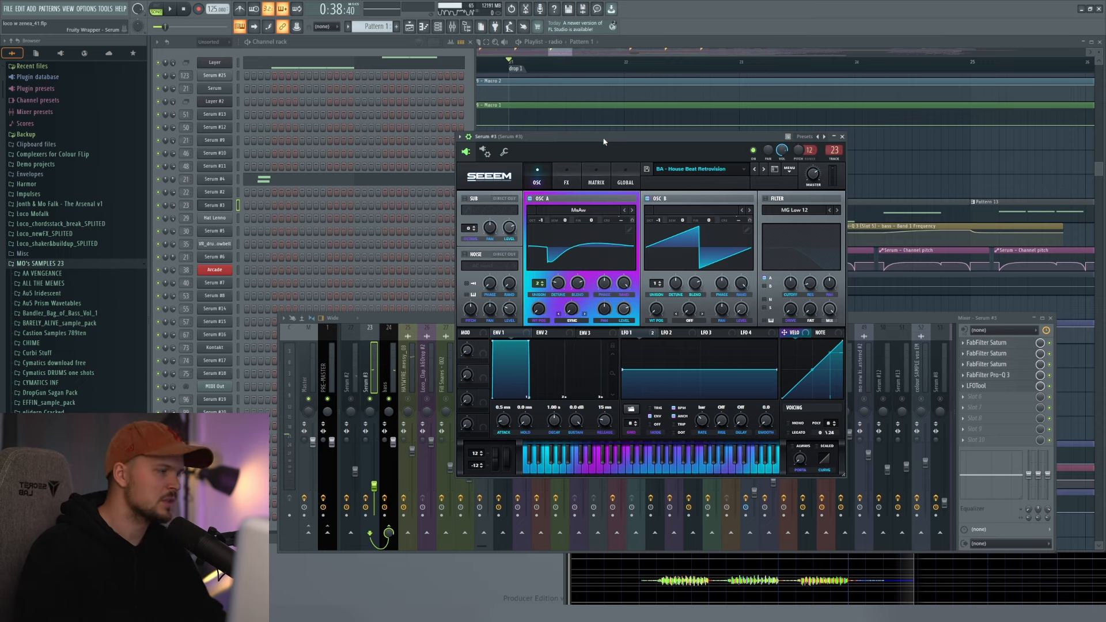
{"action": "left_click", "coordinate": [560, 168]}
{"action": "key", "text": "space"}
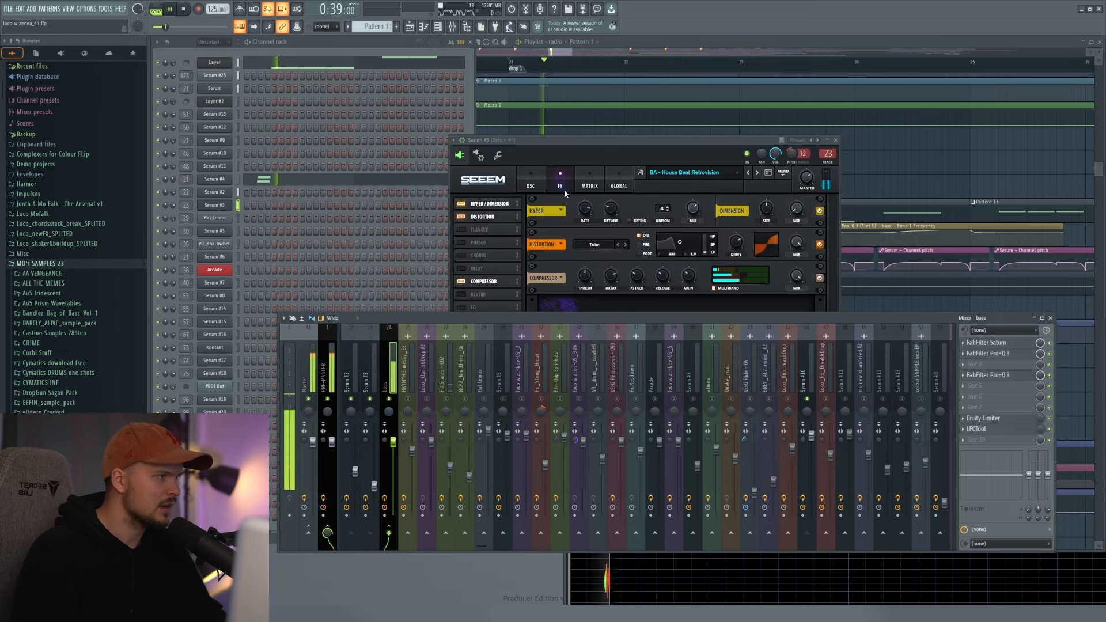
- Return Serum #3 to its oscillator page, examine it while the bass plays, close the window and stop playback
{"action": "left_click_drag", "start_coordinate": [549, 139], "coordinate": [490, 165]}
{"action": "left_click", "coordinate": [476, 199]}
{"action": "left_click_drag", "start_coordinate": [561, 167], "coordinate": [555, 146]}
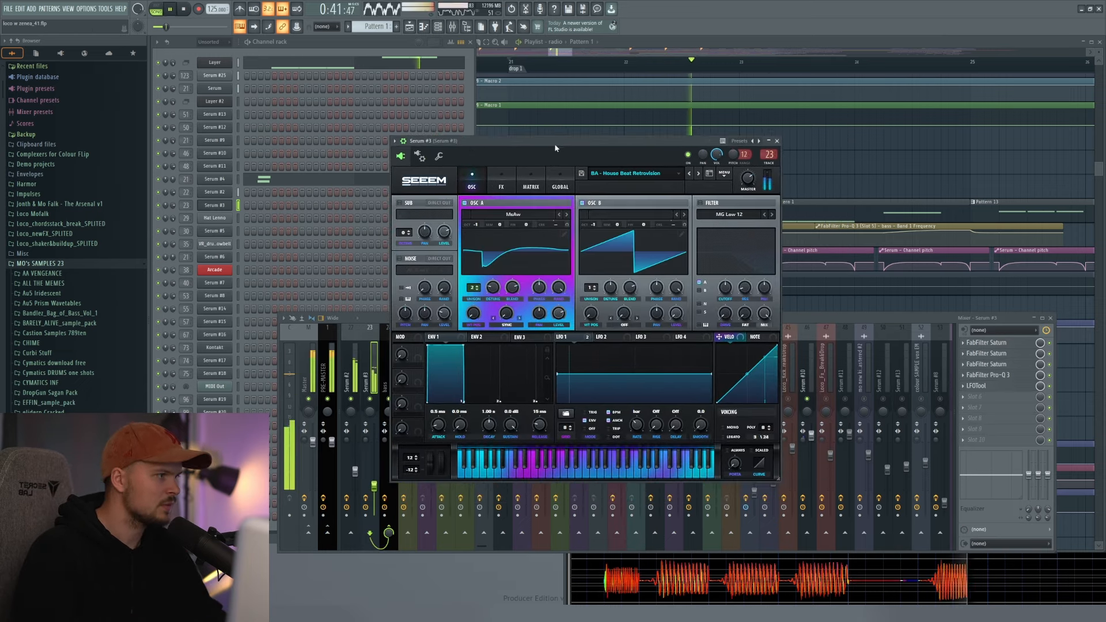
{"action": "left_click", "coordinate": [776, 142]}
{"action": "key", "text": "space"}
- Open a Loco_ChordsStack_Drops clip on Track 85, bring up its mixer track, and close the clip window
{"action": "scroll", "coordinate": [636, 304], "scroll_direction": "up", "scroll_amount": 10}
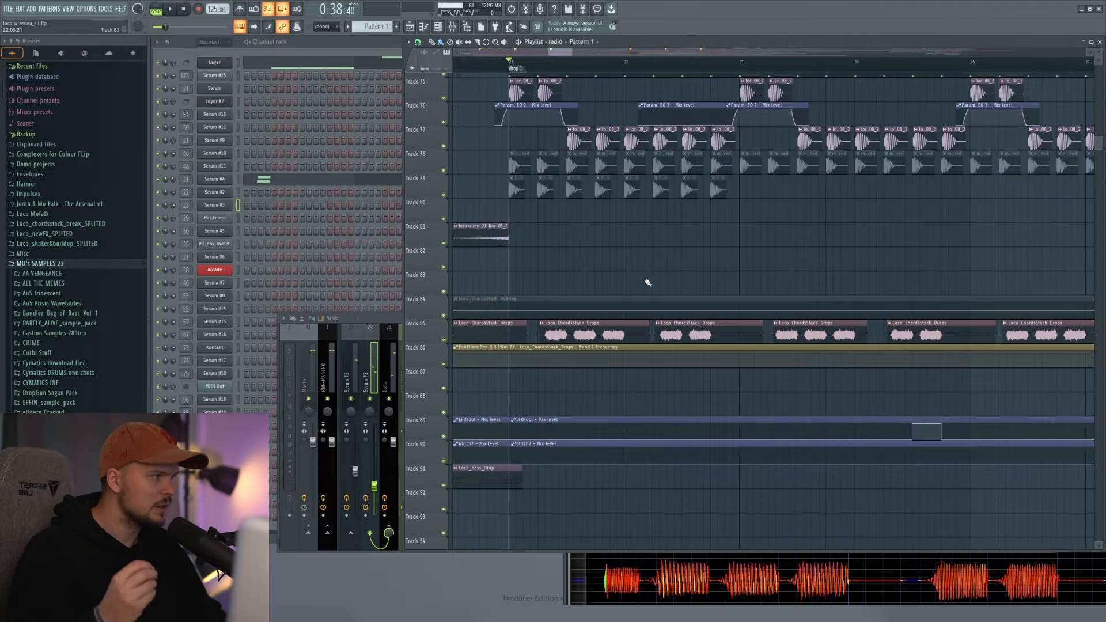
{"action": "double_click", "coordinate": [586, 324]}
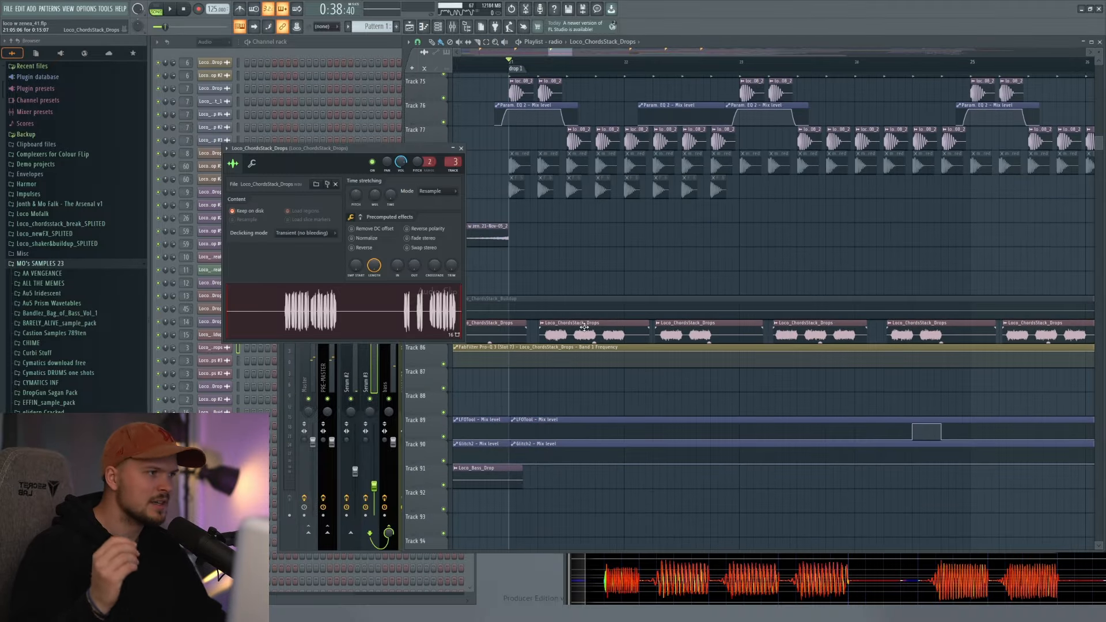
{"action": "left_click", "coordinate": [355, 387]}
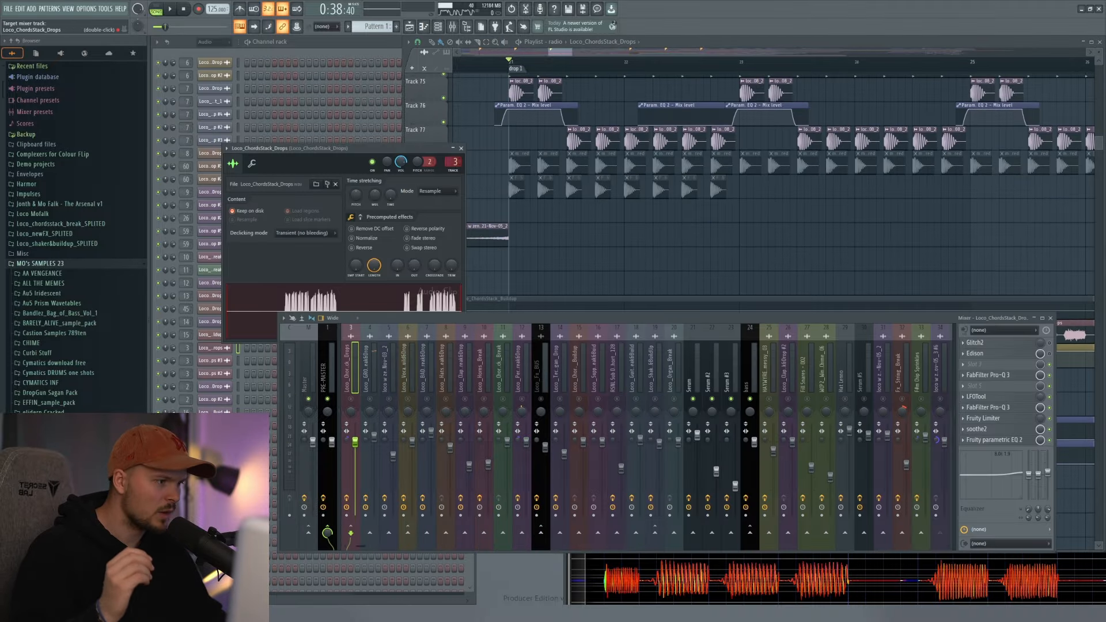
{"action": "left_click", "coordinate": [464, 149]}
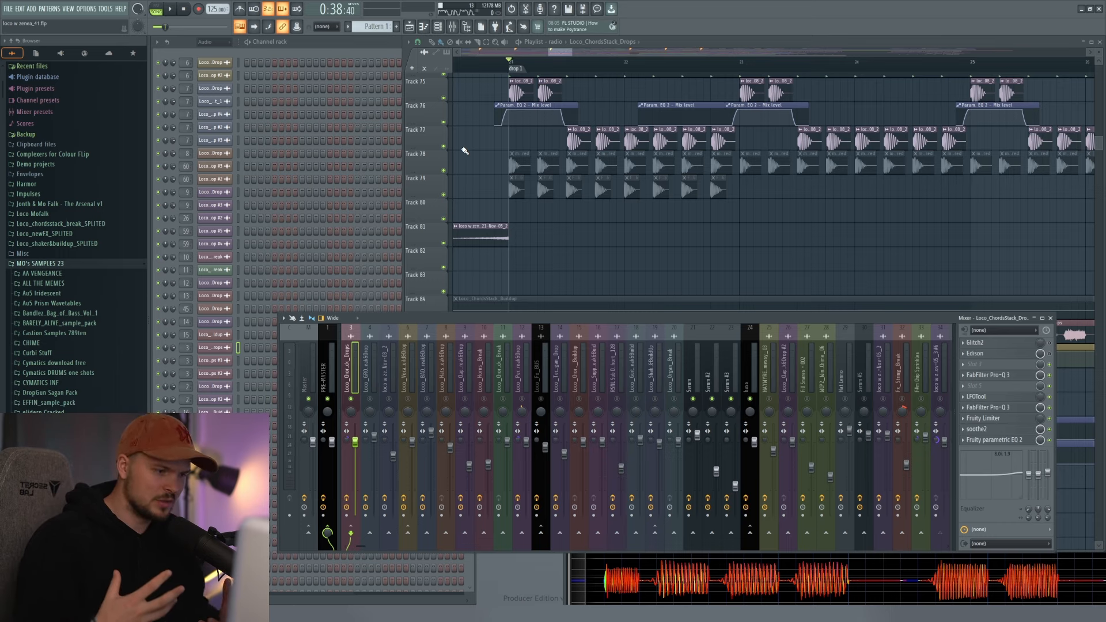
- Play drop 1 to hear the chord stack in context while looking through the lower playlist tracks, and stop playback
{"action": "right_click", "coordinate": [587, 248]}
{"action": "key", "text": "space"}
{"action": "left_click_drag", "start_coordinate": [620, 376], "coordinate": [619, 287]}
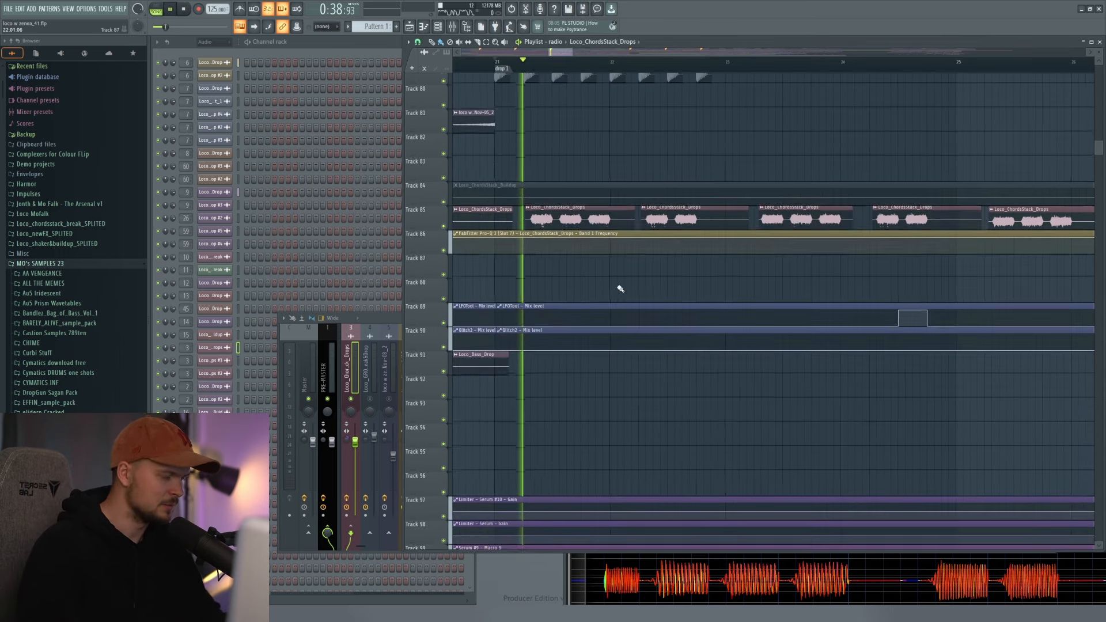
{"action": "scroll", "coordinate": [658, 429], "scroll_direction": "down", "scroll_amount": 20}
{"action": "key", "text": "space"}
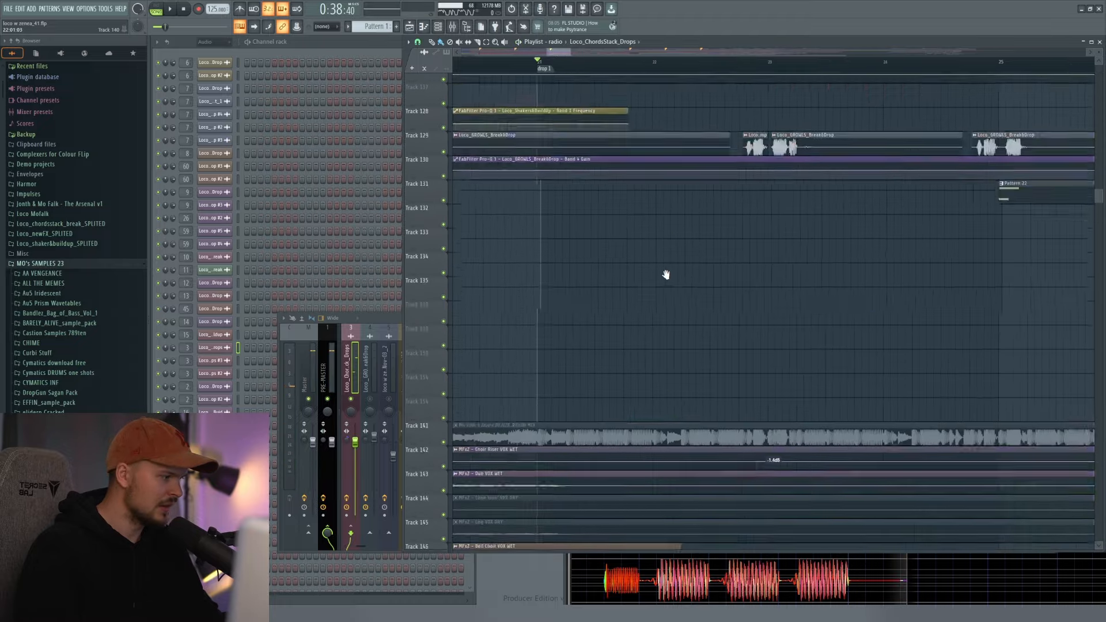
- Solo the Loco_BADASSCOLORTEXTURES_Break&Drop clips on Track 10 for playback and bring up their mixer track
{"action": "scroll", "coordinate": [683, 360], "scroll_direction": "up", "scroll_amount": 13}
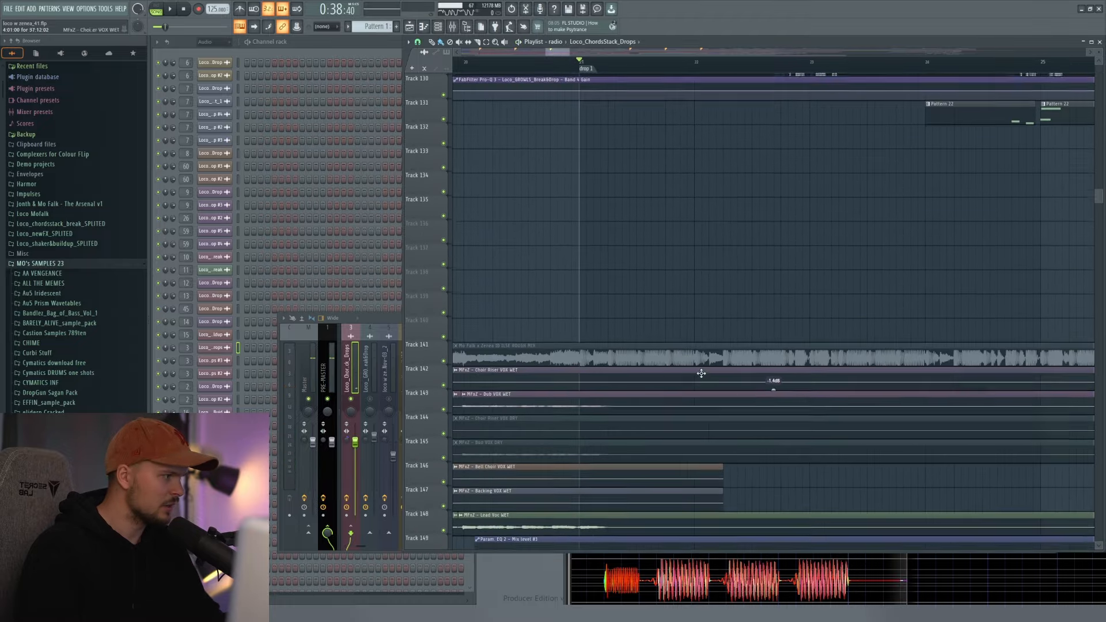
{"action": "scroll", "coordinate": [639, 386], "scroll_direction": "up", "scroll_amount": 20}
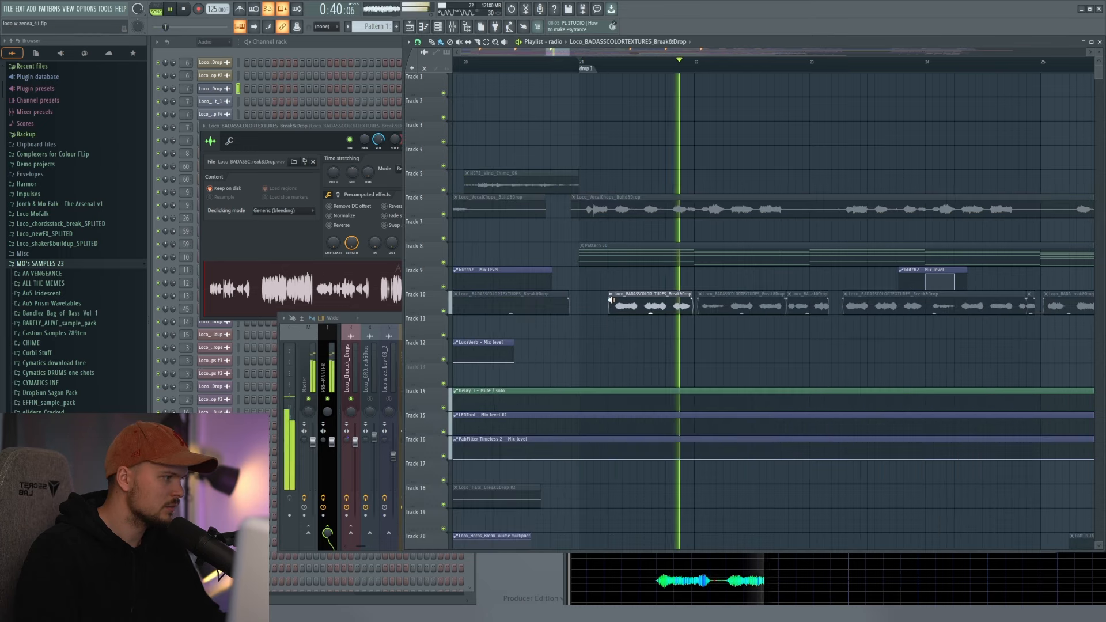
{"action": "right_click", "coordinate": [751, 306], "text": "alt"}
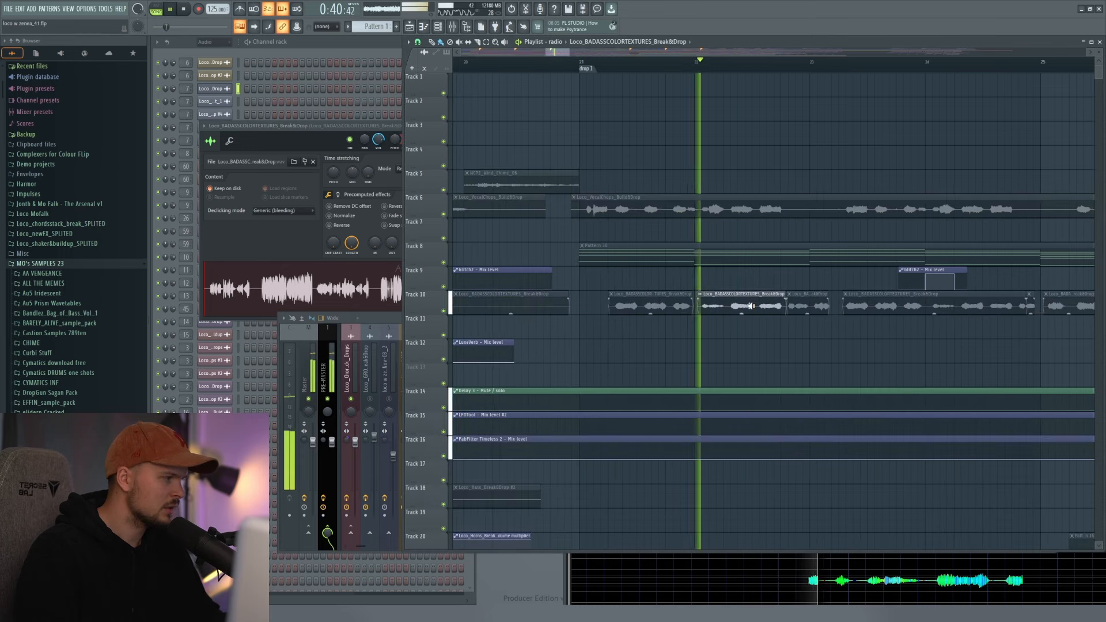
{"action": "left_click", "coordinate": [391, 370]}
{"action": "left_click", "coordinate": [428, 370]}
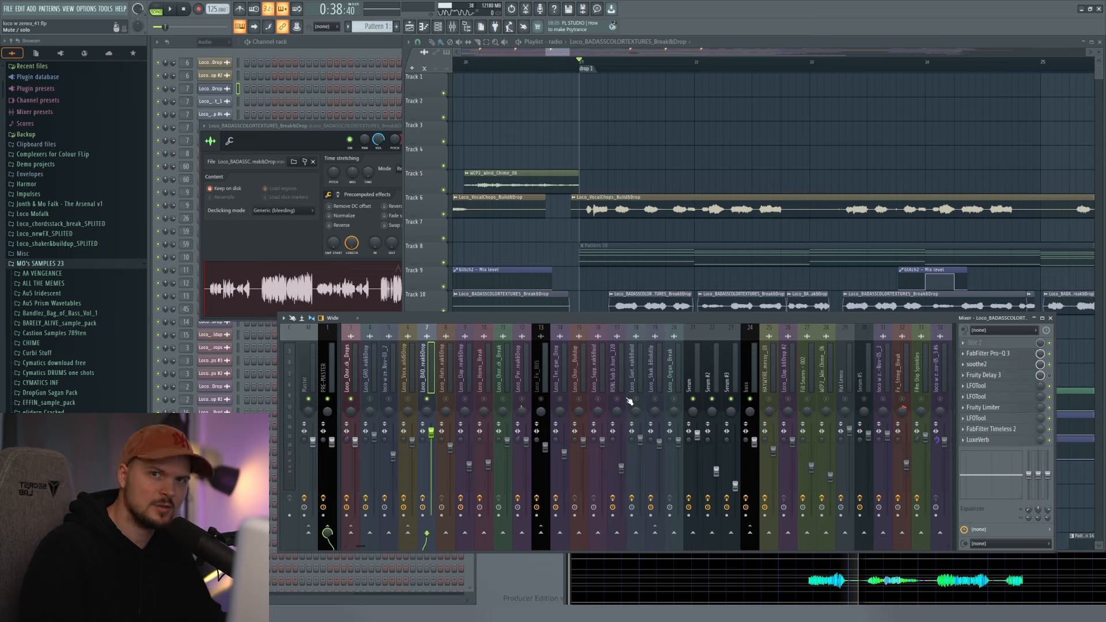
- Open the Loco_VocalChops_Build&Drop clip on Track 6, close its window and listen to drop 1
{"action": "left_click", "coordinate": [573, 197]}
{"action": "key", "text": "space"}
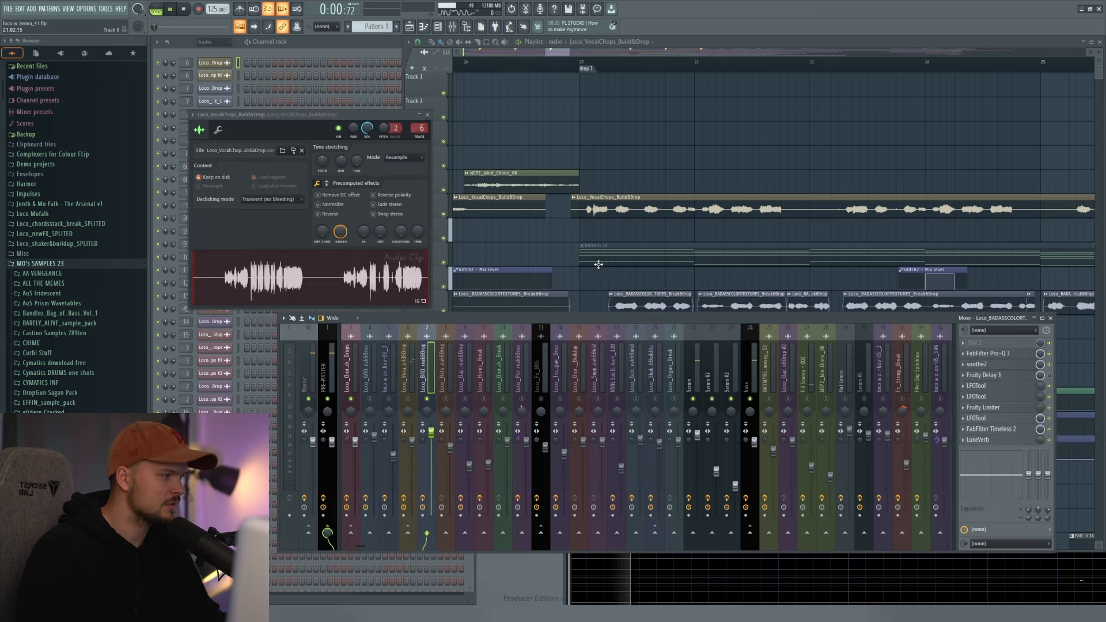
{"action": "left_click", "coordinate": [427, 115]}
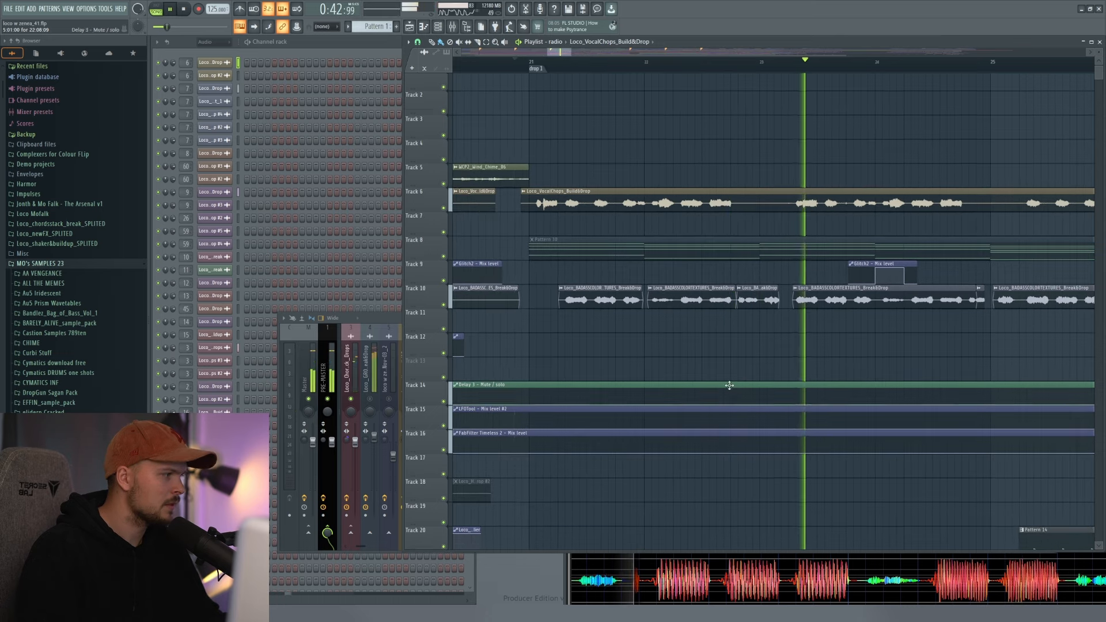
{"action": "key", "text": "space"}
- Bring up the vocal chops' mixer track 6, solo it, play the layer and close the clip window
{"action": "double_click", "coordinate": [418, 128]}
{"action": "right_click", "coordinate": [408, 399]}
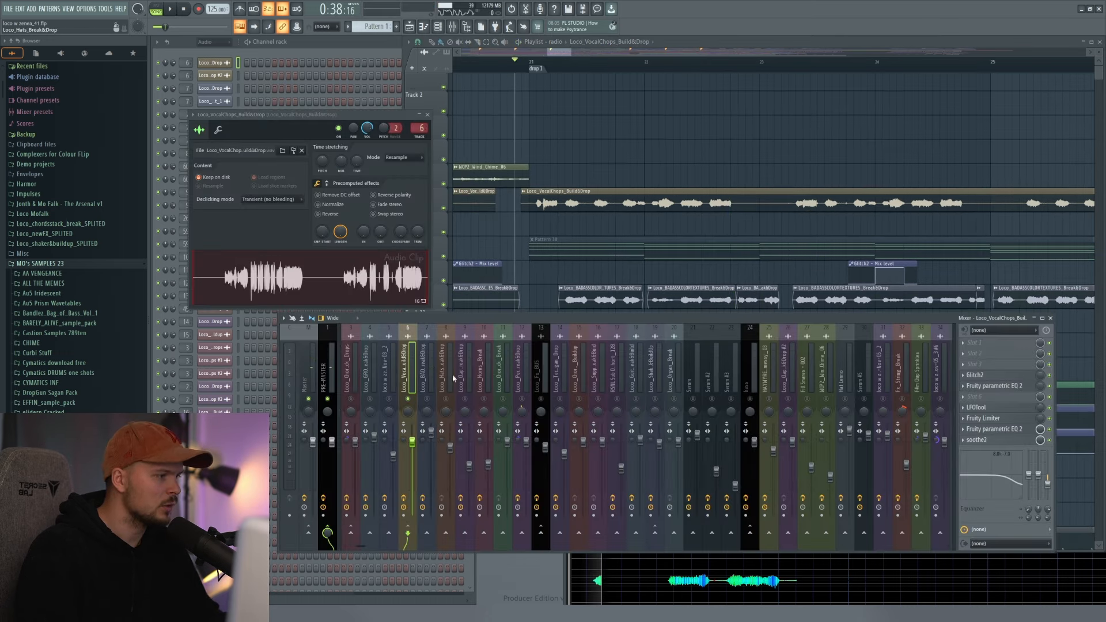
{"action": "right_click", "coordinate": [588, 225]}
{"action": "key", "text": "space"}
{"action": "left_click", "coordinate": [398, 115]}
{"action": "left_click", "coordinate": [428, 114]}
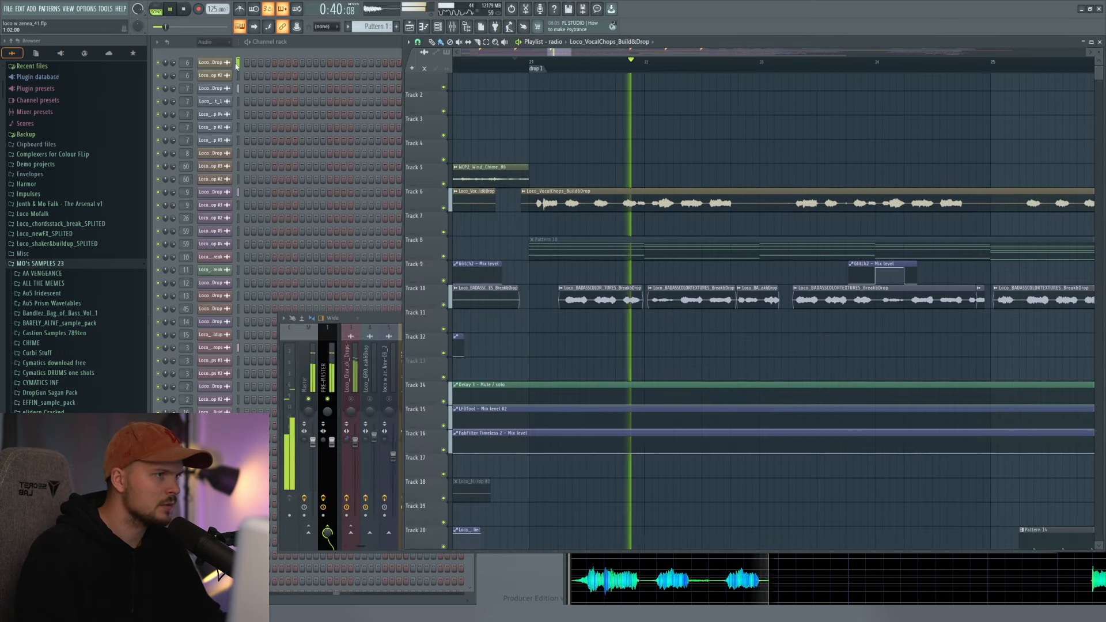
- Filter the channel rack to the Unsorted group, stop playback and show the mixer again
{"action": "left_click", "coordinate": [217, 43]}
{"action": "left_click", "coordinate": [215, 84]}
{"action": "key", "text": "F5"}
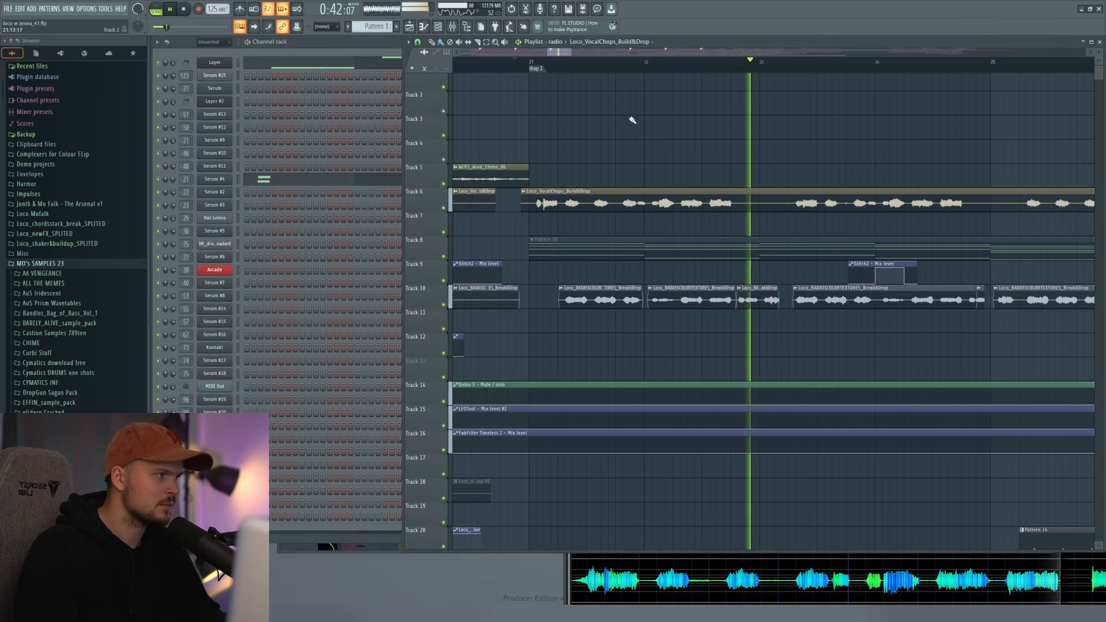
{"action": "key", "text": "space"}
{"action": "scroll", "coordinate": [544, 92], "scroll_direction": "down", "scroll_amount": 2}
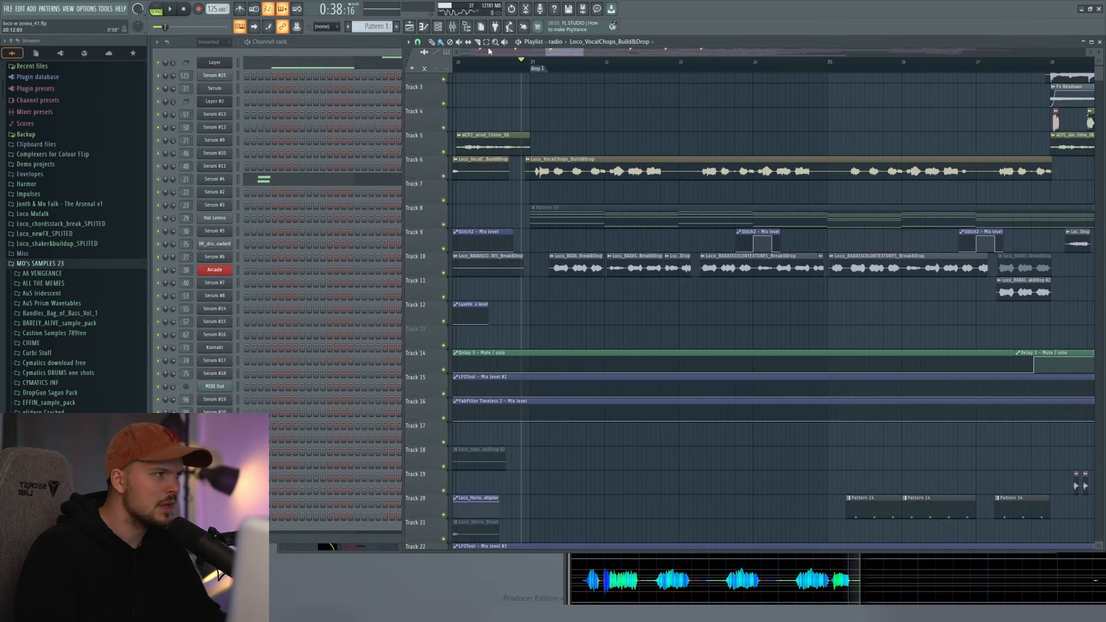
{"action": "key", "text": "F9"}
- Open a Loco_BADASSCOLORTEXTURES_Break&Drop clip and play drop 1 while browsing down to the chord stack tracks
{"action": "double_click", "coordinate": [579, 259]}
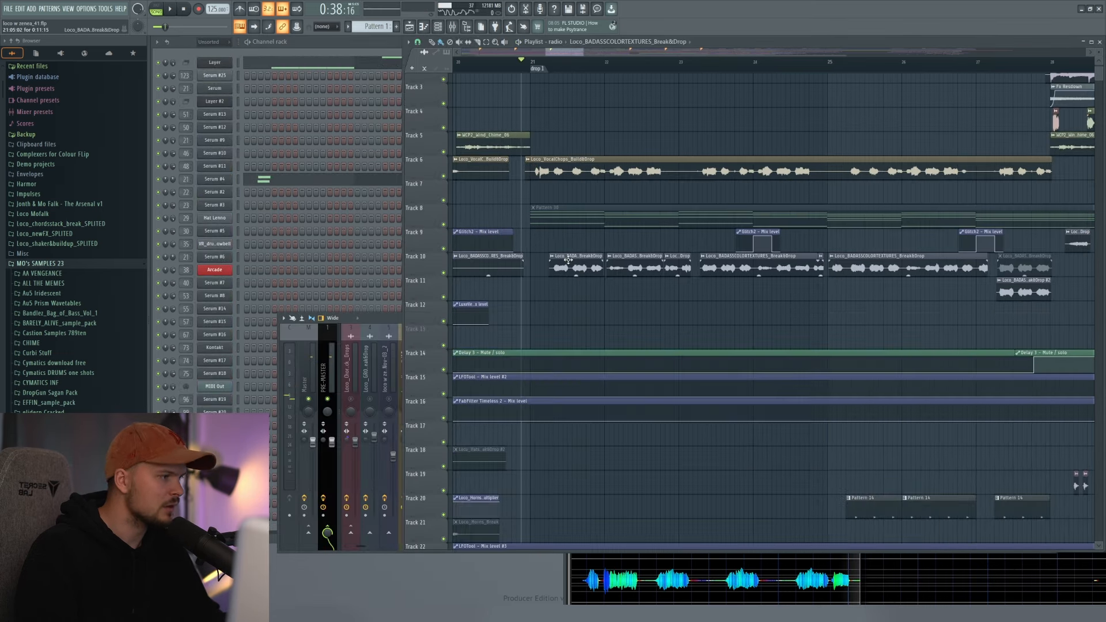
{"action": "left_click", "coordinate": [434, 138]}
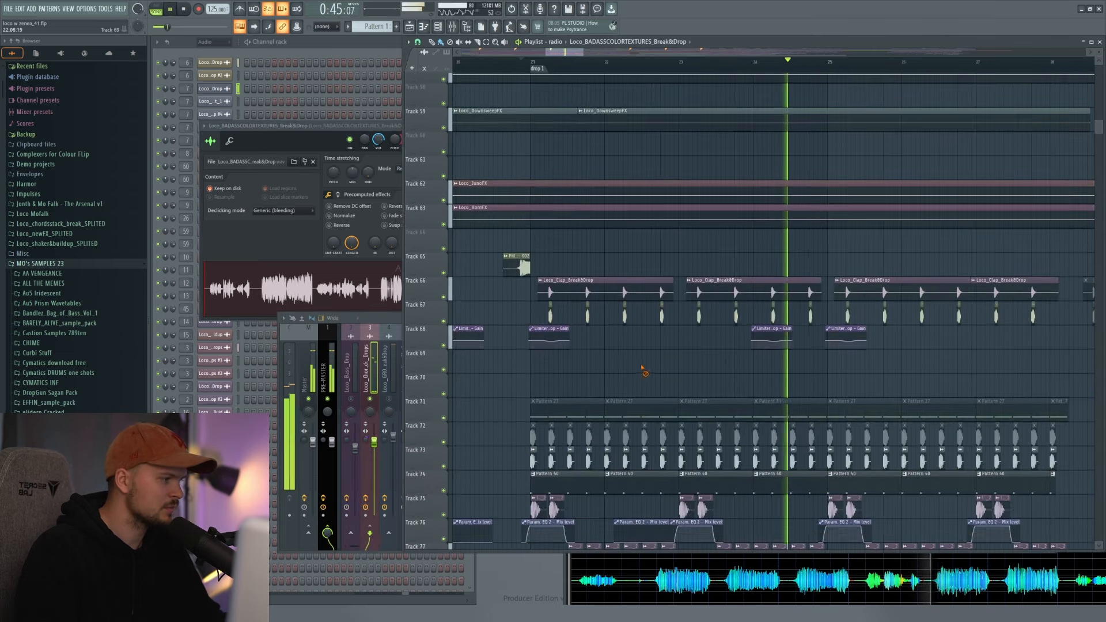
{"action": "scroll", "coordinate": [643, 372], "scroll_direction": "down", "scroll_amount": 10}
{"action": "scroll", "coordinate": [684, 357], "scroll_direction": "down", "scroll_amount": 4}
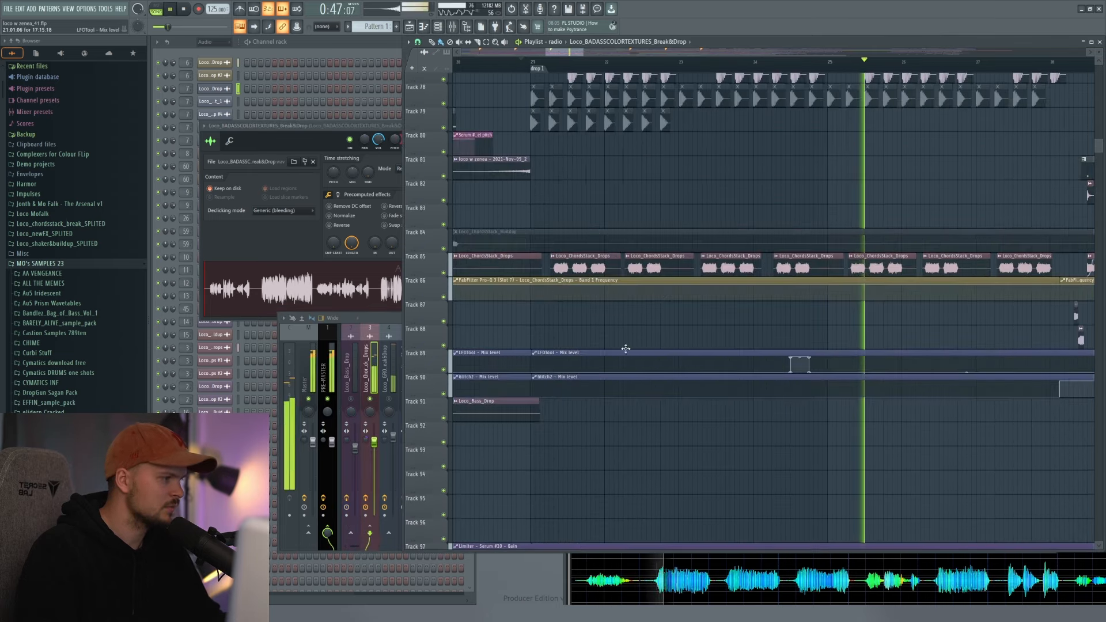
- Return to the Loco_BADASSCOLORTEXTURES_Break&Drop clips on Track 10, replay the drop and solo the short slice before bar 25
{"action": "key", "text": "space"}
{"action": "scroll", "coordinate": [625, 349], "scroll_direction": "up", "scroll_amount": 20}
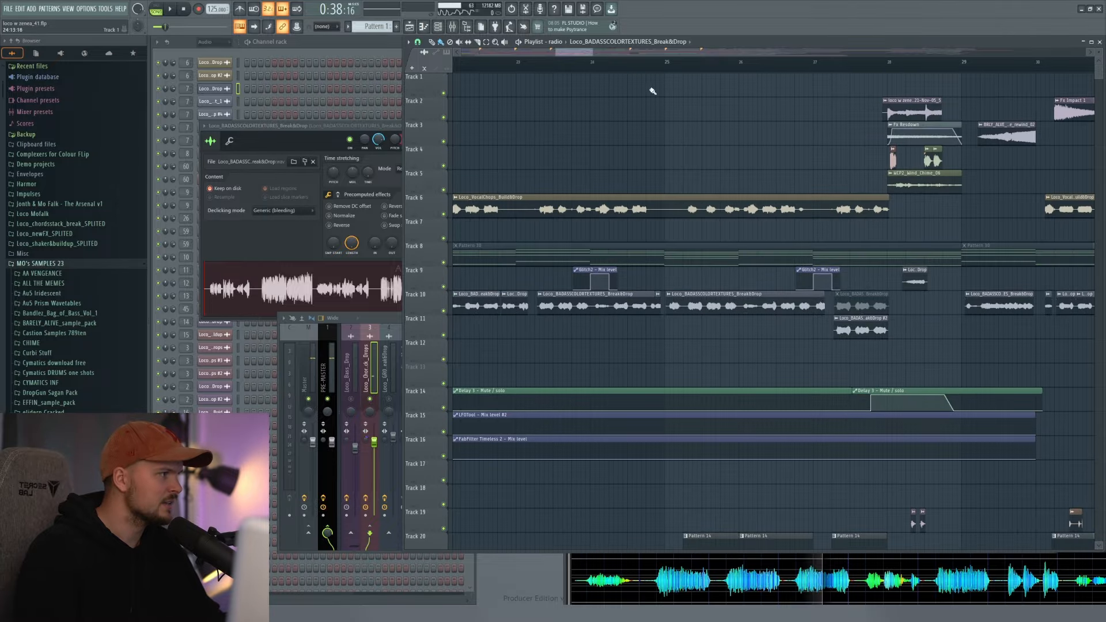
{"action": "key", "text": "space"}
{"action": "scroll", "coordinate": [648, 63], "scroll_direction": "up", "scroll_amount": 5}
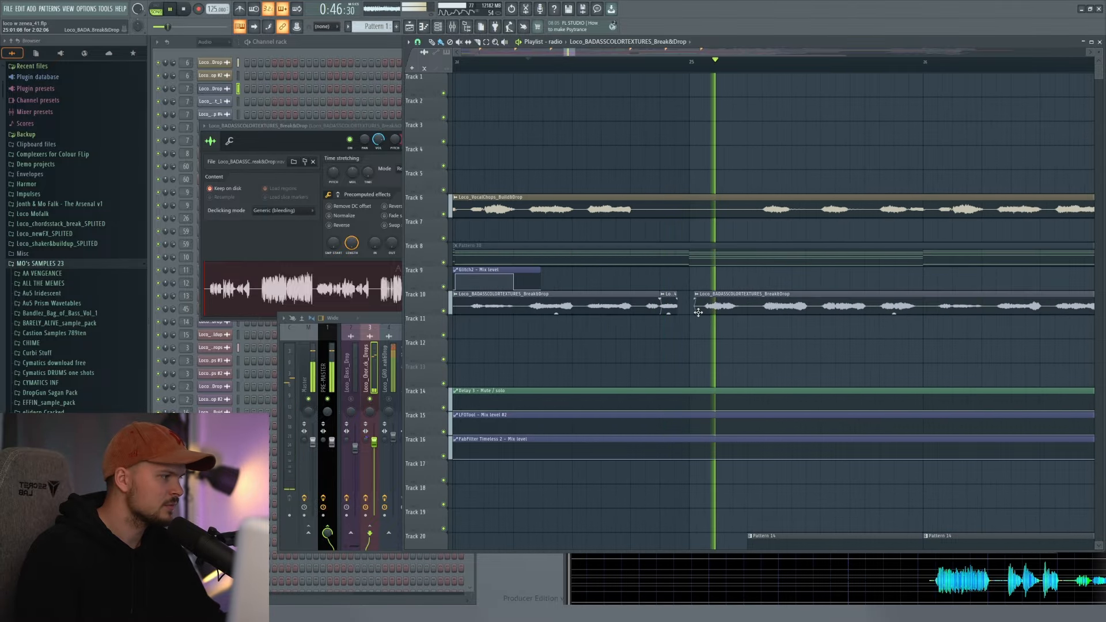
{"action": "left_click", "coordinate": [667, 304]}
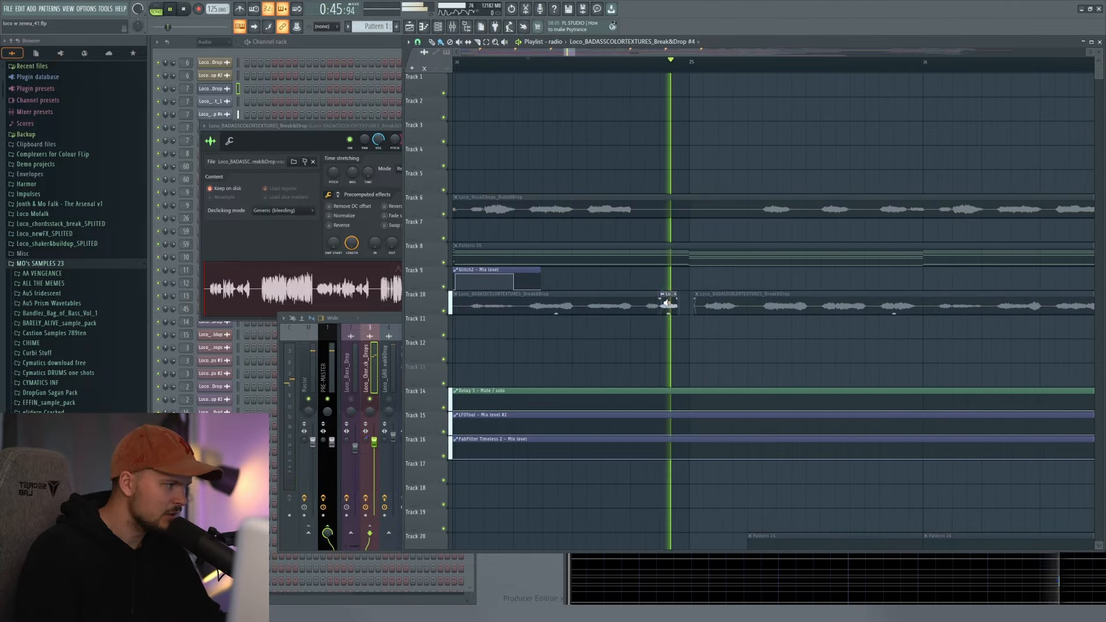
- Unsolo the short slice, set playback to start just before bar 25, select mixer track 4 and listen to the passage
{"action": "key", "text": "space"}
{"action": "left_click_drag", "start_coordinate": [557, 63], "coordinate": [572, 68]}
{"action": "left_click", "coordinate": [385, 373]}
{"action": "right_click", "coordinate": [411, 399]}
{"action": "right_click", "coordinate": [609, 124]}
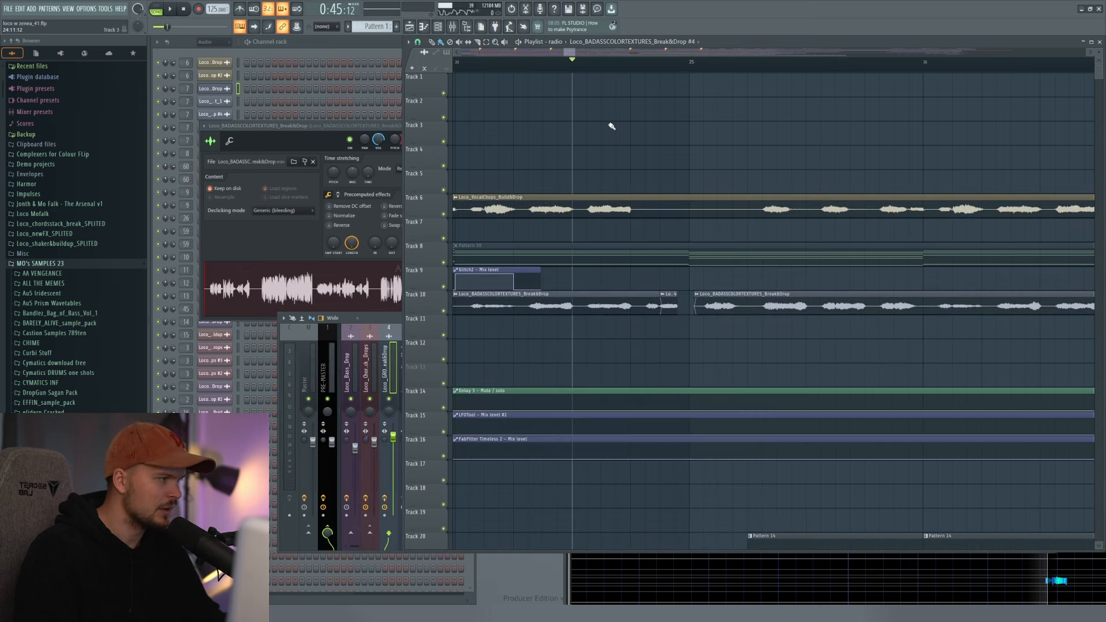
{"action": "key", "text": "space"}
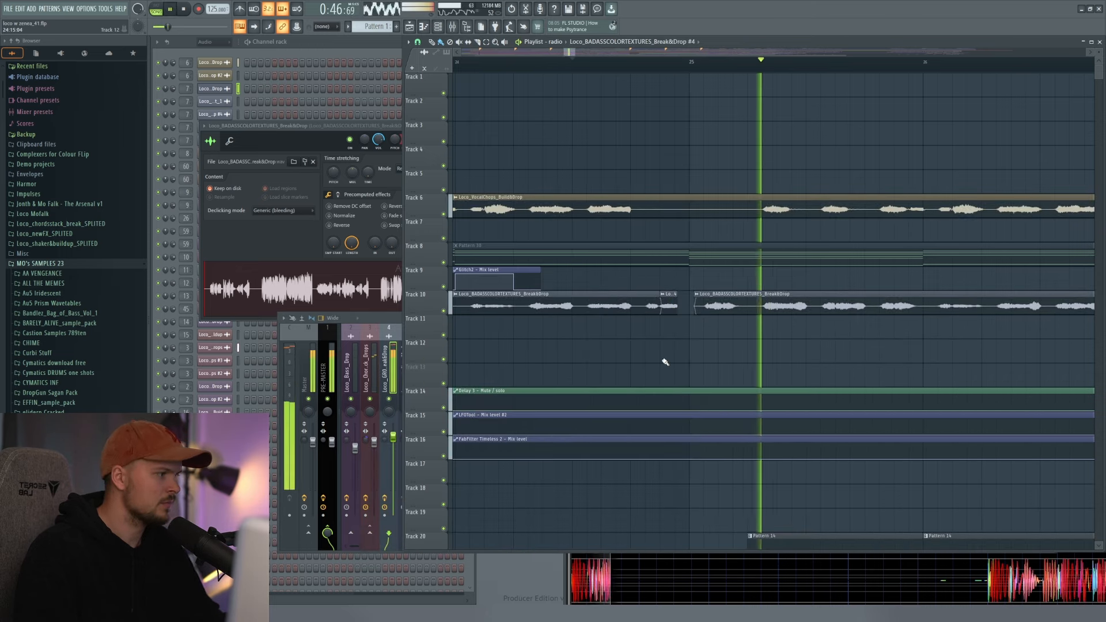
{"action": "key", "text": "space"}
- Find the Loco_GROWLS_Break&Drop fill on Track 129, solo it for playback and bring up Pattern 22 below it
{"action": "scroll", "coordinate": [644, 323], "scroll_direction": "down", "scroll_amount": 2}
{"action": "scroll", "coordinate": [644, 323], "scroll_direction": "down", "scroll_amount": 5}
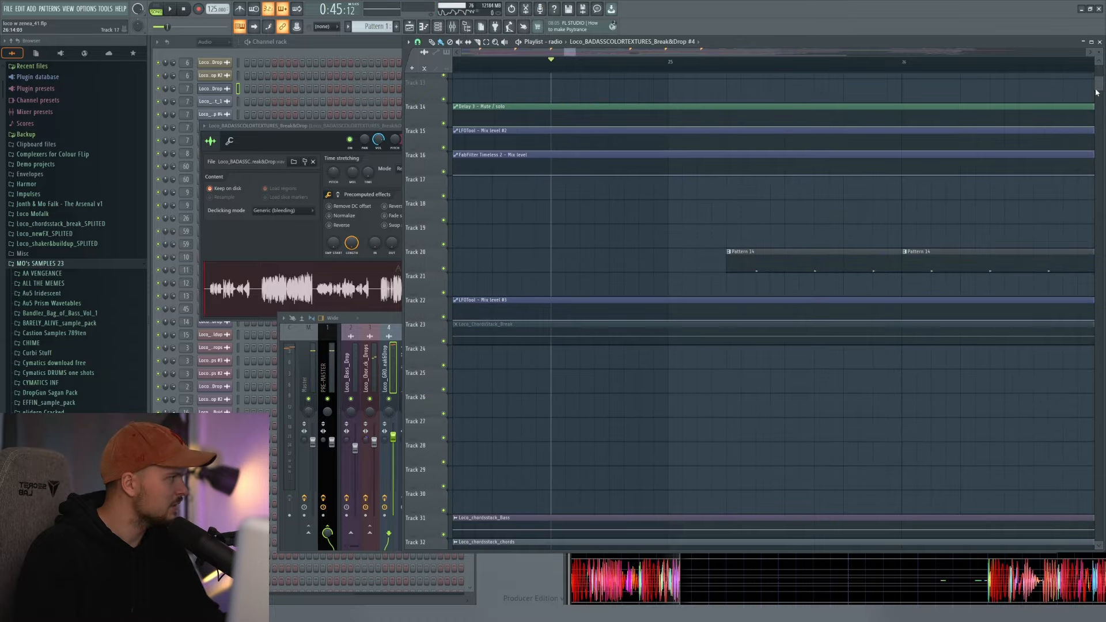
{"action": "left_click_drag", "start_coordinate": [1096, 92], "coordinate": [1099, 186]}
{"action": "key", "text": "space"}
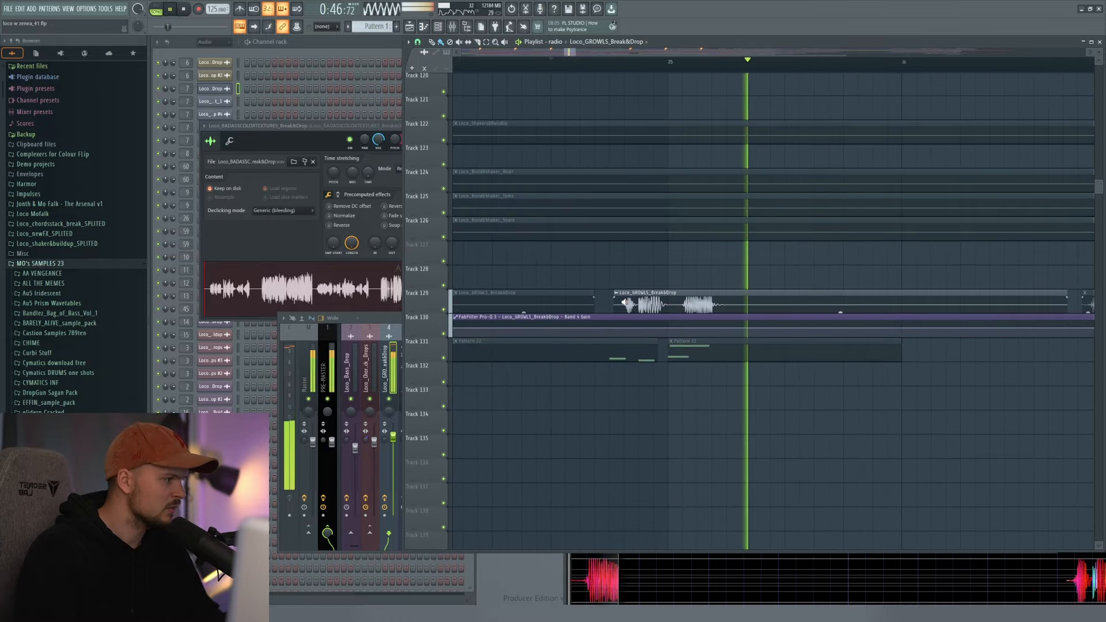
{"action": "key", "text": "space"}
{"action": "key", "text": "space"}
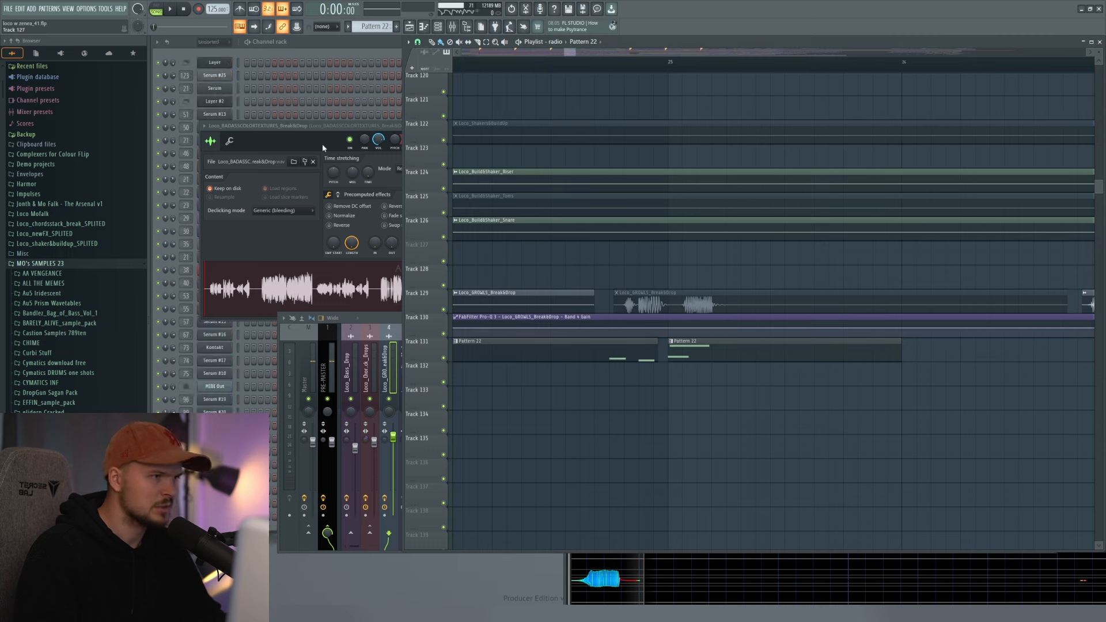
- Open Serum #7 used in Pattern 22, audition its LD - SID patch, show its mixer track and return to the playlist
{"action": "left_click", "coordinate": [327, 41]}
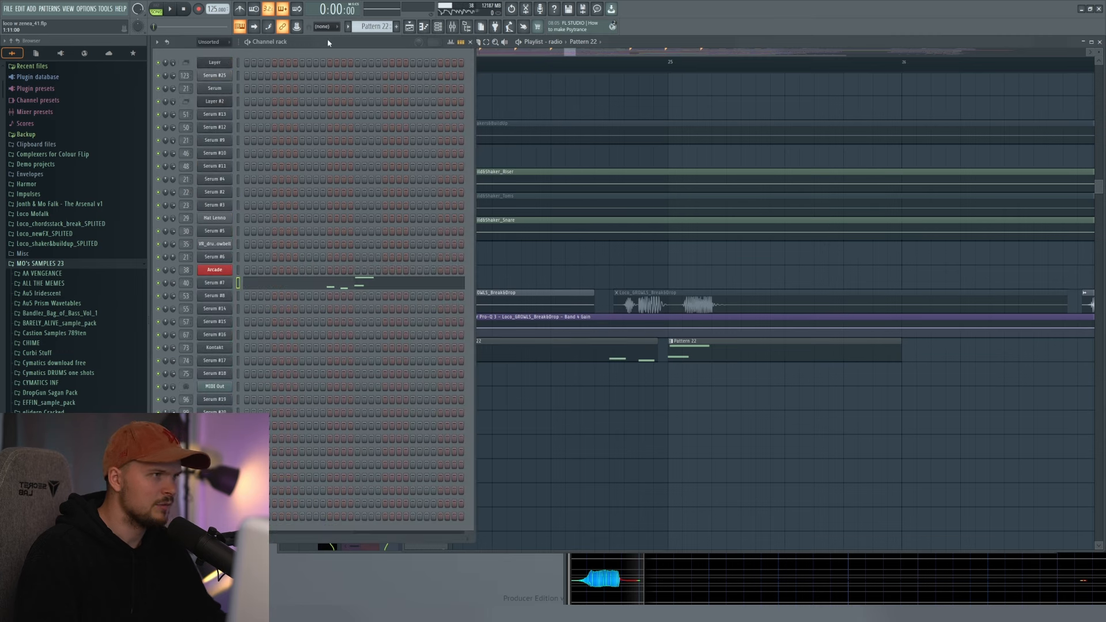
{"action": "left_click", "coordinate": [214, 282]}
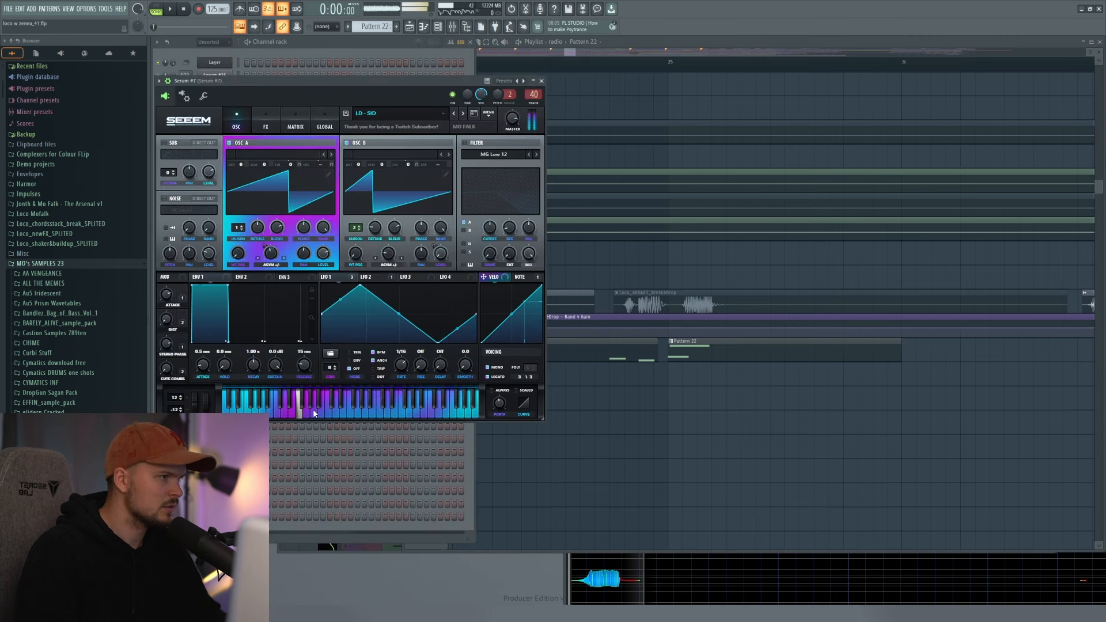
{"action": "left_click", "coordinate": [365, 413]}
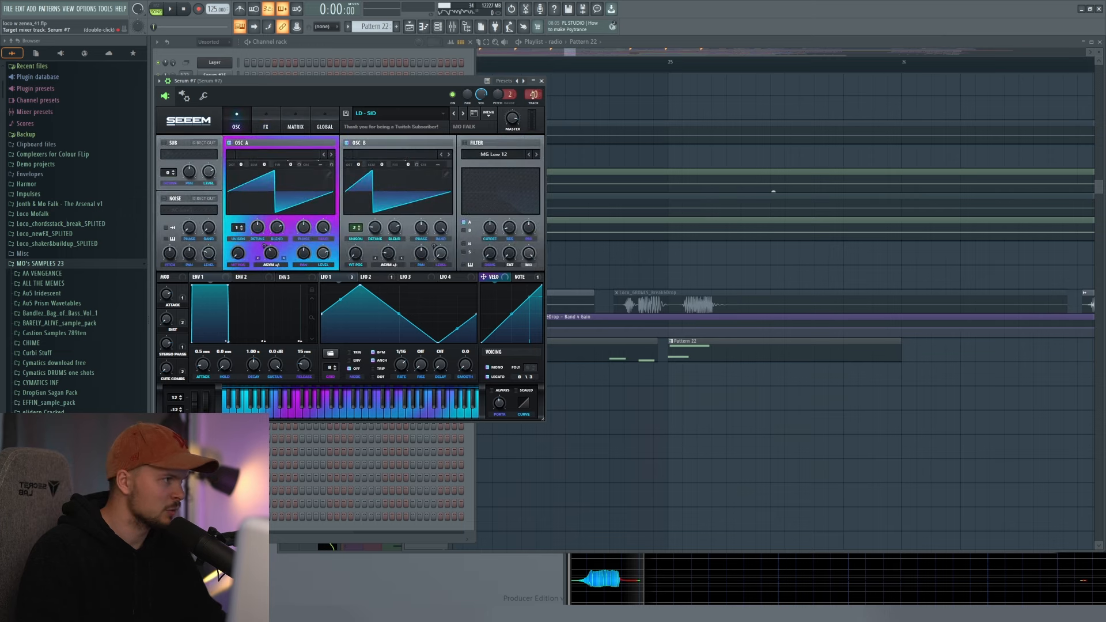
{"action": "double_click", "coordinate": [533, 96]}
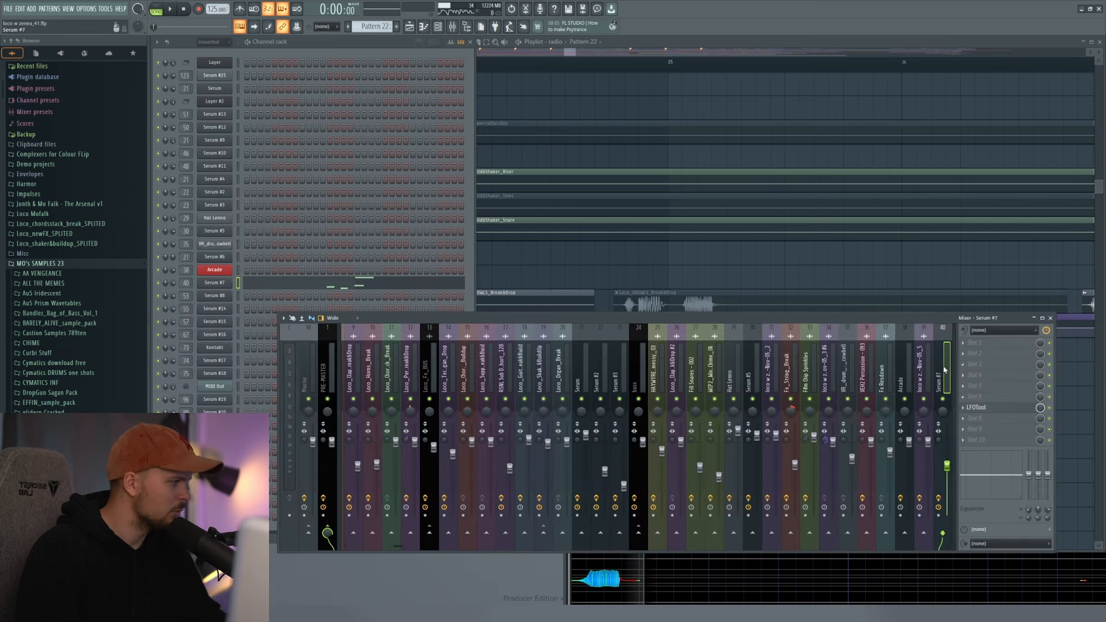
{"action": "left_click", "coordinate": [834, 275]}
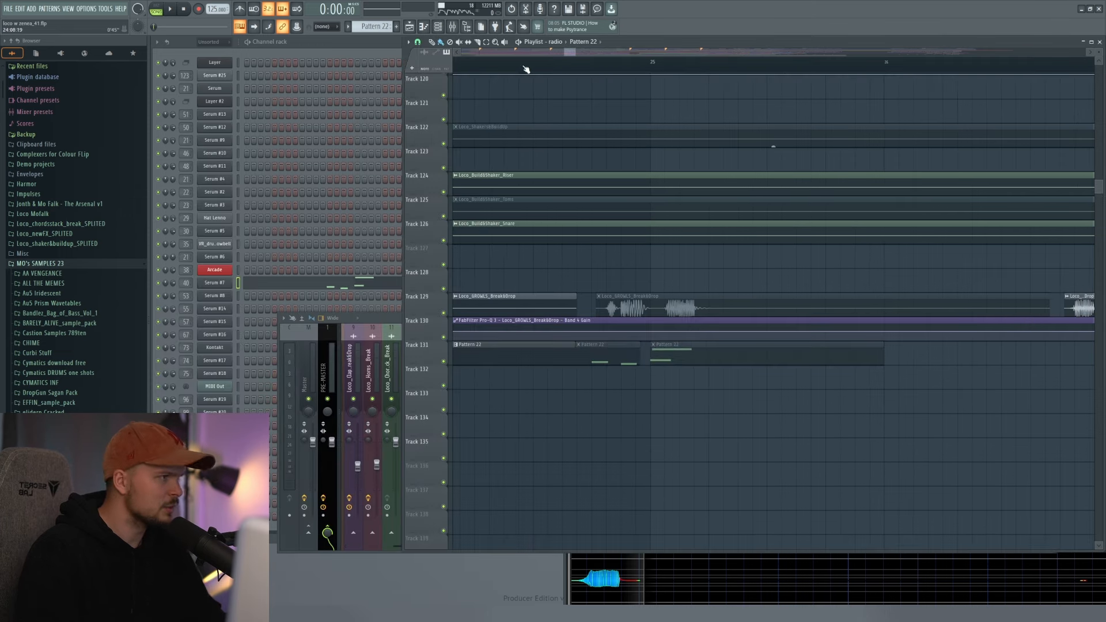
- Listen to the drop with the growl and Pattern 22 fills muted, and replay it with the short Track 10 slice muted too
{"action": "key", "text": "space"}
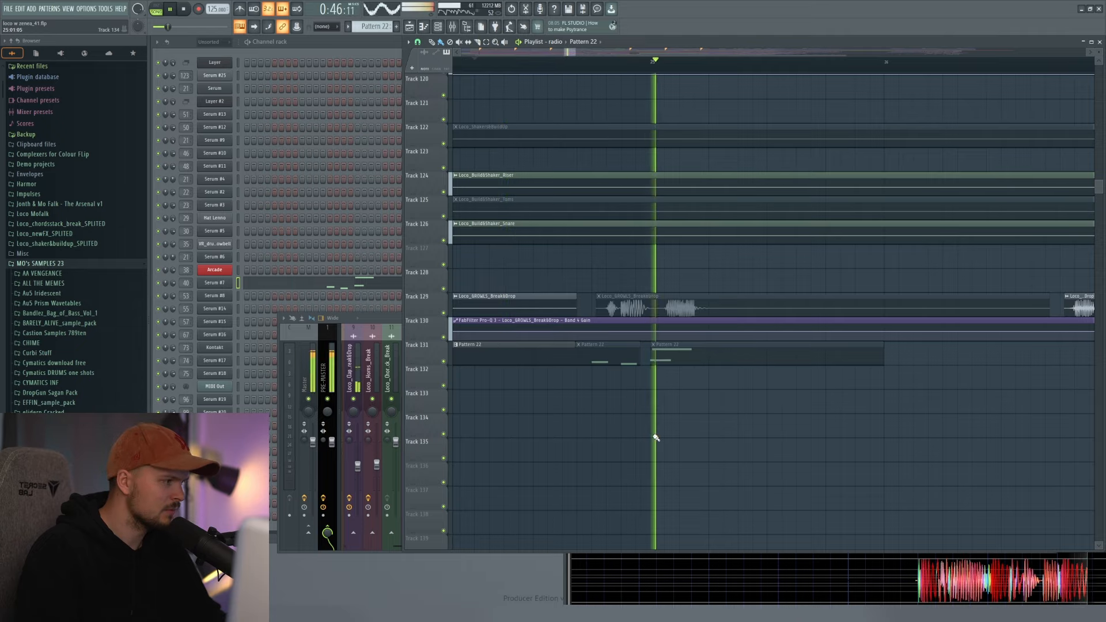
{"action": "key", "text": "space"}
{"action": "scroll", "coordinate": [600, 395], "scroll_direction": "up", "scroll_amount": 15}
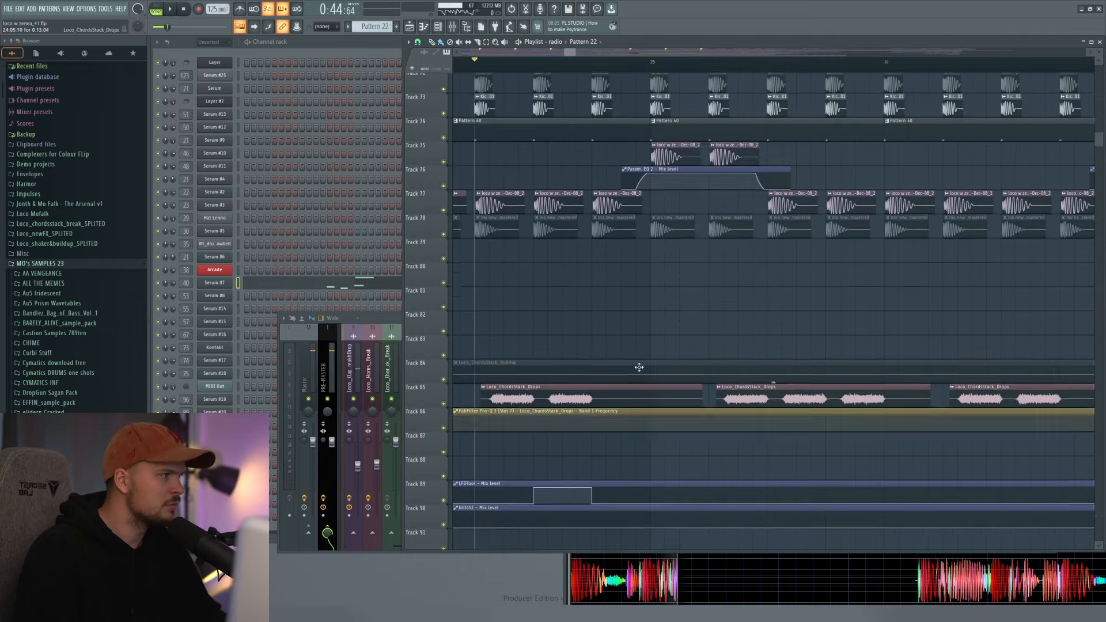
{"action": "scroll", "coordinate": [639, 368], "scroll_direction": "up", "scroll_amount": 15}
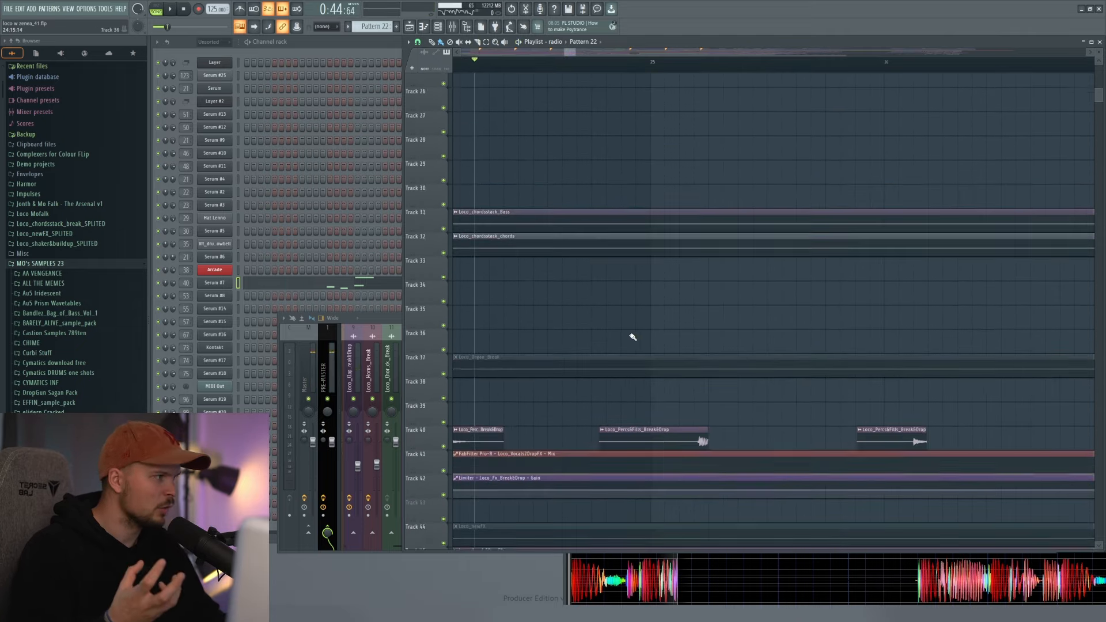
{"action": "scroll", "coordinate": [633, 337], "scroll_direction": "up", "scroll_amount": 8}
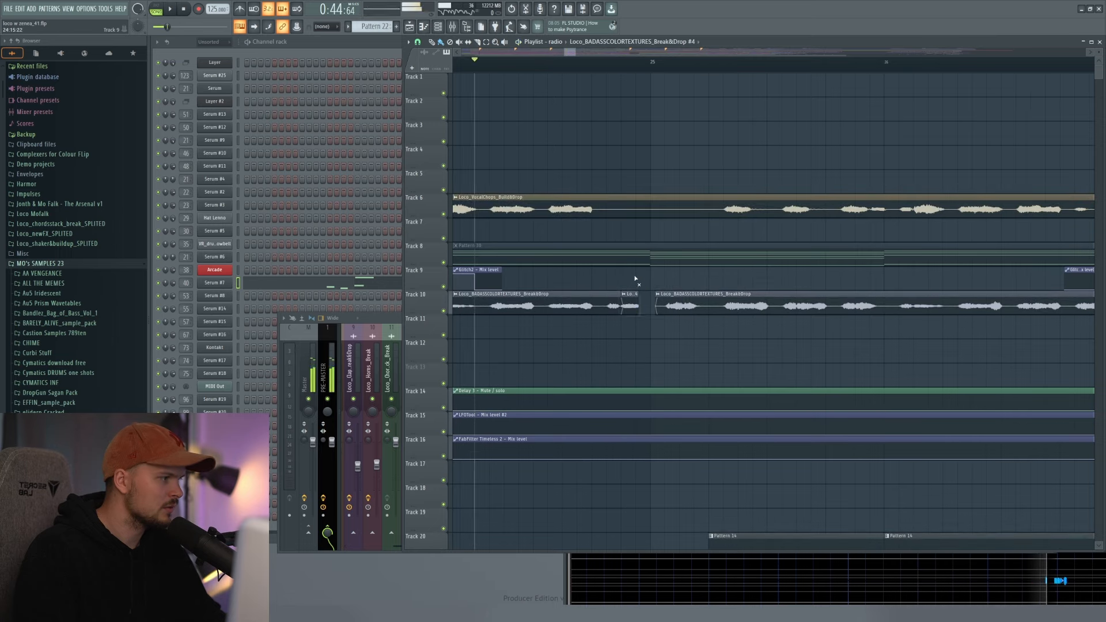
{"action": "key", "text": "space"}
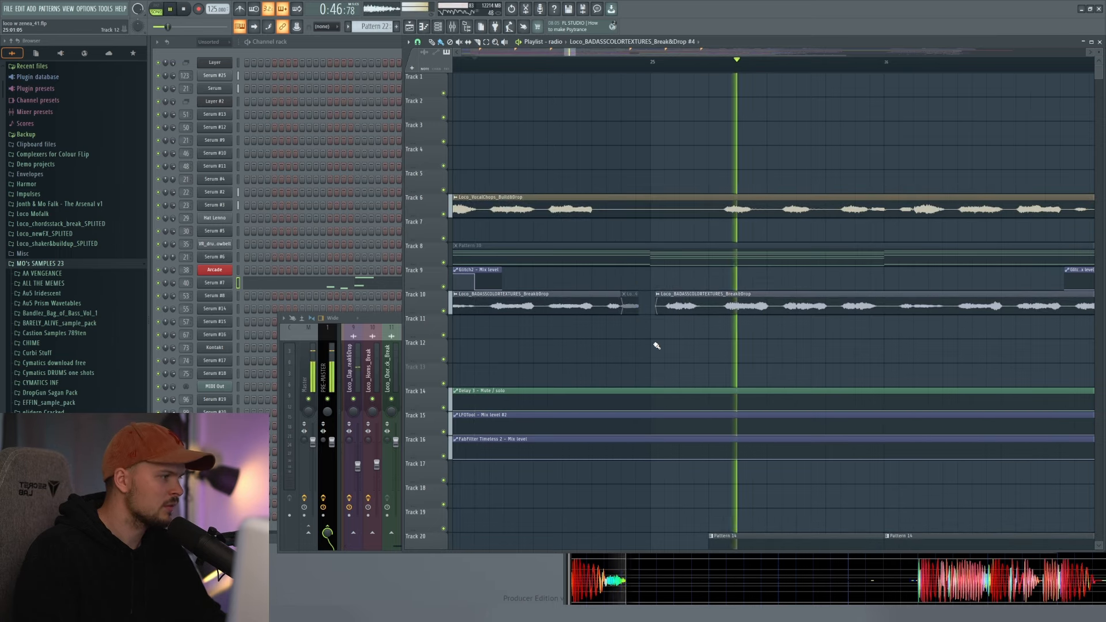
{"action": "key", "text": "space"}
- Unmute the growl and Pattern 22 fills, then play the drop without and with the short Track 10 slice to compare
{"action": "left_click_drag", "start_coordinate": [1099, 73], "coordinate": [1099, 206]}
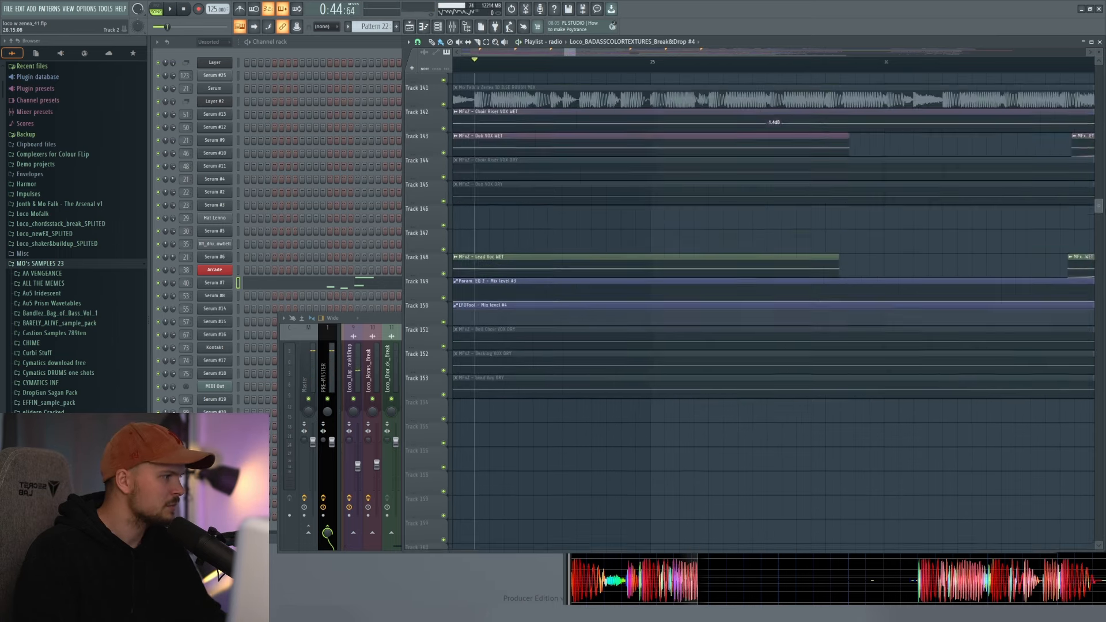
{"action": "scroll", "coordinate": [725, 244], "scroll_direction": "up", "scroll_amount": 5}
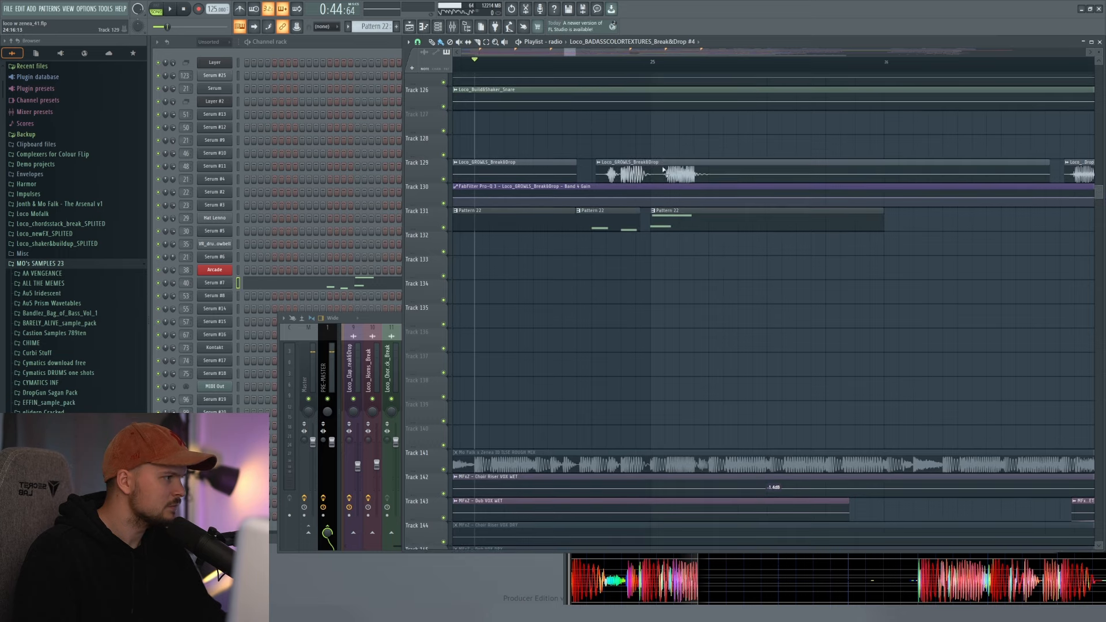
{"action": "scroll", "coordinate": [692, 248], "scroll_direction": "up", "scroll_amount": 20}
{"action": "key", "text": "space"}
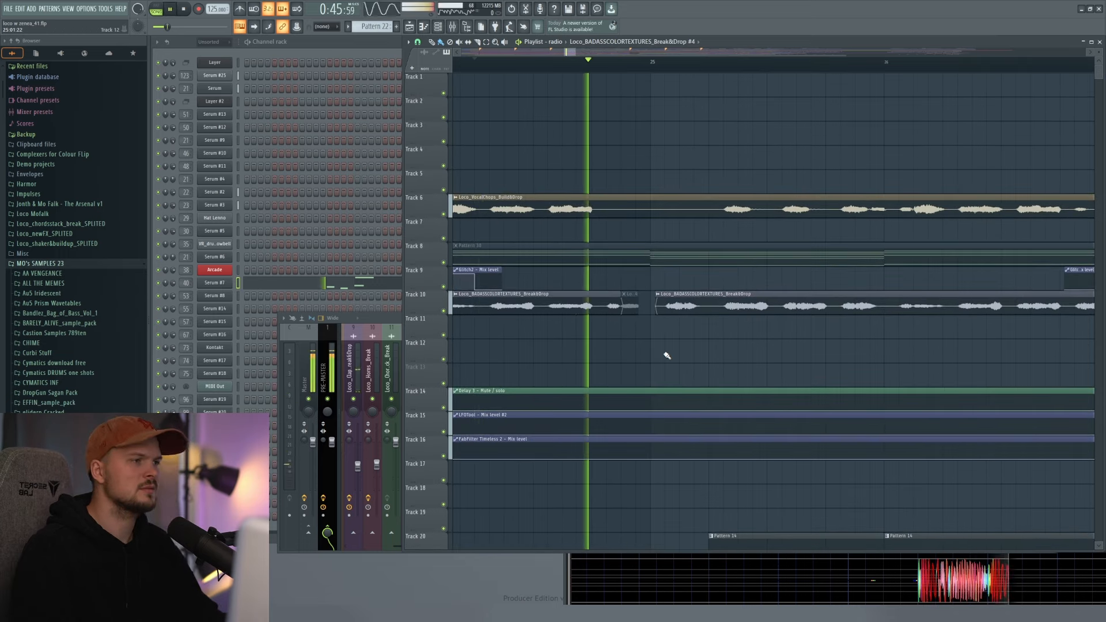
{"action": "key", "text": "space"}
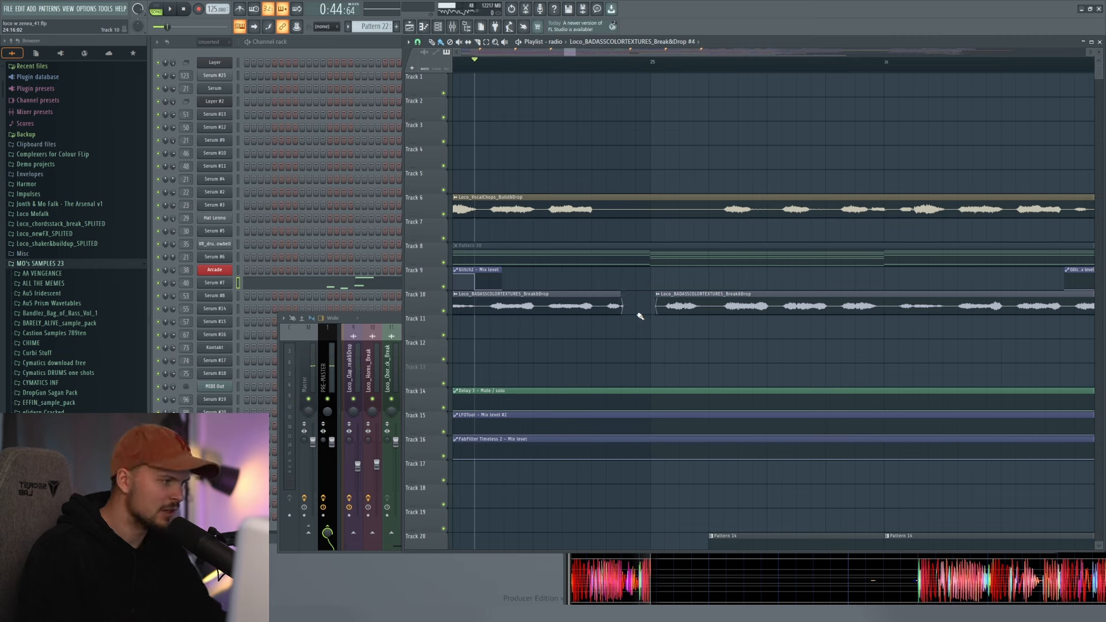
{"action": "key", "text": "space"}
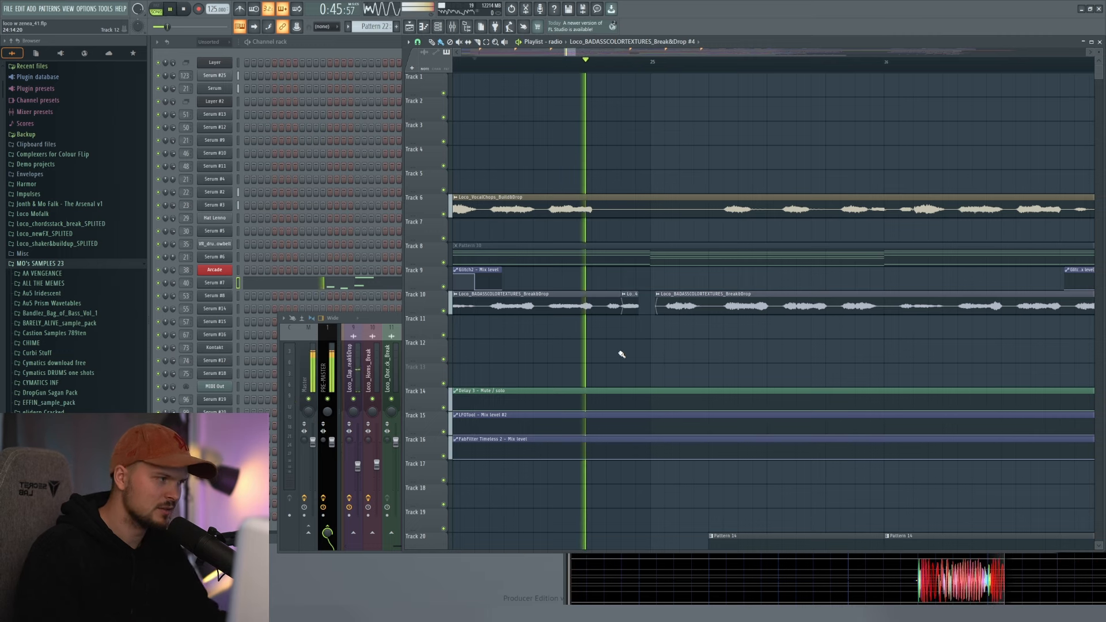
{"action": "key", "text": "space"}
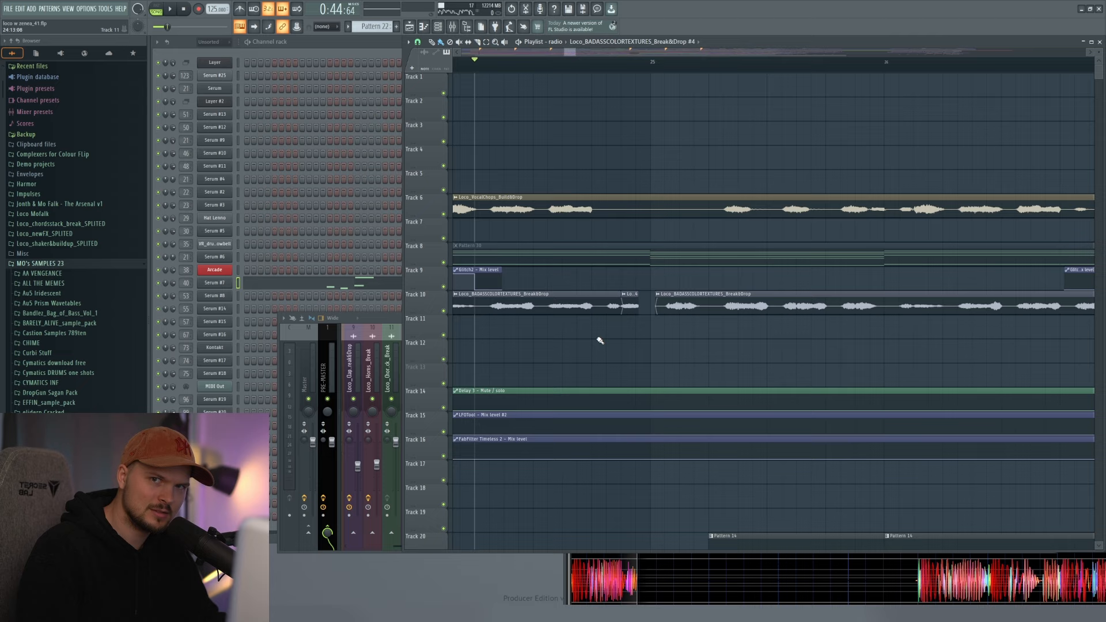
- Set playback just before bar 25, move on to the section around bar 57 and play it while browsing its Serum tracks
{"action": "left_click", "coordinate": [564, 66]}
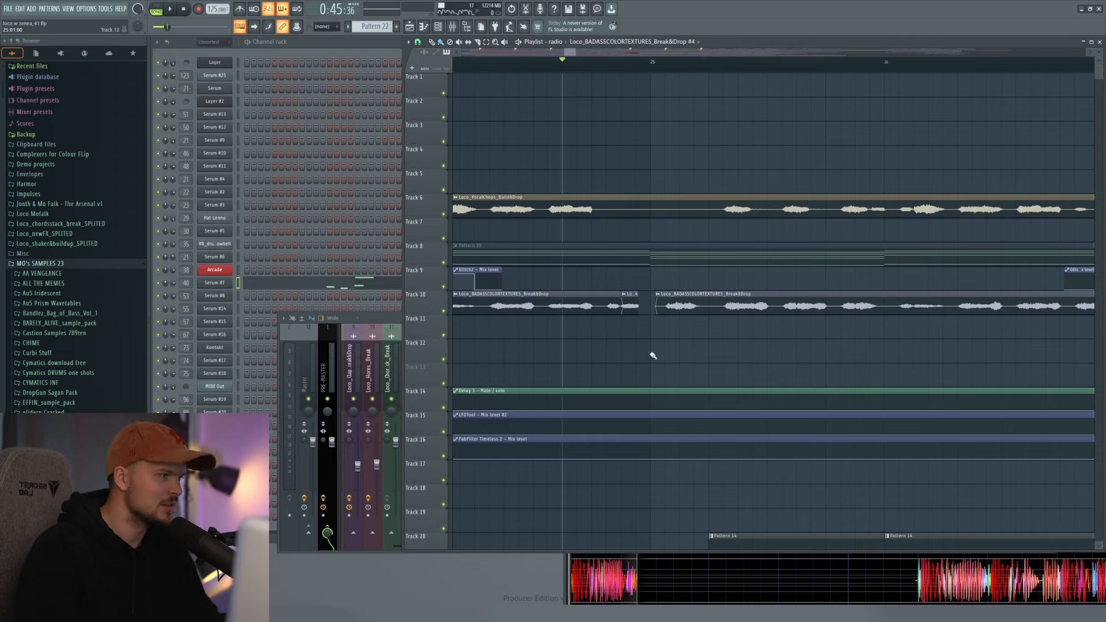
{"action": "scroll", "coordinate": [660, 326], "scroll_direction": "down", "scroll_amount": 5}
{"action": "key", "text": "space"}
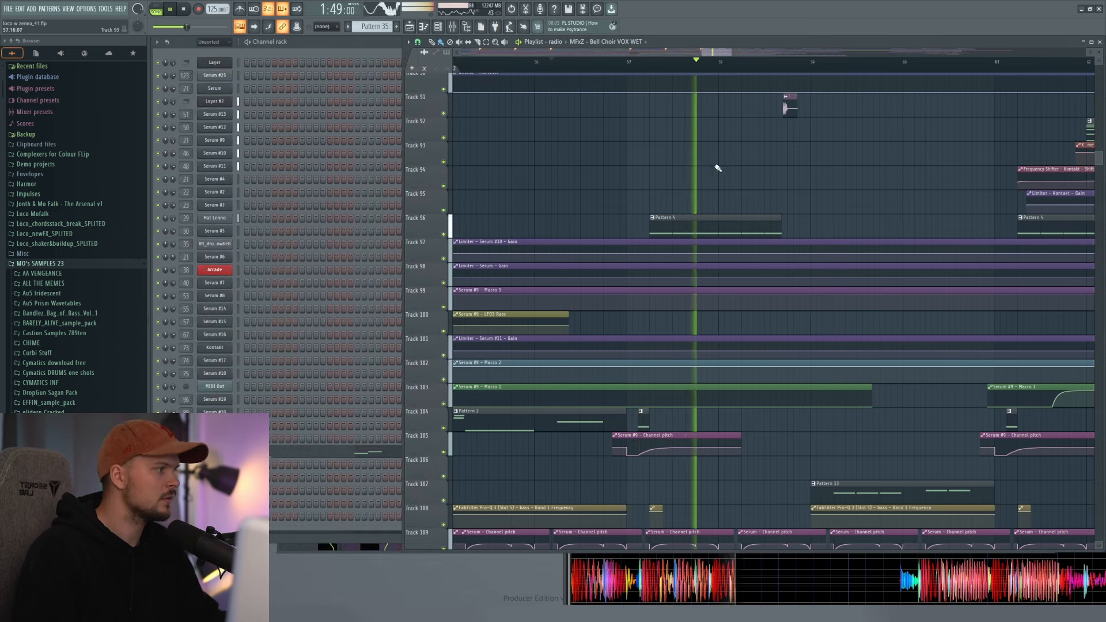
{"action": "scroll", "coordinate": [710, 209], "scroll_direction": "up", "scroll_amount": 2}
{"action": "scroll", "coordinate": [710, 209], "scroll_direction": "down", "scroll_amount": 4}
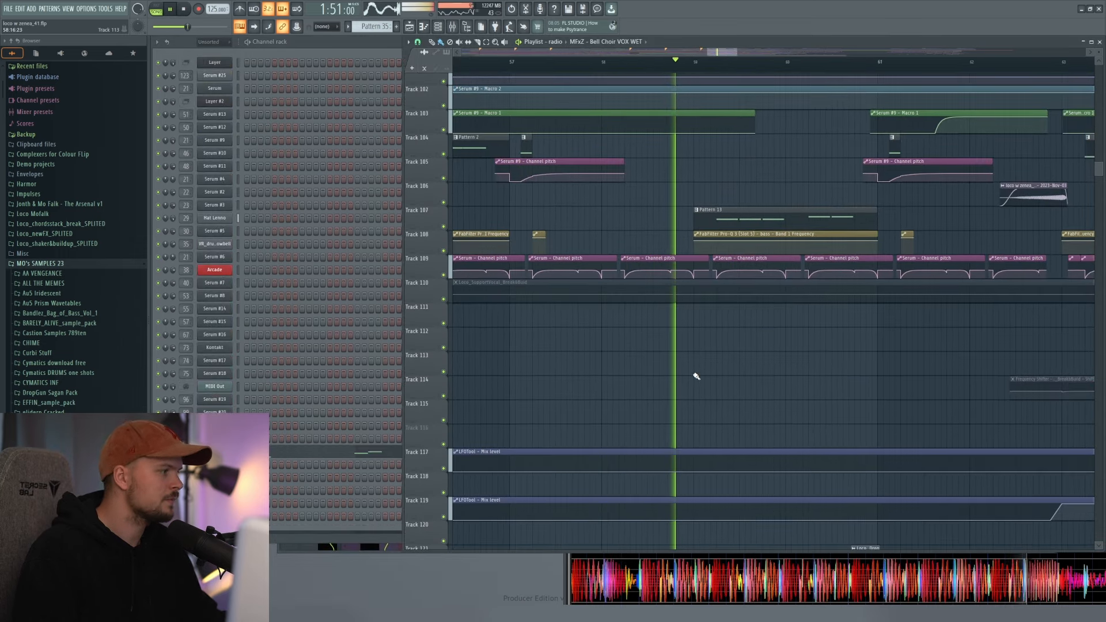
{"action": "scroll", "coordinate": [728, 477], "scroll_direction": "up", "scroll_amount": 4}
{"action": "key", "text": "space"}
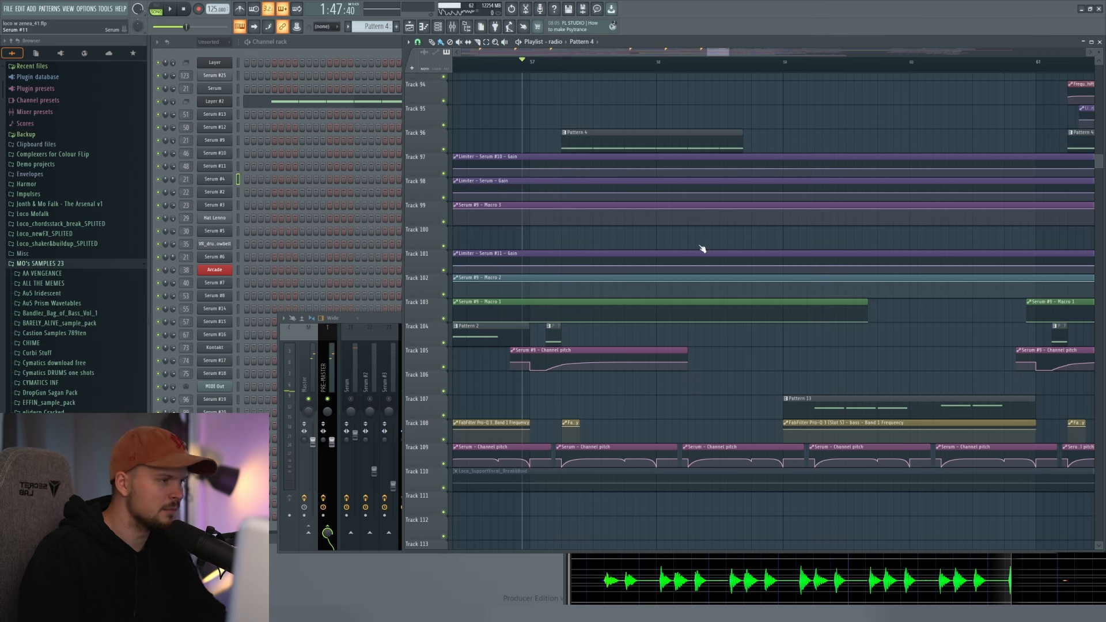
- Open Serum #11, audition the patch and toggle its Distortion effect to compare the sound, leaving Distortion enabled
{"action": "left_click", "coordinate": [215, 166]}
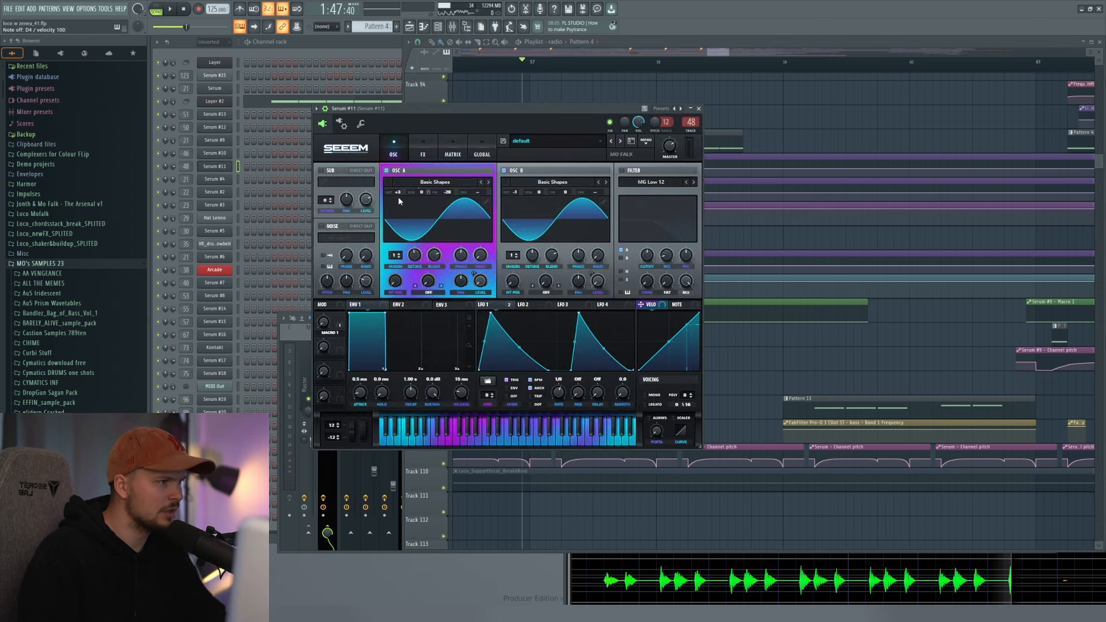
{"action": "left_click", "coordinate": [423, 151]}
{"action": "left_click", "coordinate": [324, 186]}
{"action": "left_click", "coordinate": [326, 186]}
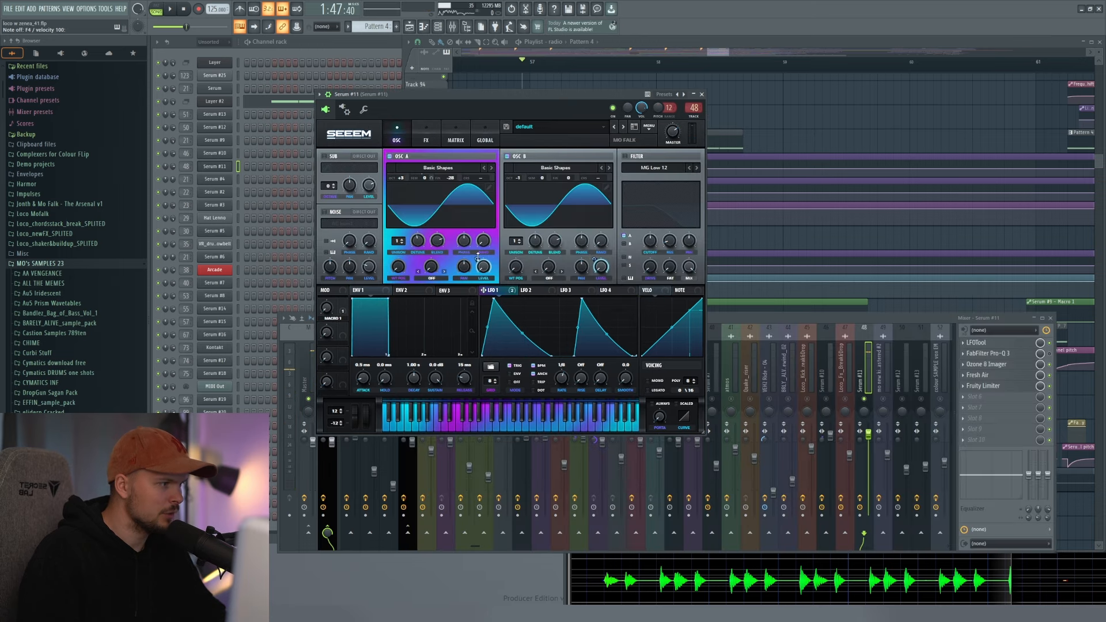
{"action": "key", "text": "v"}
{"action": "left_click", "coordinate": [426, 133]}
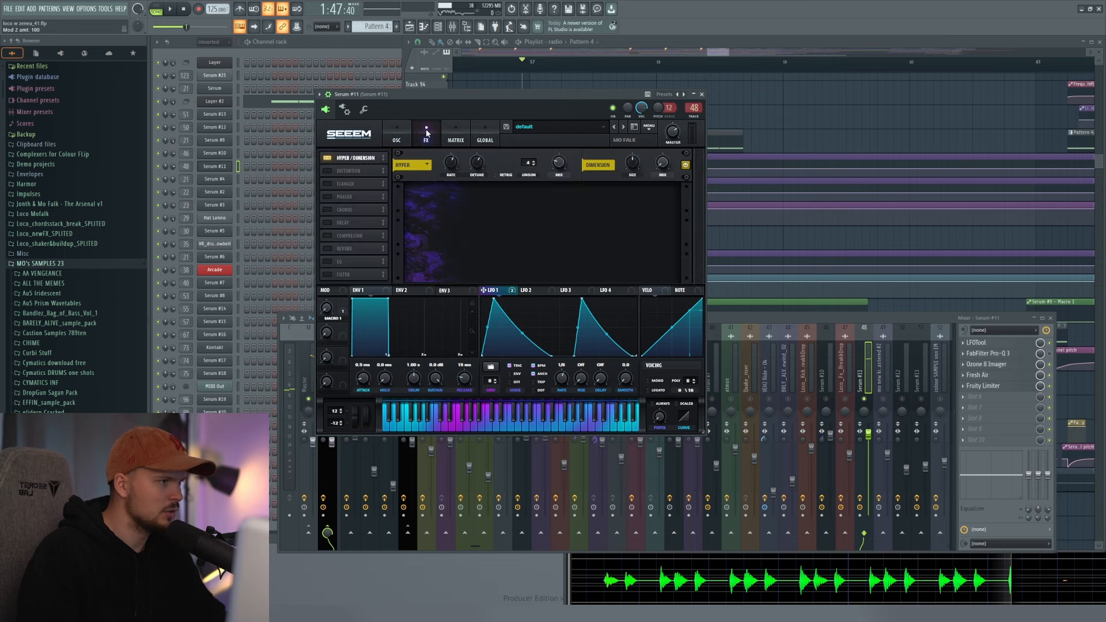
{"action": "left_click", "coordinate": [326, 171]}
{"action": "key", "text": "v"}
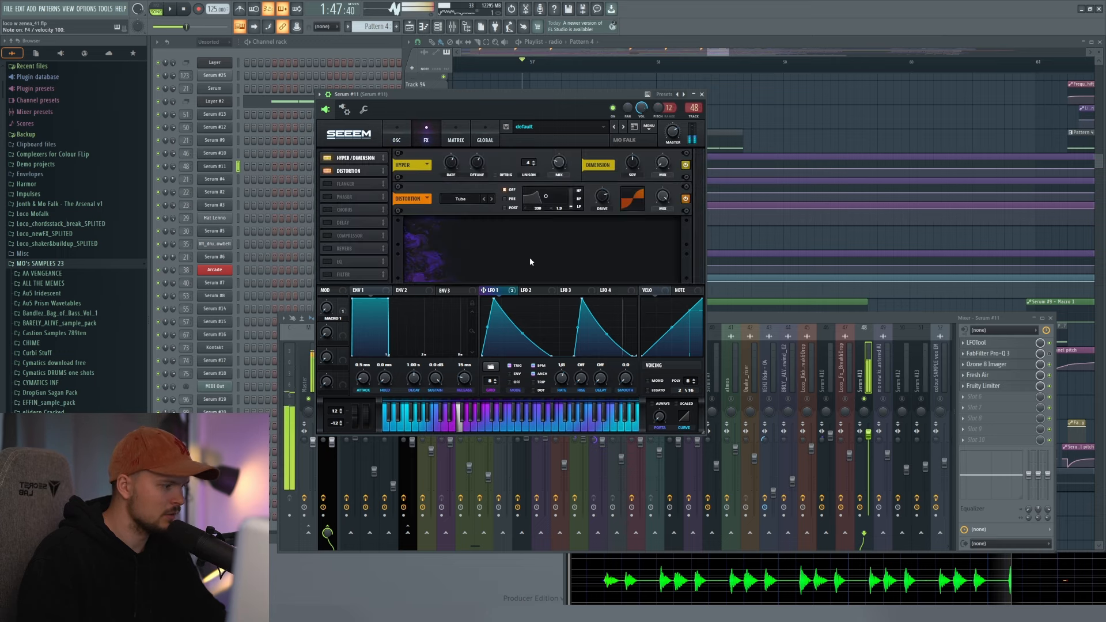
- Reshape LFO 1 in Serum #11 into one long falling curve by removing its second peak and bending the slope outward
{"action": "left_click", "coordinate": [397, 140]}
{"action": "left_click_drag", "start_coordinate": [483, 94], "coordinate": [514, 87]}
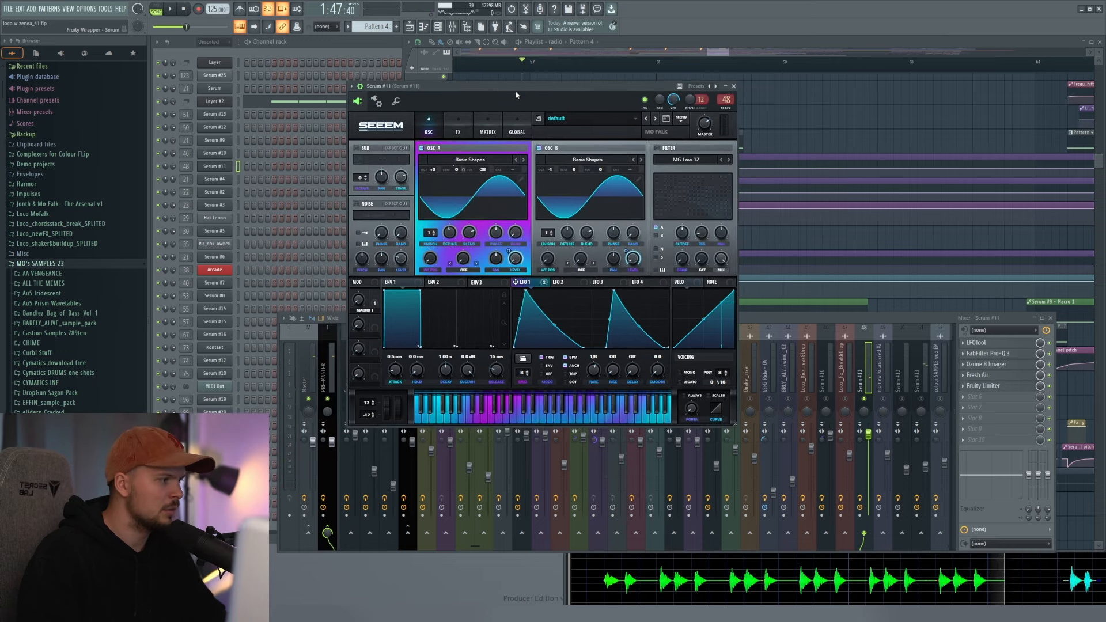
{"action": "double_click", "coordinate": [615, 293]}
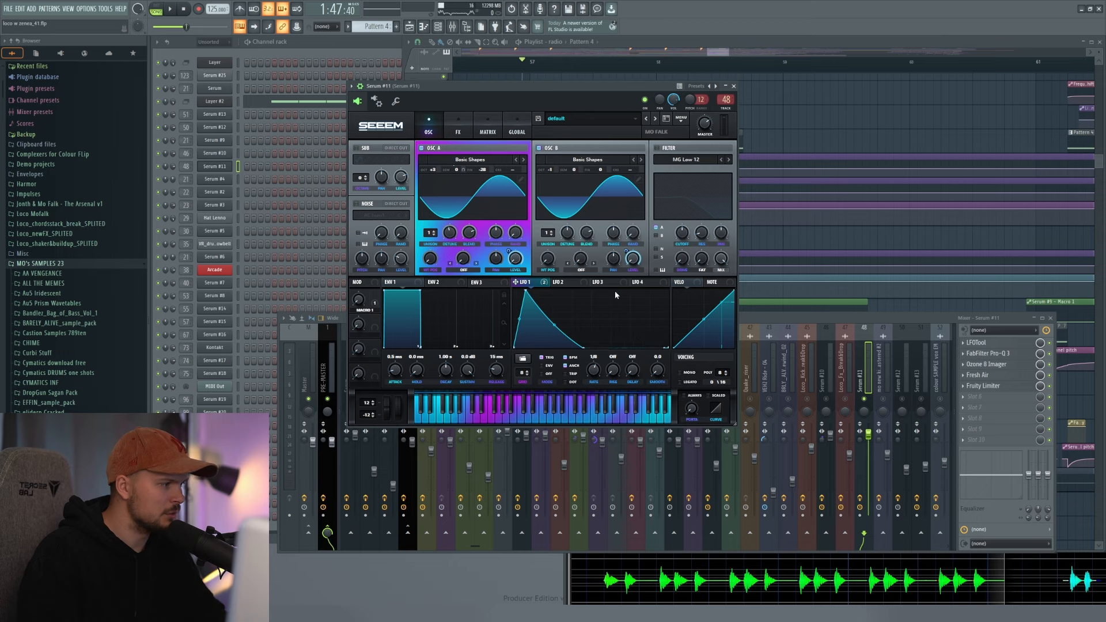
{"action": "double_click", "coordinate": [586, 346]}
{"action": "left_click_drag", "start_coordinate": [595, 314], "coordinate": [595, 301]}
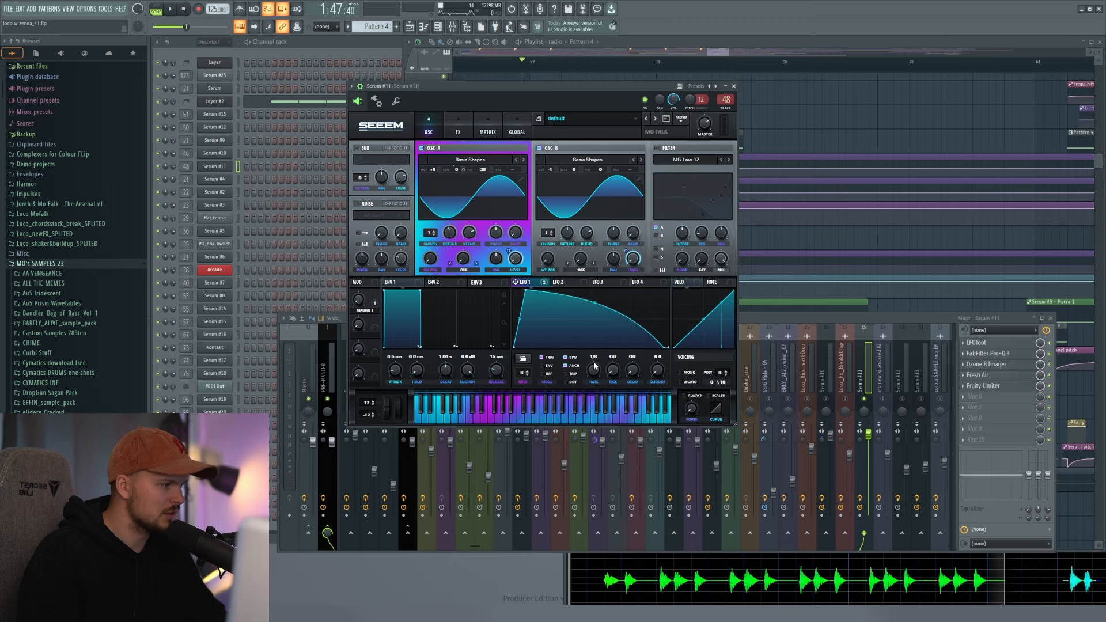
- Audition Serum #11 with LFO 1 at 1/16, and rebuild its two-peak curve with a straighter first slope at a 1/8 rate
{"action": "key", "text": "space"}
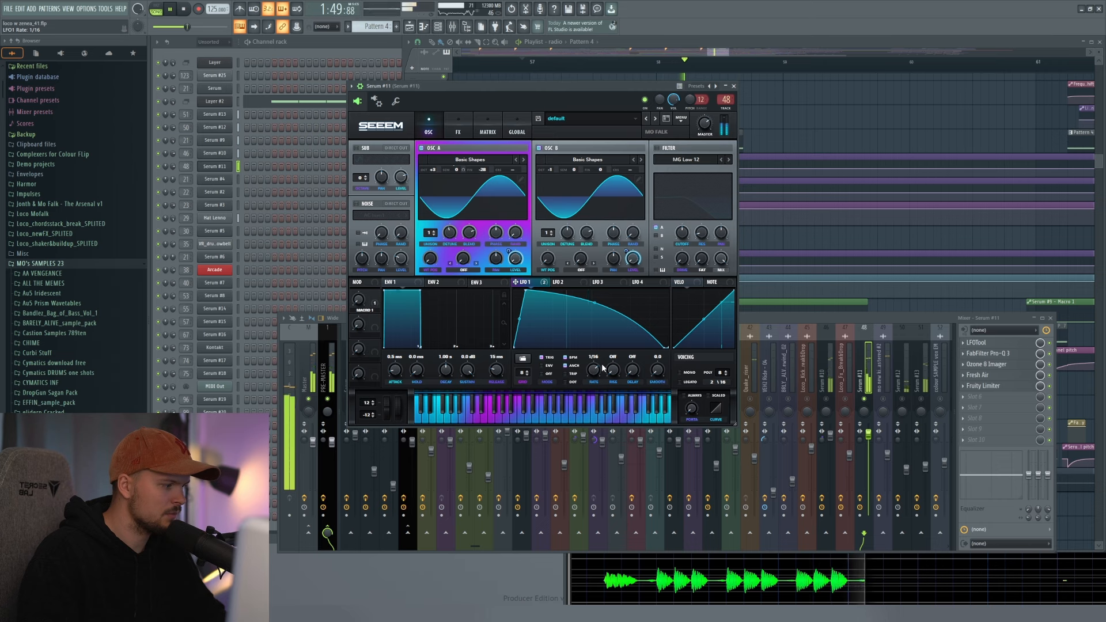
{"action": "key", "text": "space"}
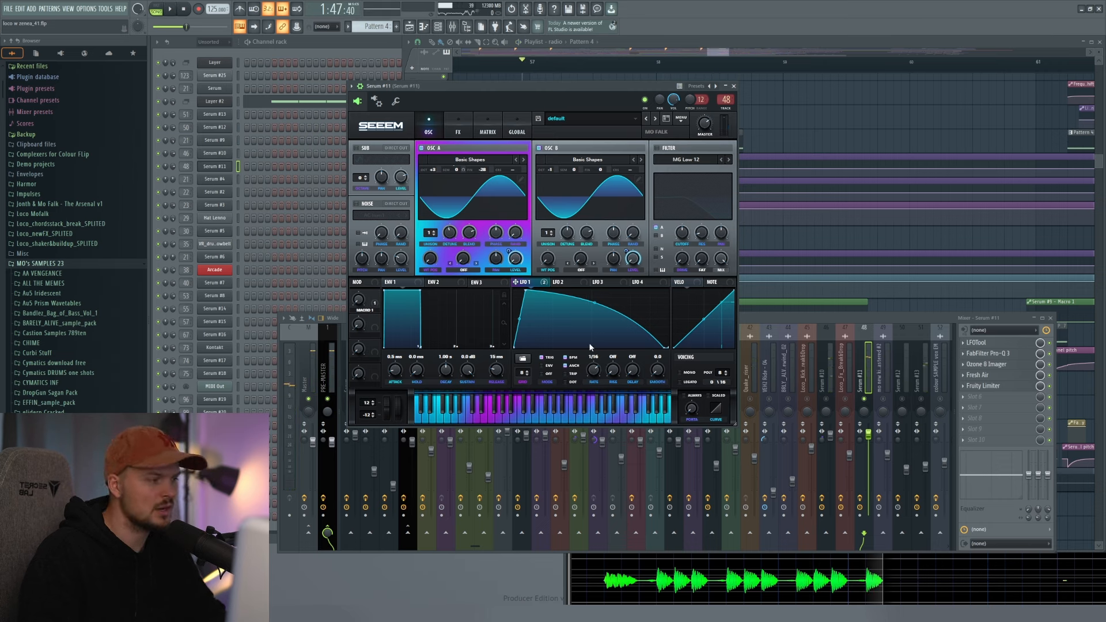
{"action": "double_click", "coordinate": [593, 345]}
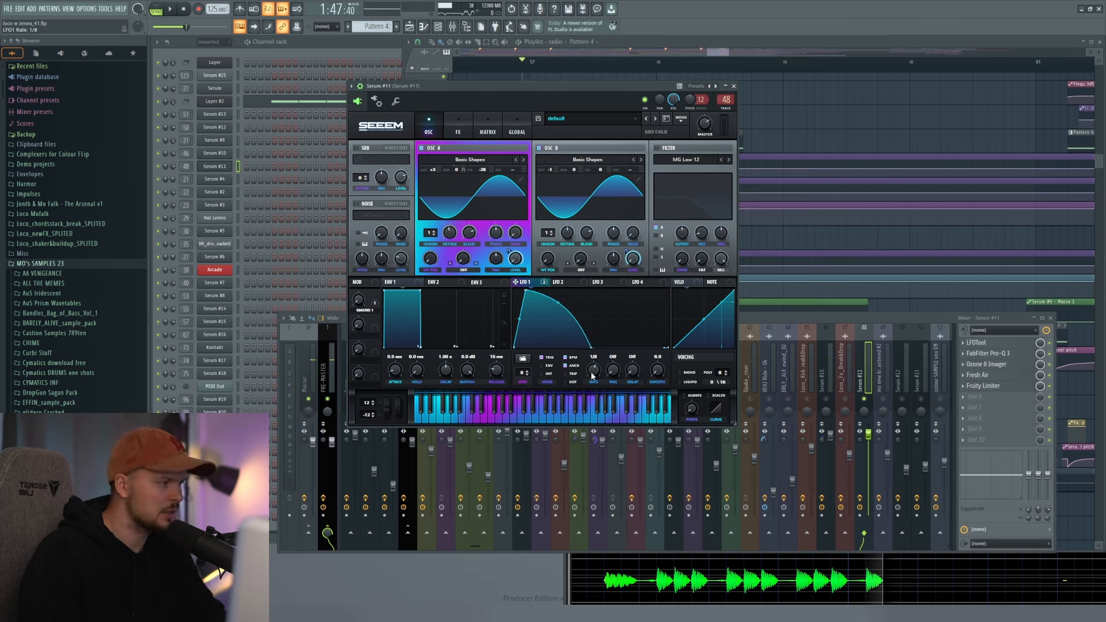
{"action": "left_click_drag", "start_coordinate": [604, 347], "coordinate": [601, 272]}
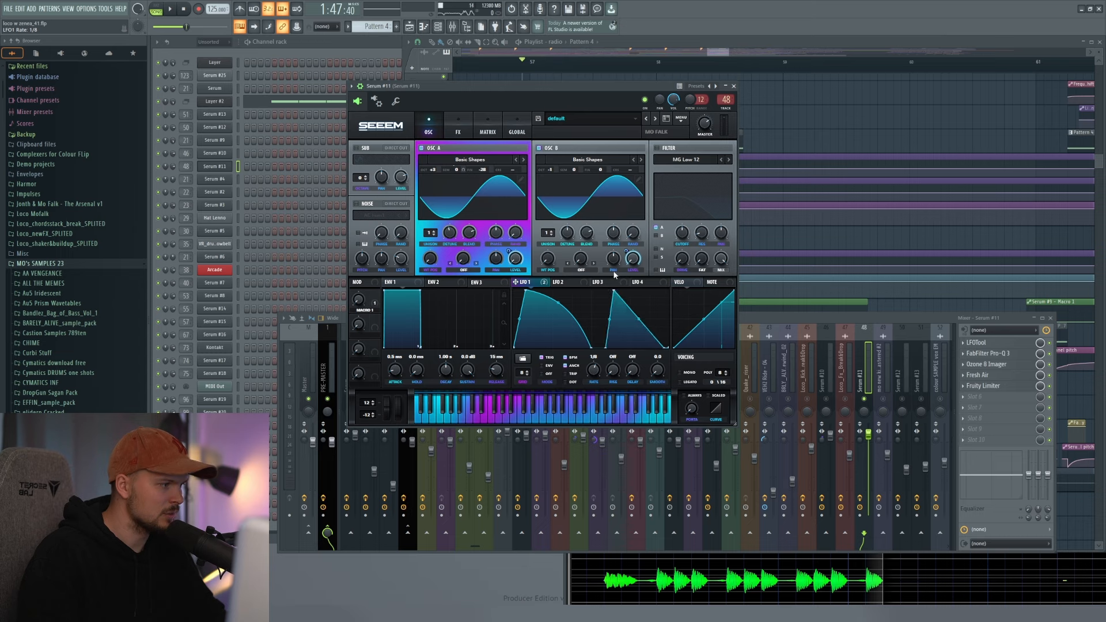
{"action": "left_click_drag", "start_coordinate": [561, 309], "coordinate": [580, 316]}
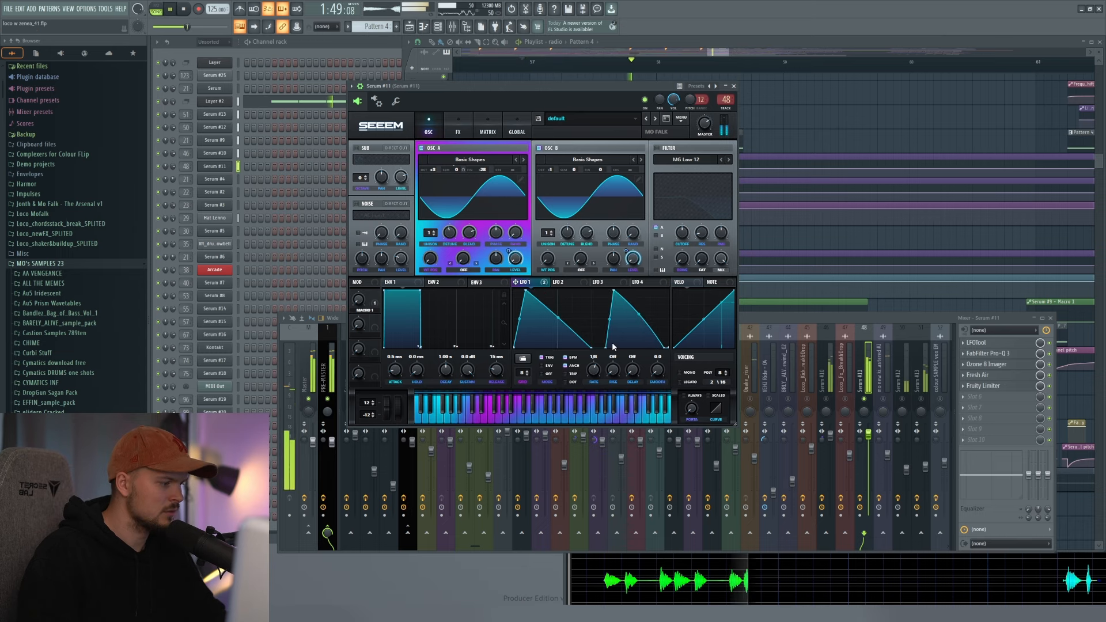
{"action": "key", "text": "space"}
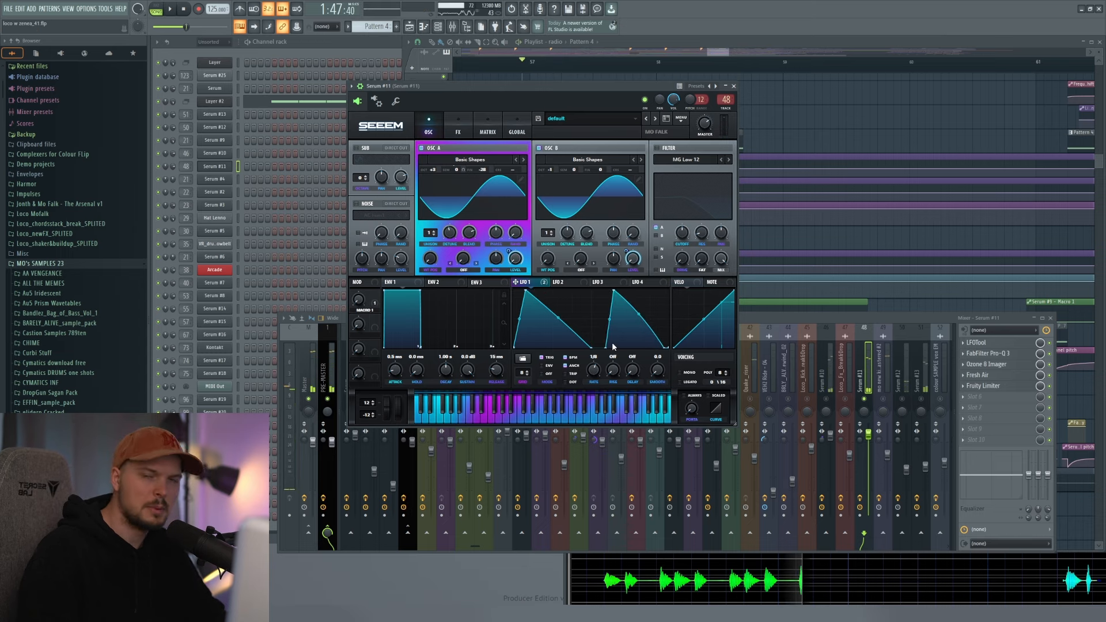
- Close Serum #11, solo the Serum #10 mixer track and play it, and select its channel
{"action": "left_click", "coordinate": [733, 86]}
{"action": "left_click", "coordinate": [824, 408]}
{"action": "key", "text": "space"}
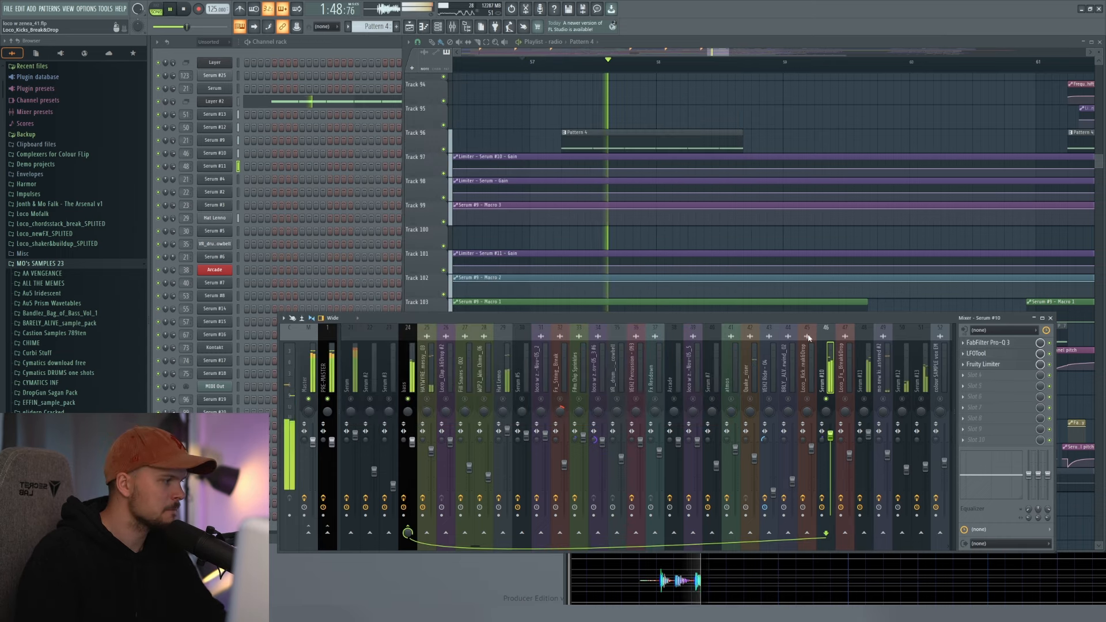
{"action": "key", "text": "space"}
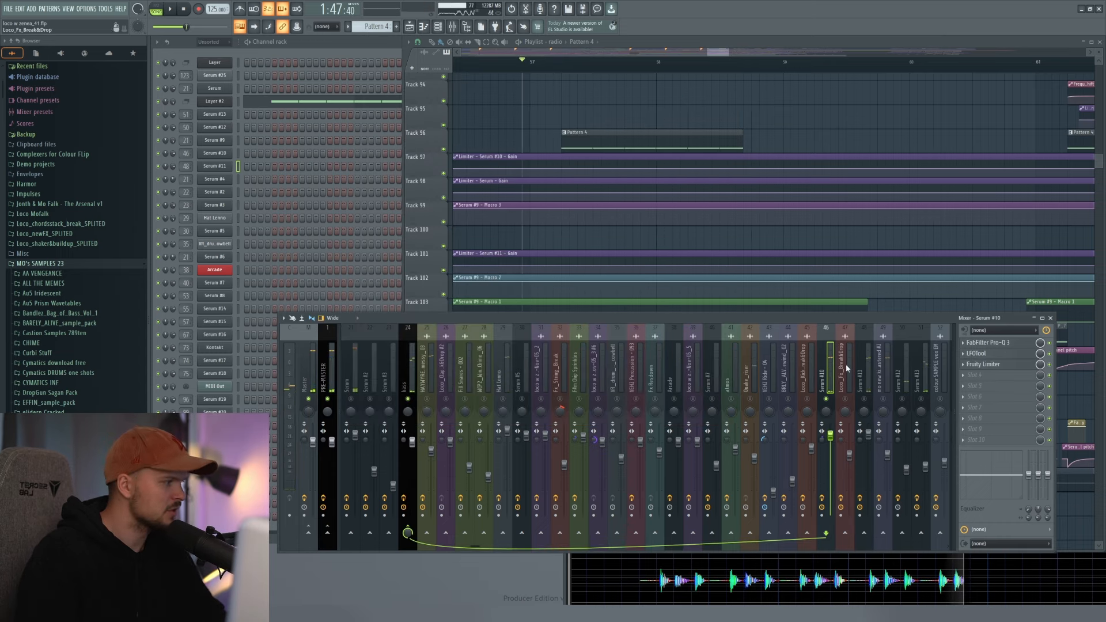
{"action": "left_click", "coordinate": [222, 153]}
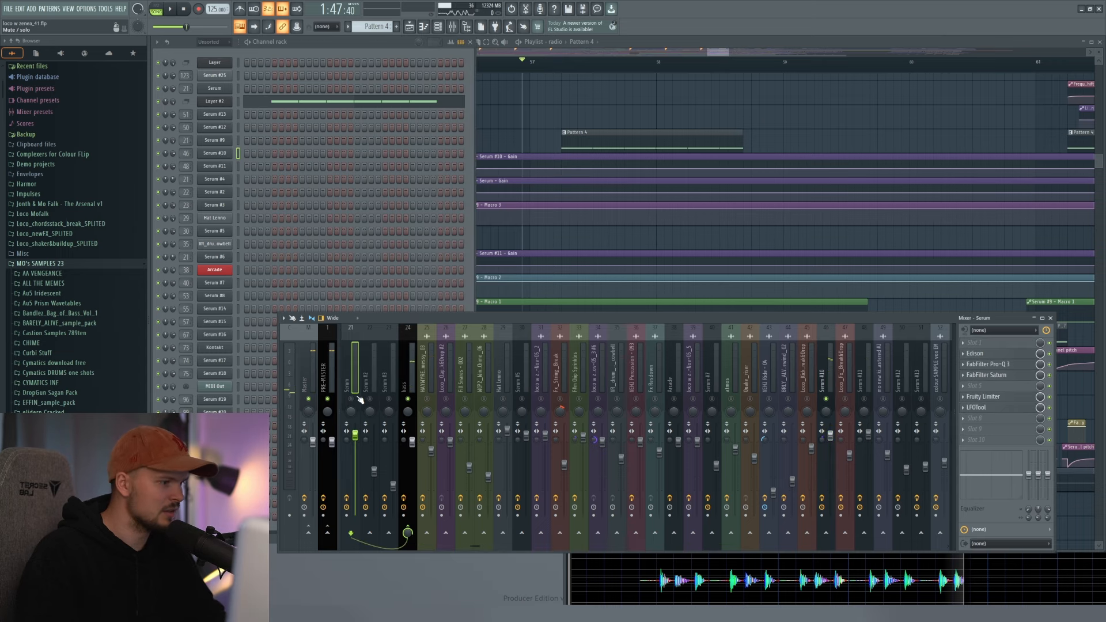
- Play the soloed Serum bass track, open Serum #9 and switch its oscillators off and on to audition them separately
{"action": "key", "text": "space"}
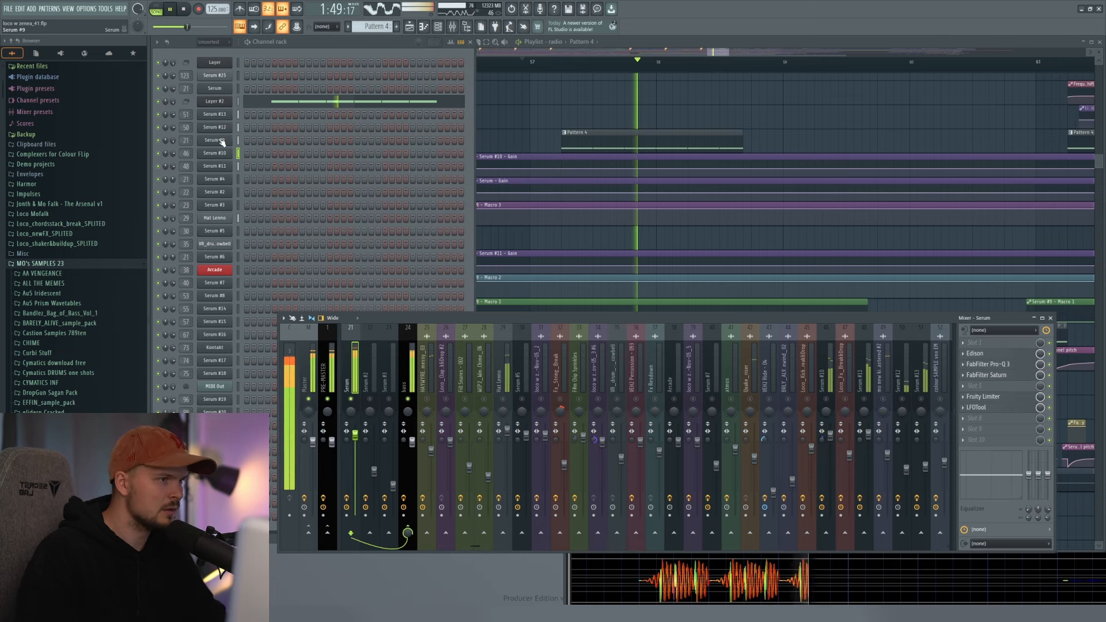
{"action": "left_click", "coordinate": [214, 141]}
{"action": "key", "text": "space"}
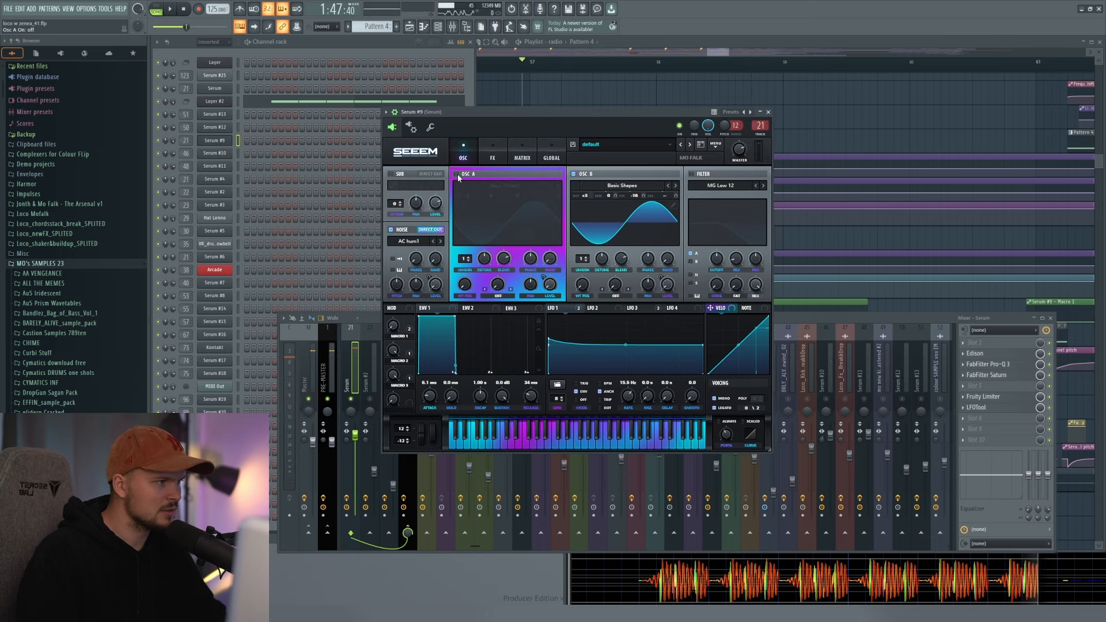
{"action": "left_click", "coordinate": [581, 174]}
{"action": "left_click", "coordinate": [582, 175]}
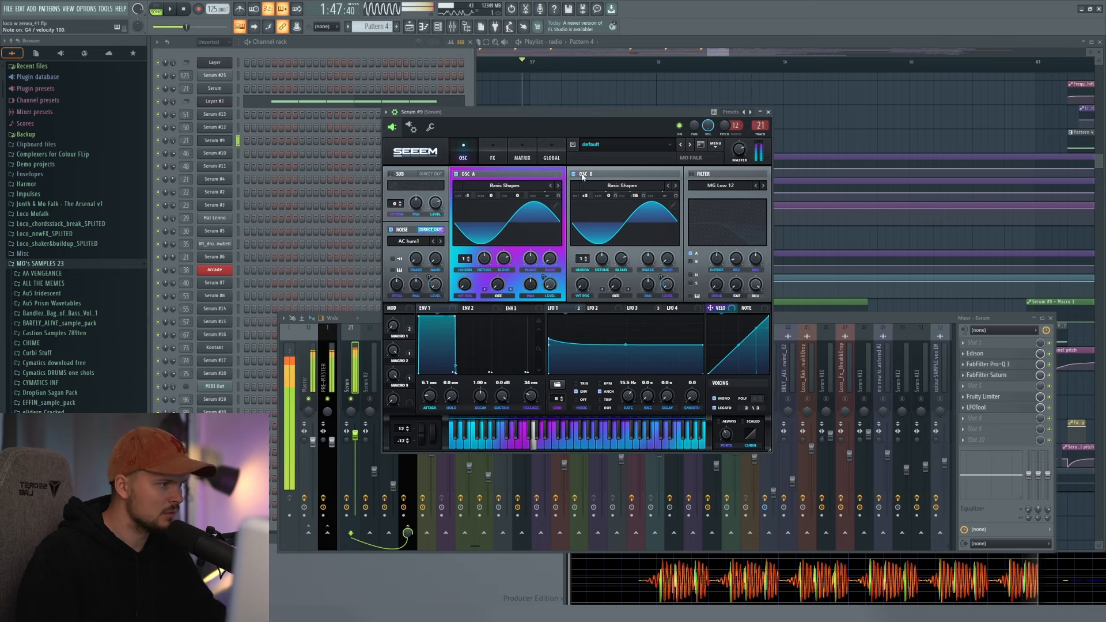
- Check the effects and oscillator settings of Serum #9, and close the patch
{"action": "left_click_drag", "start_coordinate": [563, 114], "coordinate": [596, 121]}
{"action": "left_click", "coordinate": [534, 163]}
{"action": "left_click", "coordinate": [504, 166]}
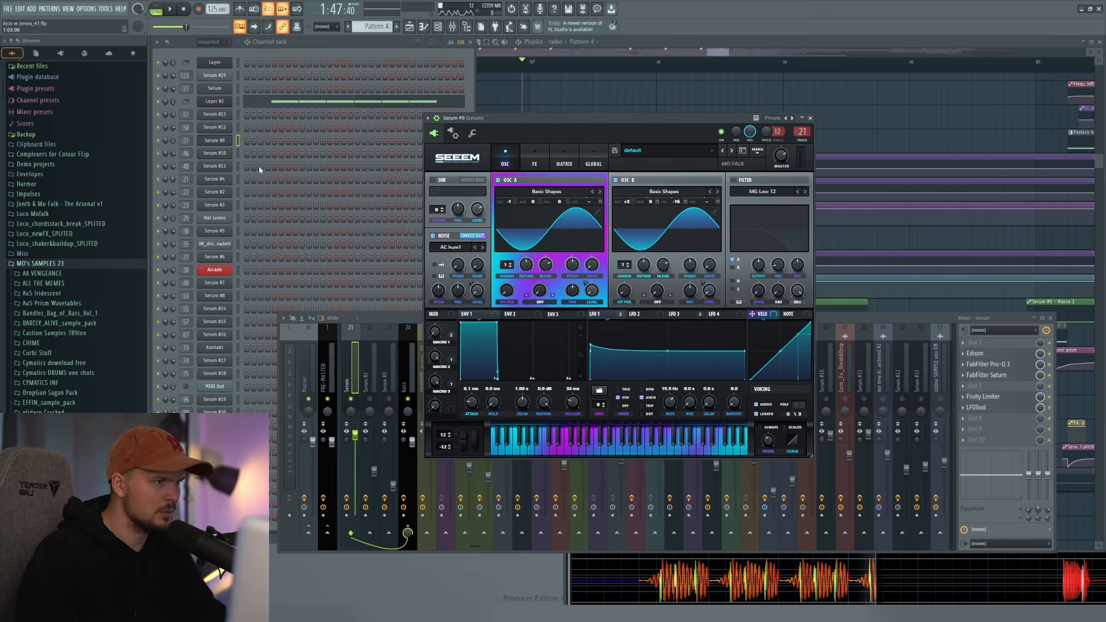
{"action": "left_click", "coordinate": [809, 118]}
- Solo Serum #12, inspect its noise patch and the Fruity Stereo Shaper on its mixer track, and close both
{"action": "left_click", "coordinate": [187, 128]}
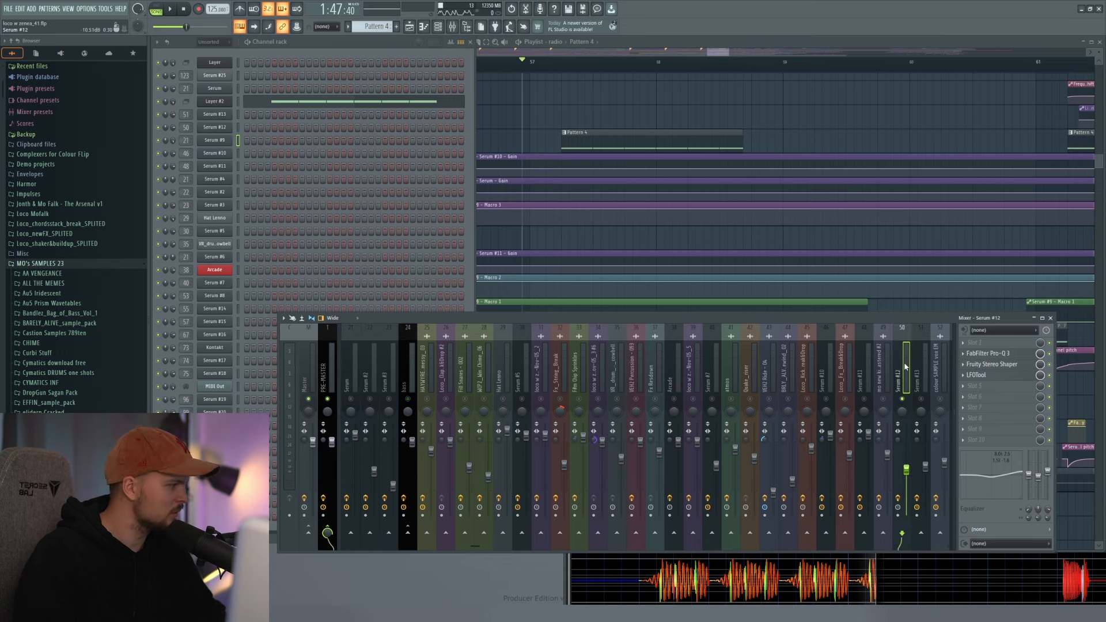
{"action": "left_click", "coordinate": [1012, 365]}
{"action": "left_click", "coordinate": [1012, 366]}
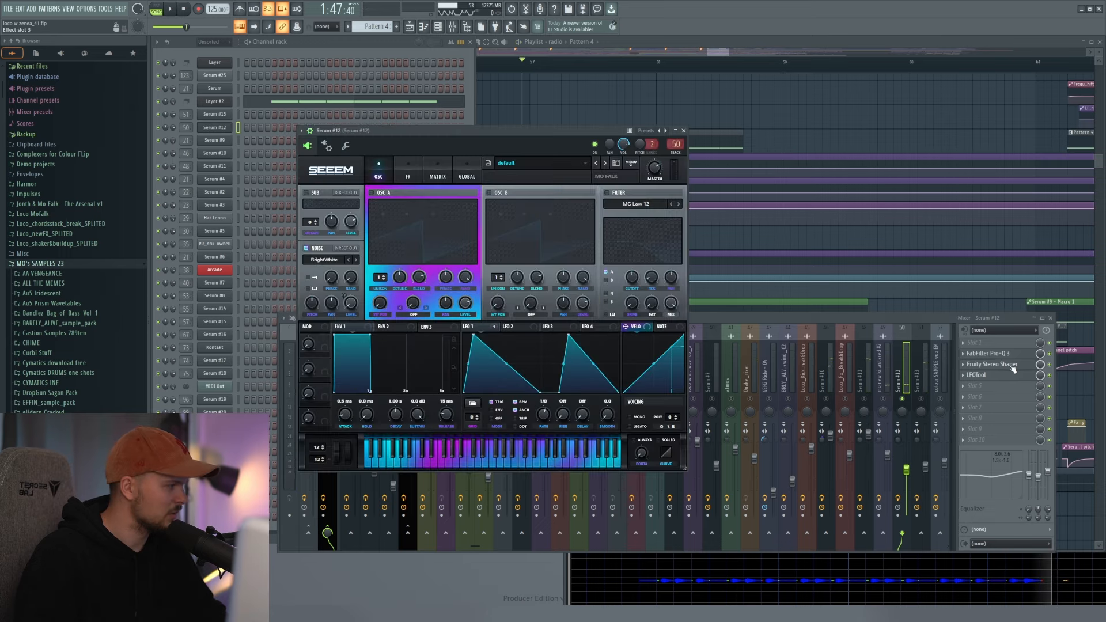
{"action": "left_click", "coordinate": [1009, 366]}
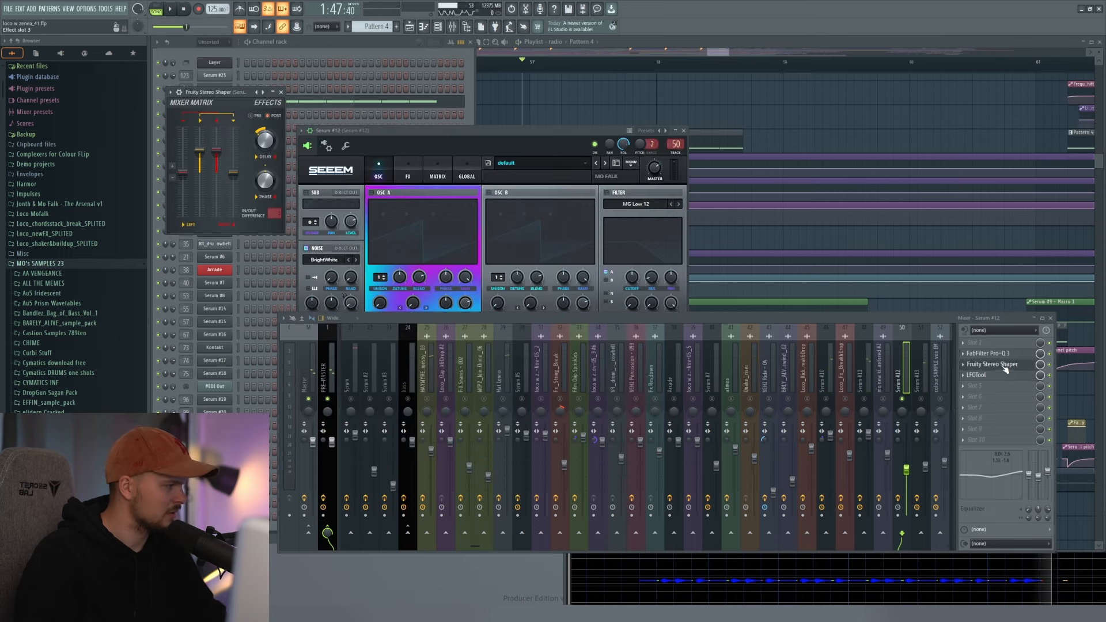
{"action": "left_click", "coordinate": [1005, 369]}
{"action": "left_click", "coordinate": [684, 131]}
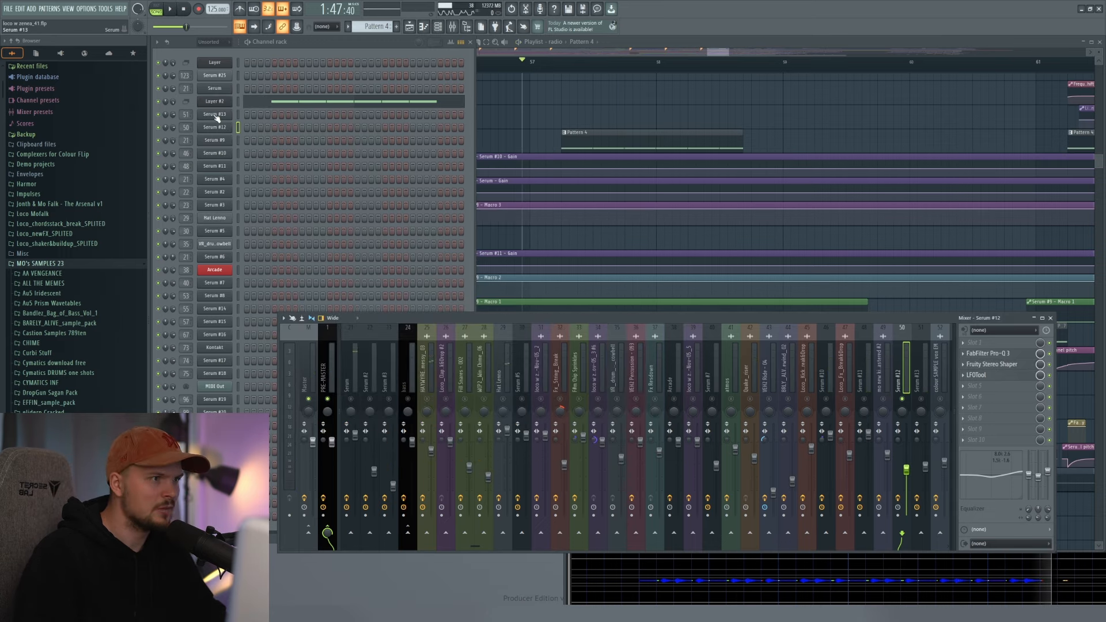
- Solo and play Serum #13, review its oscillators, French LP filter and effects chain, and close the patch
{"action": "key", "text": "space"}
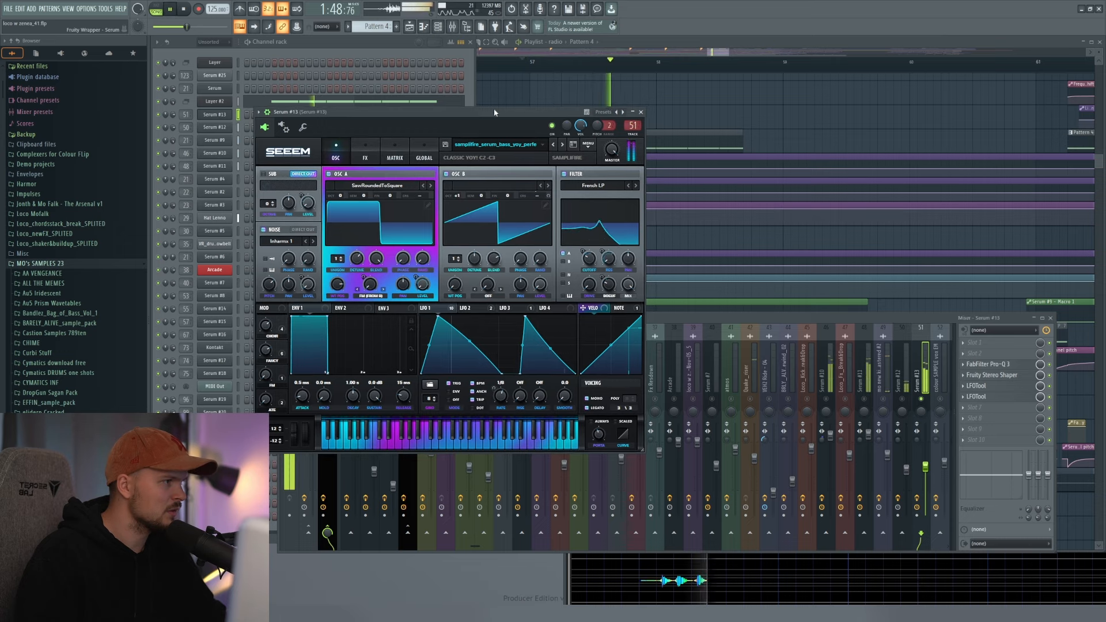
{"action": "left_click_drag", "start_coordinate": [497, 113], "coordinate": [504, 118]}
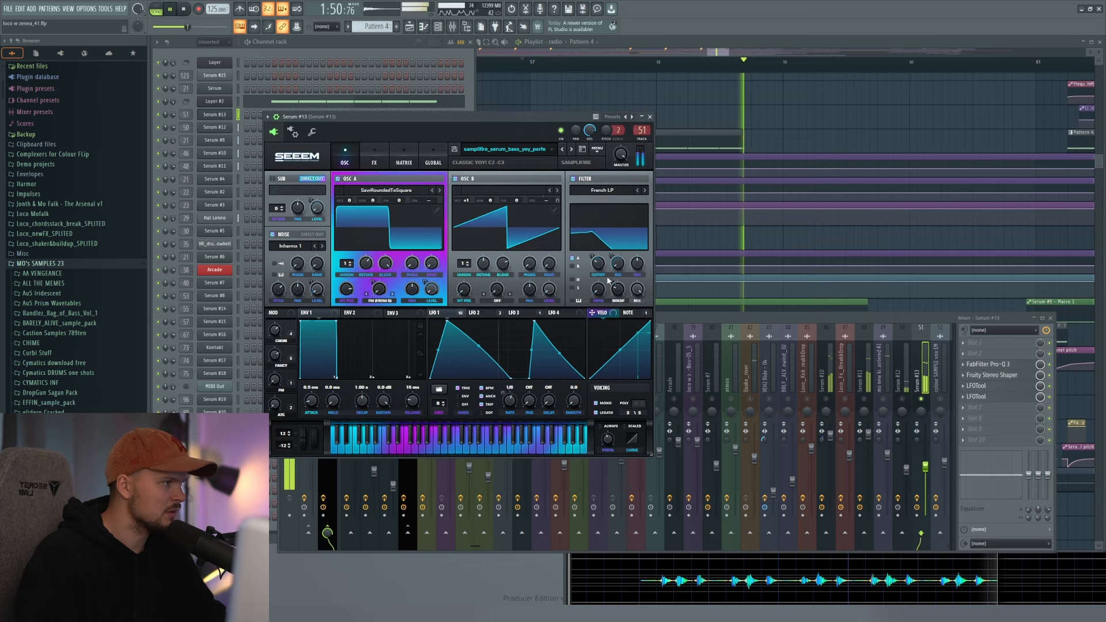
{"action": "key", "text": "space"}
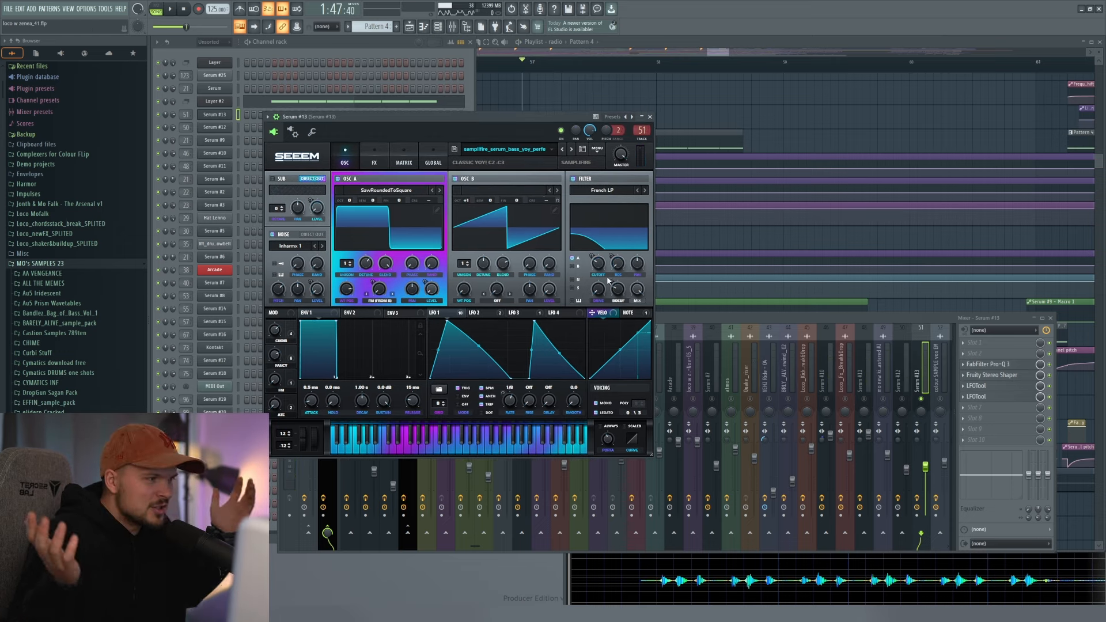
{"action": "left_click", "coordinate": [362, 155]}
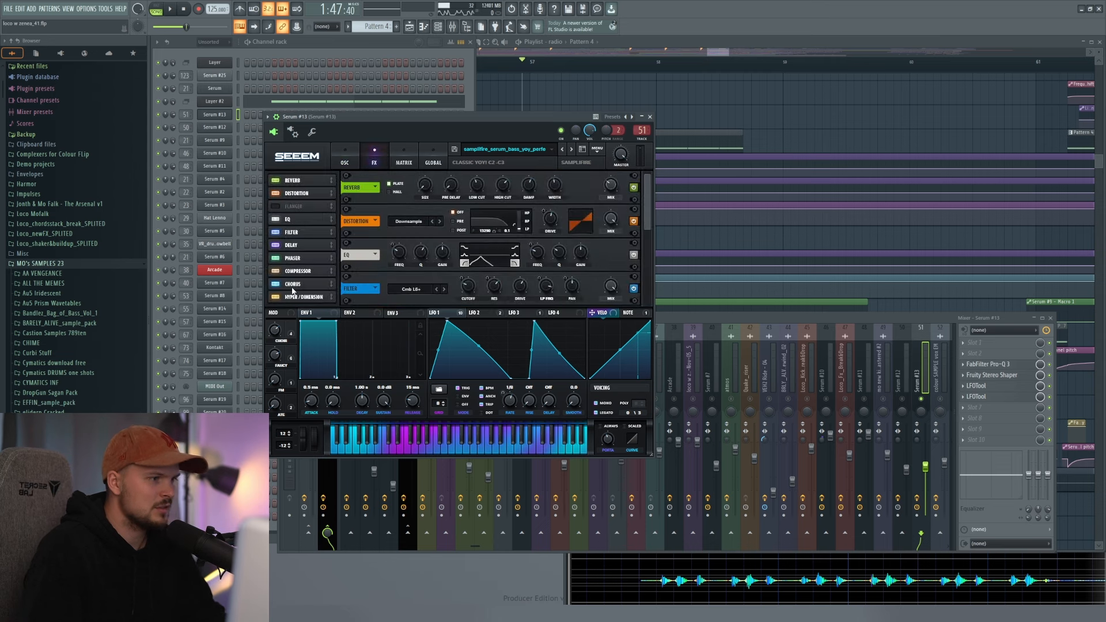
{"action": "left_click", "coordinate": [344, 160]}
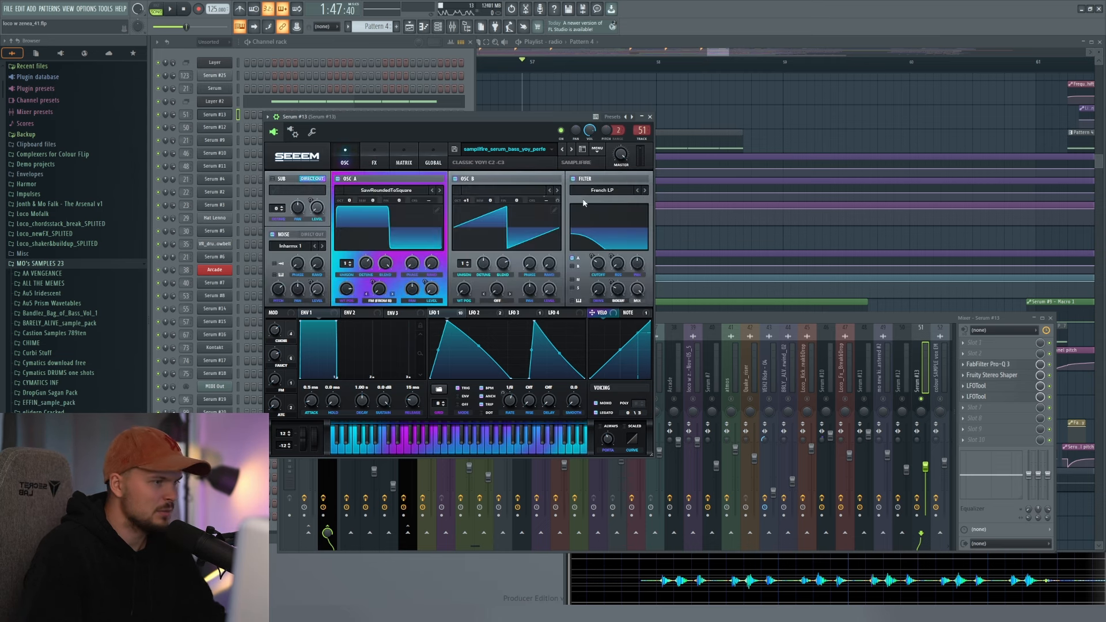
{"action": "key", "text": "Escape"}
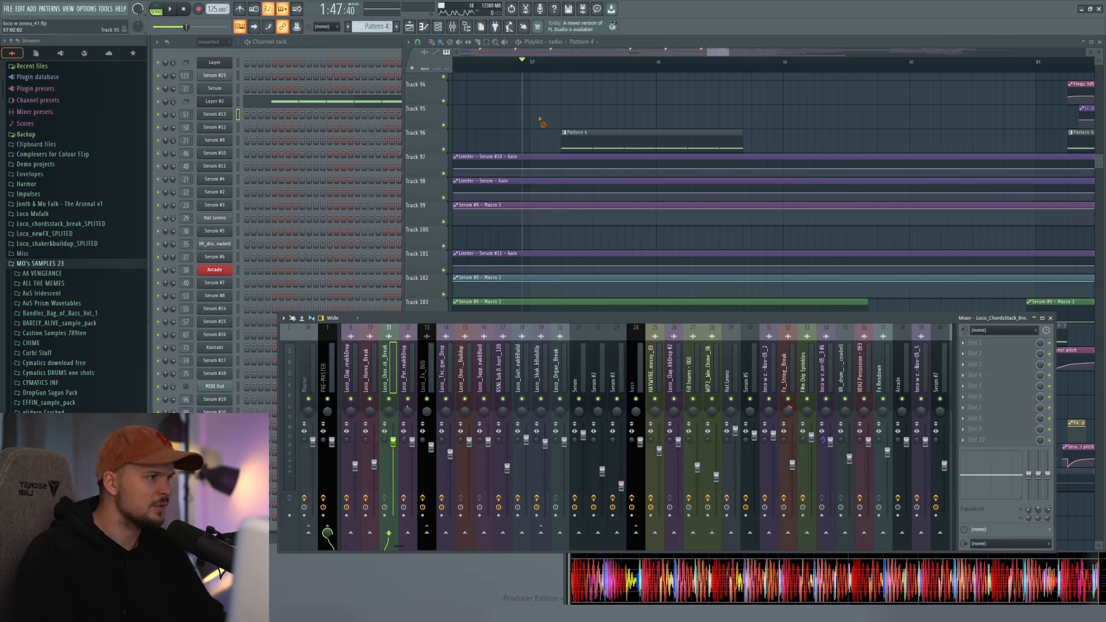
- Set playback just after bar 57 and play the full drop with all mixer tracks active
{"action": "right_click", "coordinate": [540, 118]}
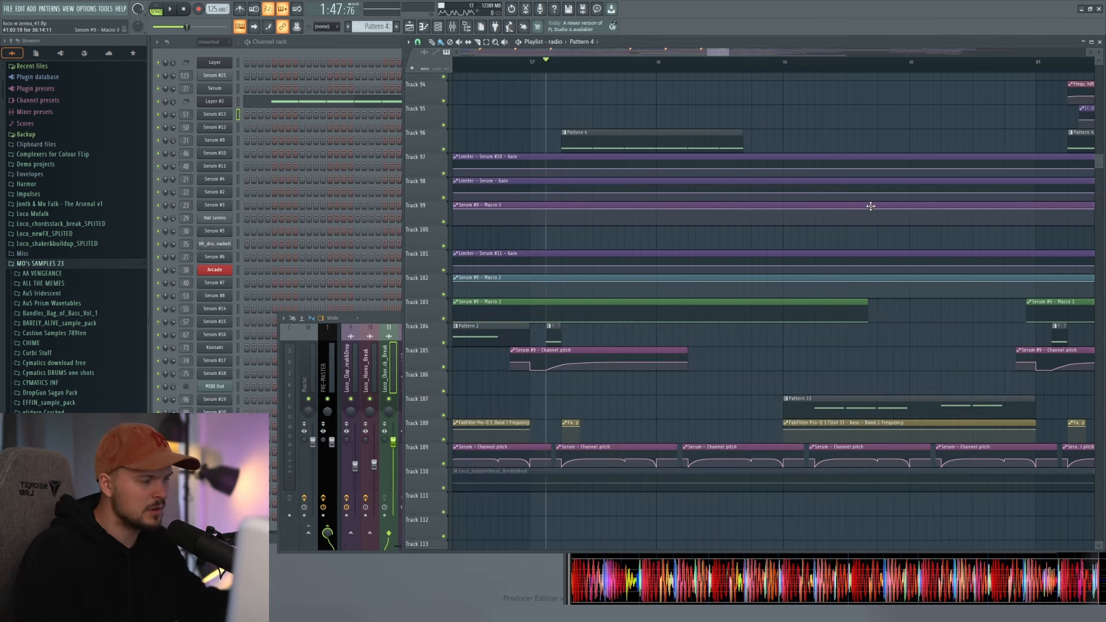
{"action": "key", "text": "space"}
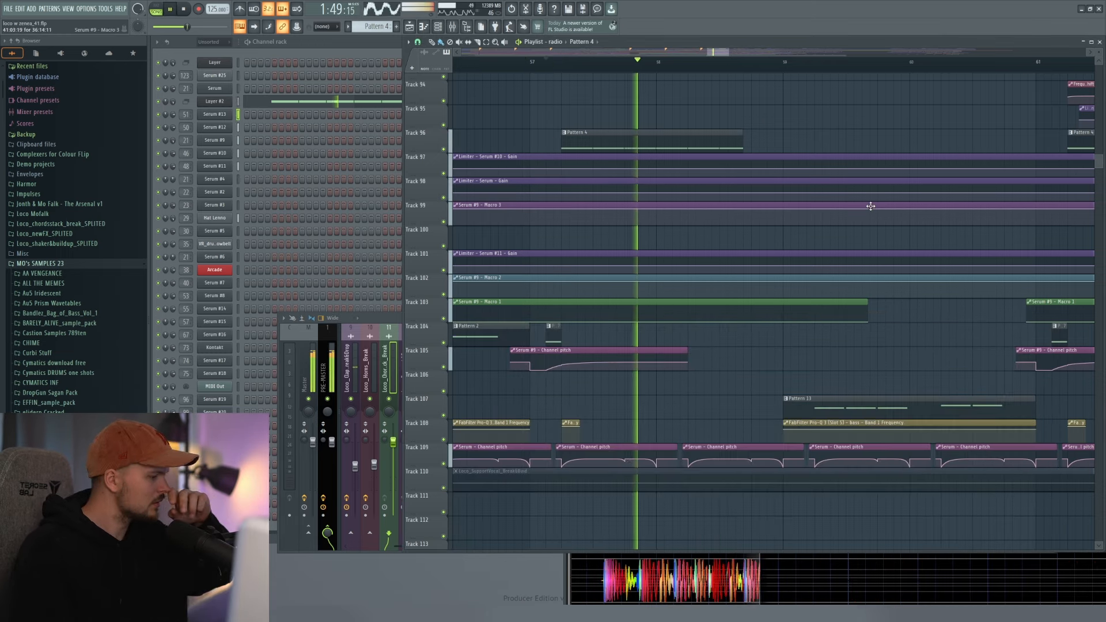
{"action": "key", "text": "space"}
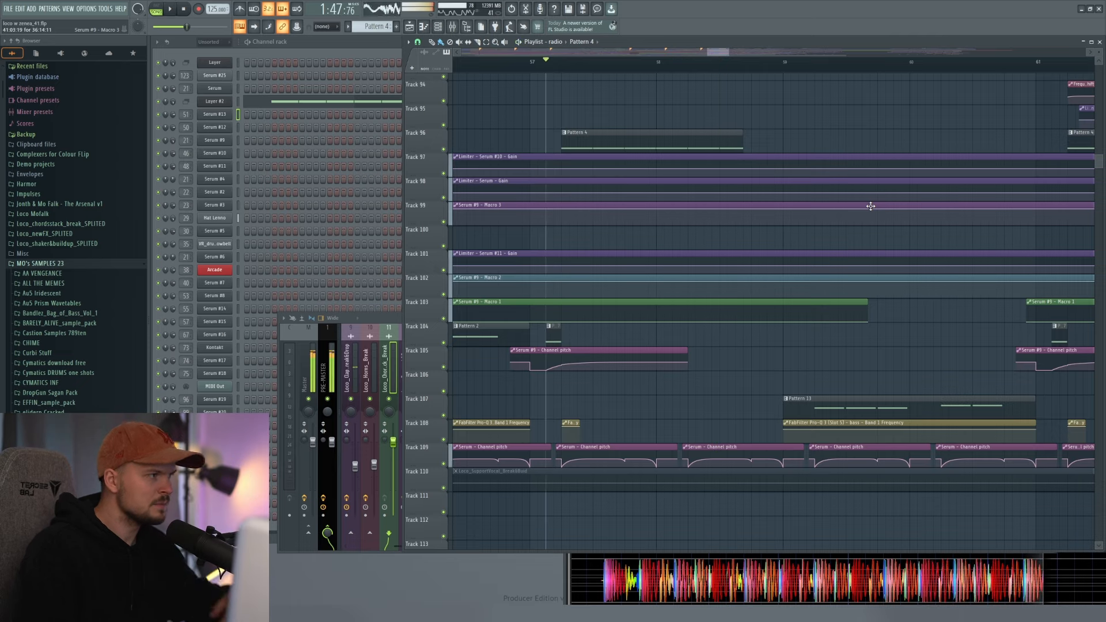
- Find the Loco_VoxFX clip on Track 50, solo it for playback and restore the other clips
{"action": "scroll", "coordinate": [822, 242], "scroll_direction": "up", "scroll_amount": 9}
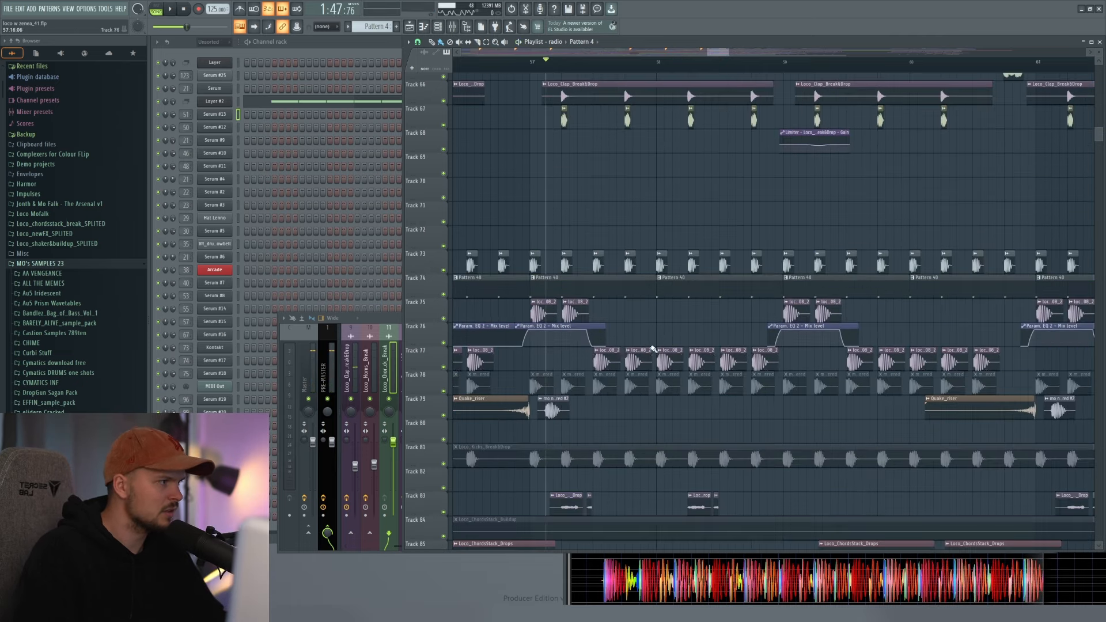
{"action": "scroll", "coordinate": [649, 378], "scroll_direction": "up", "scroll_amount": 9}
{"action": "key", "text": "space"}
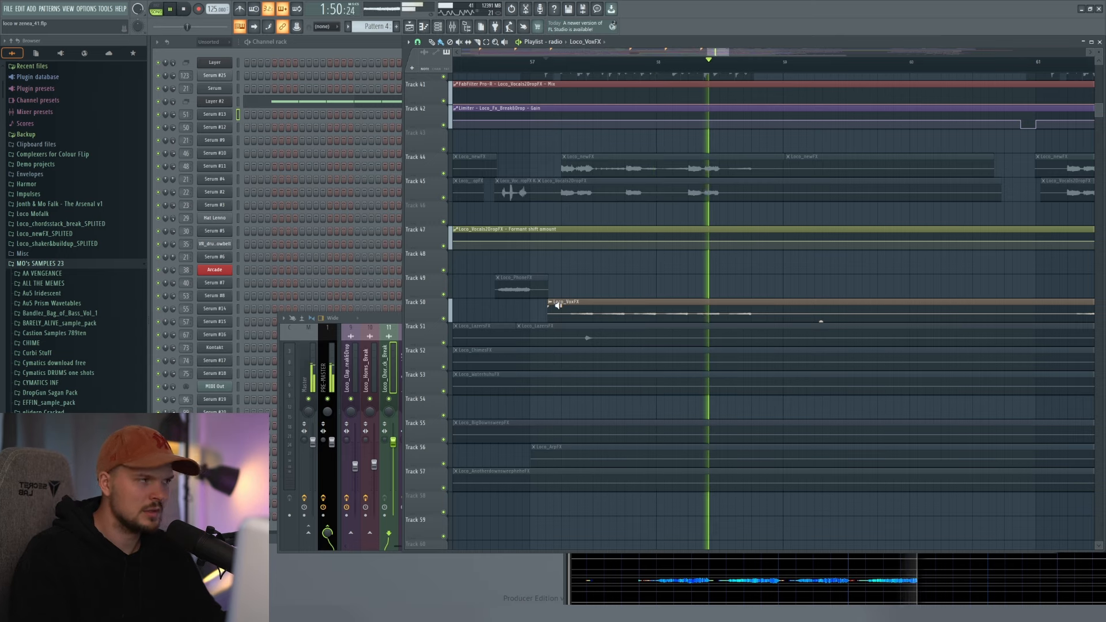
{"action": "key", "text": "space"}
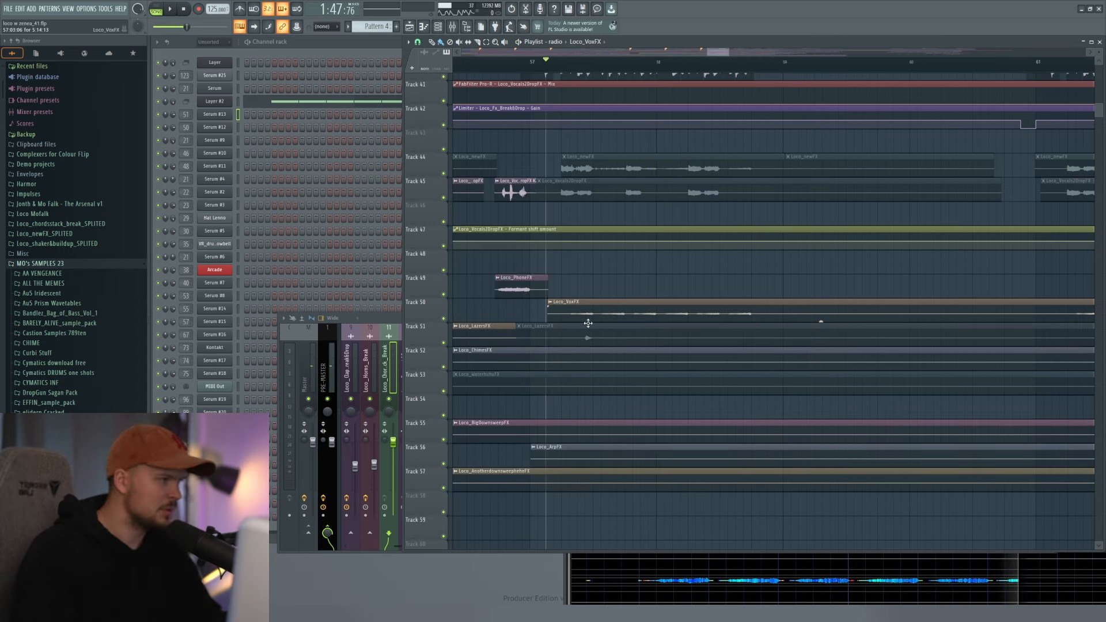
- Open the Loco_Percs&Fills_Break&Drop clip on Track 40, solo its mixer track and play it
{"action": "scroll", "coordinate": [570, 314], "scroll_direction": "up", "scroll_amount": 3}
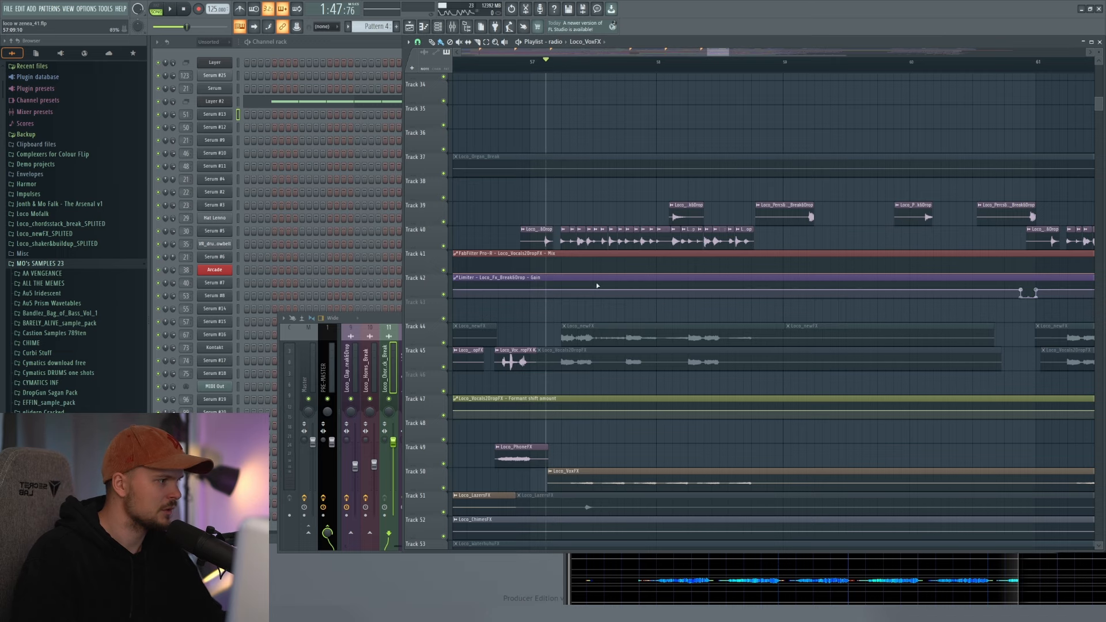
{"action": "double_click", "coordinate": [564, 242]}
{"action": "key", "text": "space"}
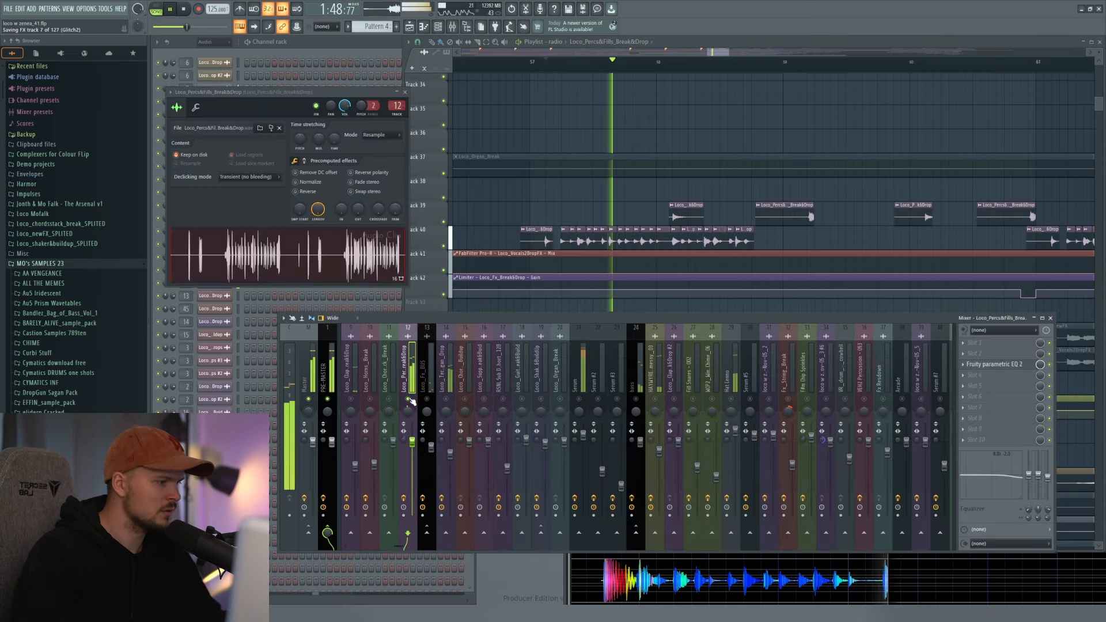
{"action": "key", "text": "space"}
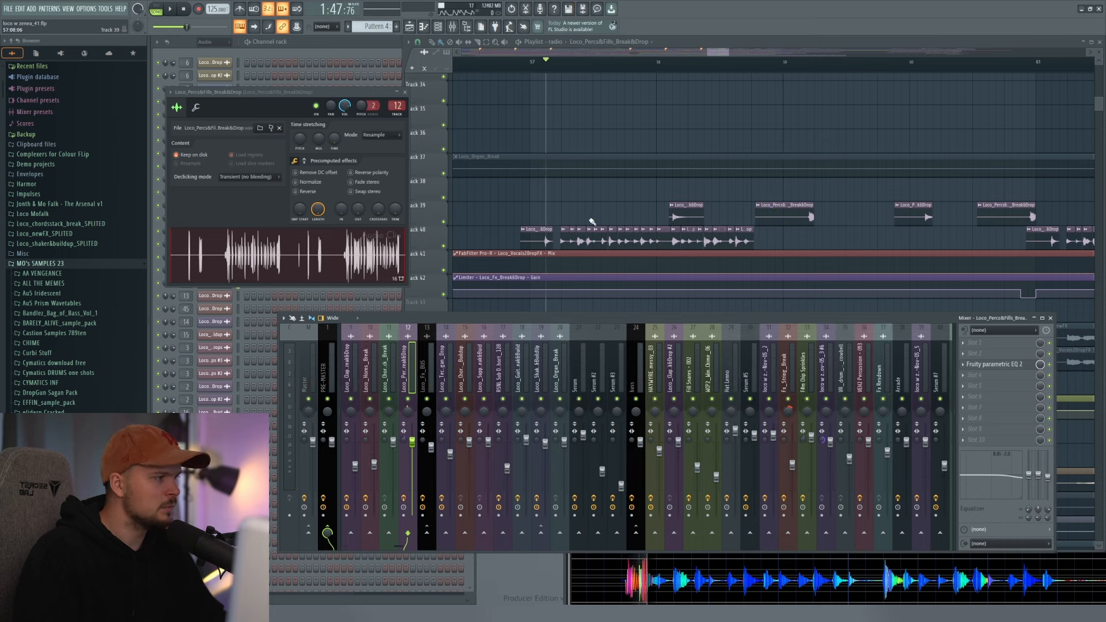
- Play the full drop while toggling the Loco_Percs&Fills_Break&Drop mixer track to compare it, and return to the playlist
{"action": "key", "text": "F5"}
{"action": "key", "text": "F9"}
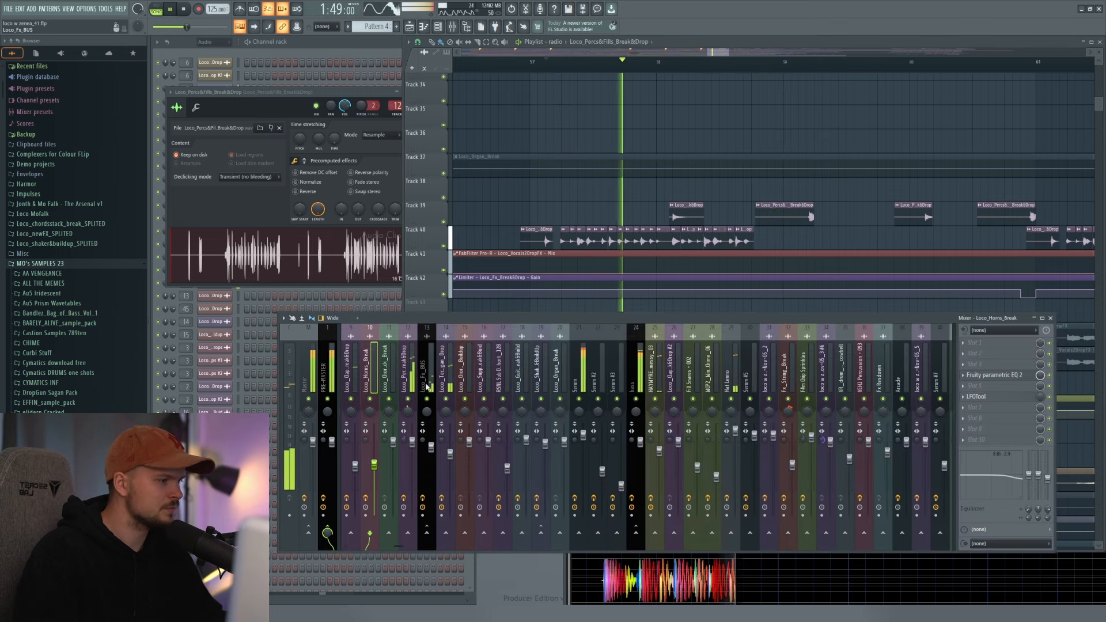
{"action": "right_click", "coordinate": [410, 398]}
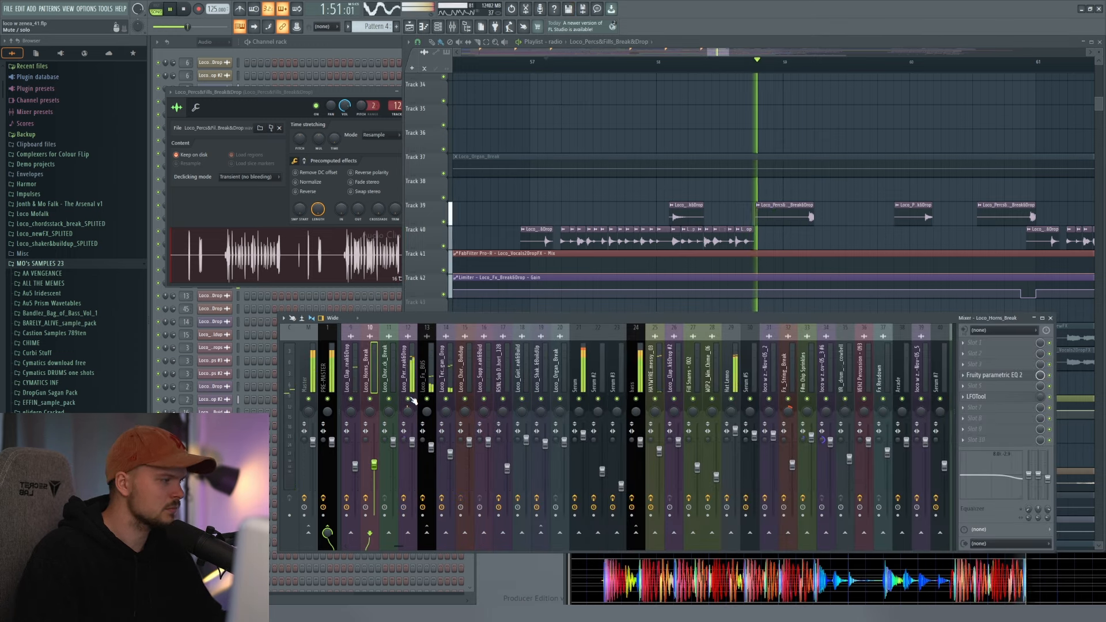
{"action": "key", "text": "space"}
{"action": "key", "text": "F5"}
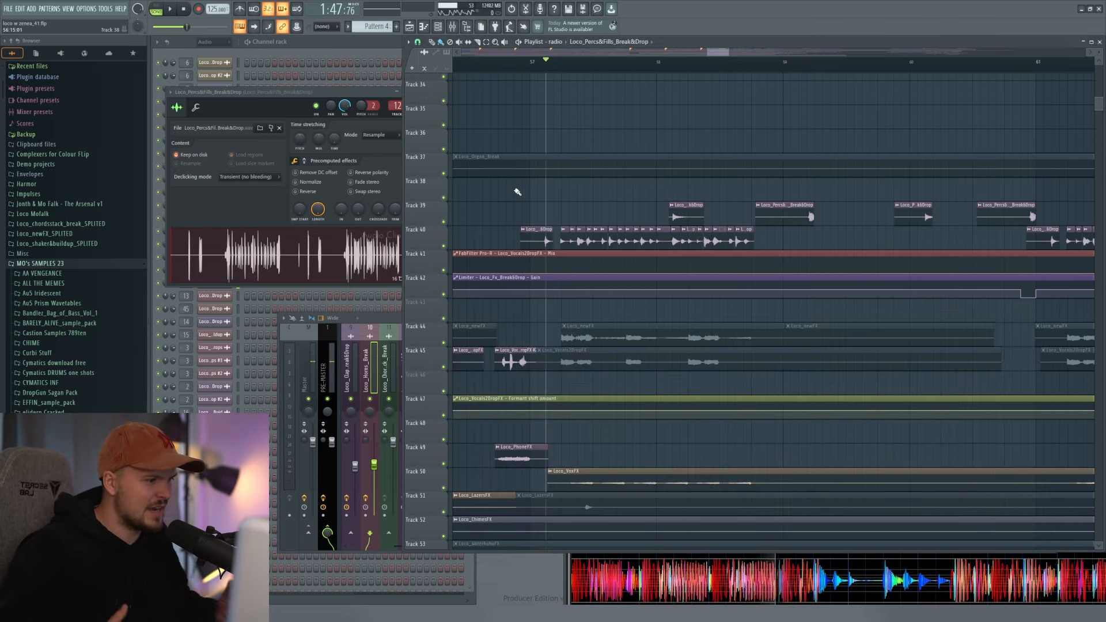
- Play the drop from bar 57 while viewing Tracks 72 to 91 and the mixer levels, and stop playback
{"action": "scroll", "coordinate": [636, 222], "scroll_direction": "up", "scroll_amount": 8}
{"action": "left_click_drag", "start_coordinate": [1099, 85], "coordinate": [1100, 190]}
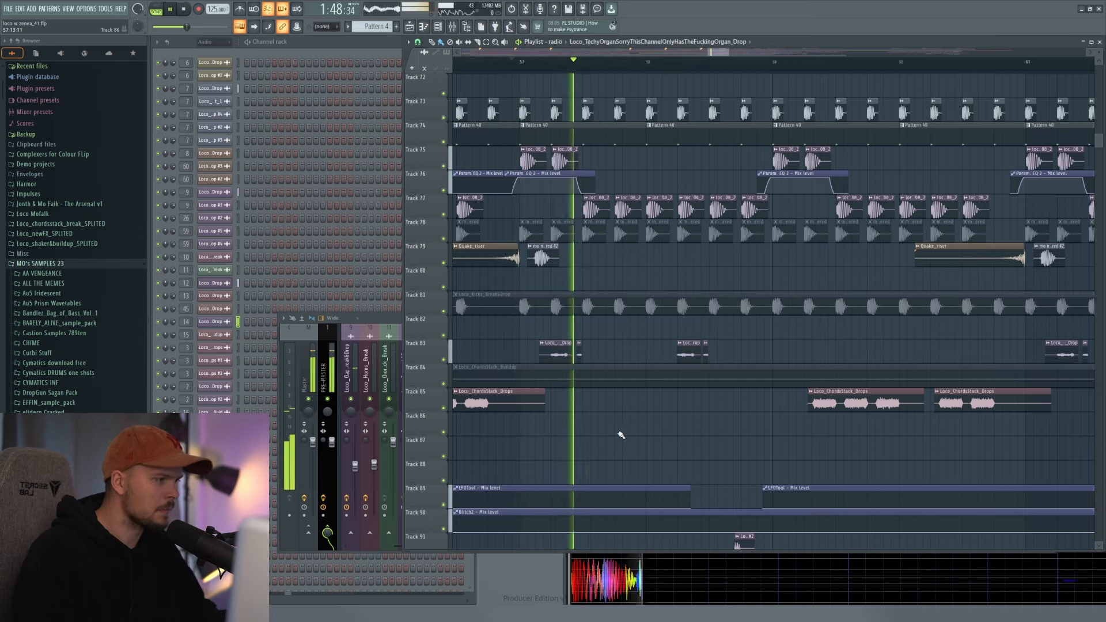
{"action": "left_click", "coordinate": [401, 392]}
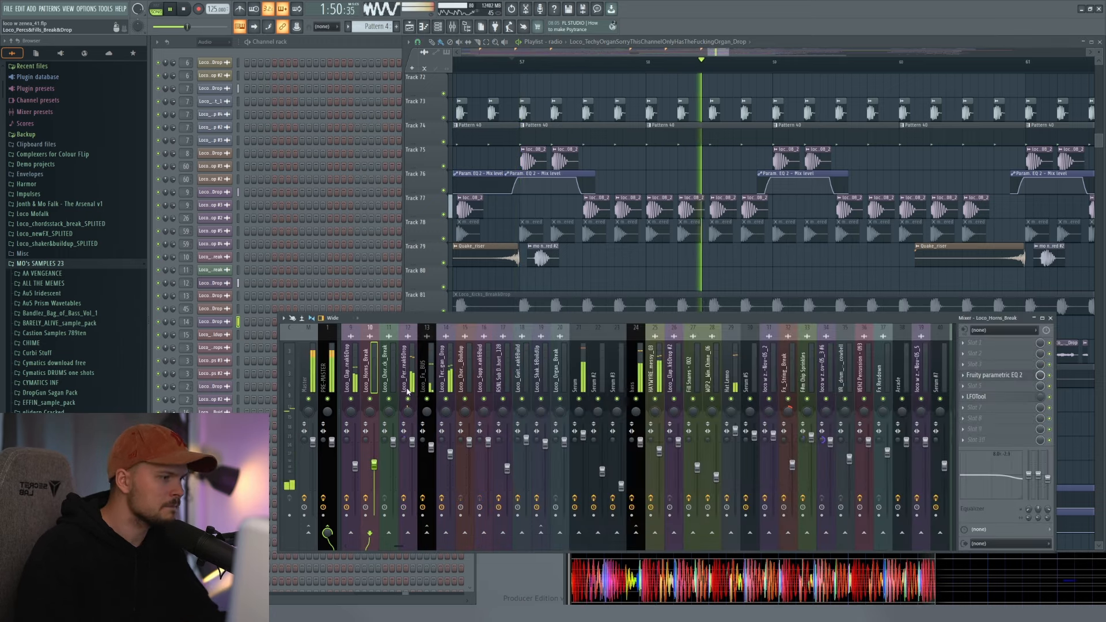
{"action": "left_click", "coordinate": [618, 273]}
{"action": "key", "text": "space"}
- Find the Loco_PhoneFX clip on Track 49 and the Loco_Vocals2DropFX clip on Track 45 and solo each for playback
{"action": "scroll", "coordinate": [676, 413], "scroll_direction": "down", "scroll_amount": 15}
{"action": "scroll", "coordinate": [677, 413], "scroll_direction": "left", "scroll_amount": 2}
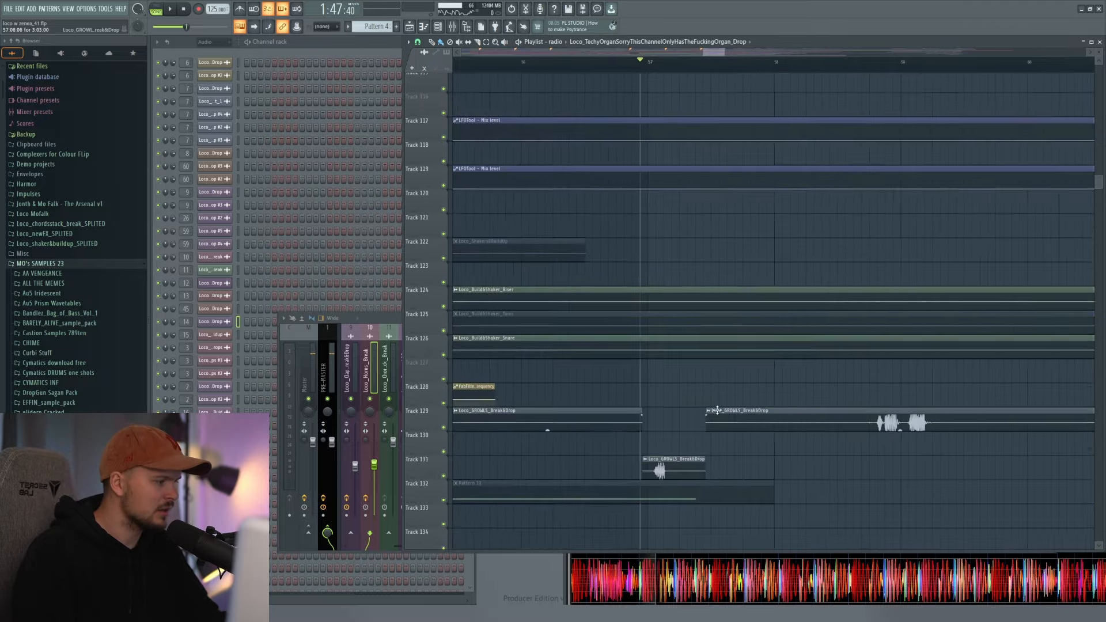
{"action": "scroll", "coordinate": [716, 415], "scroll_direction": "down", "scroll_amount": 6}
{"action": "scroll", "coordinate": [720, 230], "scroll_direction": "up", "scroll_amount": 20}
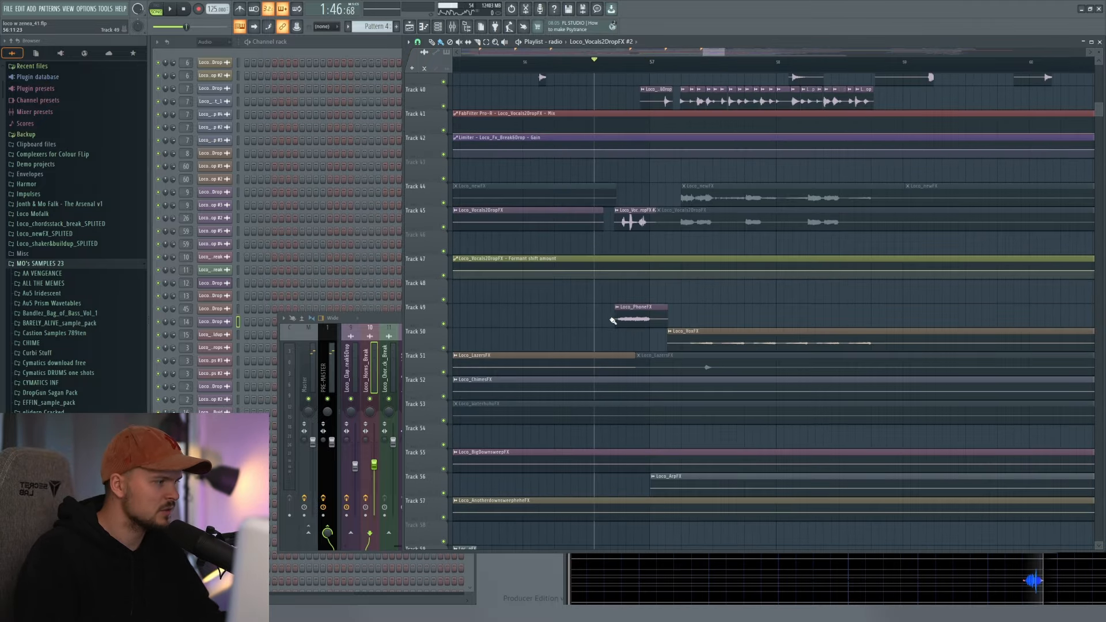
{"action": "left_click", "coordinate": [613, 321]}
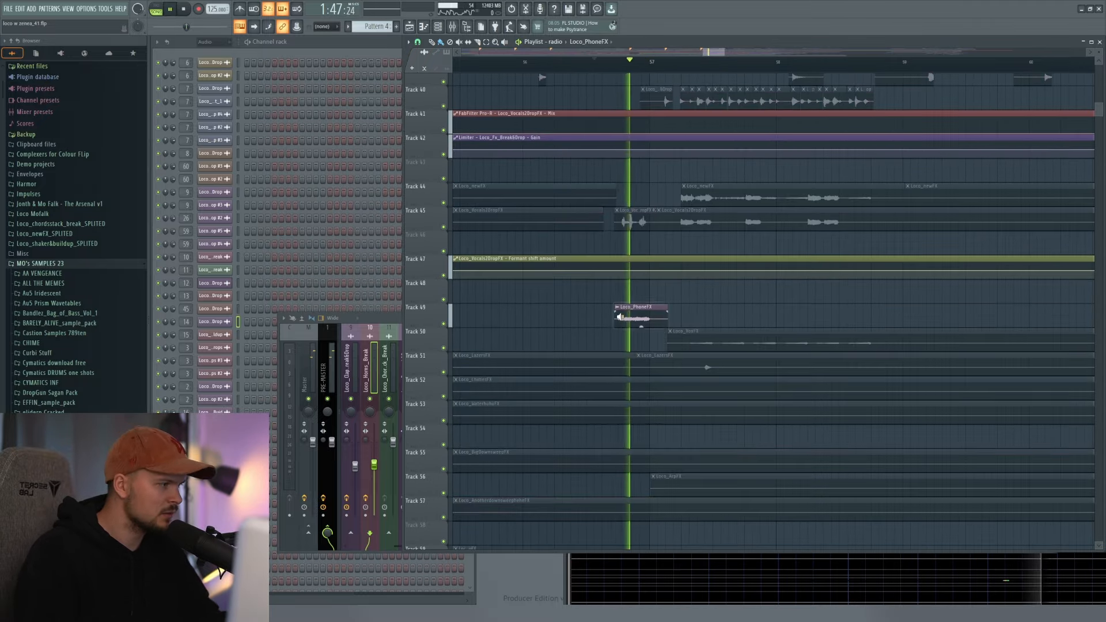
{"action": "left_click", "coordinate": [620, 222]}
{"action": "scroll", "coordinate": [646, 320], "scroll_direction": "up", "scroll_amount": 5}
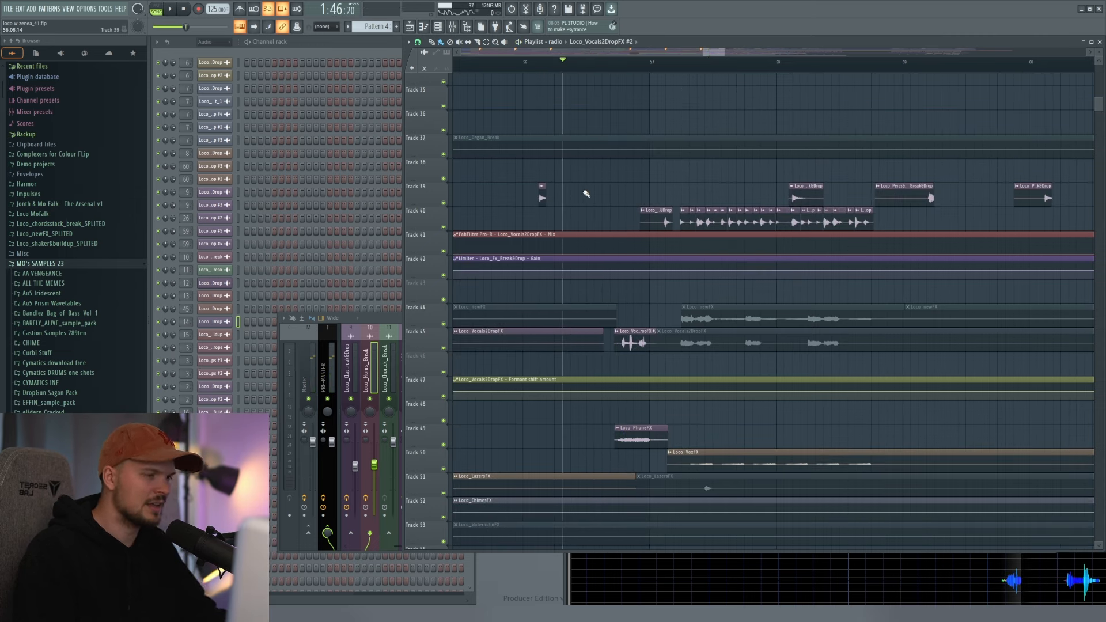
- Play the full drop from bar 56 and examine the Loco_GROWLS_Break&Drop clips on Tracks 129 and 131
{"action": "key", "text": "space"}
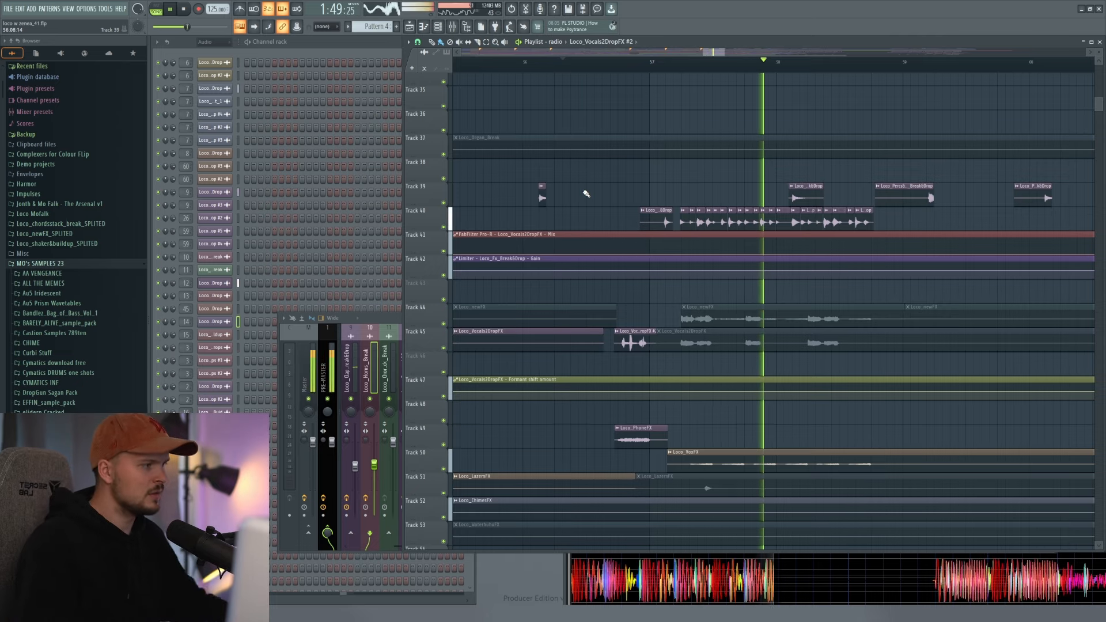
{"action": "left_click_drag", "start_coordinate": [1099, 104], "coordinate": [1102, 149]}
{"action": "left_click_drag", "start_coordinate": [1104, 148], "coordinate": [1104, 191]}
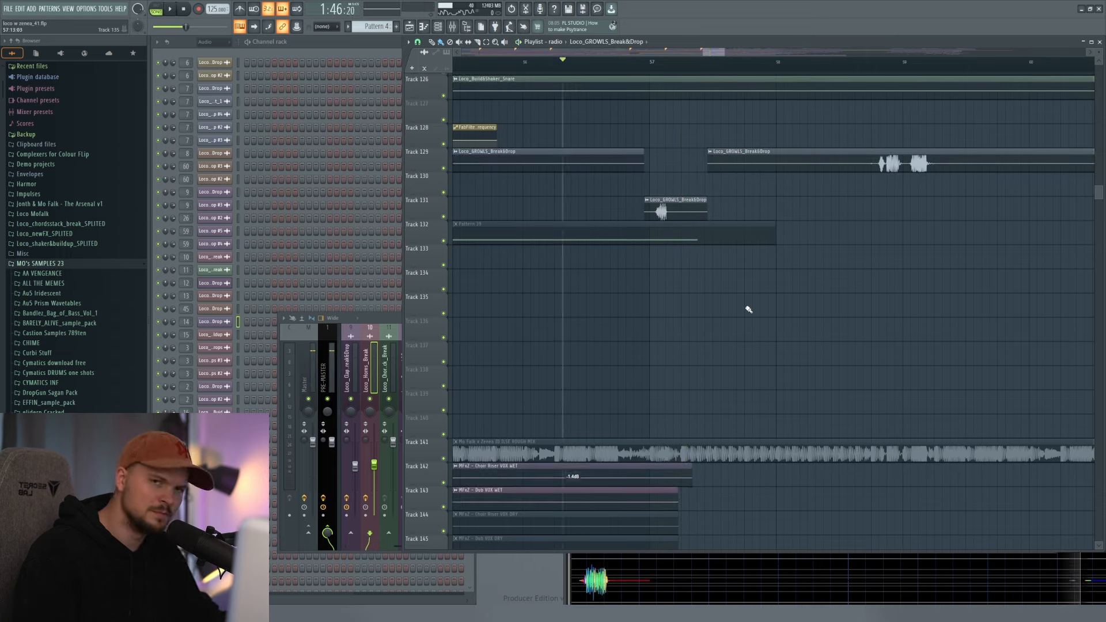
{"action": "key", "text": "space"}
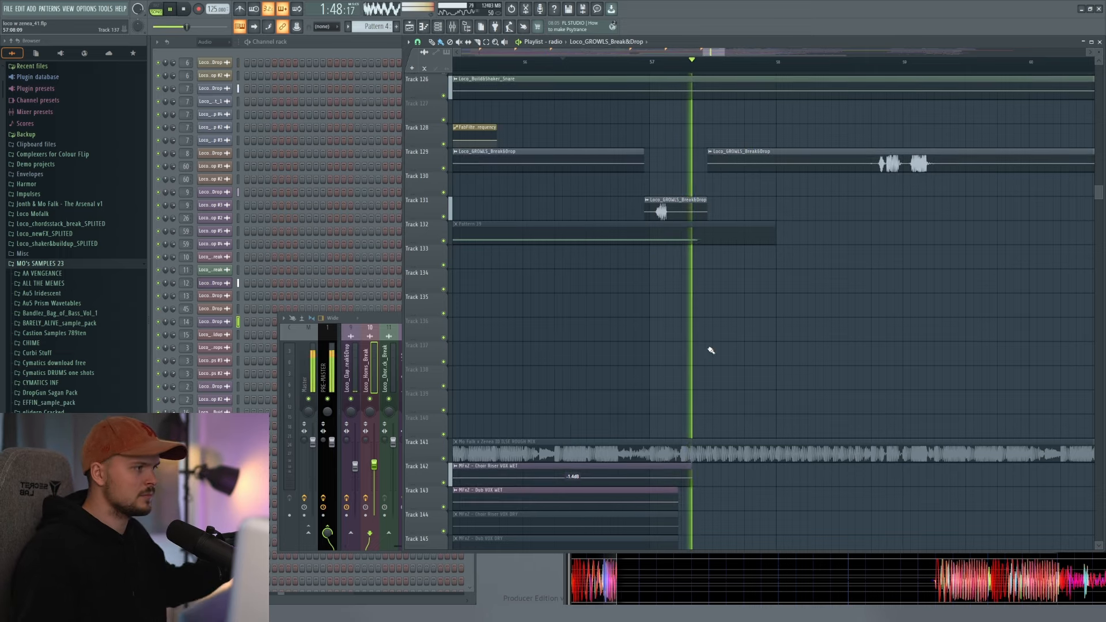
{"action": "scroll", "coordinate": [689, 289], "scroll_direction": "up", "scroll_amount": 8}
{"action": "key", "text": "space"}
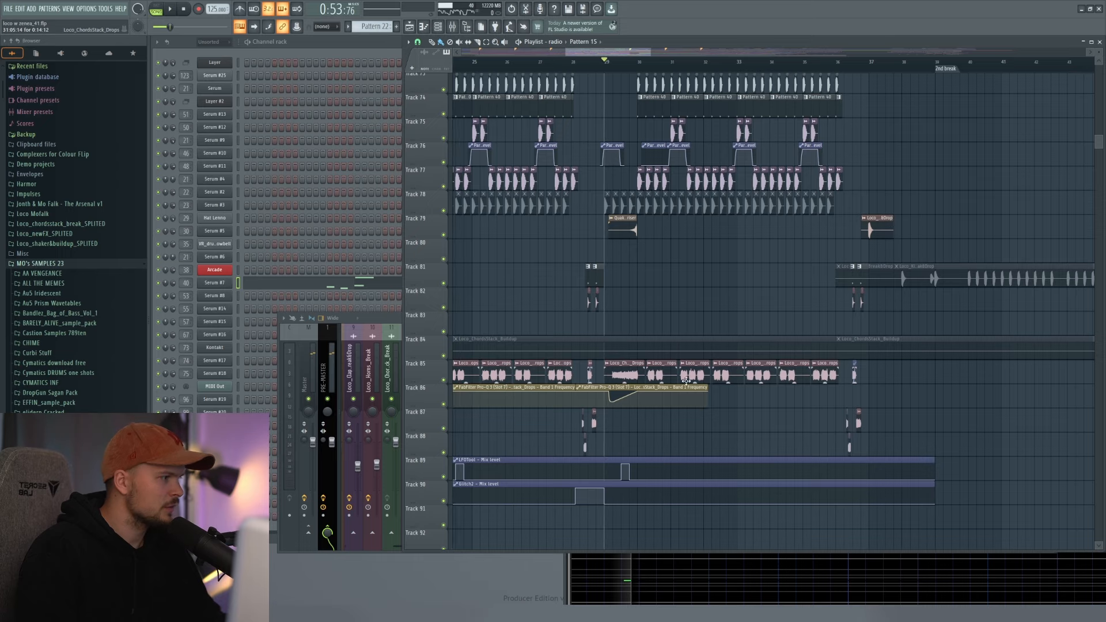
- Play the first drop from bar 29, open Pattern 15 on Track 106 and locate the Serum #5 mixer track
{"action": "scroll", "coordinate": [662, 259], "scroll_direction": "down", "scroll_amount": 10}
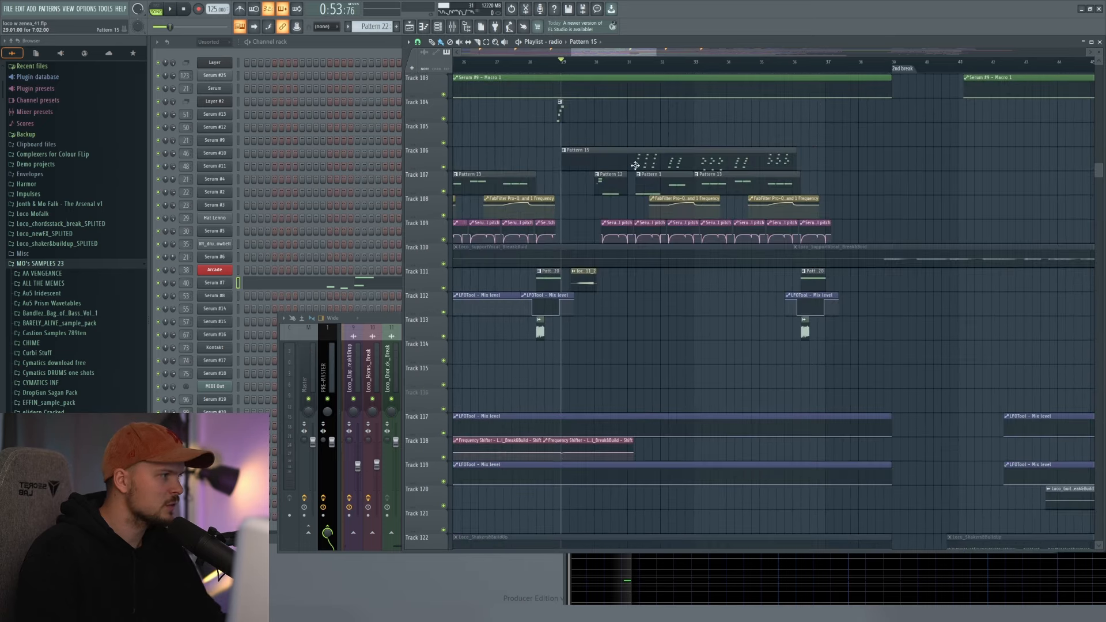
{"action": "key", "text": "space"}
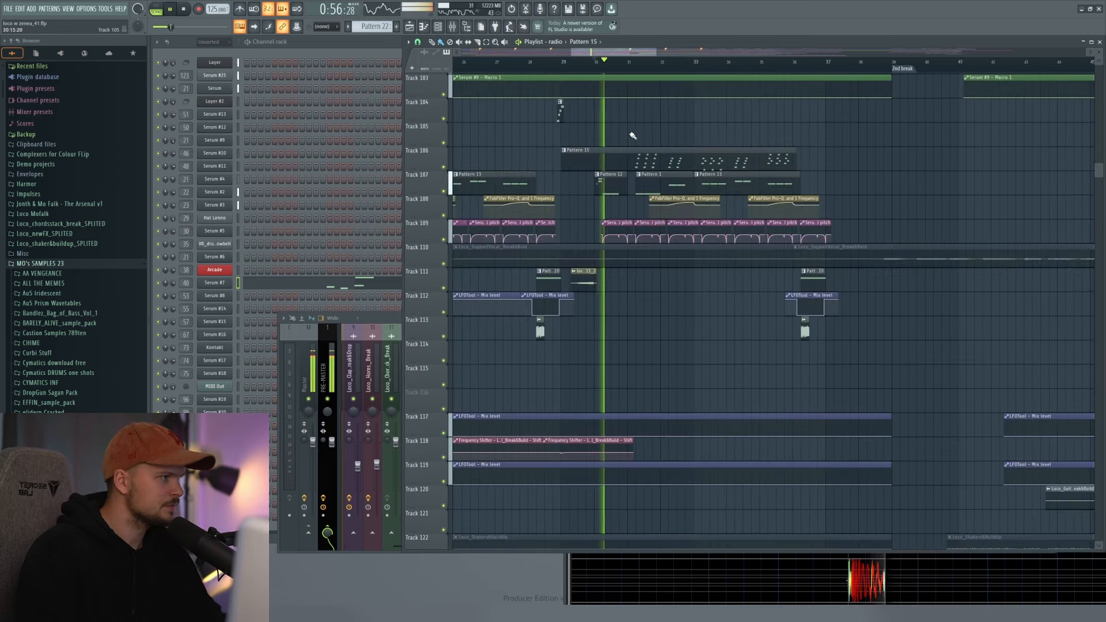
{"action": "left_click", "coordinate": [635, 167]}
{"action": "left_click", "coordinate": [184, 230]}
{"action": "double_click", "coordinate": [184, 230]}
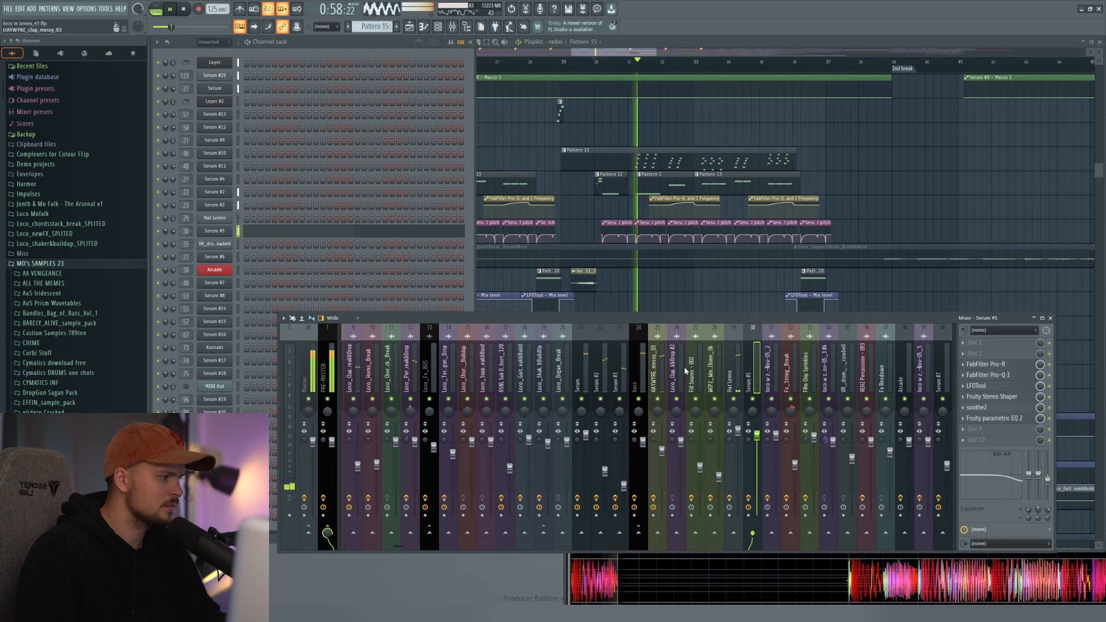
- Solo the Serum #5 mixer track for playback and inspect its BELL - Russian Winter patch
{"action": "right_click", "coordinate": [755, 400]}
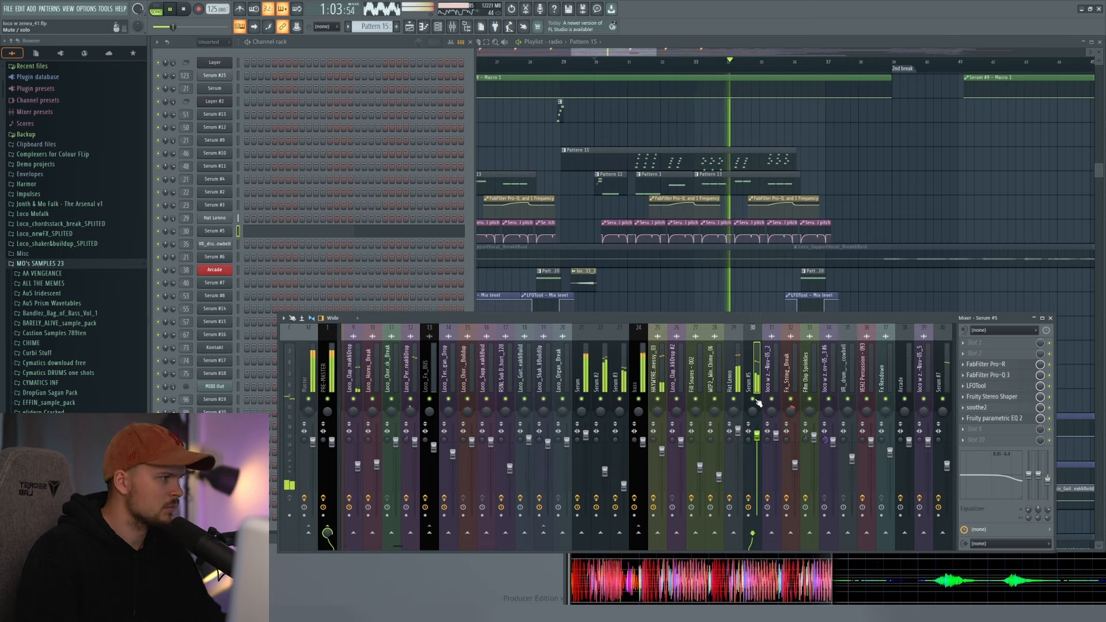
{"action": "right_click", "coordinate": [756, 400]}
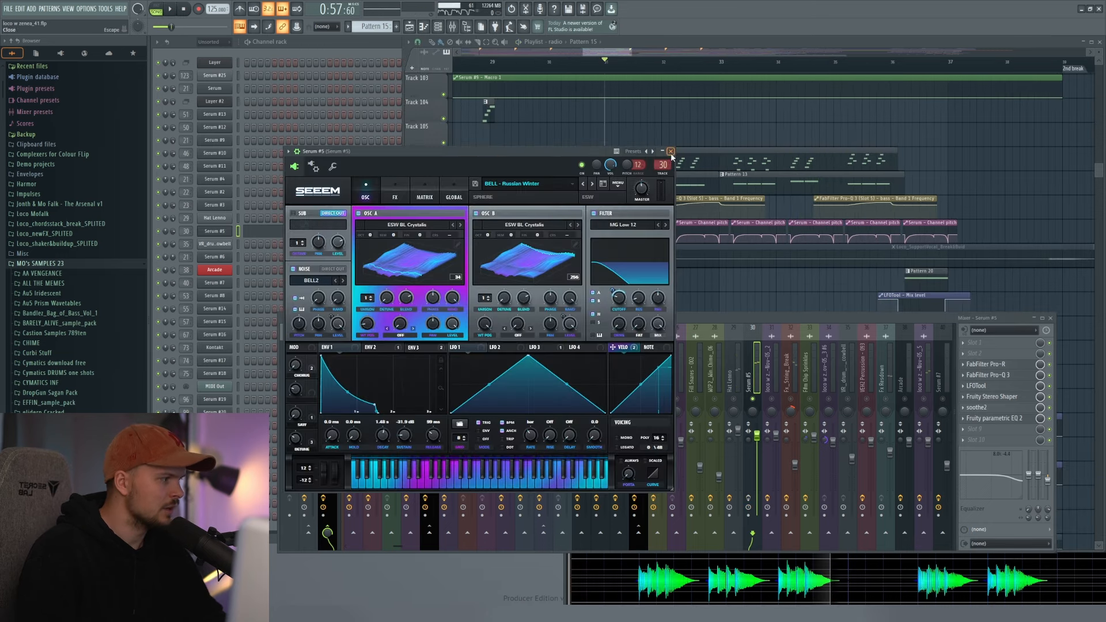
{"action": "left_click", "coordinate": [671, 152]}
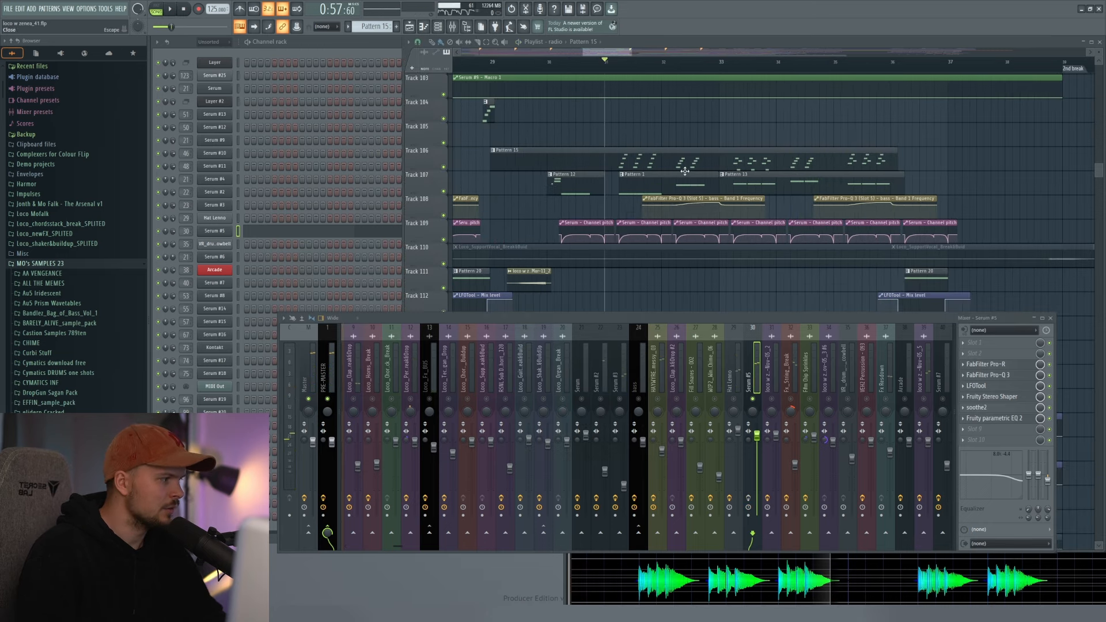
{"action": "right_click", "coordinate": [756, 400]}
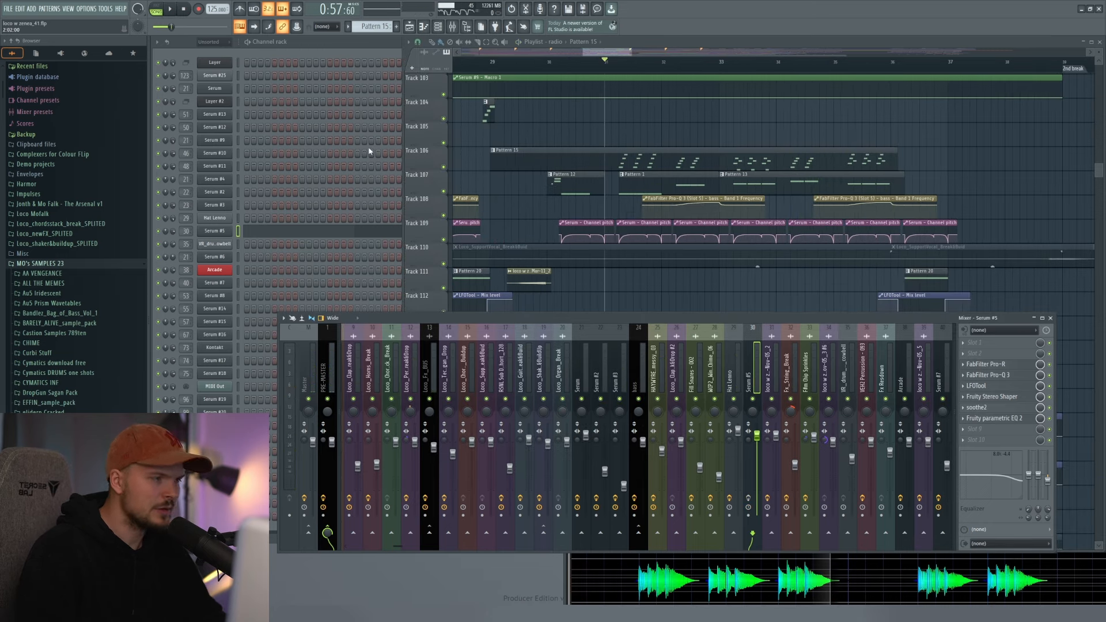
{"action": "key", "text": "space"}
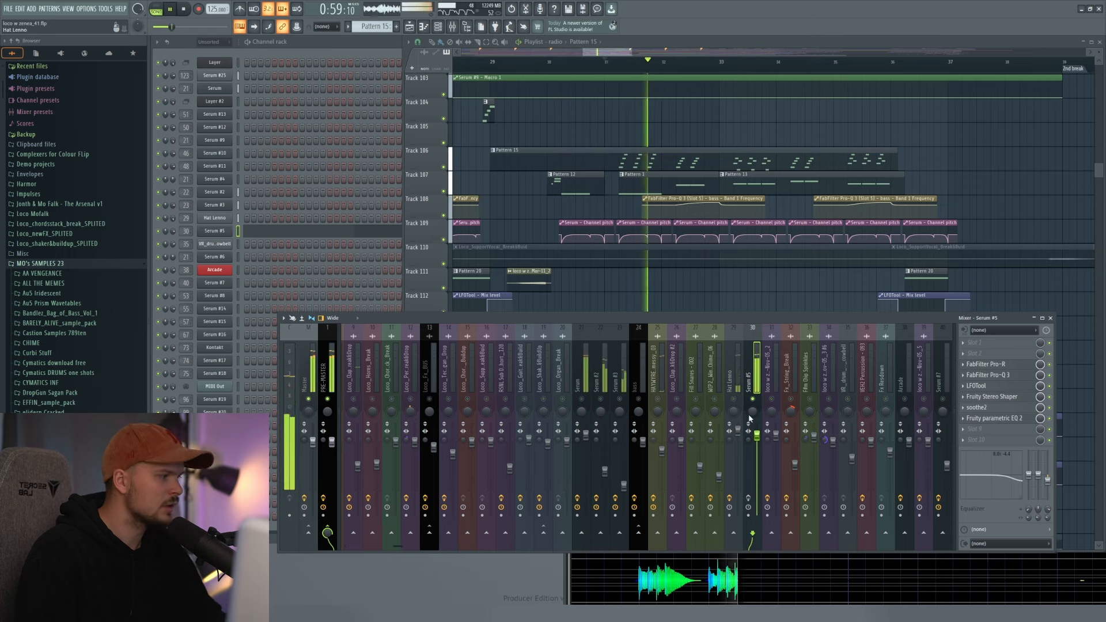
{"action": "key", "text": "space"}
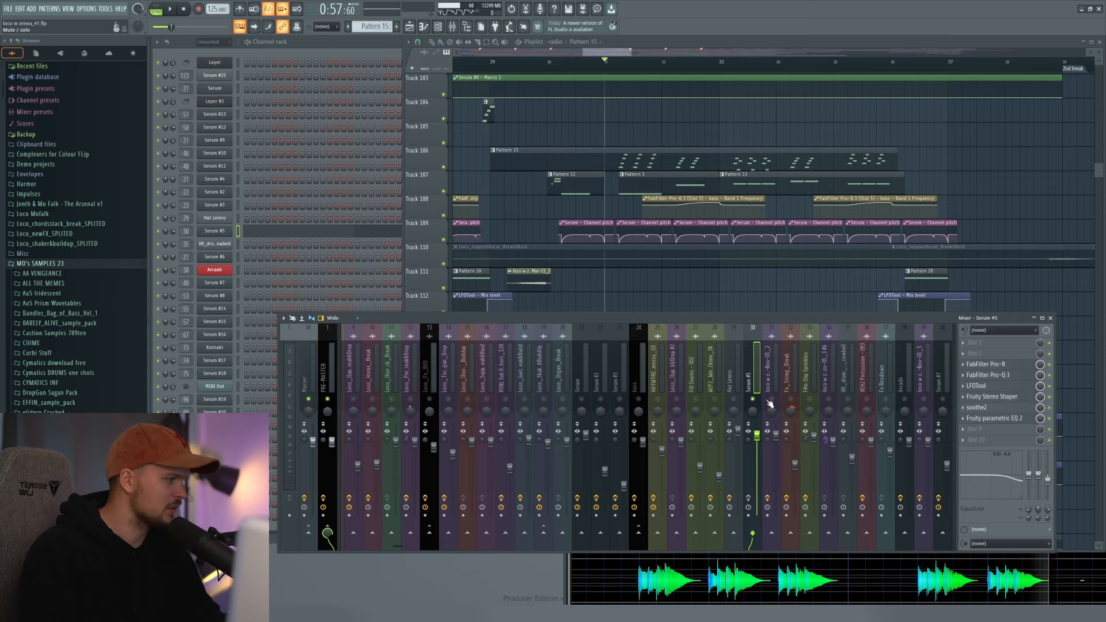
- Inspect the Fruity Stereo Shaper, soothe2 and FabFilter Pro-R settings on the Serum #5 mixer track
{"action": "left_click", "coordinate": [1007, 397]}
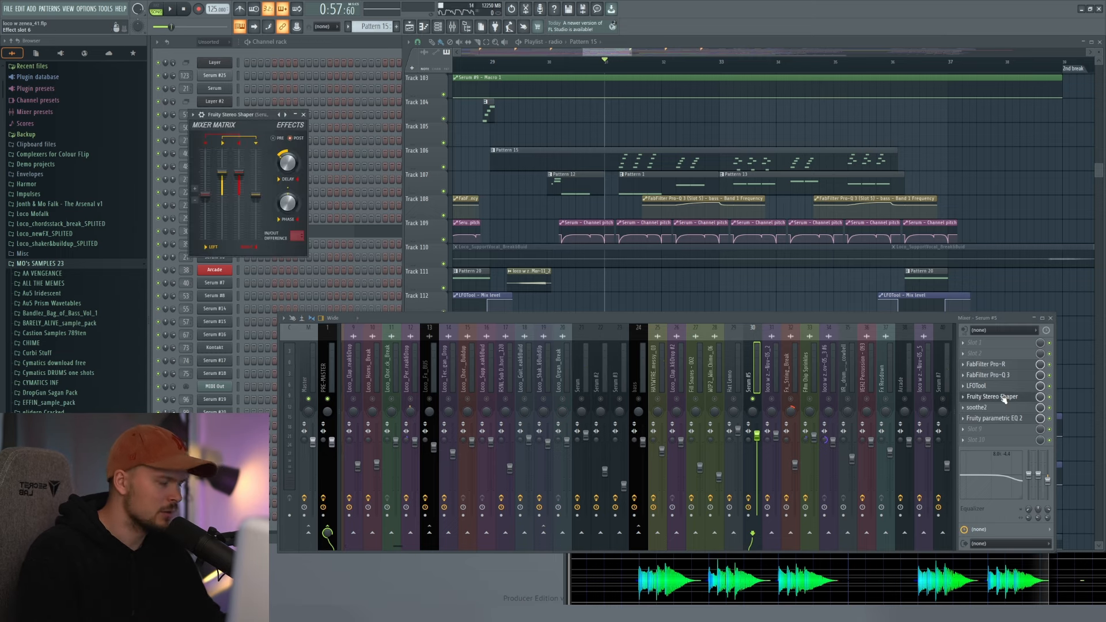
{"action": "left_click", "coordinate": [1006, 398]}
{"action": "left_click", "coordinate": [992, 409]}
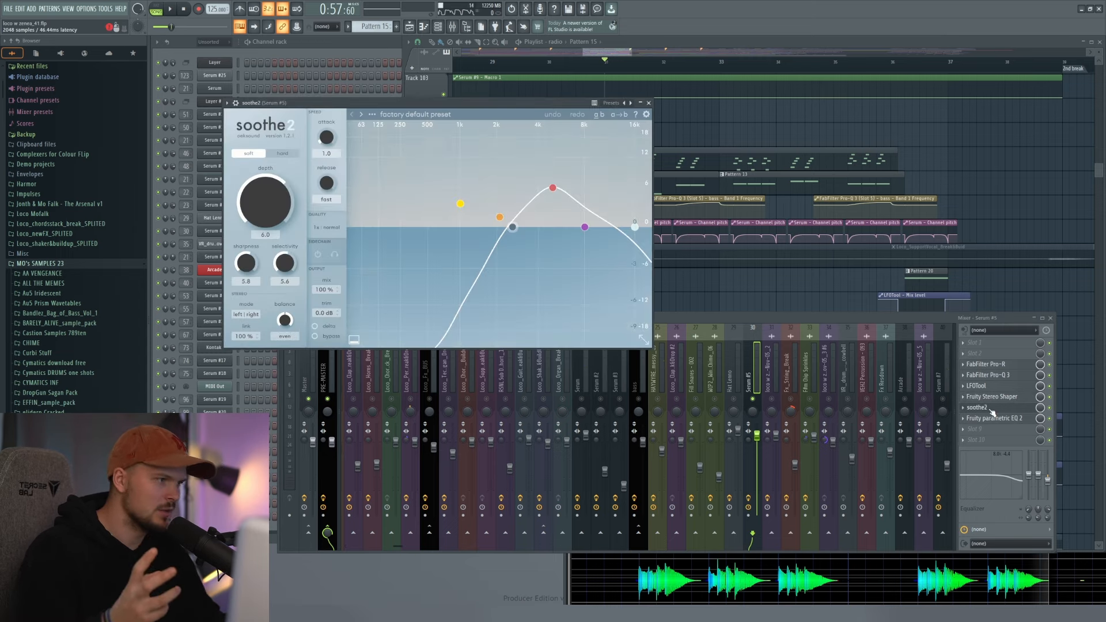
{"action": "left_click", "coordinate": [991, 409]}
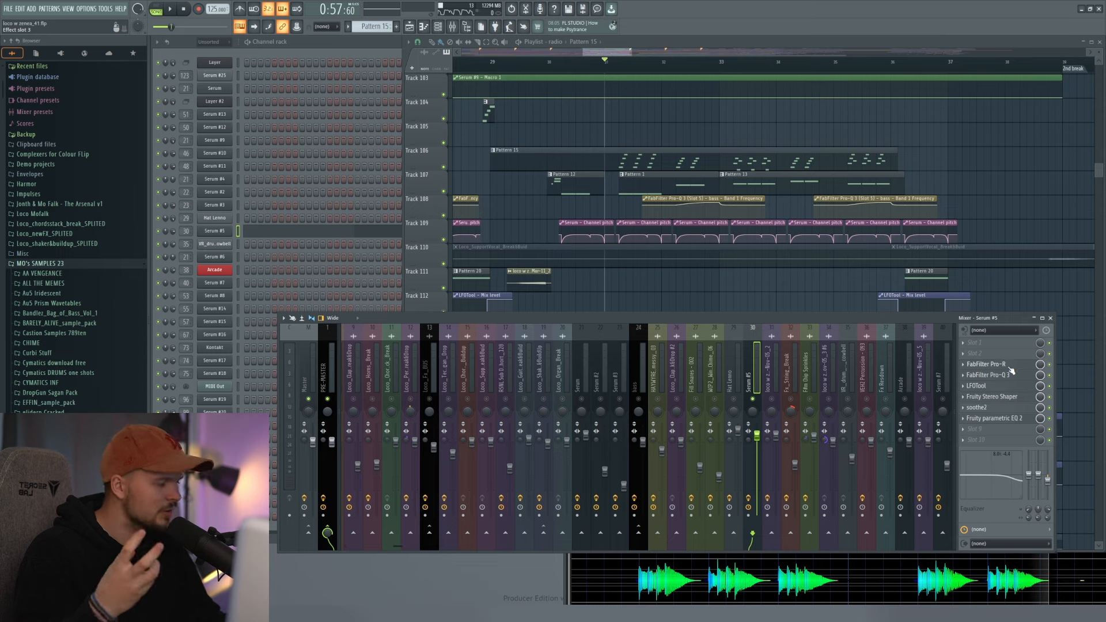
{"action": "left_click", "coordinate": [1010, 366]}
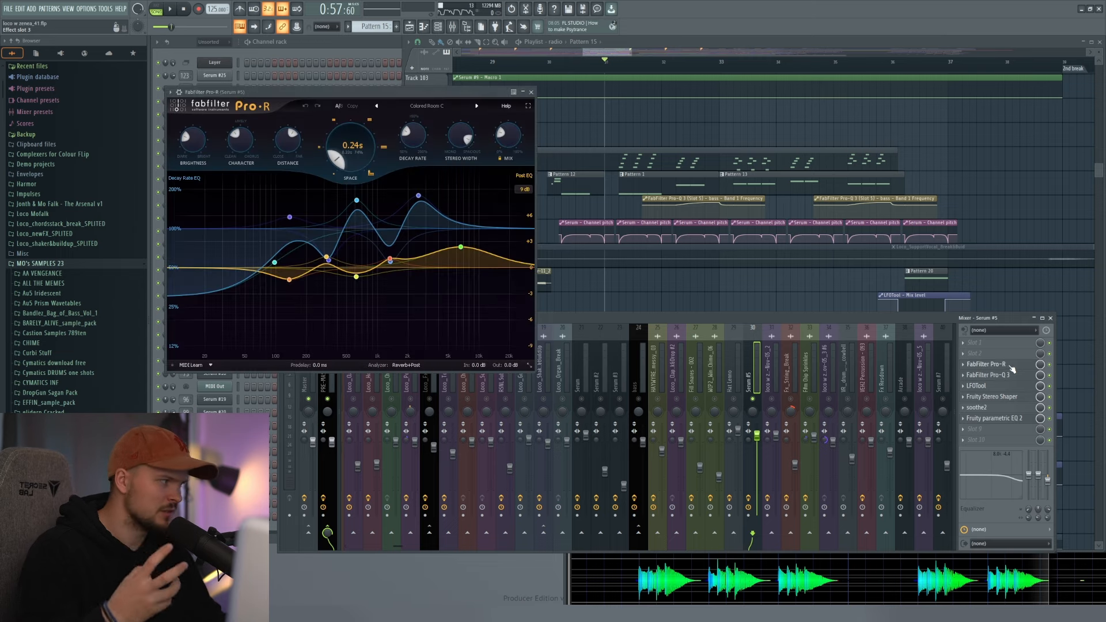
{"action": "left_click", "coordinate": [531, 93]}
- Play the soloed Serum #5 track while inspecting its FabFilter Pro-Q 3 curve
{"action": "key", "text": "space"}
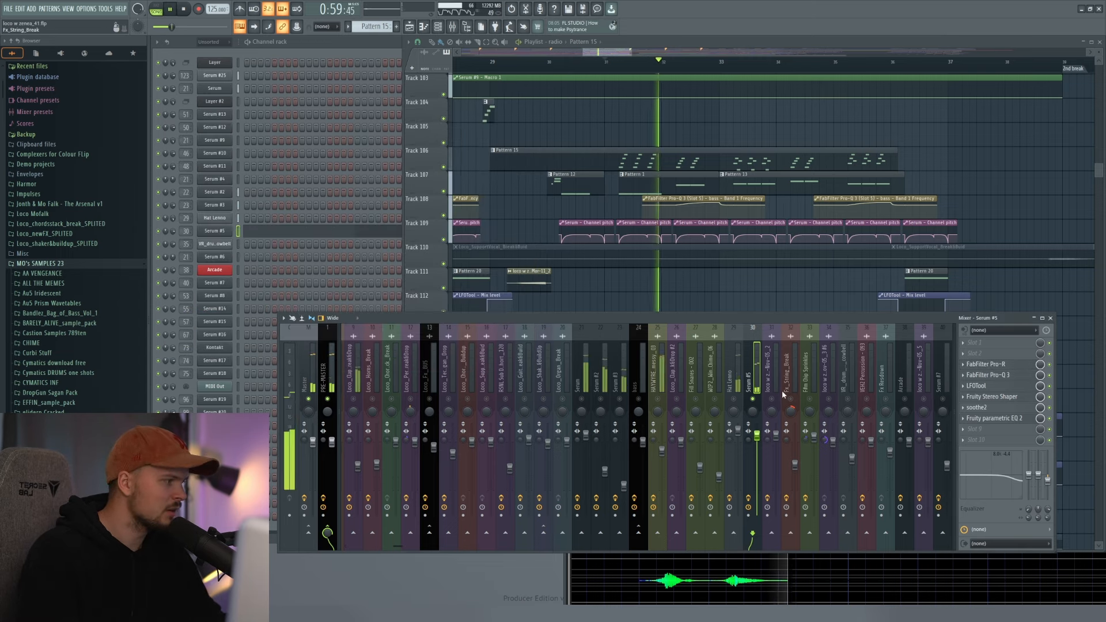
{"action": "left_click", "coordinate": [1000, 376]}
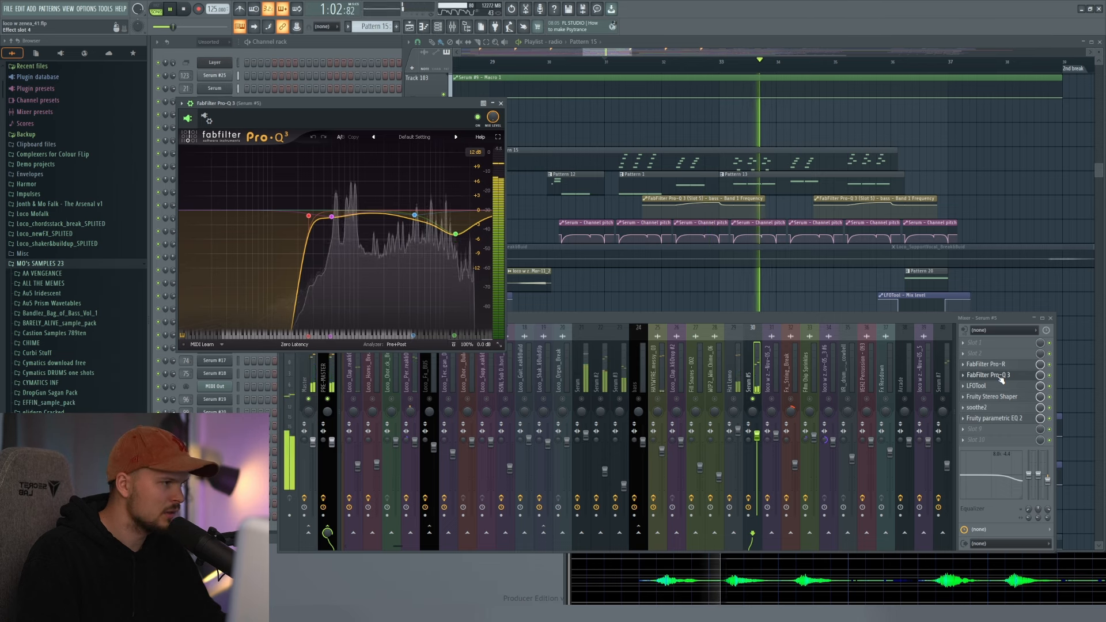
{"action": "left_click", "coordinate": [1002, 377]}
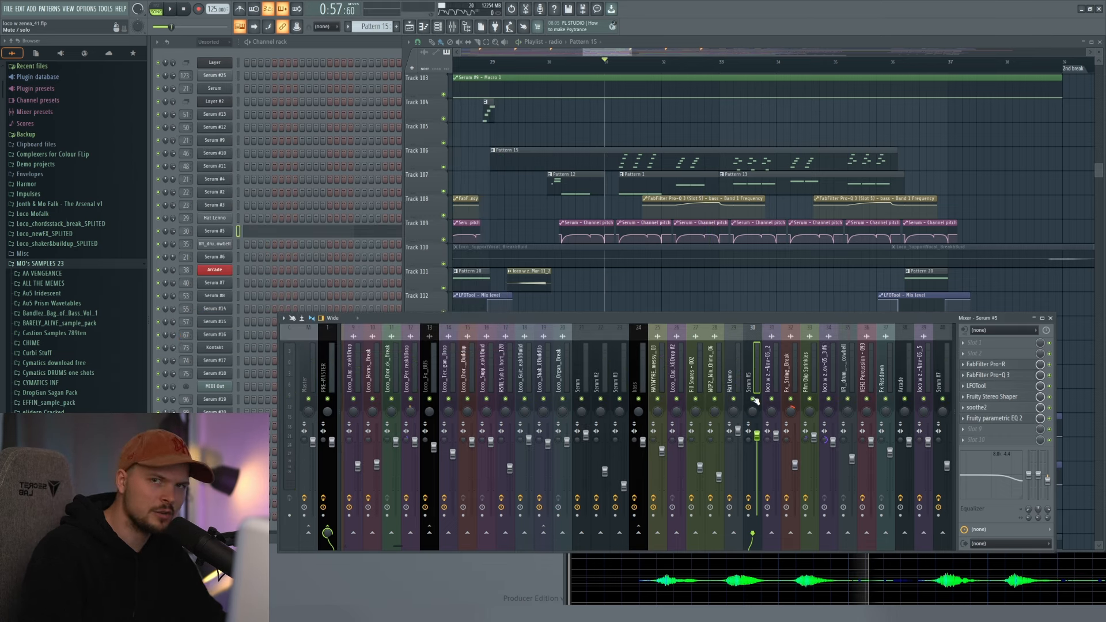
- Replay the first drop with all mixer tracks active to hear Serum #5 in context
{"action": "key", "text": "space"}
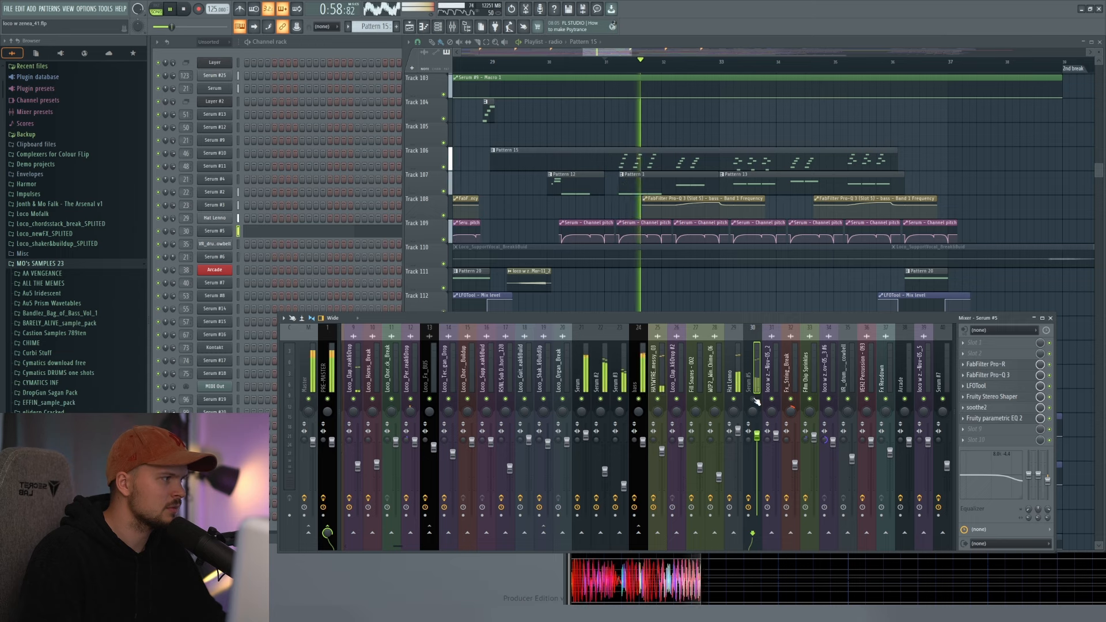
{"action": "key", "text": "space"}
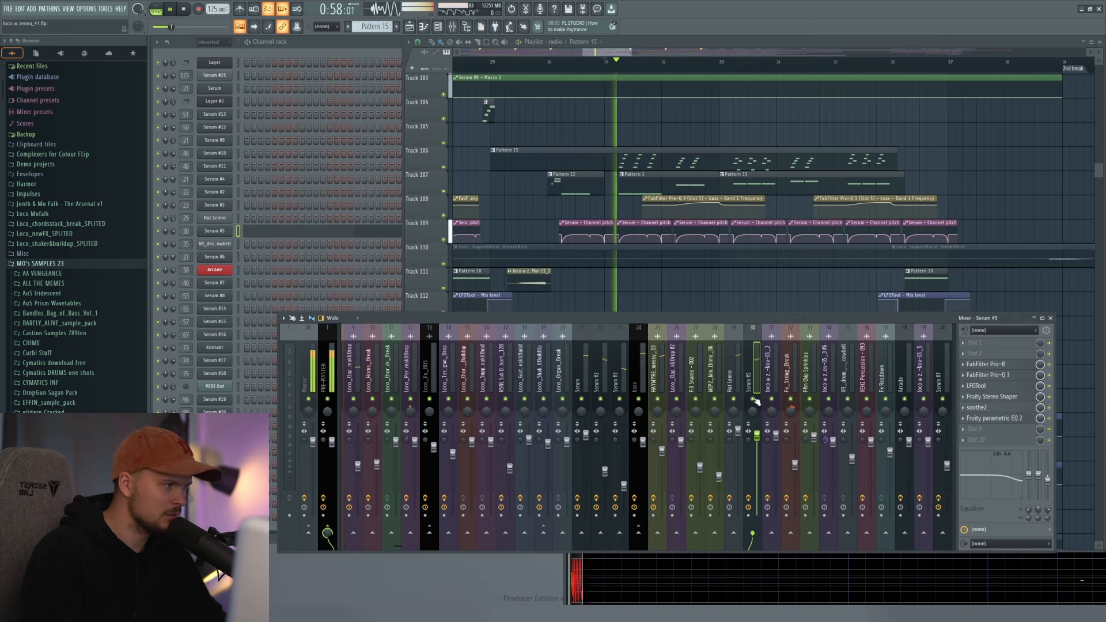
{"action": "key", "text": "space"}
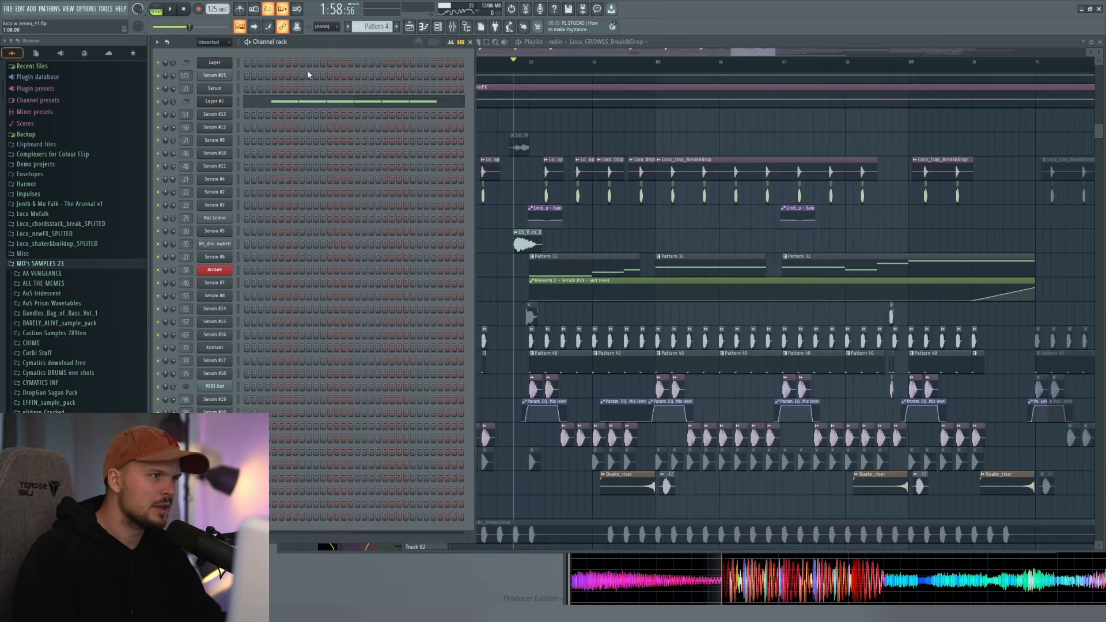
- Find the first Pattern 31 clip on Track 70 near bar 63 and solo it for playback
{"action": "left_click", "coordinate": [611, 105]}
{"action": "scroll", "coordinate": [596, 70], "scroll_direction": "up", "scroll_amount": 3}
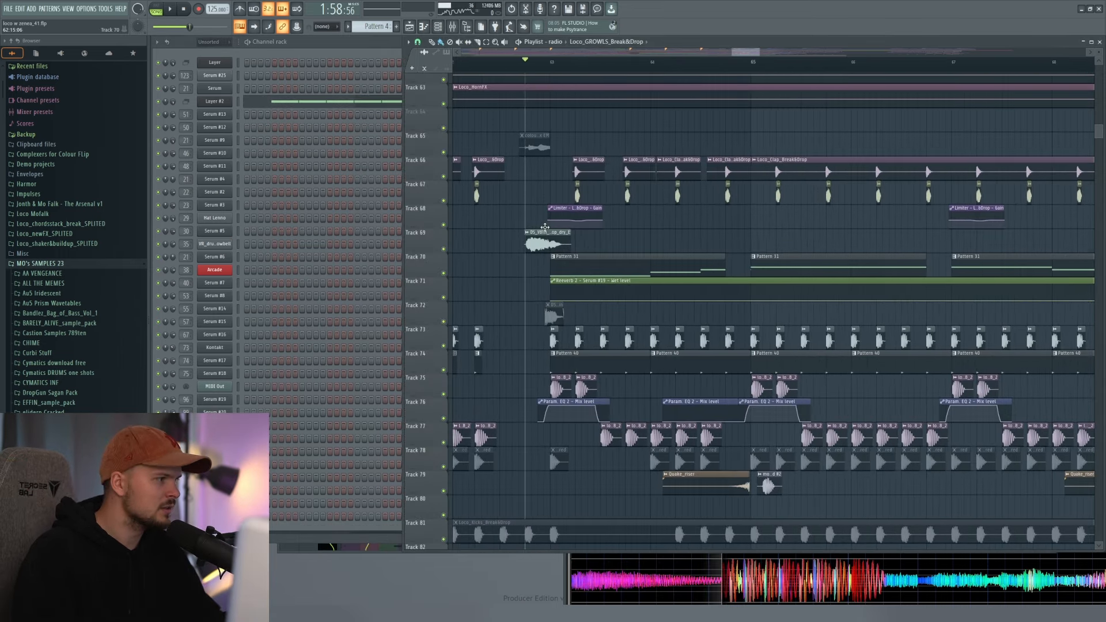
{"action": "scroll", "coordinate": [550, 248], "scroll_direction": "right", "scroll_amount": 2}
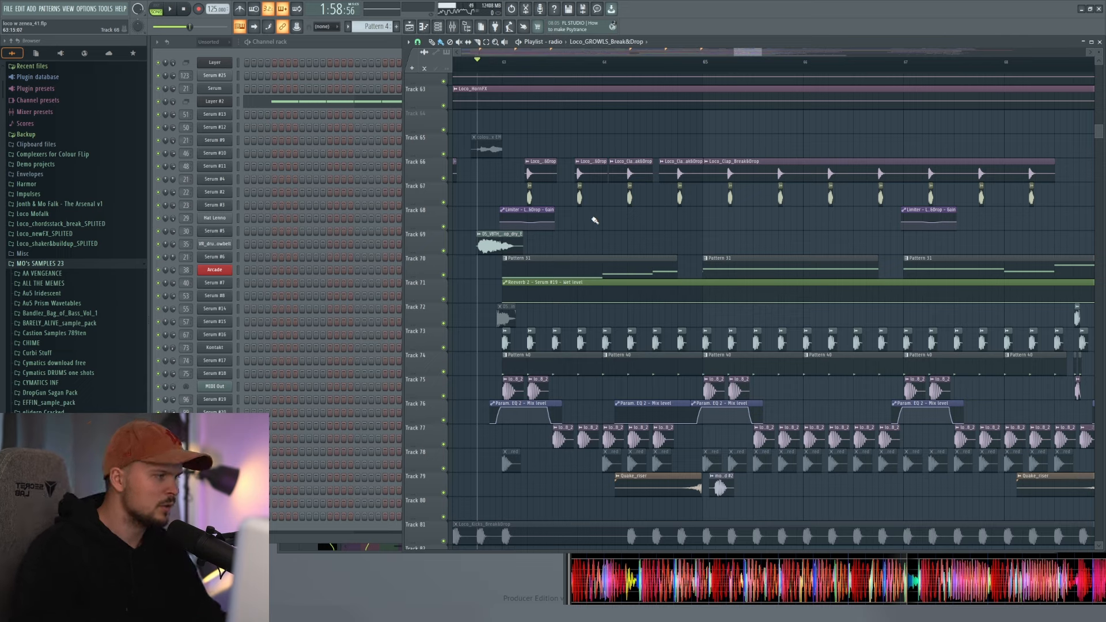
{"action": "right_click", "coordinate": [534, 268]}
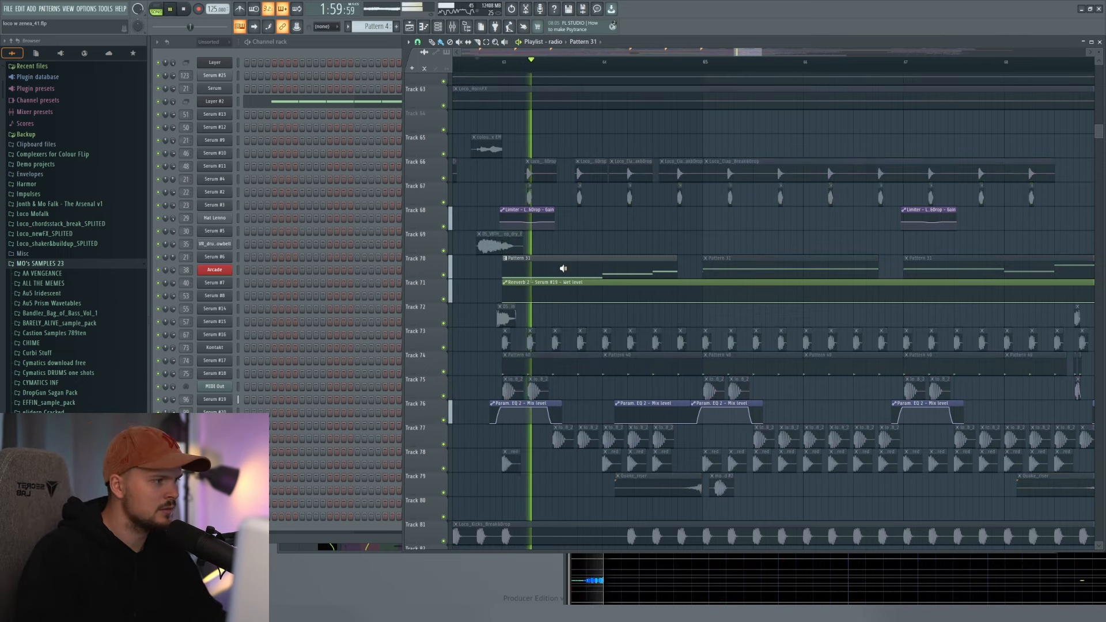
- Play the full drop from bar 63 and mute the Pattern 31 clips on Track 70 for comparison
{"action": "left_click", "coordinate": [507, 68]}
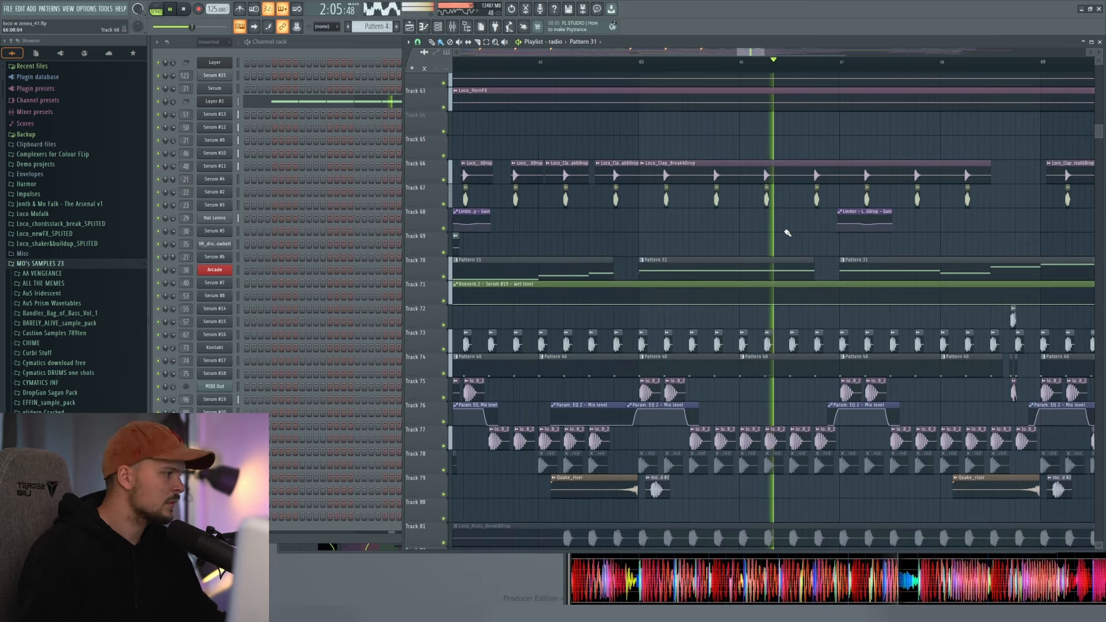
{"action": "key", "text": "space"}
{"action": "scroll", "coordinate": [632, 259], "scroll_direction": "down", "scroll_amount": 3}
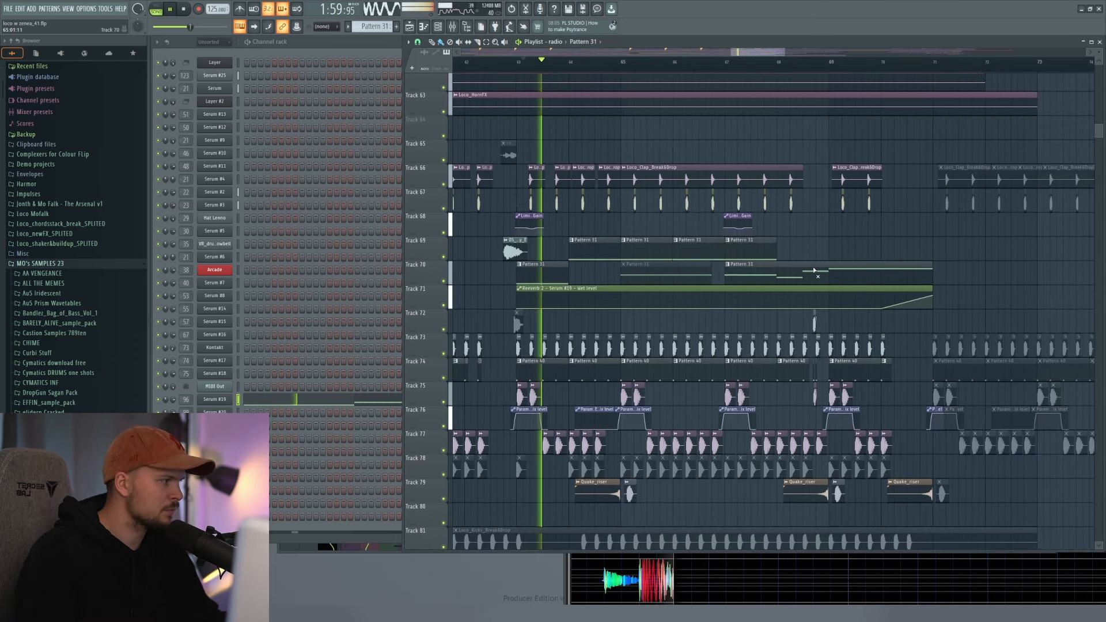
{"action": "right_click", "coordinate": [814, 273], "text": "alt"}
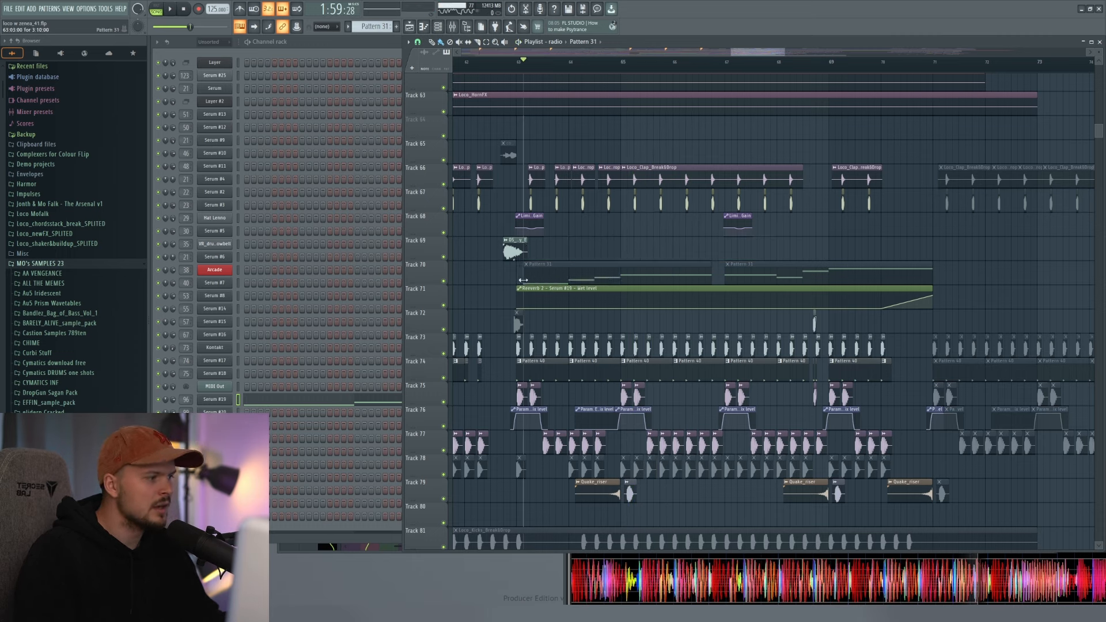
- Audition the Loco_DownsweepFX clip on Track 59 and look through the FX and growl tracks leading into the 2nd break
{"action": "key", "text": "space"}
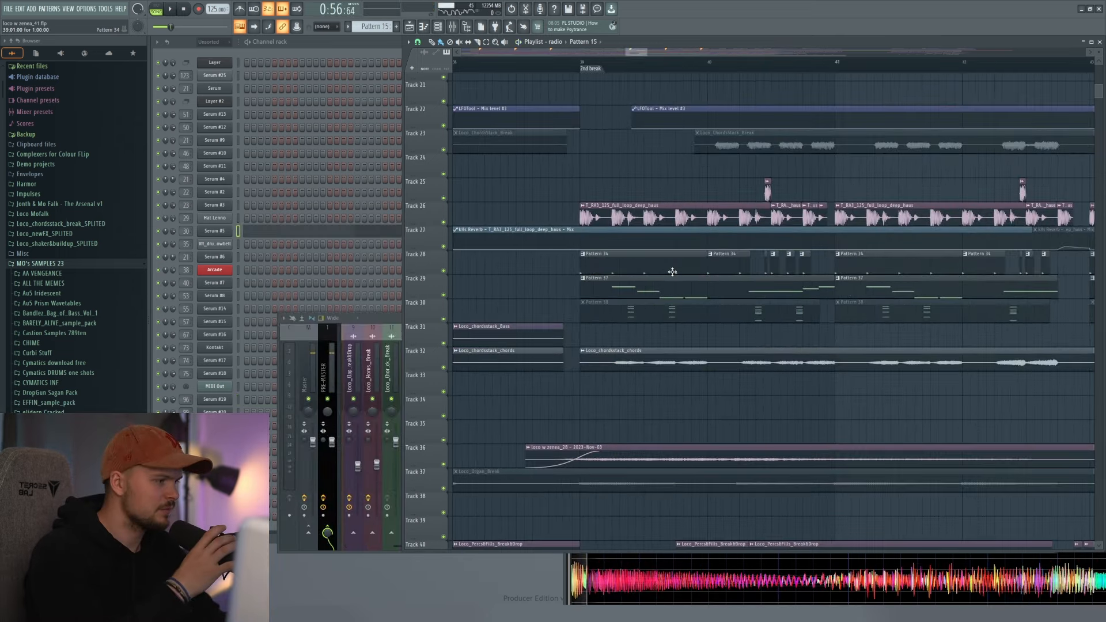
{"action": "scroll", "coordinate": [617, 459], "scroll_direction": "down", "scroll_amount": 10}
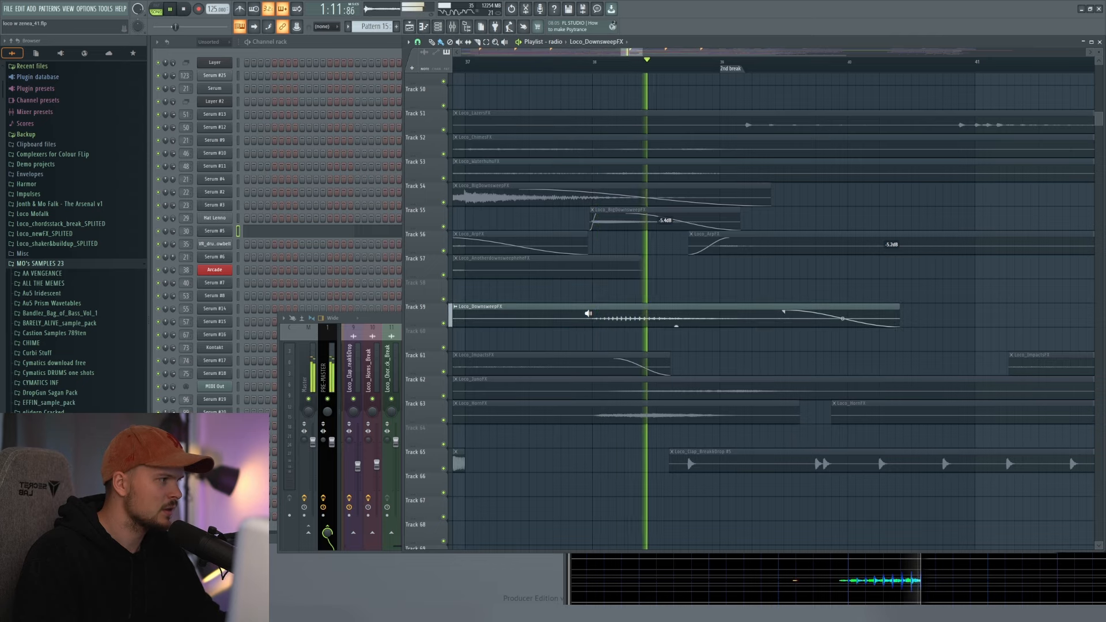
{"action": "key", "text": "space"}
{"action": "scroll", "coordinate": [610, 322], "scroll_direction": "up", "scroll_amount": 6}
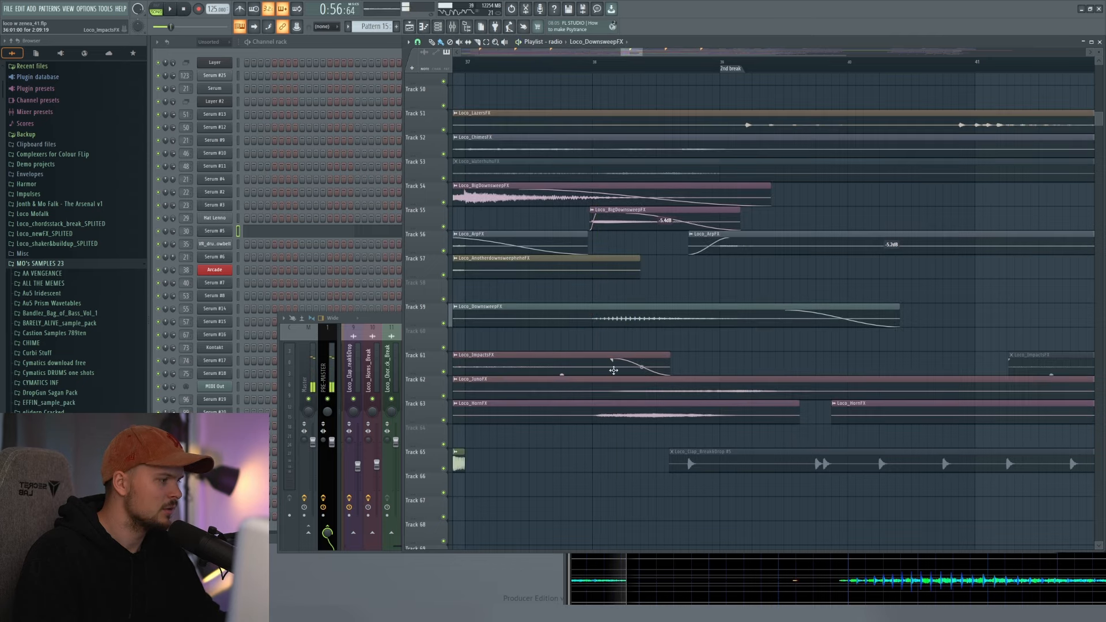
{"action": "scroll", "coordinate": [639, 327], "scroll_direction": "up", "scroll_amount": 8}
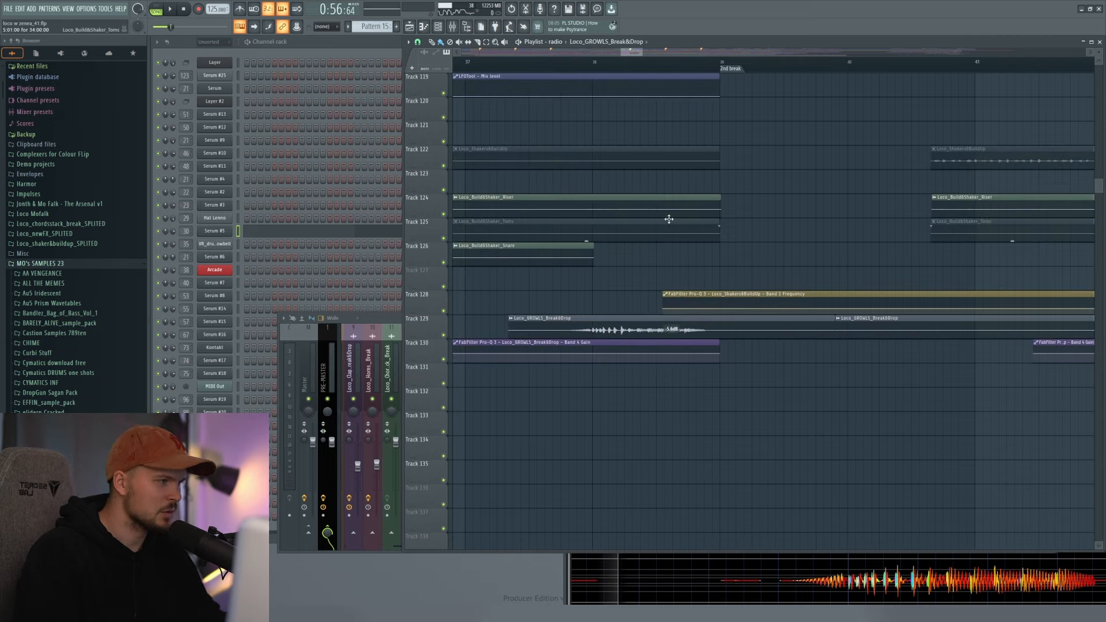
- Play the transition into the 2nd break with all tracks active while viewing its pattern, loop and chord clips
{"action": "scroll", "coordinate": [678, 103], "scroll_direction": "down", "scroll_amount": 2}
{"action": "left_click_drag", "start_coordinate": [736, 222], "coordinate": [696, 289]}
{"action": "left_click_drag", "start_coordinate": [1099, 182], "coordinate": [1101, 92]}
{"action": "left_click_drag", "start_coordinate": [686, 104], "coordinate": [765, 320]}
{"action": "key", "text": "space"}
{"action": "scroll", "coordinate": [823, 144], "scroll_direction": "up", "scroll_amount": 4}
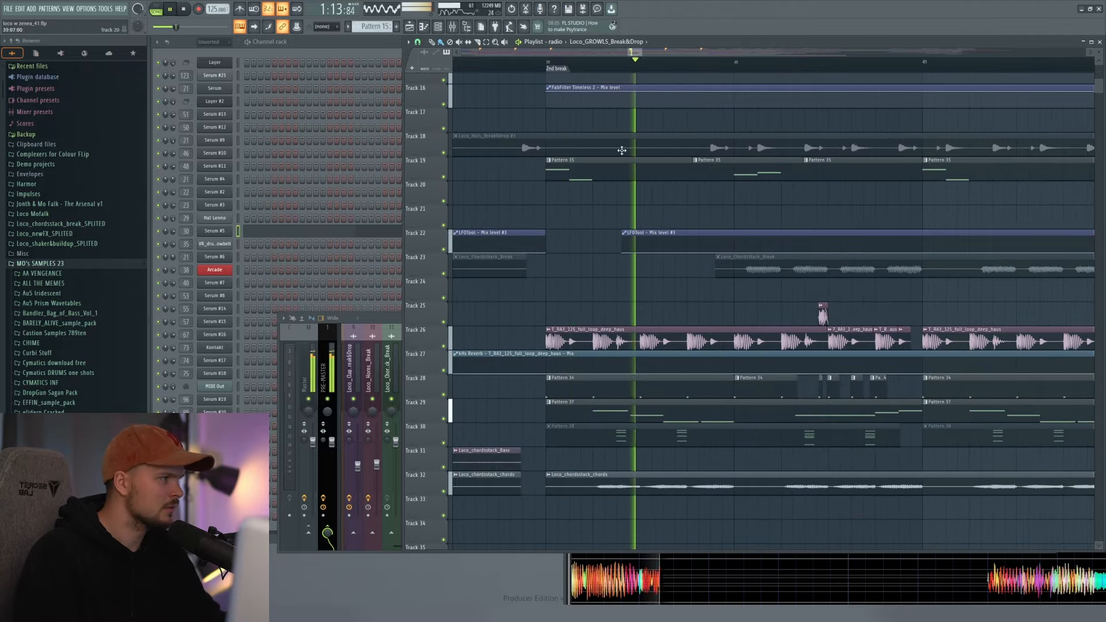
{"action": "scroll", "coordinate": [662, 185], "scroll_direction": "down", "scroll_amount": 3}
{"action": "left_click_drag", "start_coordinate": [661, 185], "coordinate": [661, 246]}
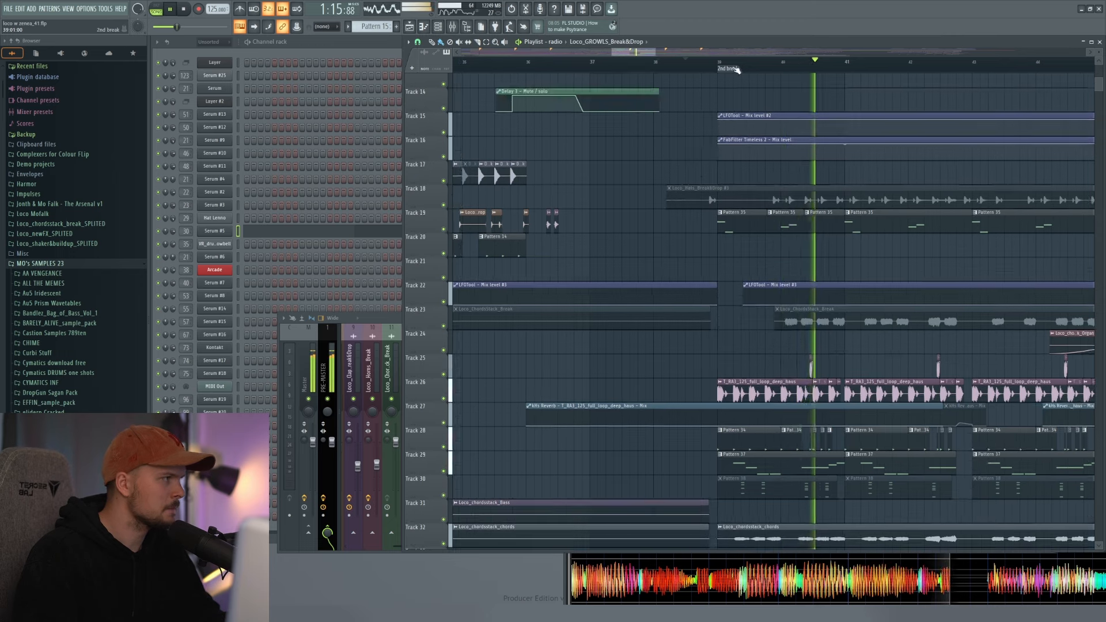
{"action": "scroll", "coordinate": [727, 116], "scroll_direction": "down", "scroll_amount": 2}
{"action": "left_click_drag", "start_coordinate": [699, 143], "coordinate": [716, 148]}
{"action": "scroll", "coordinate": [644, 242], "scroll_direction": "down", "scroll_amount": 3}
{"action": "left_click_drag", "start_coordinate": [633, 250], "coordinate": [661, 265]}
{"action": "key", "text": "space"}
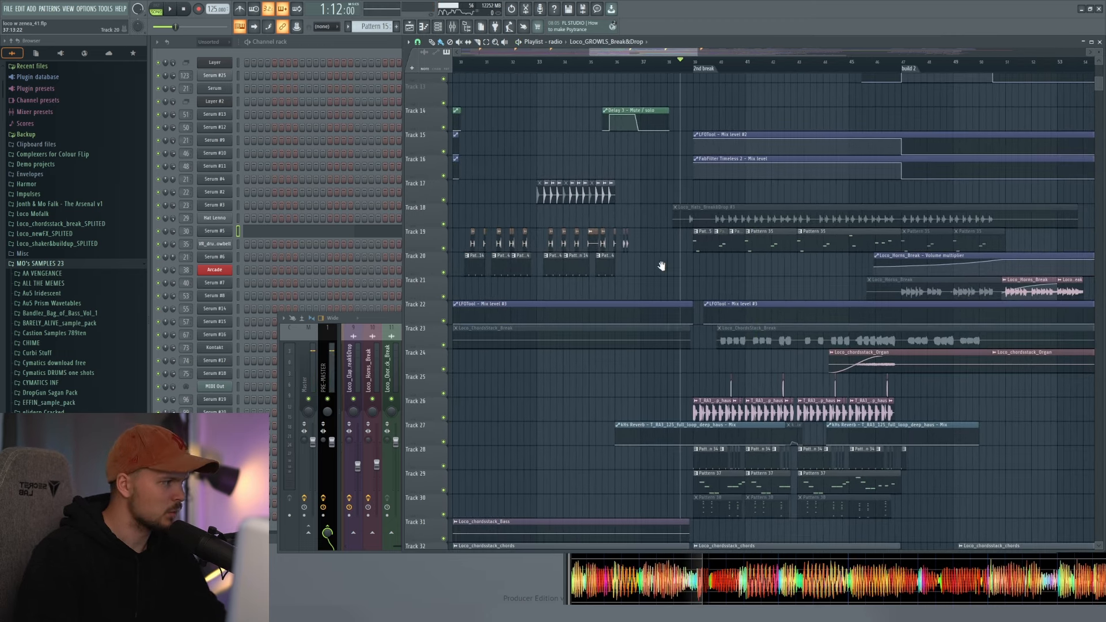
- Play Pattern 35 soloed at the 2nd break, and copy its first two clips on Track 19 to the start of drop 1
{"action": "key", "text": "space"}
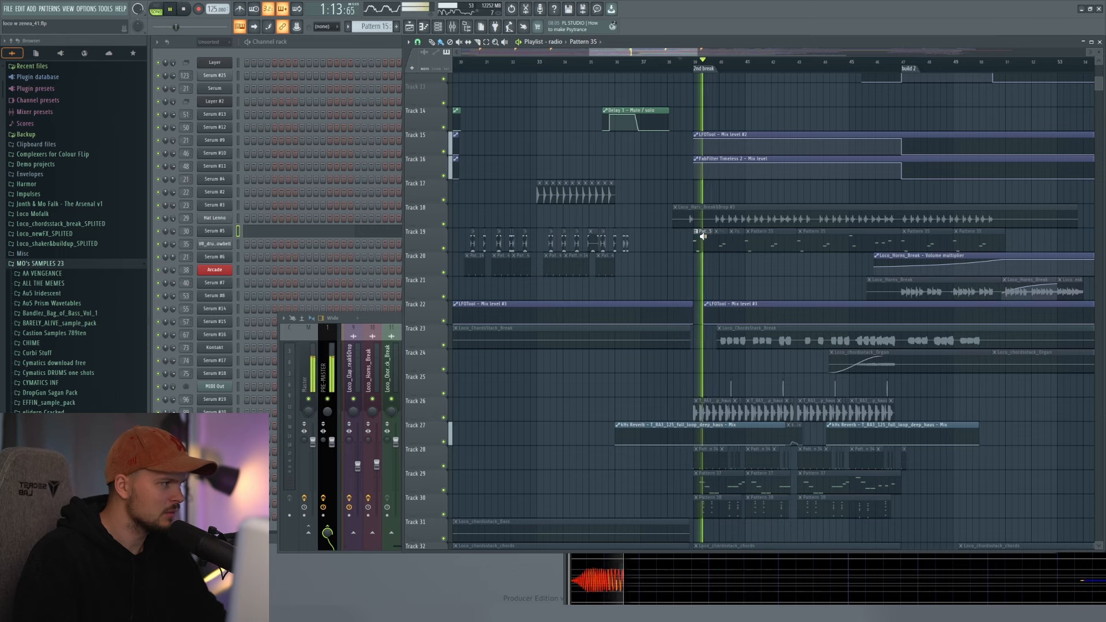
{"action": "key", "text": "space"}
{"action": "left_click_drag", "start_coordinate": [635, 270], "coordinate": [644, 271]}
{"action": "scroll", "coordinate": [732, 248], "scroll_direction": "up", "scroll_amount": 2}
{"action": "left_click_drag", "start_coordinate": [731, 246], "coordinate": [832, 287]}
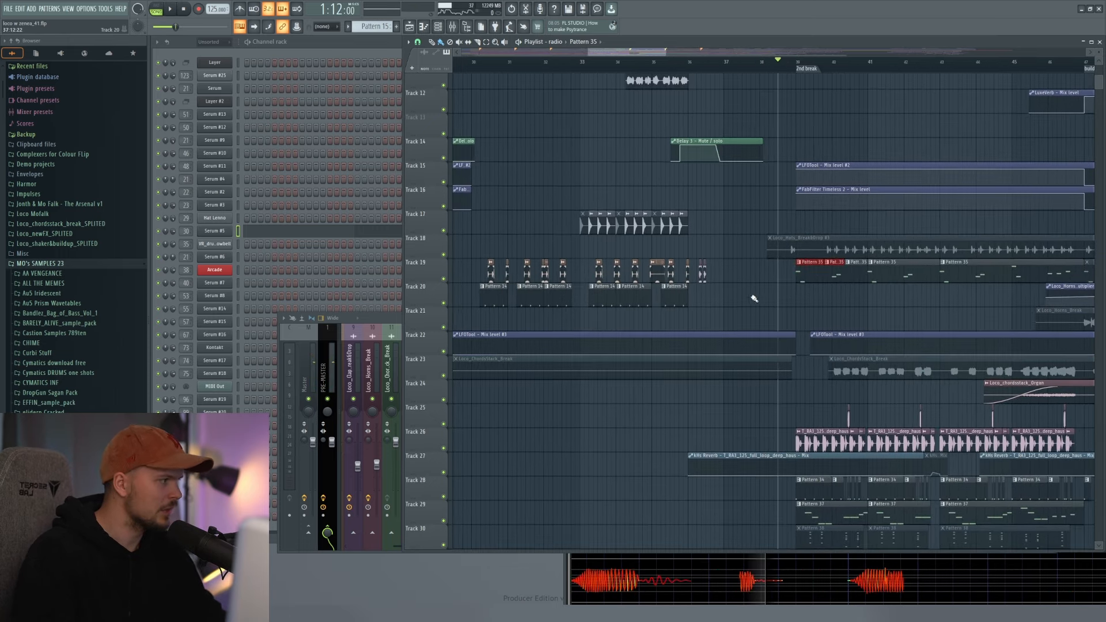
{"action": "left_click_drag", "start_coordinate": [755, 291], "coordinate": [862, 287]}
{"action": "left_click_drag", "start_coordinate": [557, 261], "coordinate": [508, 263]}
{"action": "left_click_drag", "start_coordinate": [586, 274], "coordinate": [799, 279]}
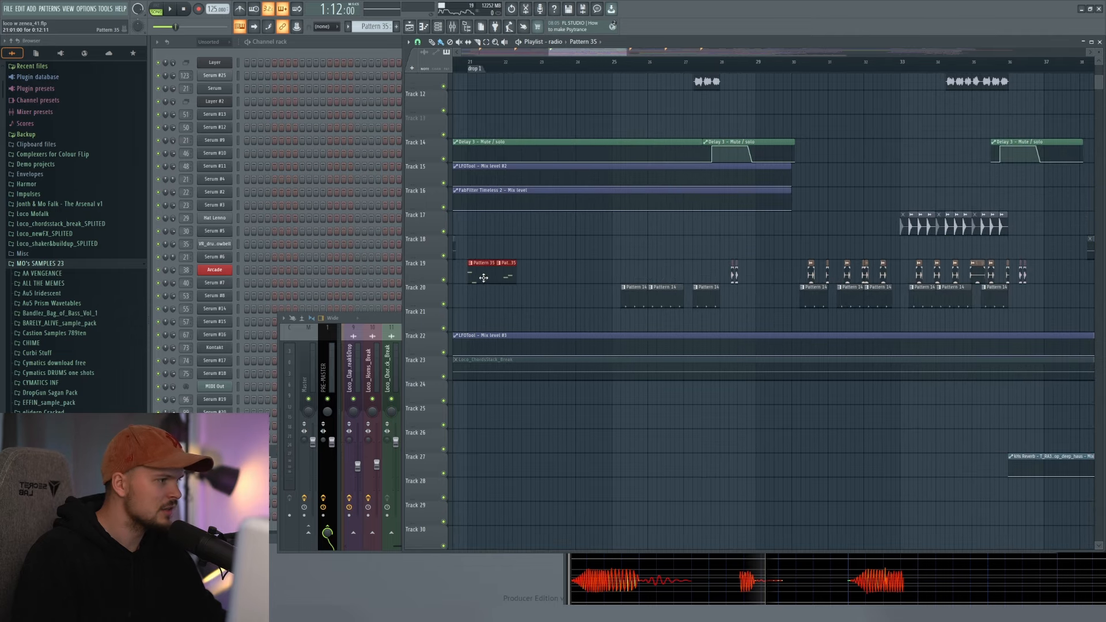
- Play drop 1 with the copied Pattern 35 clips, replaying it from bar 22 to hear them in context
{"action": "scroll", "coordinate": [500, 79], "scroll_direction": "up", "scroll_amount": 3}
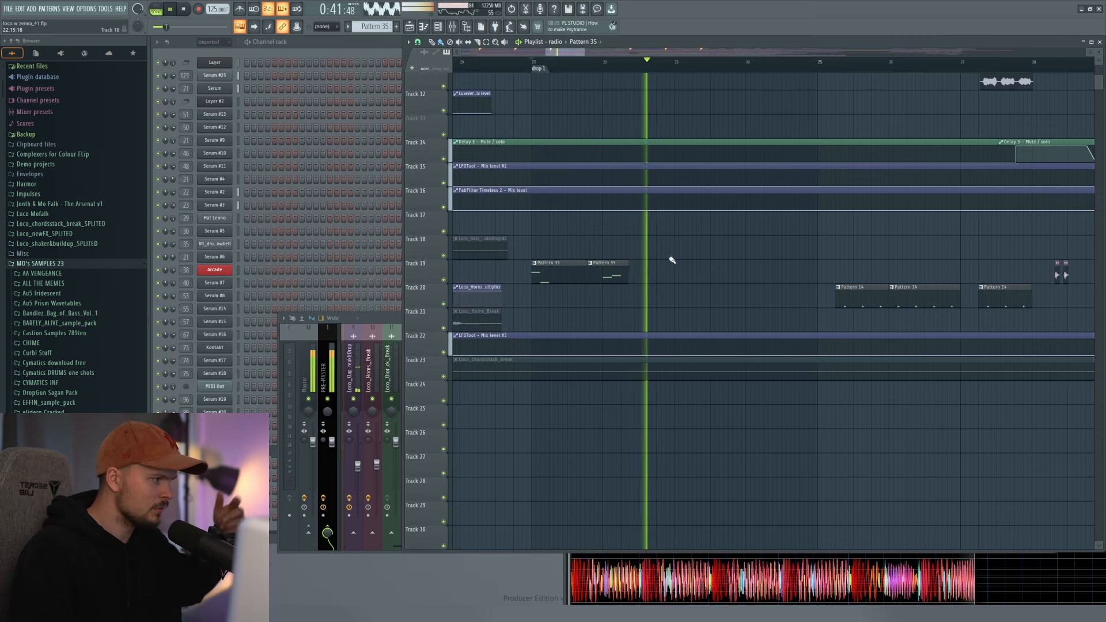
{"action": "key", "text": "space"}
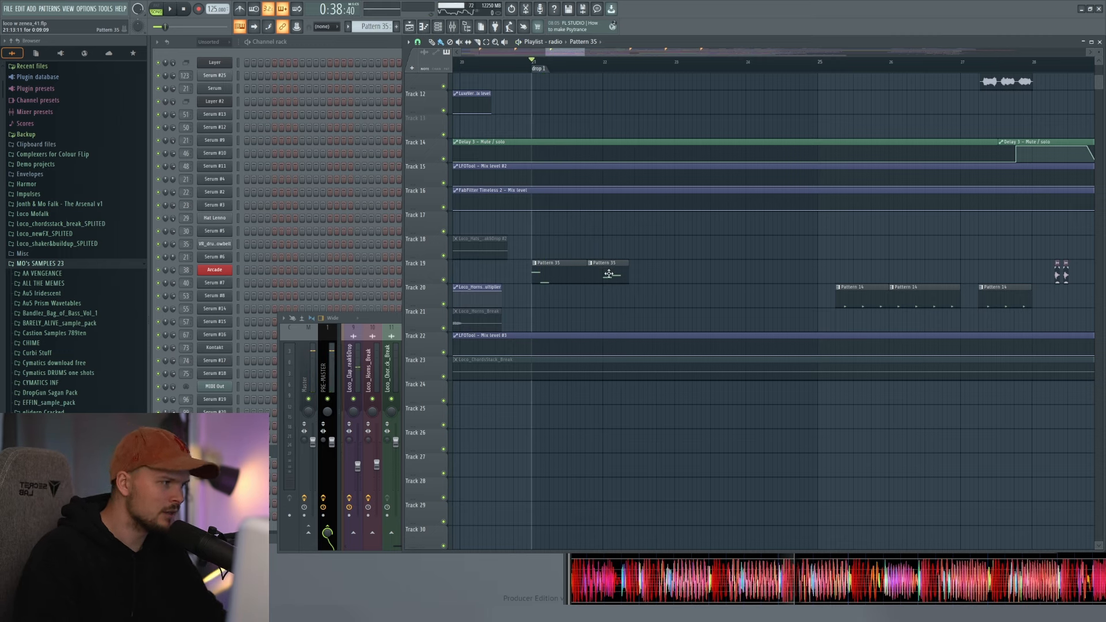
{"action": "left_click", "coordinate": [605, 69]}
{"action": "key", "text": "space"}
{"action": "key", "text": "space"}
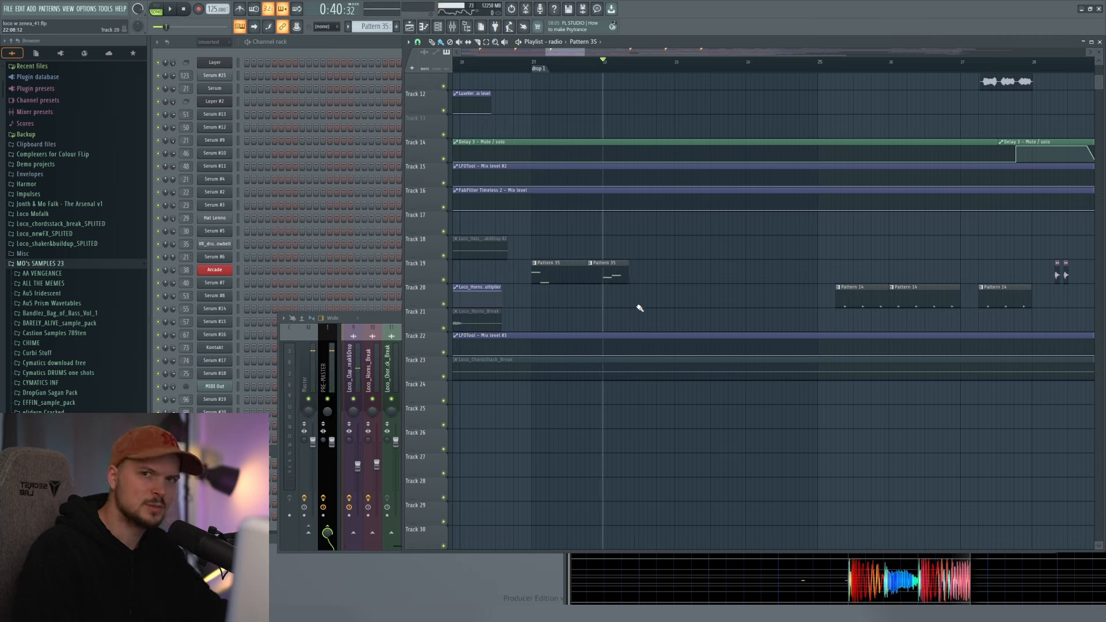
{"action": "key", "text": "space"}
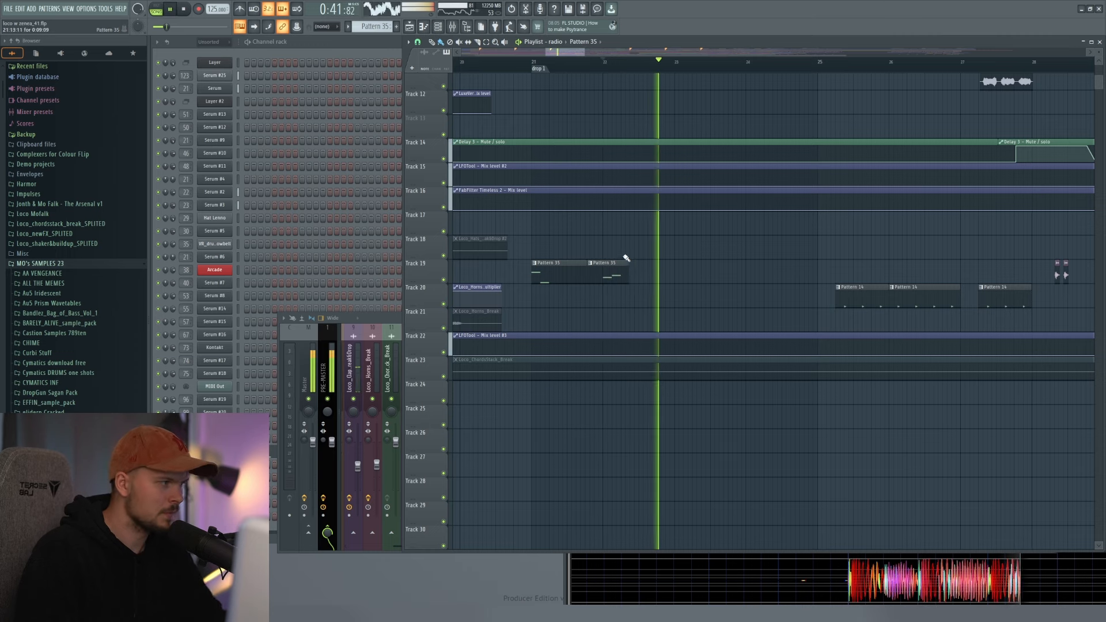
{"action": "key", "text": "space"}
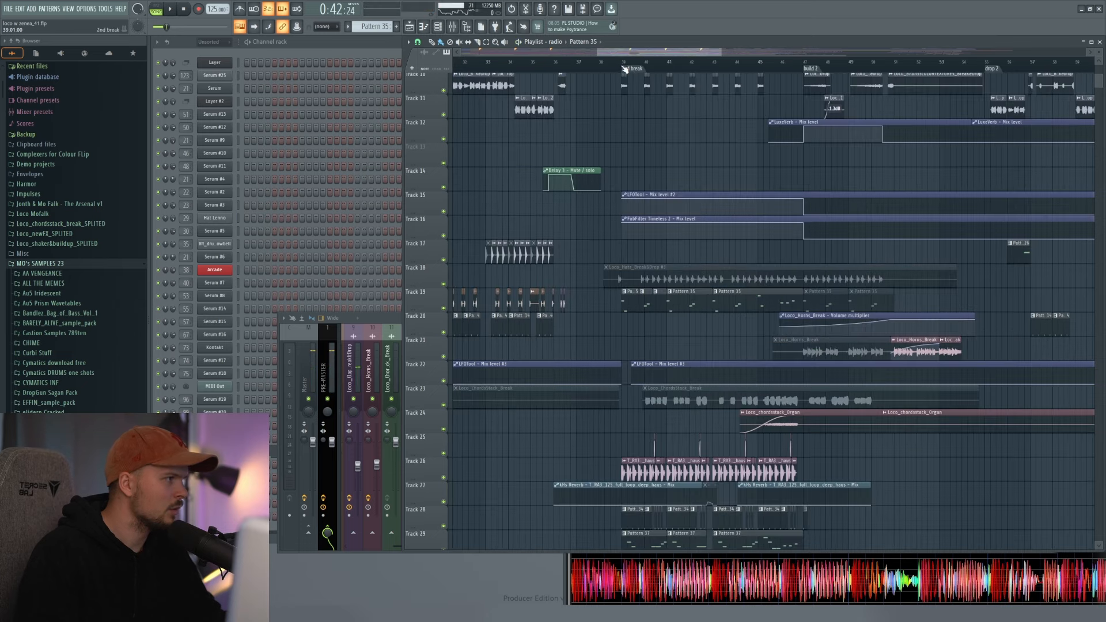
- Play the 2nd break from its start with the Track 26 drum loop and the Pattern 34 kick soloed
{"action": "left_click", "coordinate": [625, 69]}
{"action": "left_click_drag", "start_coordinate": [721, 53], "coordinate": [674, 61]}
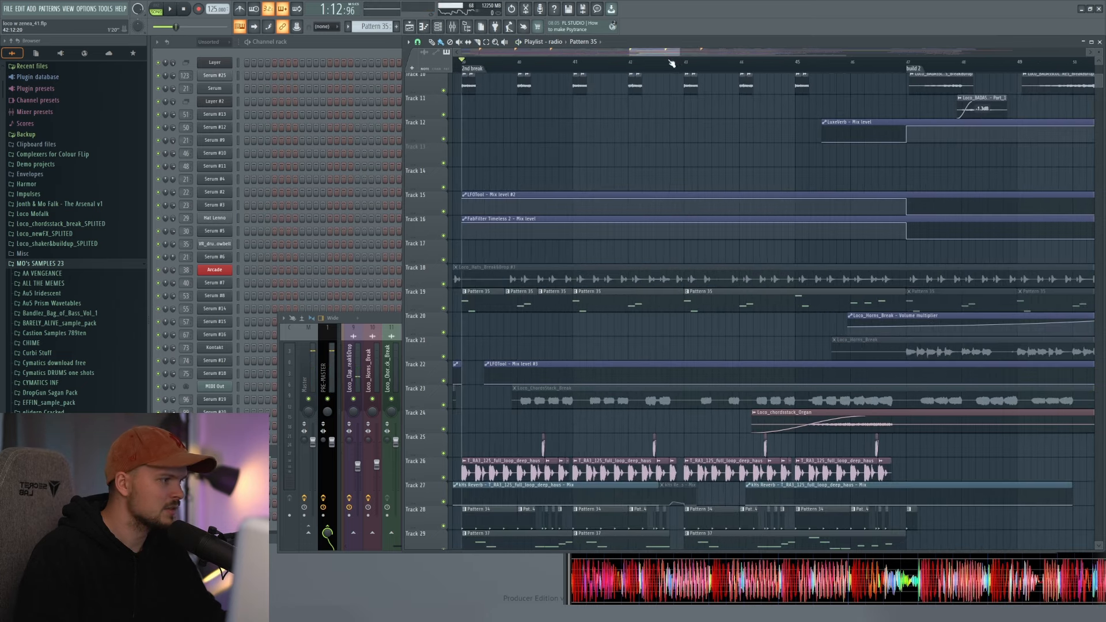
{"action": "left_click_drag", "start_coordinate": [559, 323], "coordinate": [612, 340]}
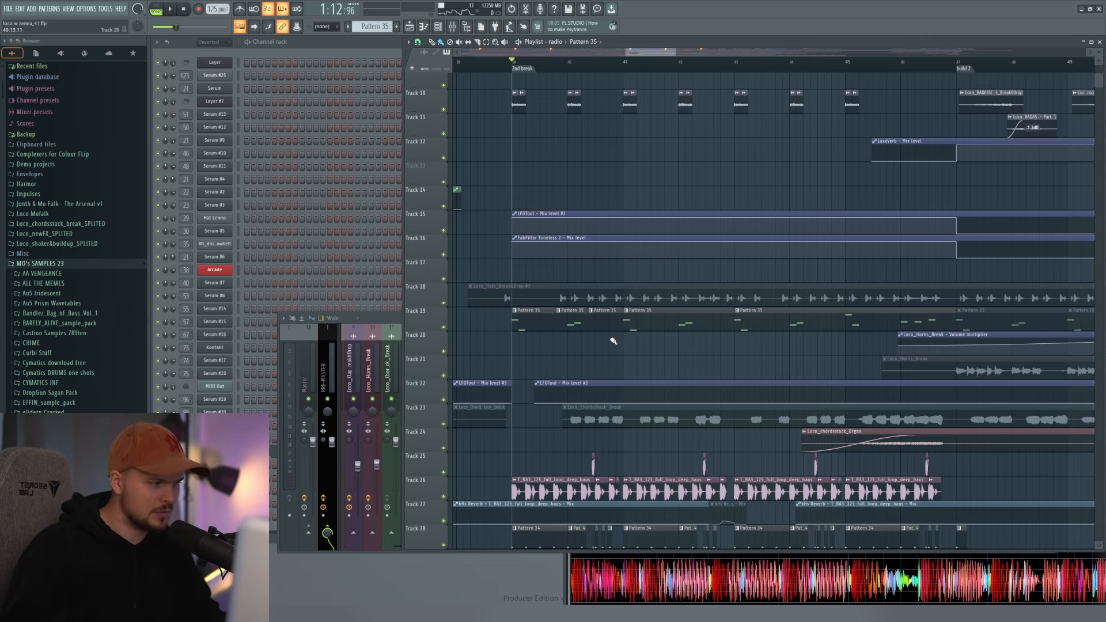
{"action": "left_click_drag", "start_coordinate": [613, 341], "coordinate": [643, 271]}
{"action": "left_click_drag", "start_coordinate": [647, 420], "coordinate": [652, 381]}
{"action": "left_click", "coordinate": [542, 310]}
{"action": "scroll", "coordinate": [317, 267], "scroll_direction": "down", "scroll_amount": 10}
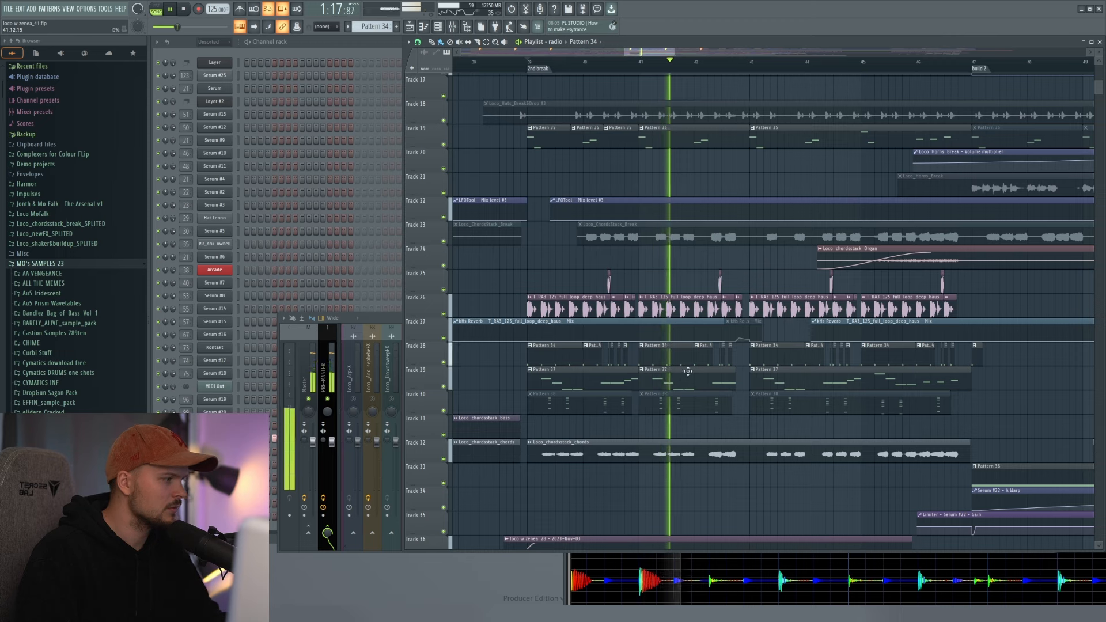
{"action": "left_click_drag", "start_coordinate": [691, 419], "coordinate": [682, 417]}
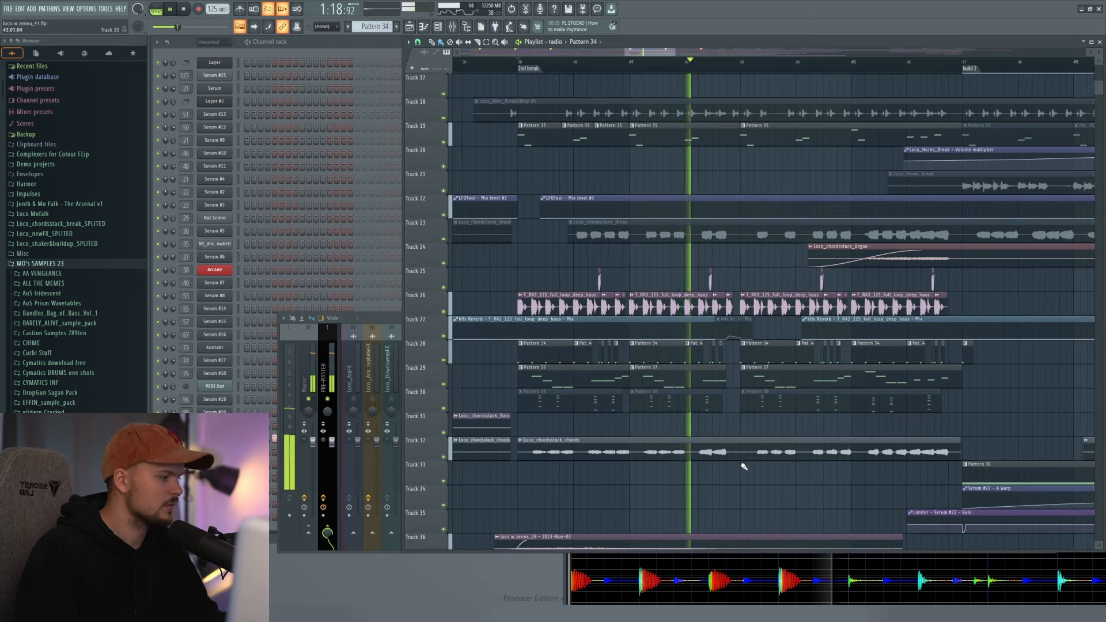
{"action": "left_click_drag", "start_coordinate": [737, 463], "coordinate": [703, 459]}
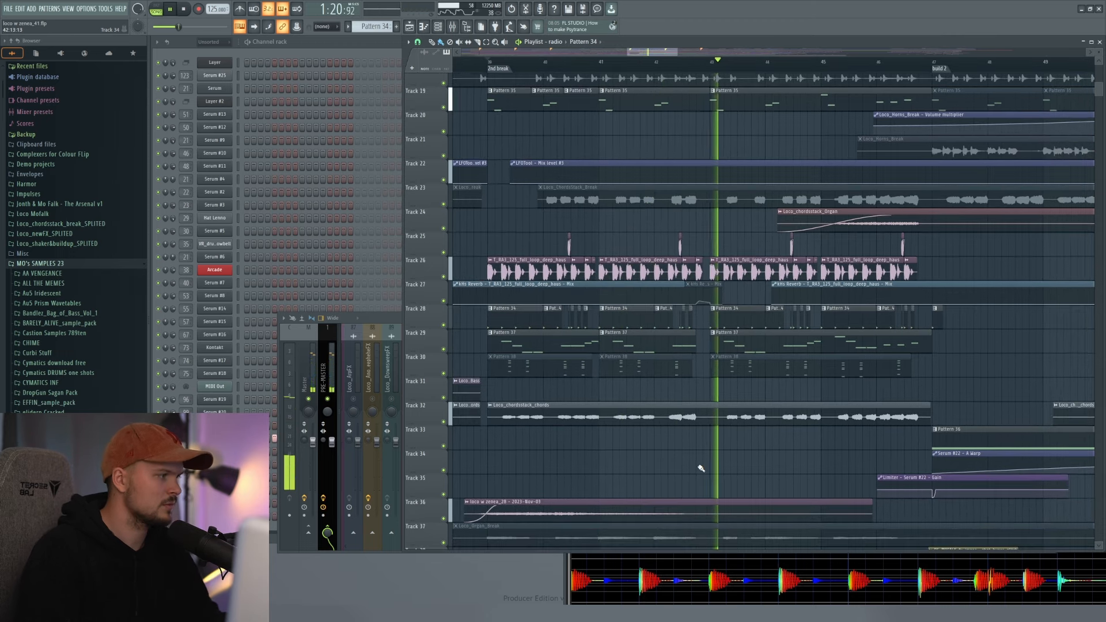
{"action": "key", "text": "space"}
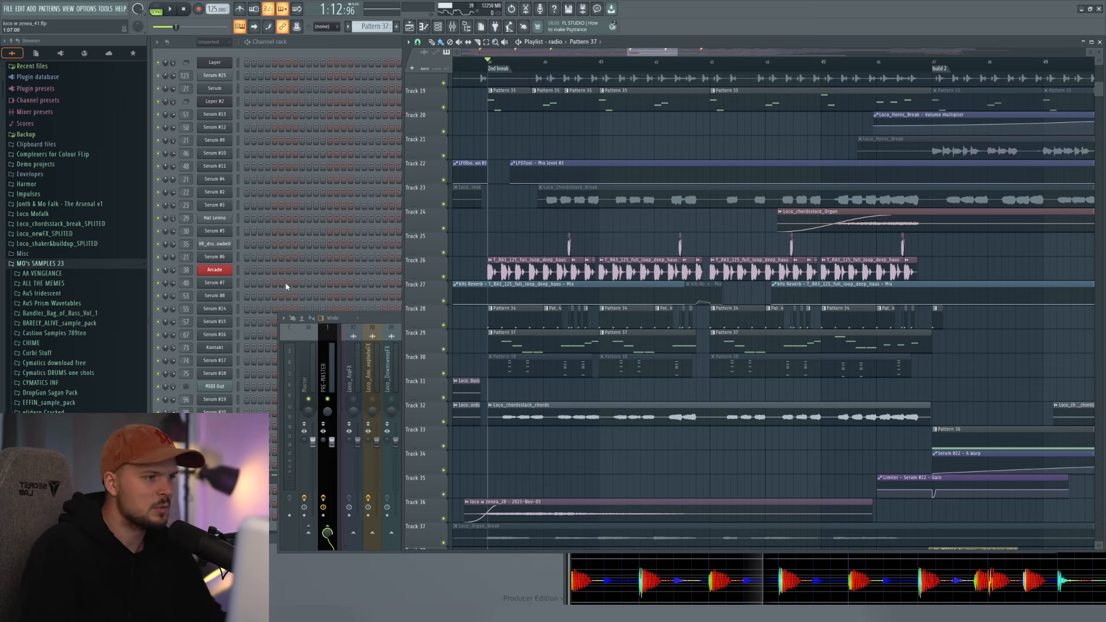
- Add the Serum #23 mixer track to the soloed drum loop and kick, and replay the 2nd break from its start
{"action": "key", "text": "F6"}
{"action": "key", "text": "F9"}
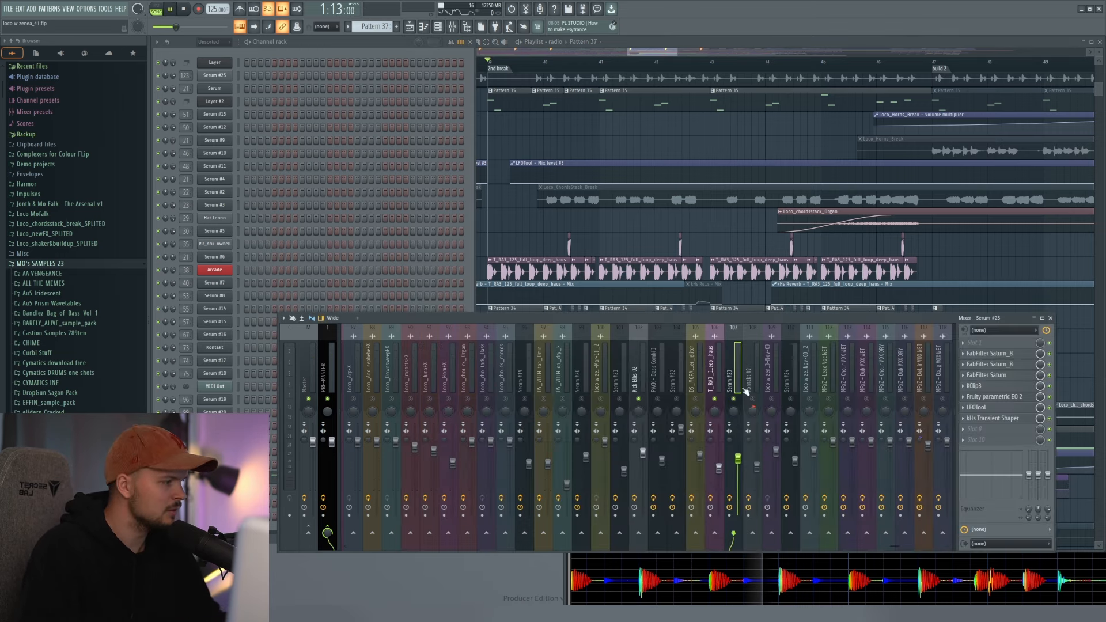
{"action": "key", "text": "space"}
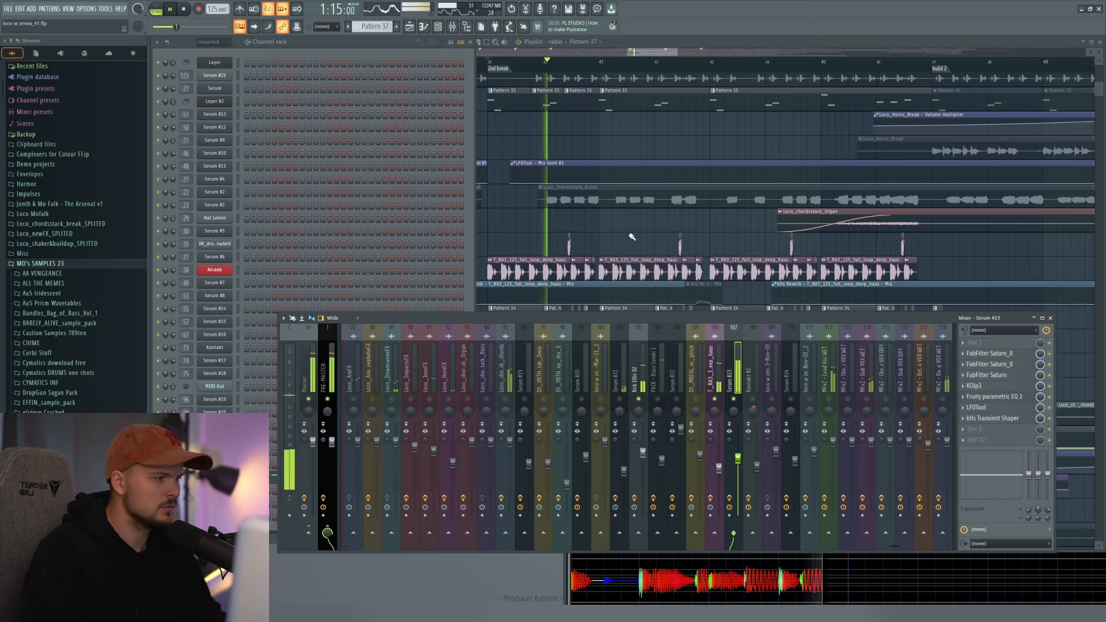
{"action": "key", "text": "F5"}
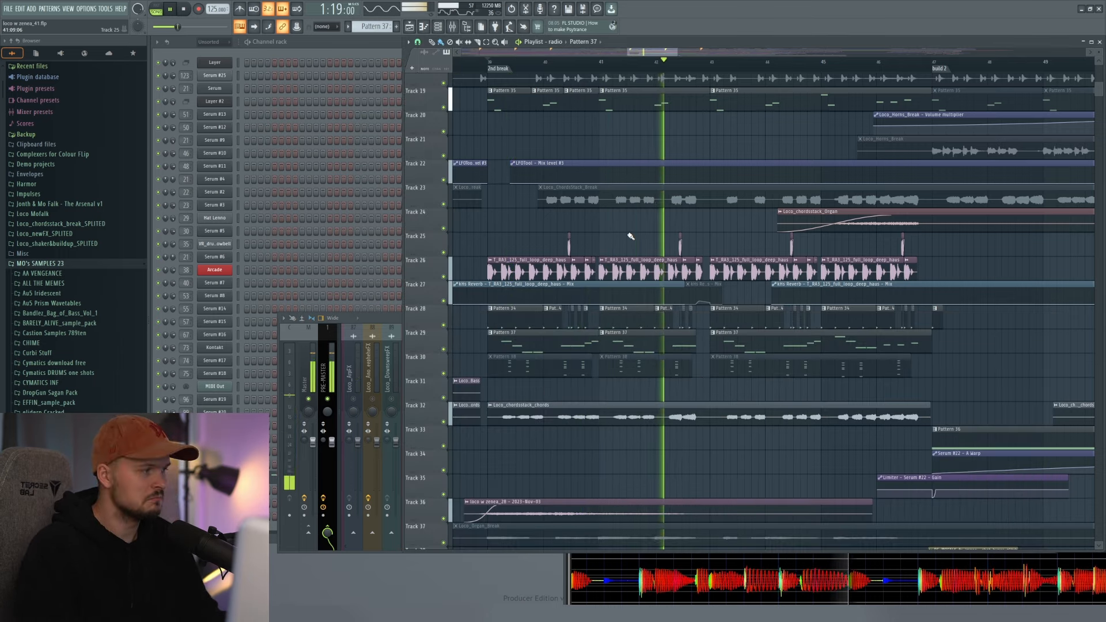
{"action": "scroll", "coordinate": [633, 237], "scroll_direction": "up", "scroll_amount": 2}
{"action": "key", "text": "space"}
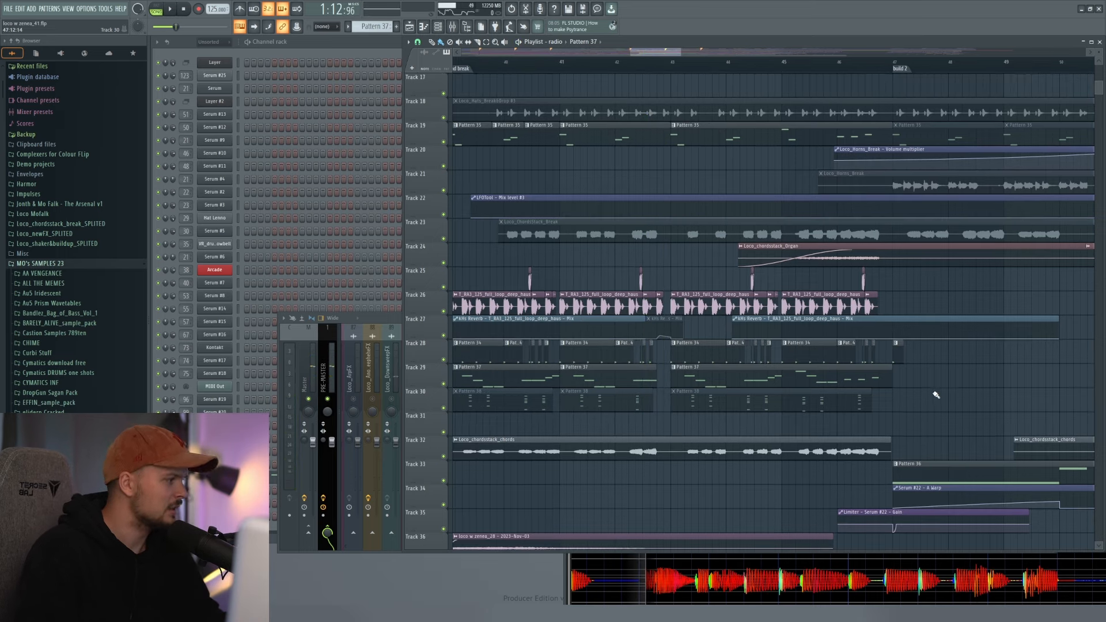
- Play the 2nd break with the Pattern 35 and Loco_chordsstack_chords layers while reviewing the tracks from Track 6 to Track 45
{"action": "left_click_drag", "start_coordinate": [607, 350], "coordinate": [673, 340]}
{"action": "scroll", "coordinate": [593, 268], "scroll_direction": "up", "scroll_amount": 5}
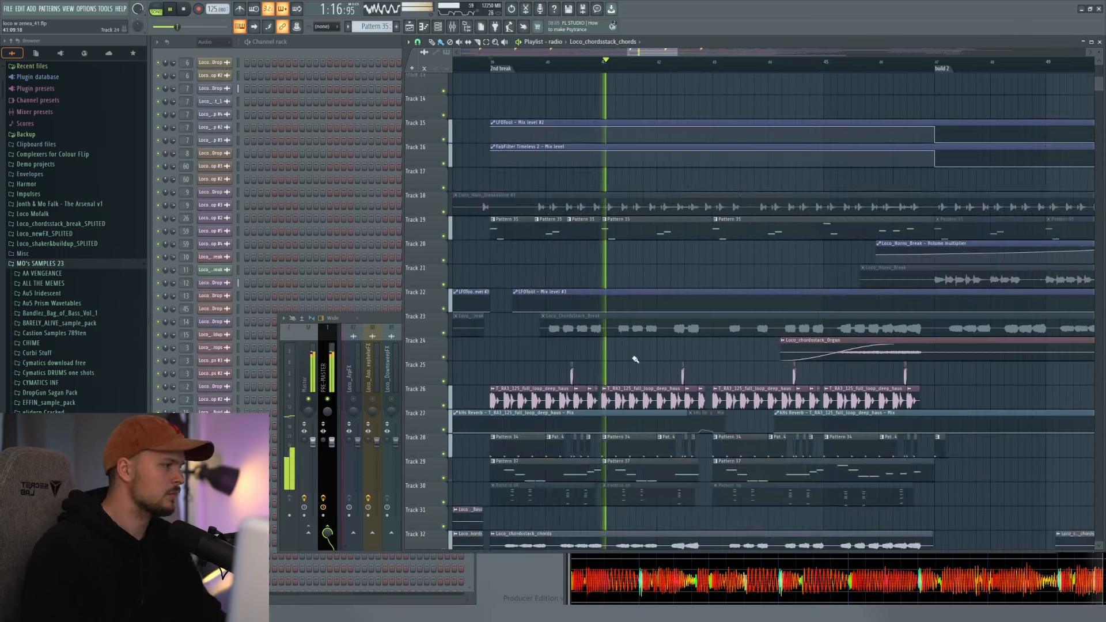
{"action": "scroll", "coordinate": [657, 370], "scroll_direction": "up", "scroll_amount": 5}
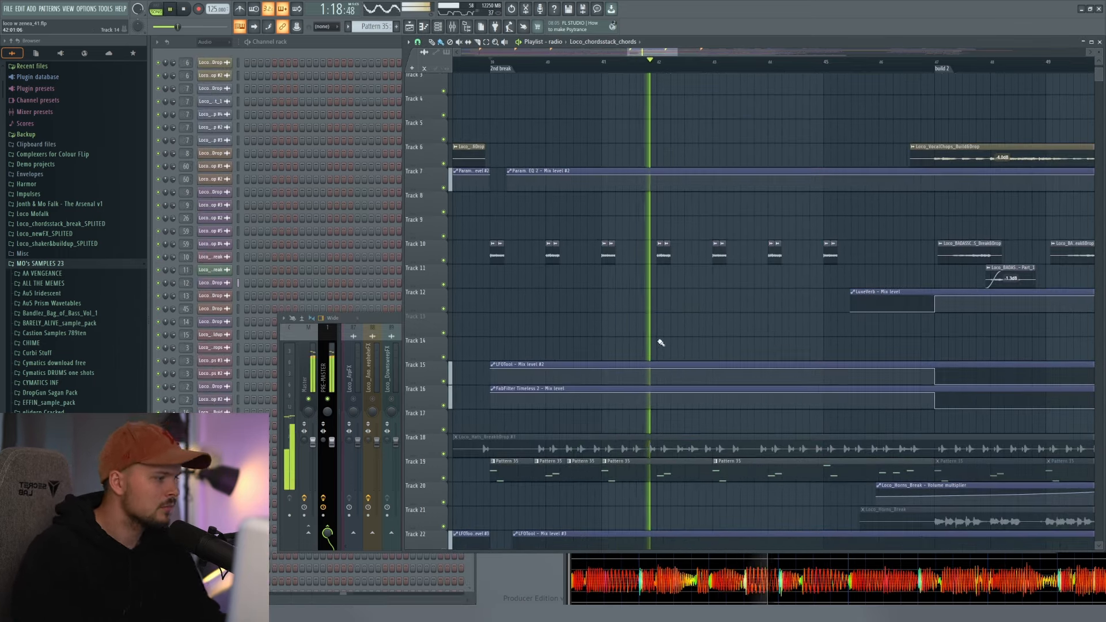
{"action": "scroll", "coordinate": [661, 343], "scroll_direction": "down", "scroll_amount": 5}
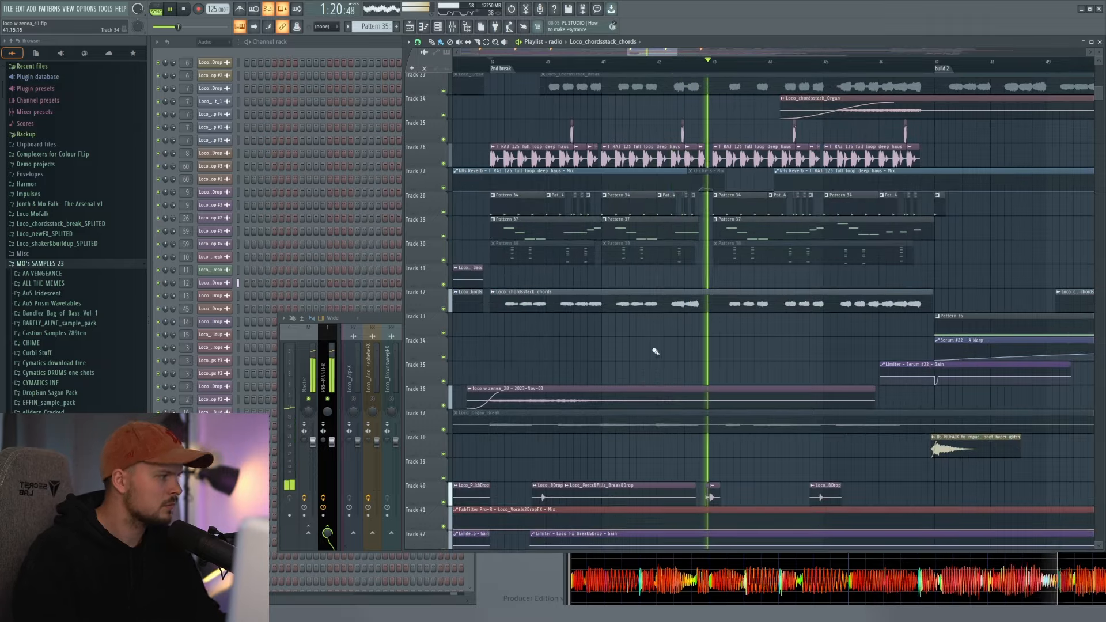
{"action": "scroll", "coordinate": [657, 346], "scroll_direction": "down", "scroll_amount": 3}
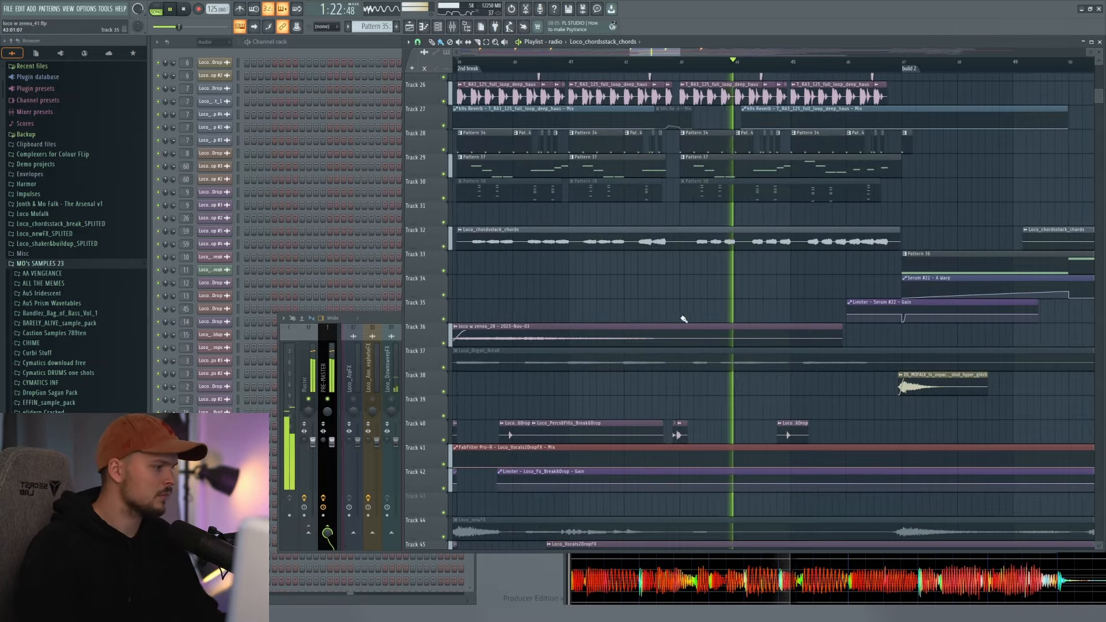
- Play the 2nd break from about bar 42 to hear the Loco_Percs&Fills_Break&Drop clips on Track 40
{"action": "left_click_drag", "start_coordinate": [683, 318], "coordinate": [659, 308]}
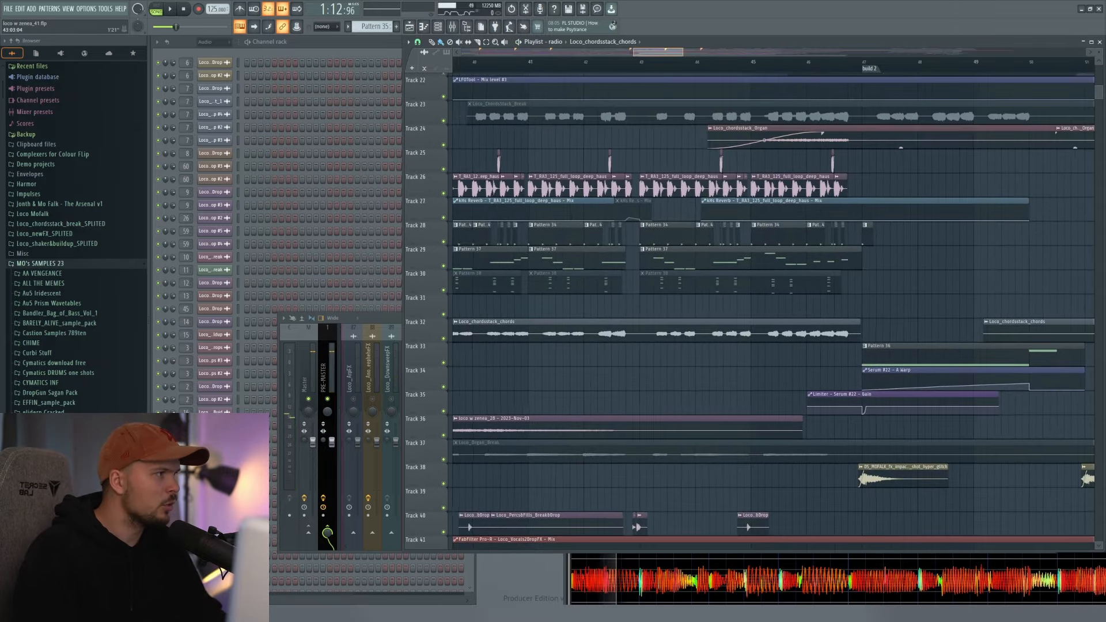
{"action": "mouse_move", "coordinate": [651, 52]}
{"action": "left_mouse_down"}
{"action": "mouse_move", "coordinate": [651, 68]}
{"action": "mouse_move", "coordinate": [659, 52]}
{"action": "left_mouse_up"}
{"action": "left_click", "coordinate": [523, 62]}
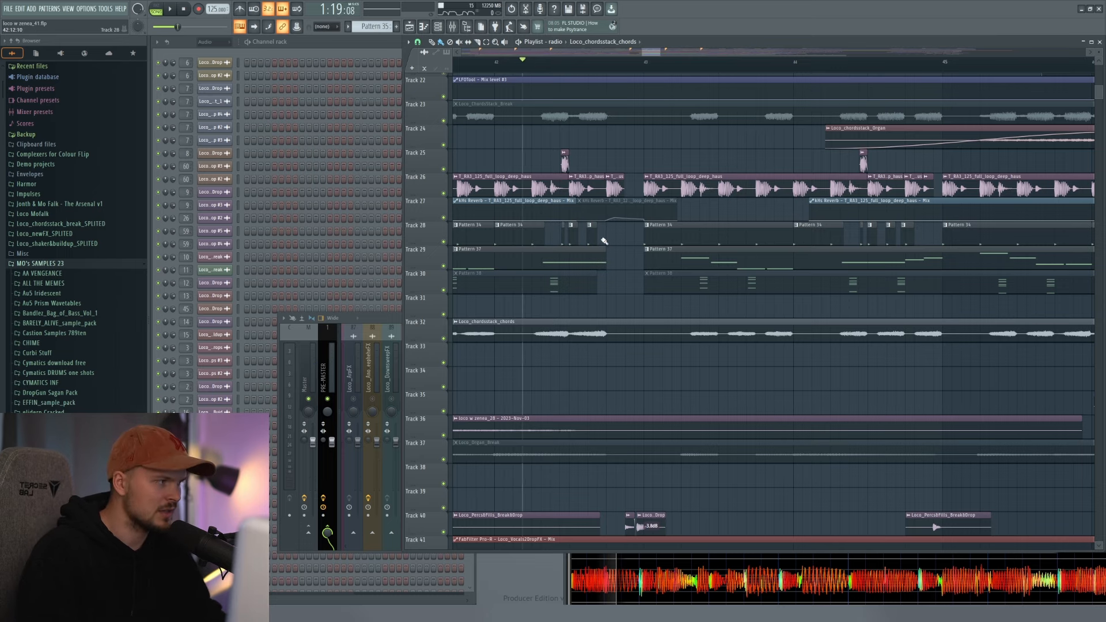
{"action": "key", "text": "space"}
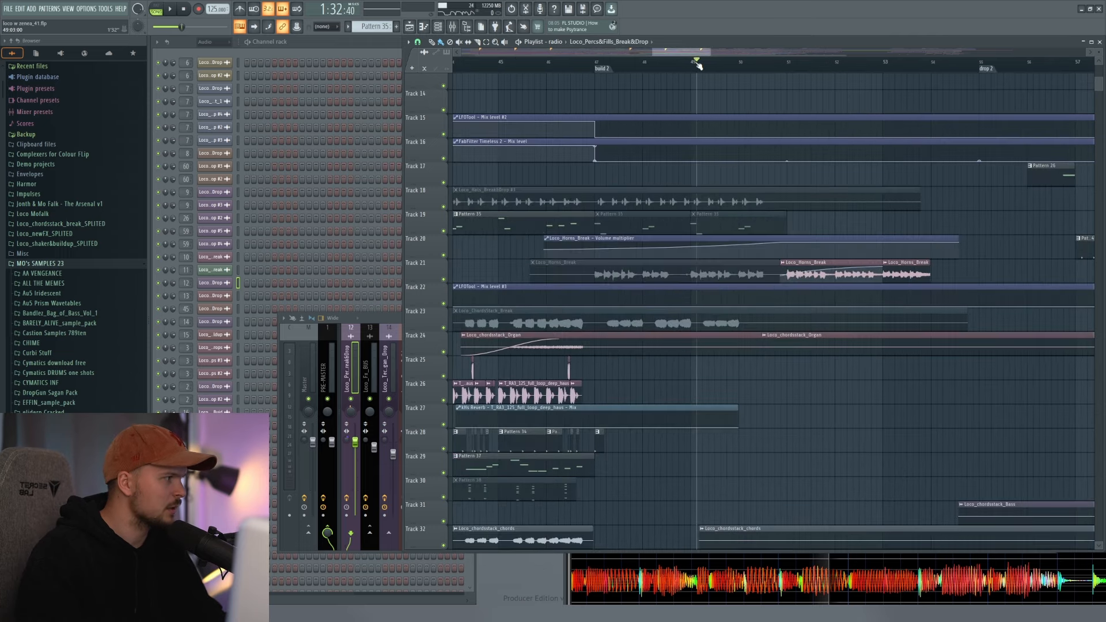
- Play build 2 from bar 49 and bring up the techy organ mixer track to inspect its OTT and EQ
{"action": "left_click_drag", "start_coordinate": [775, 273], "coordinate": [637, 166]}
{"action": "key", "text": "space"}
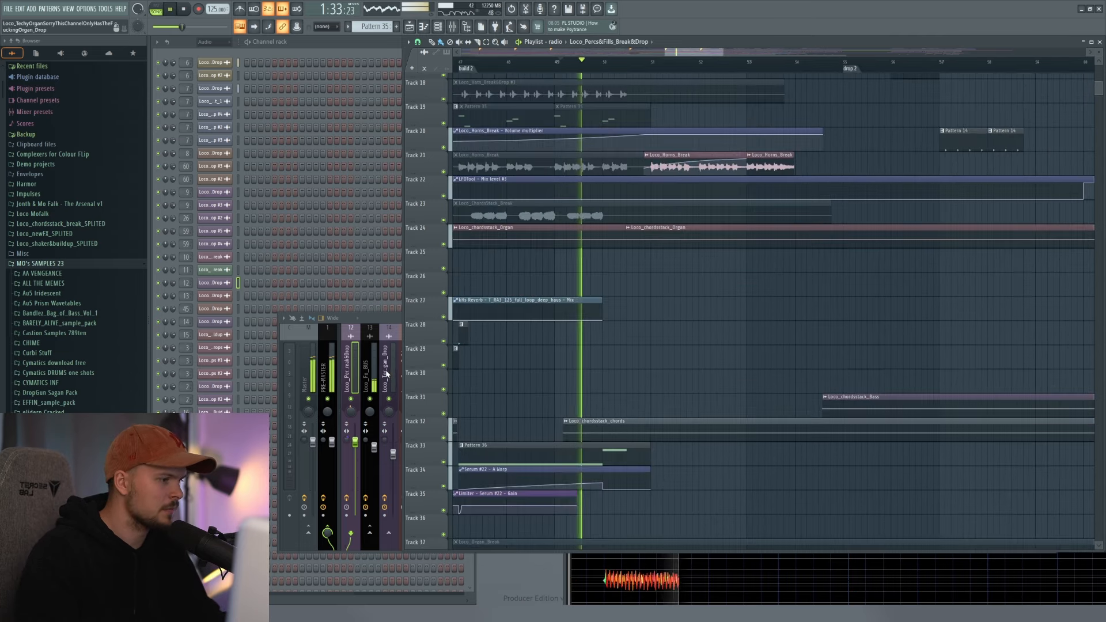
{"action": "left_click", "coordinate": [388, 371]}
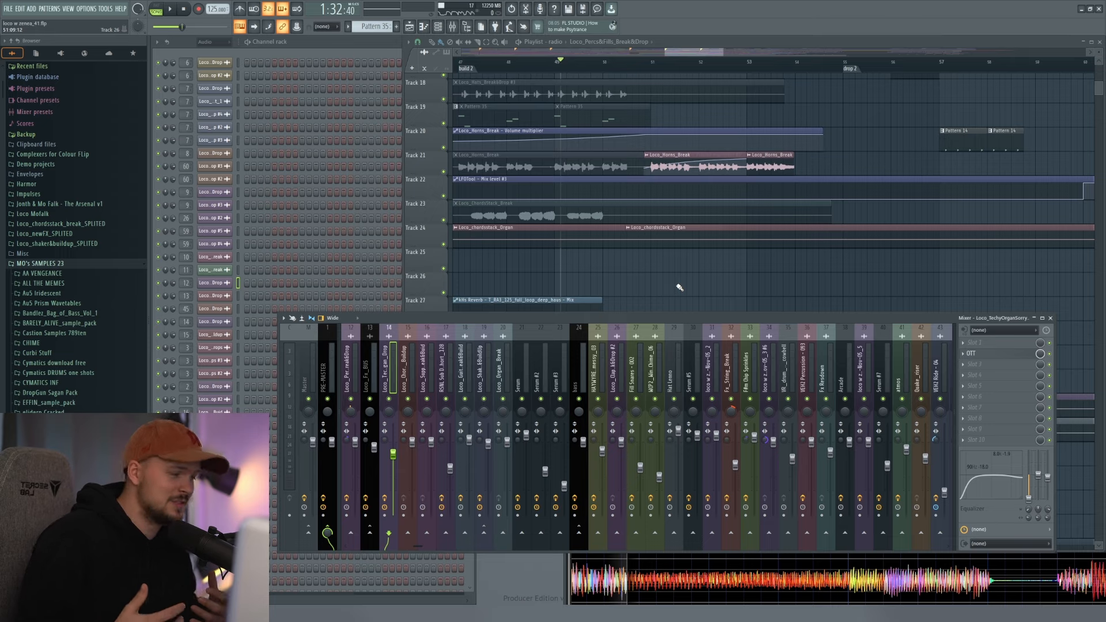
- Play build 2 from about bar 50 while reviewing the FX clips between Track 28 and Track 57
{"action": "left_click", "coordinate": [634, 63]}
{"action": "scroll", "coordinate": [680, 413], "scroll_direction": "down", "scroll_amount": 9}
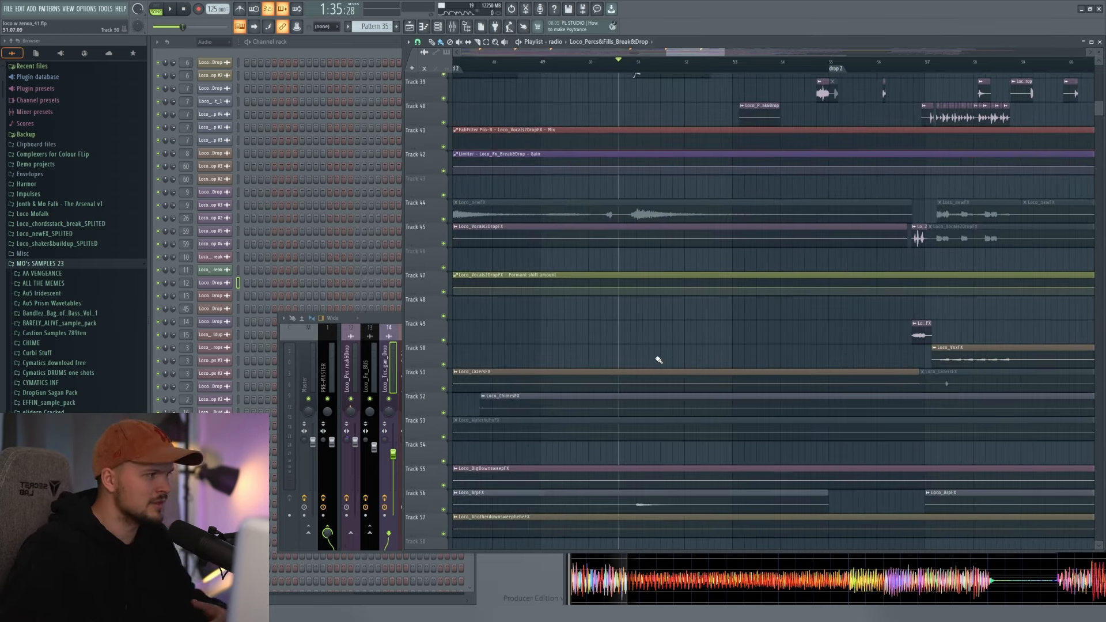
{"action": "scroll", "coordinate": [658, 360], "scroll_direction": "up", "scroll_amount": 5}
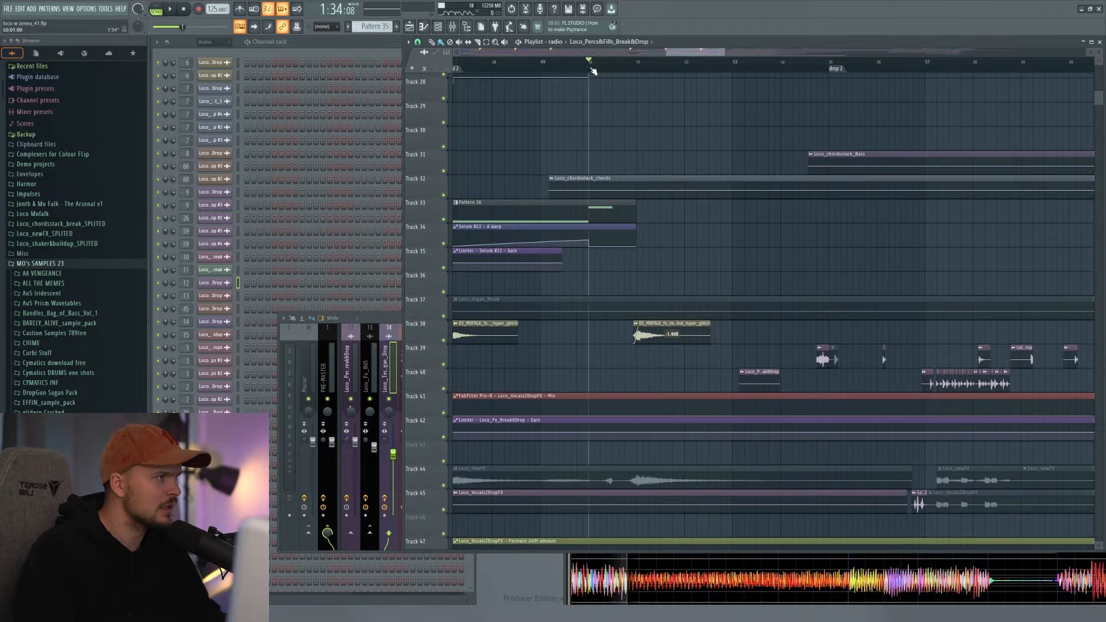
{"action": "key", "text": "space"}
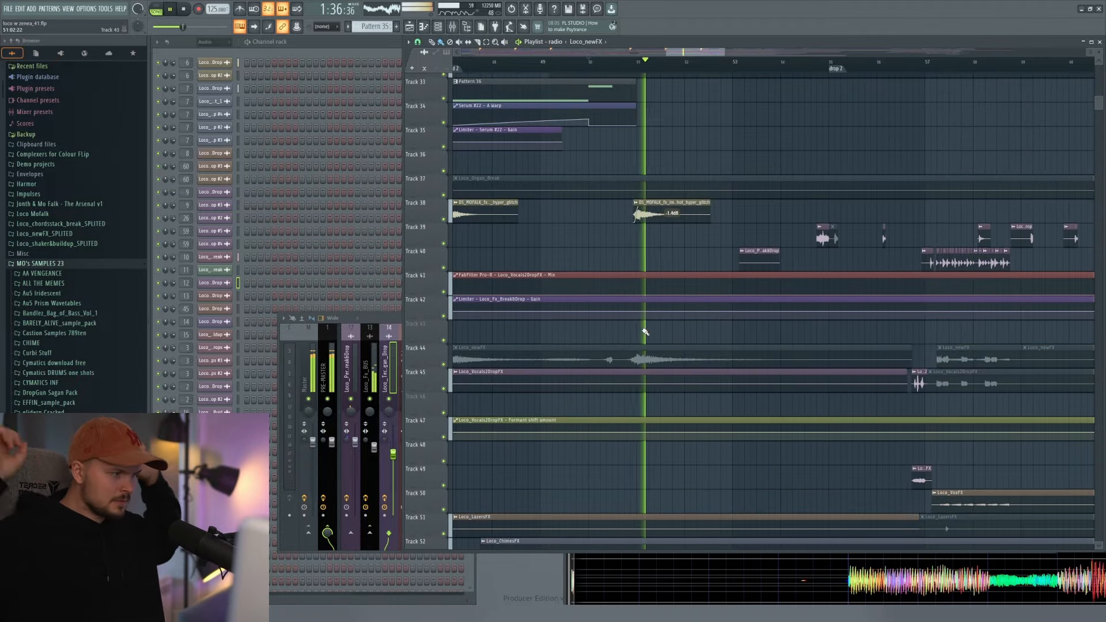
{"action": "key", "text": "space"}
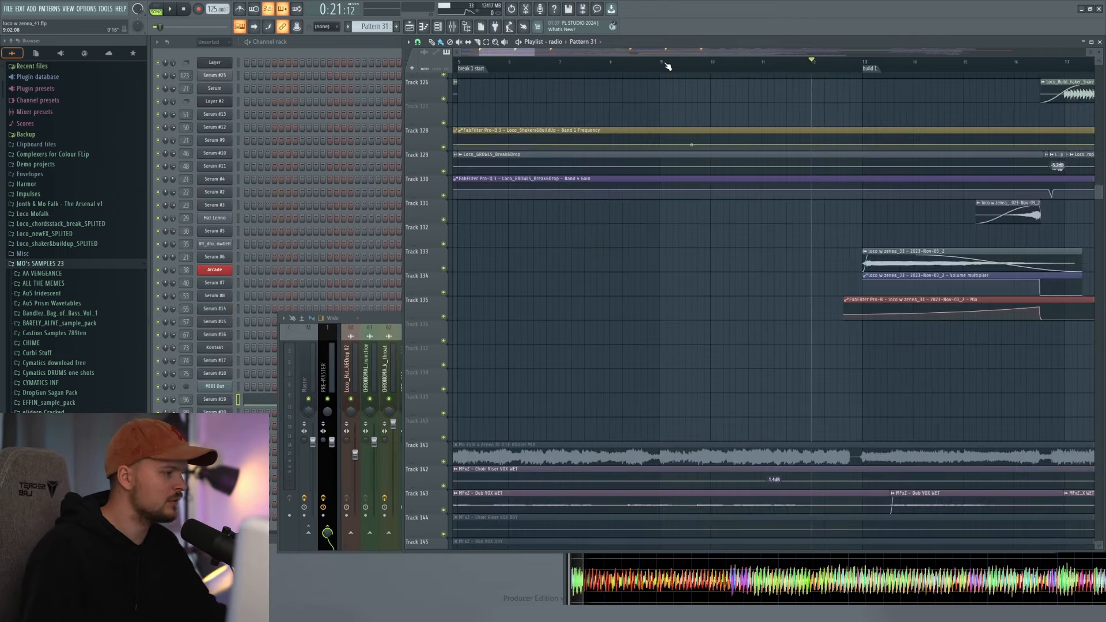
- Play the first break's vocal clips on Tracks 141 to 153 and bring up the all vocals mixer track
{"action": "scroll", "coordinate": [642, 320], "scroll_direction": "down", "scroll_amount": 10}
{"action": "scroll", "coordinate": [639, 55], "scroll_direction": "down", "scroll_amount": 5}
{"action": "left_click_drag", "start_coordinate": [602, 147], "coordinate": [533, 216]}
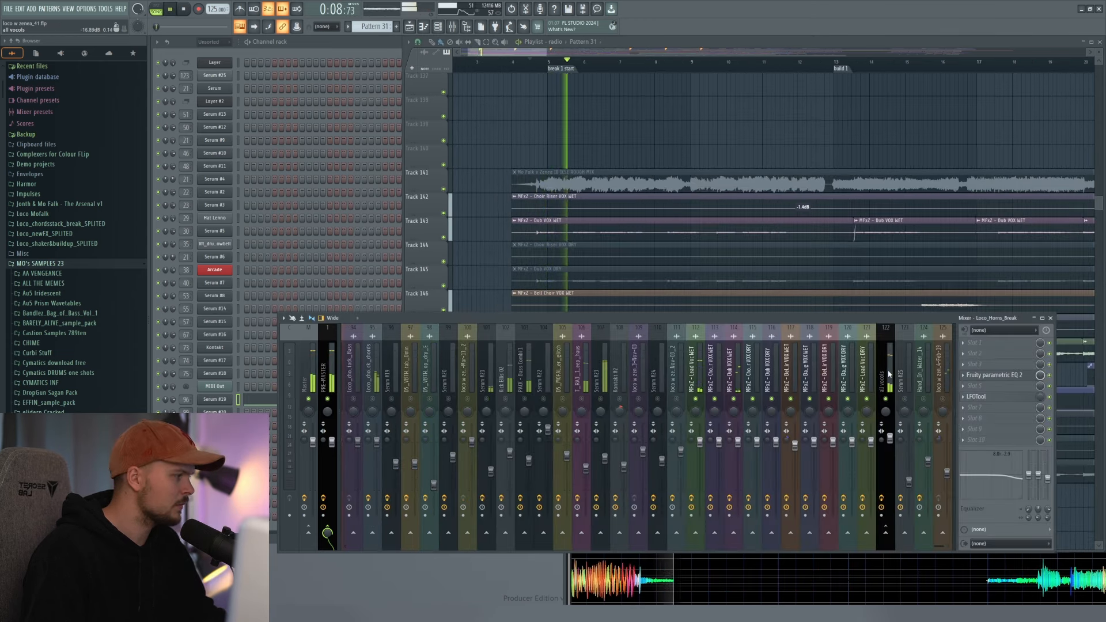
{"action": "left_click", "coordinate": [888, 374]}
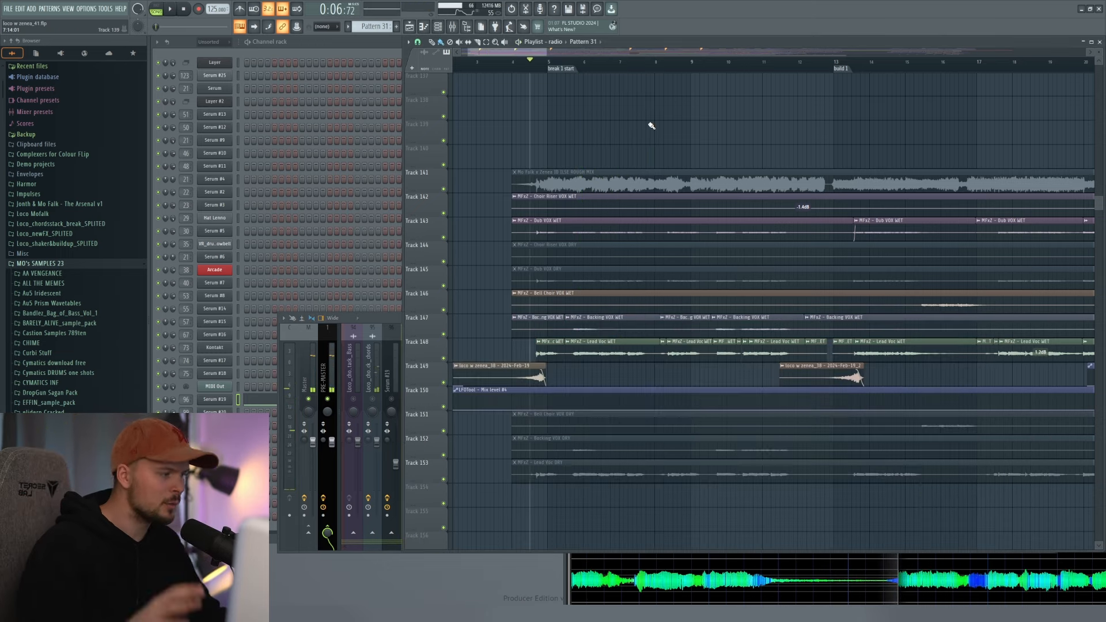
- Inspect the FabFilter Pro-MB on the MFx2 - Lead Voc WET mixer track and return to the all vocals track
{"action": "left_click", "coordinate": [378, 379]}
{"action": "left_click", "coordinate": [490, 367]}
{"action": "left_click", "coordinate": [699, 369]}
{"action": "left_click", "coordinate": [1008, 348]}
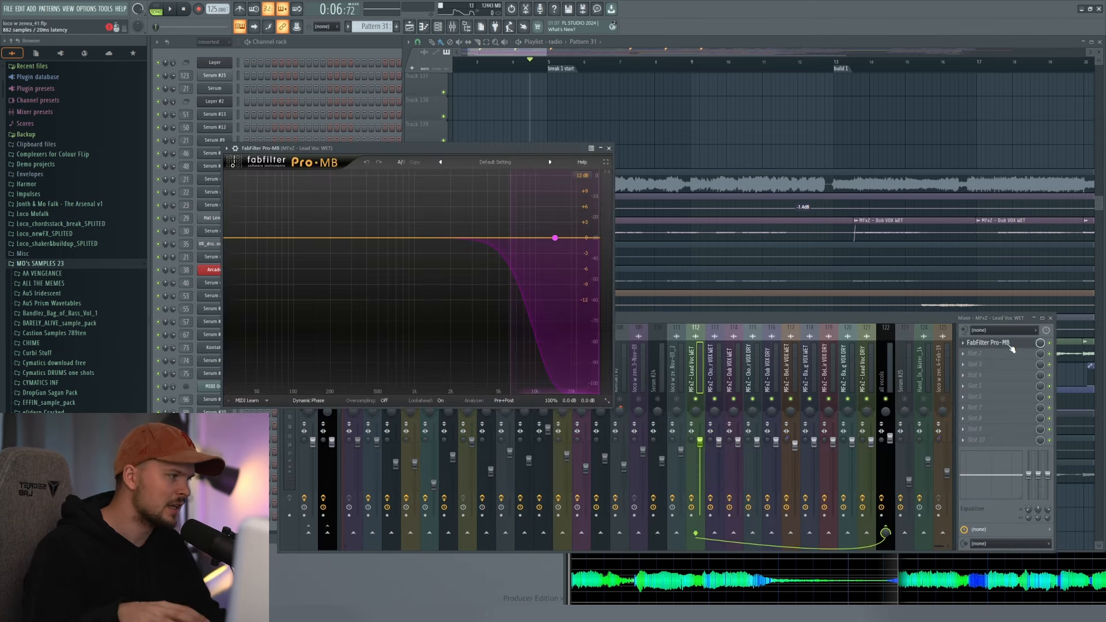
{"action": "left_click", "coordinate": [1012, 348]}
{"action": "left_click", "coordinate": [886, 369]}
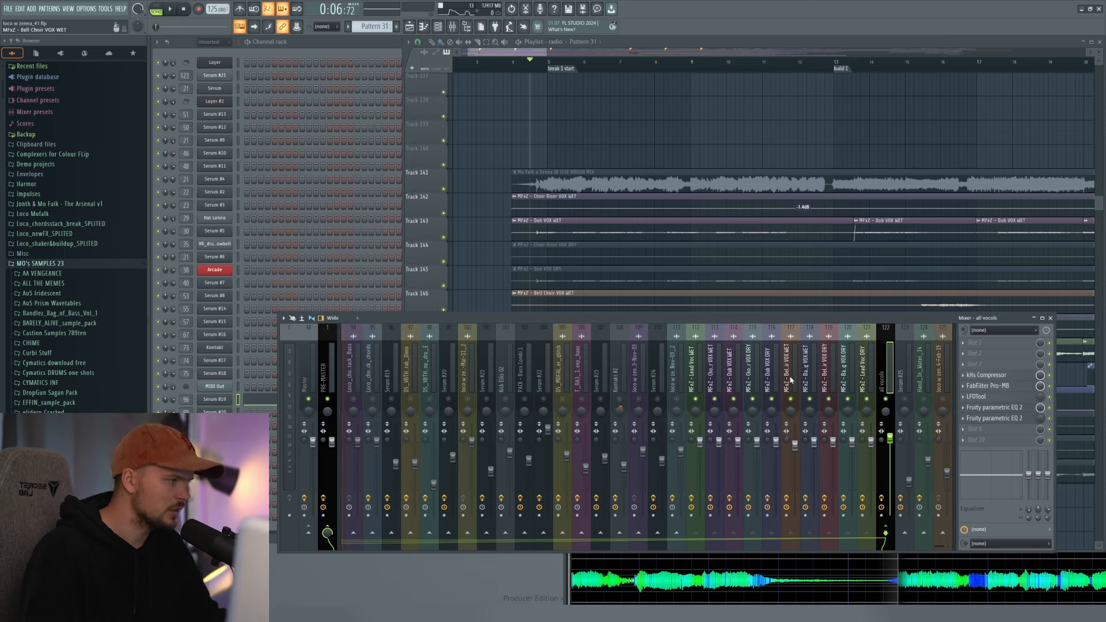
- Play the vocals from just before break 1 and inspect the all vocals track's kHs Compressor and FabFilter Pro-MB
{"action": "key", "text": "space"}
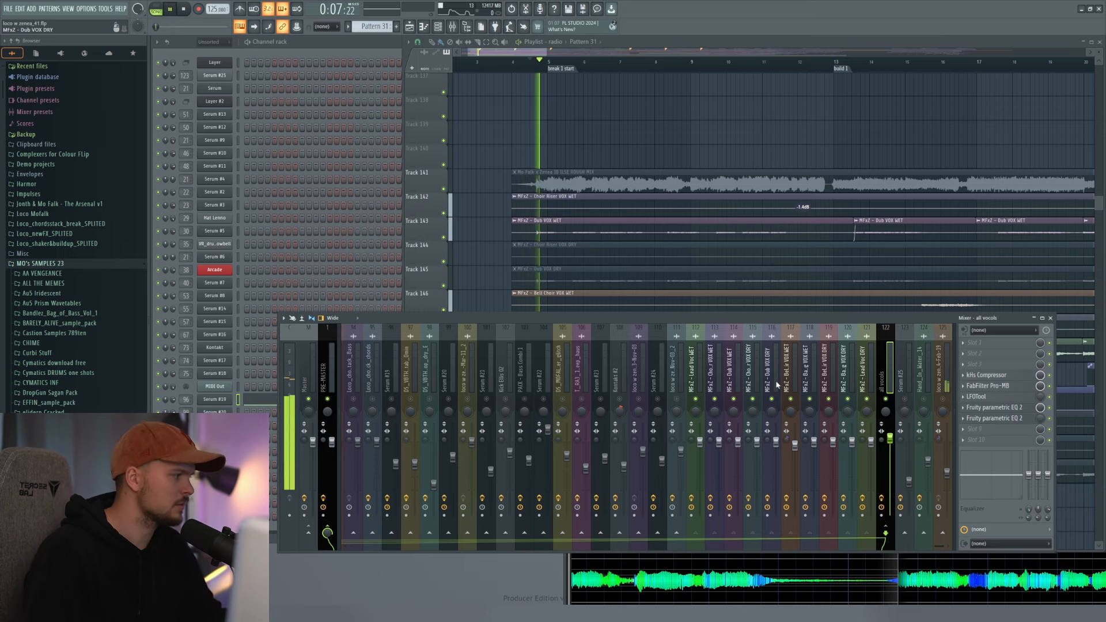
{"action": "left_click", "coordinate": [1002, 375]}
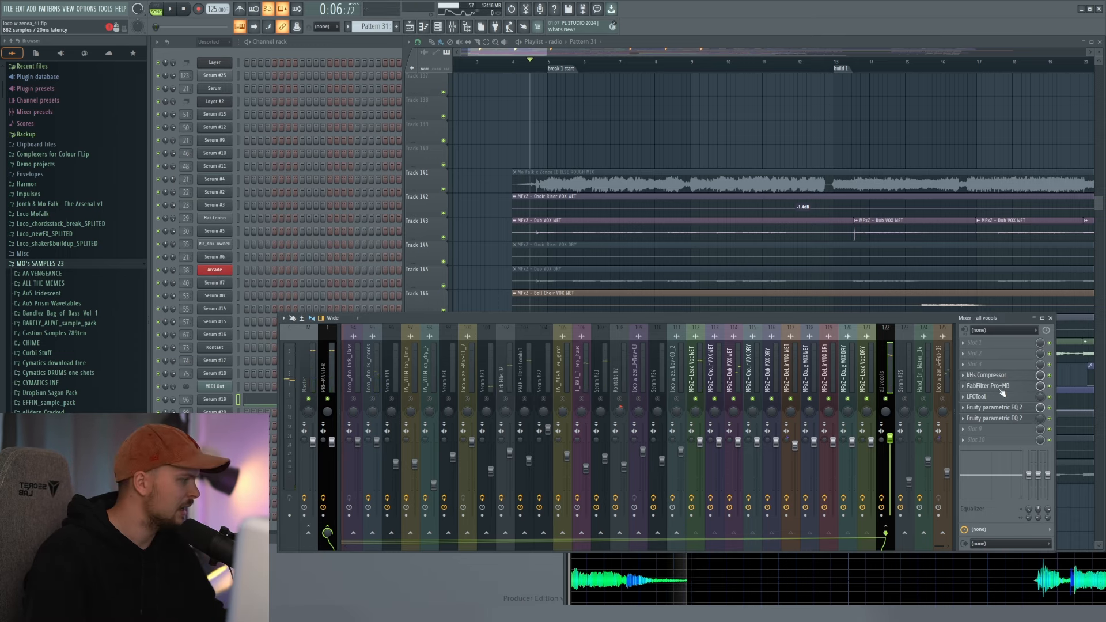
{"action": "left_click", "coordinate": [1000, 387]}
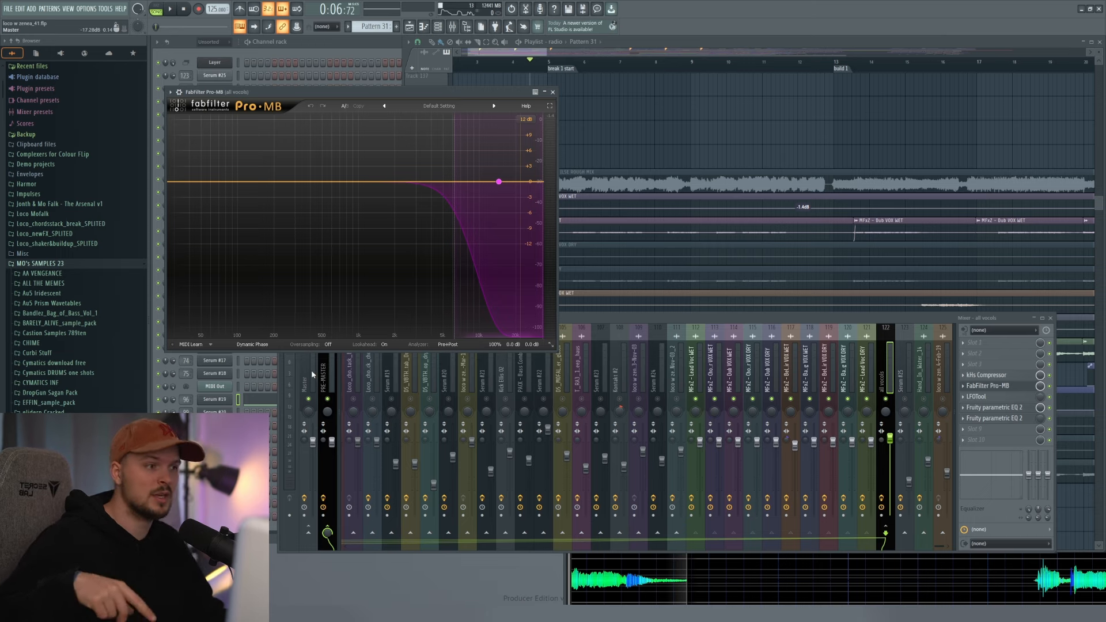
{"action": "left_click", "coordinate": [1005, 385]}
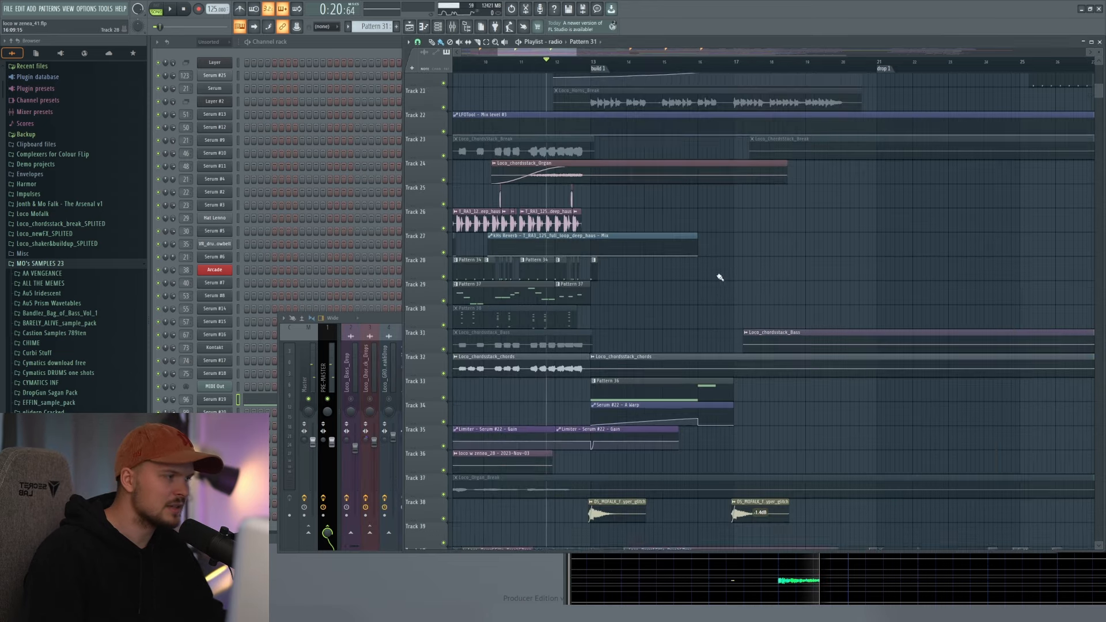
- Solo the Loco_VocalChops_Build&Drop clip on Track 6, play it through build 1 and bring up the mixer
{"action": "scroll", "coordinate": [592, 164], "scroll_direction": "up", "scroll_amount": 10}
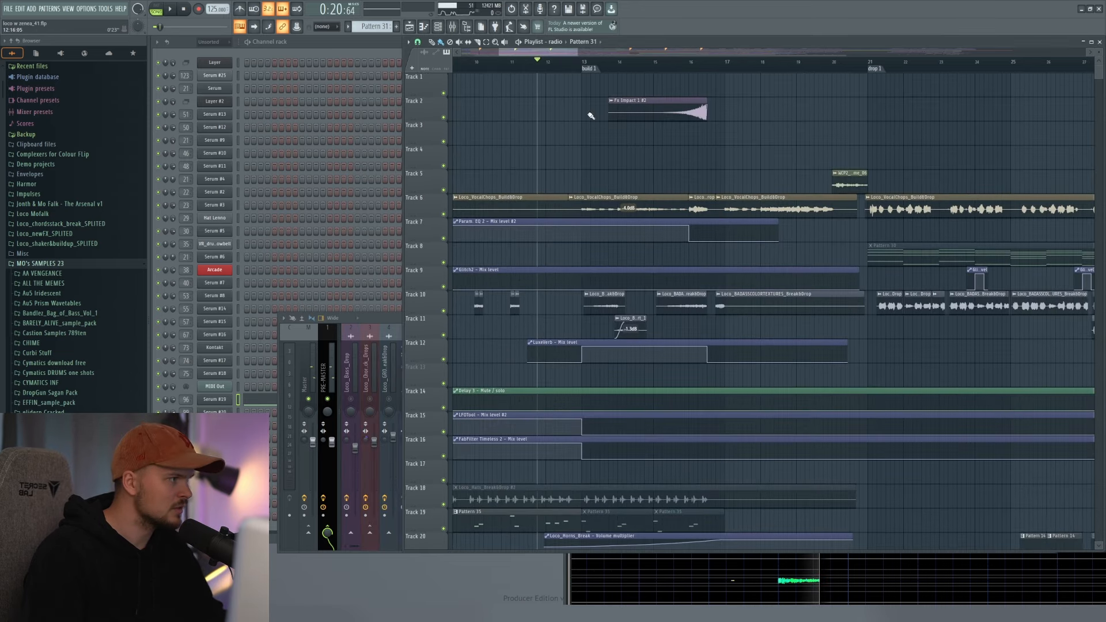
{"action": "left_click", "coordinate": [586, 203]}
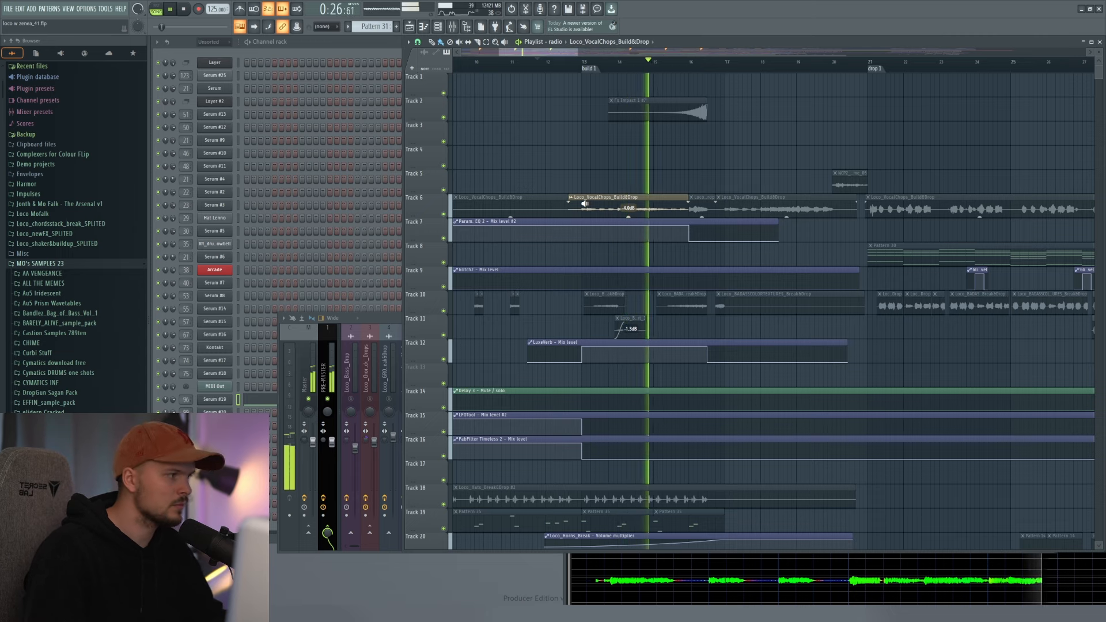
{"action": "key", "text": "space"}
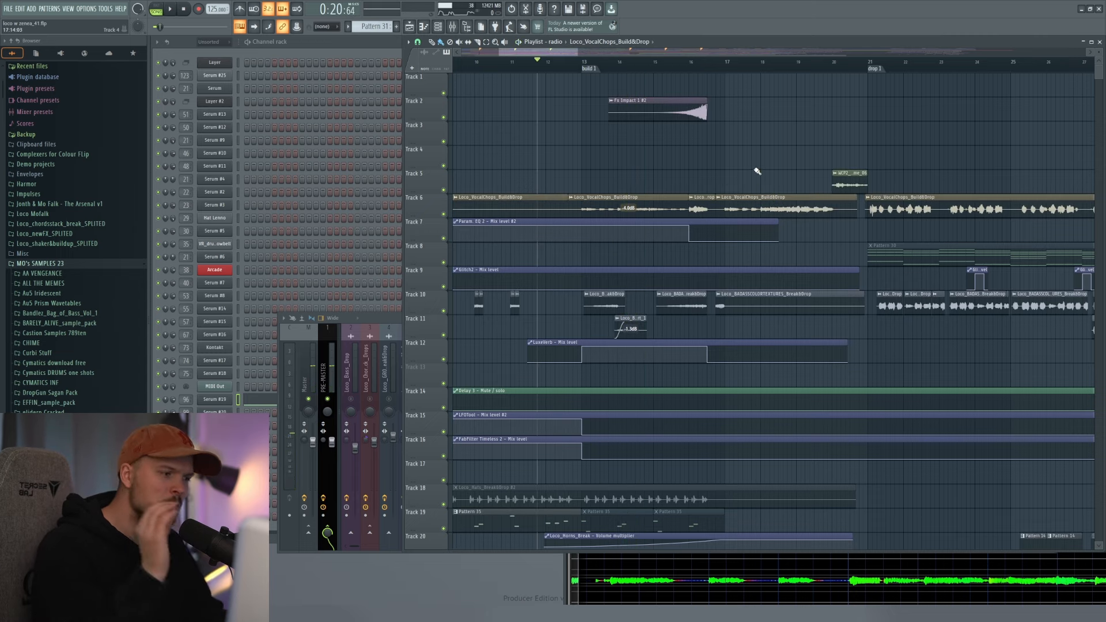
{"action": "left_click", "coordinate": [395, 375]}
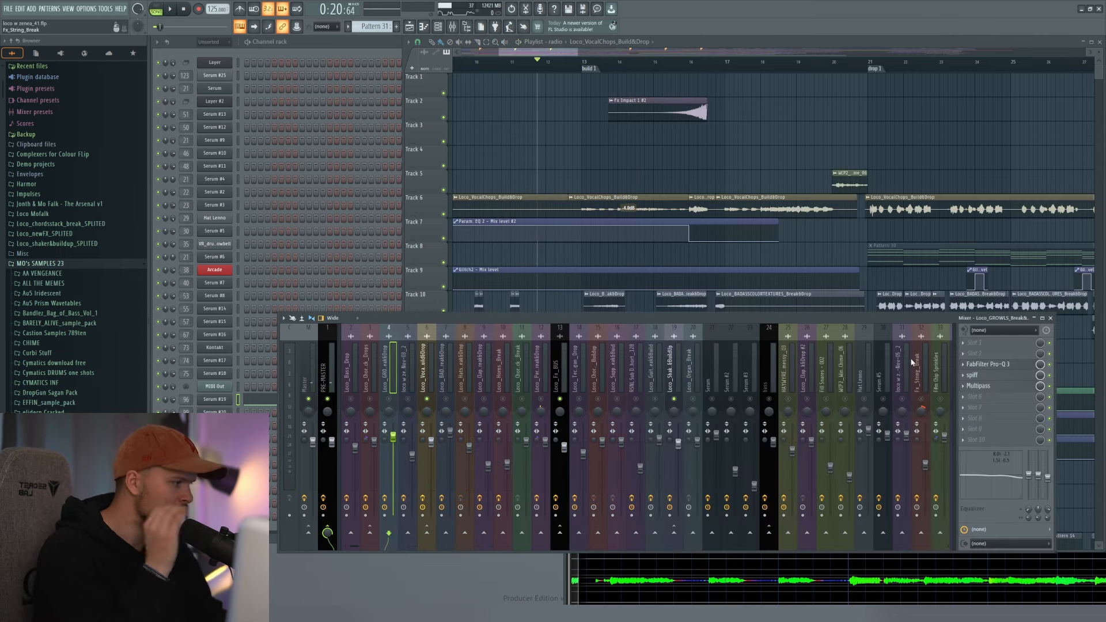
- Play build 1 while inspecting soothe2 on the vocal chops mixer track, and view the soothe2 on Loco_Fx_BUS
{"action": "left_click", "coordinate": [582, 67]}
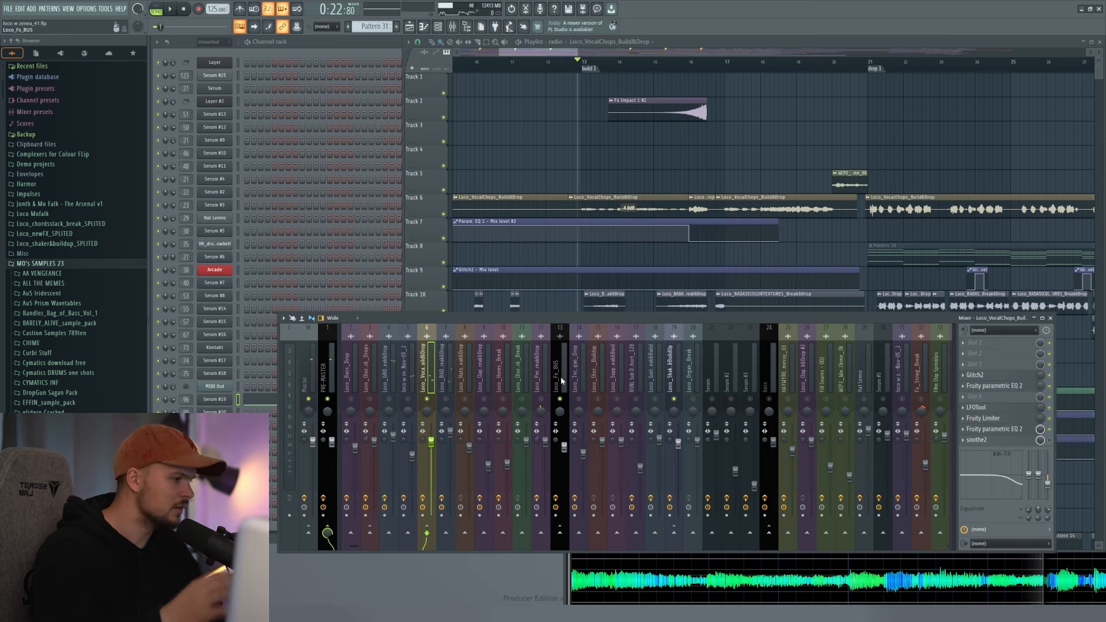
{"action": "scroll", "coordinate": [563, 382], "scroll_direction": "right", "scroll_amount": 15}
{"action": "scroll", "coordinate": [636, 357], "scroll_direction": "left", "scroll_amount": 15}
{"action": "left_click", "coordinate": [668, 375]}
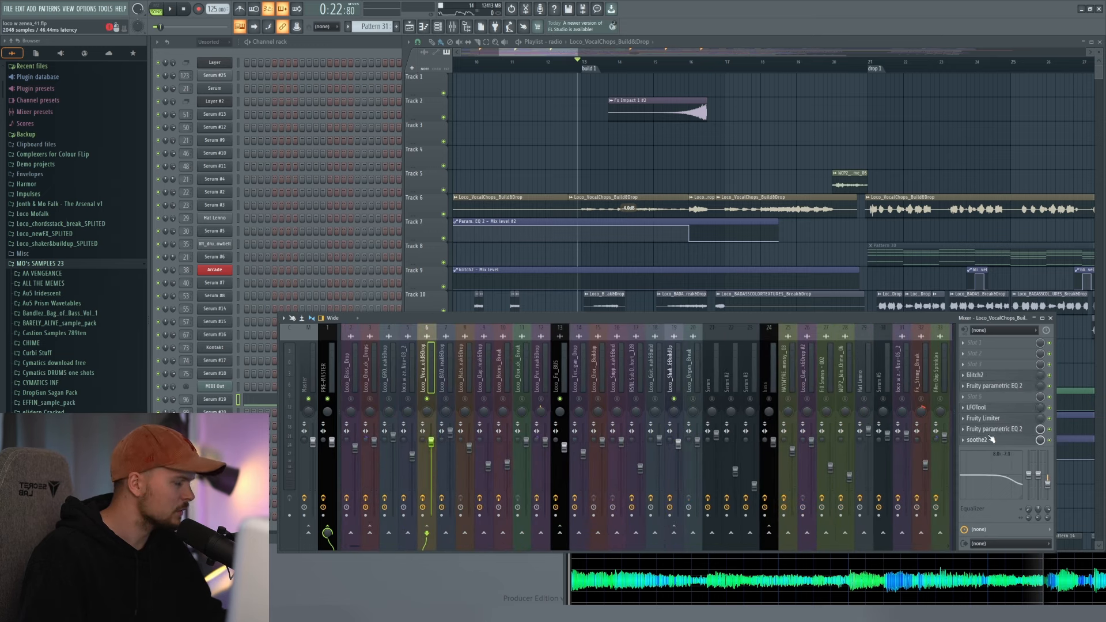
{"action": "left_click", "coordinate": [999, 441]}
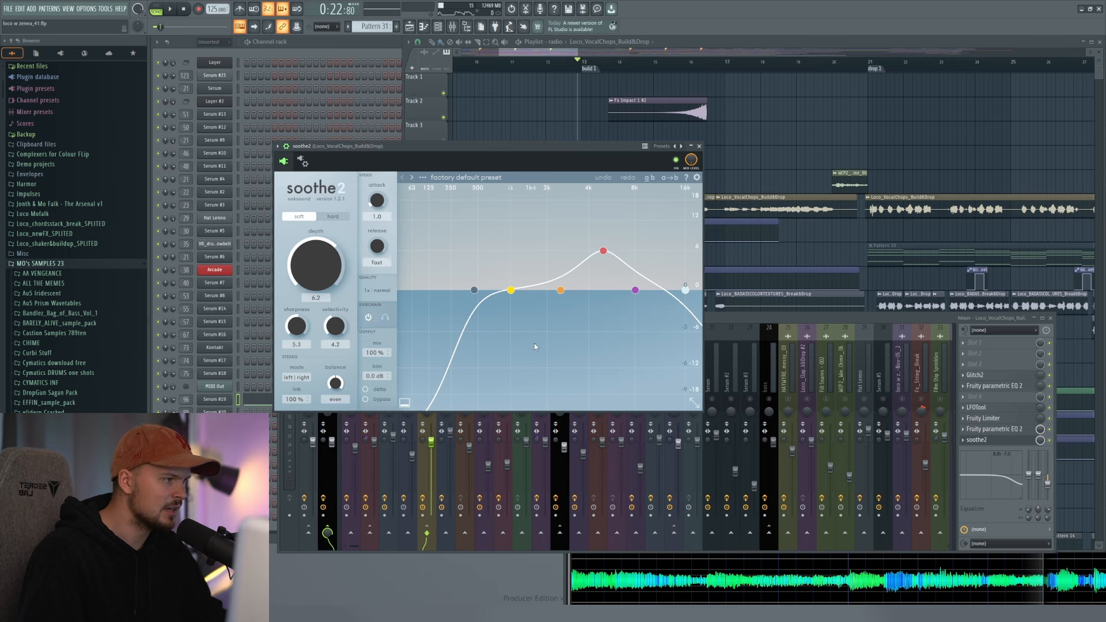
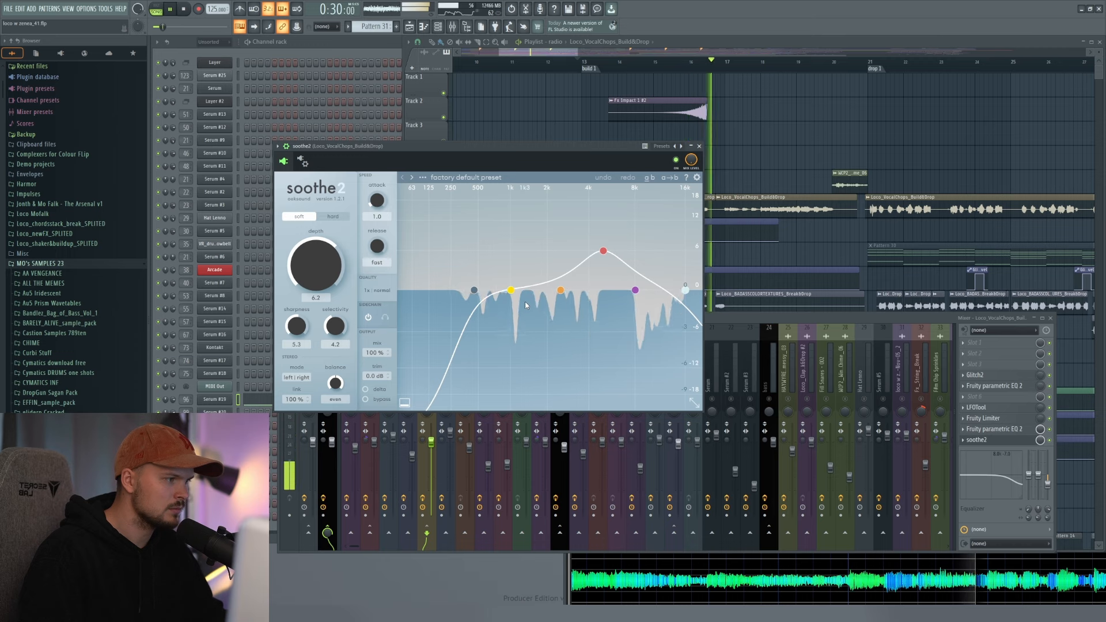
{"action": "key", "text": "space"}
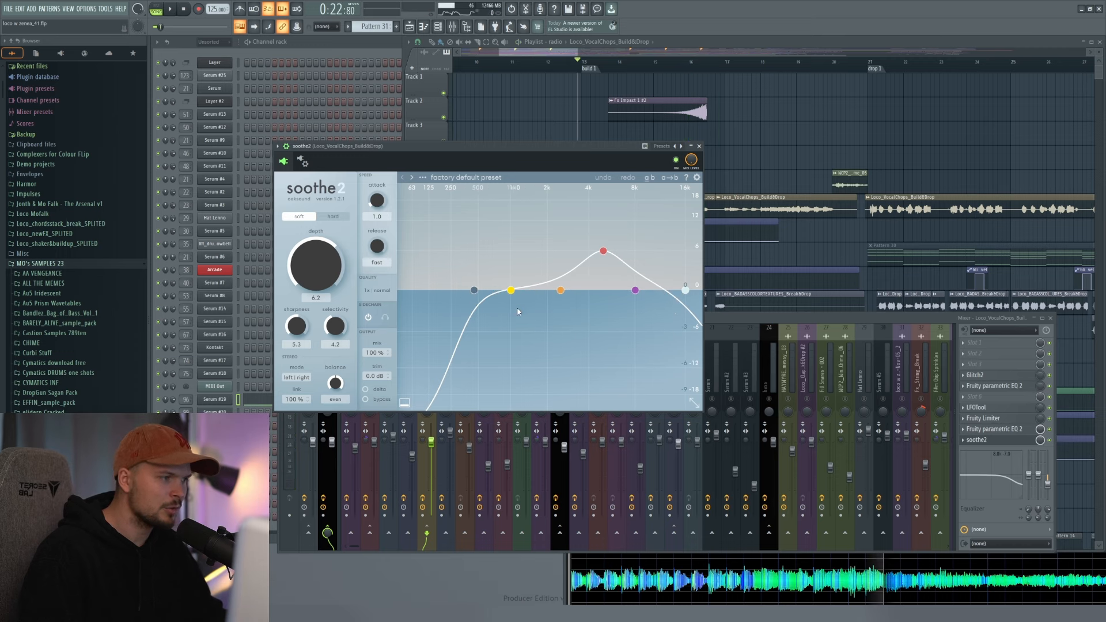
{"action": "left_click", "coordinate": [700, 146]}
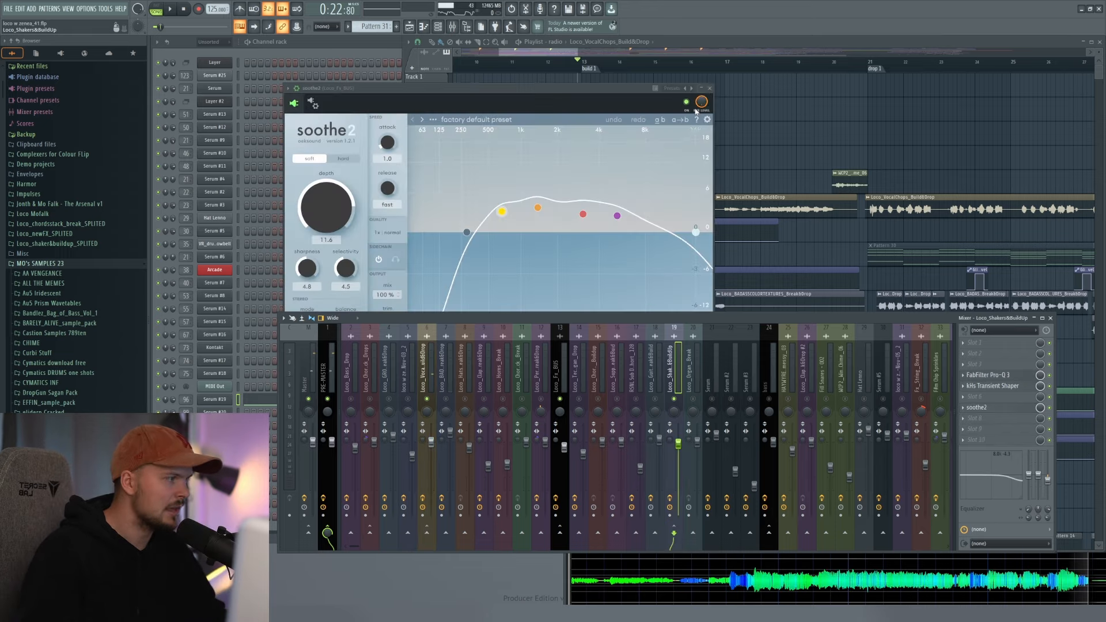
{"action": "left_click", "coordinate": [708, 91]}
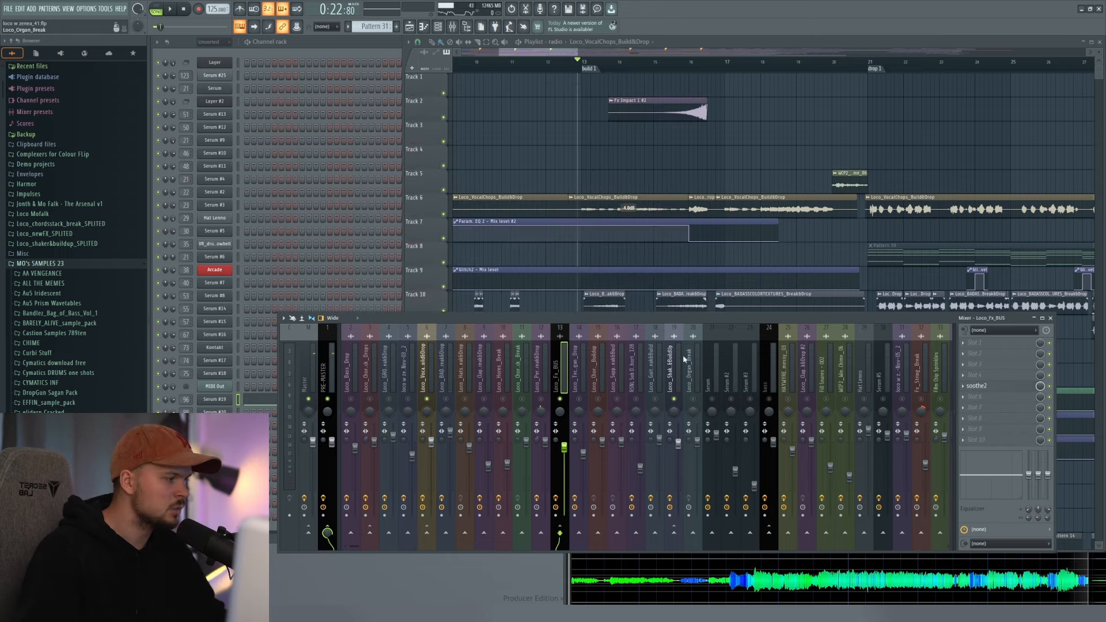
- Play build 1 from bar 13 while viewing the percussion, Serum #17 pitch and chord stack clips on Tracks 68 to 86
{"action": "scroll", "coordinate": [686, 185], "scroll_direction": "down", "scroll_amount": 12}
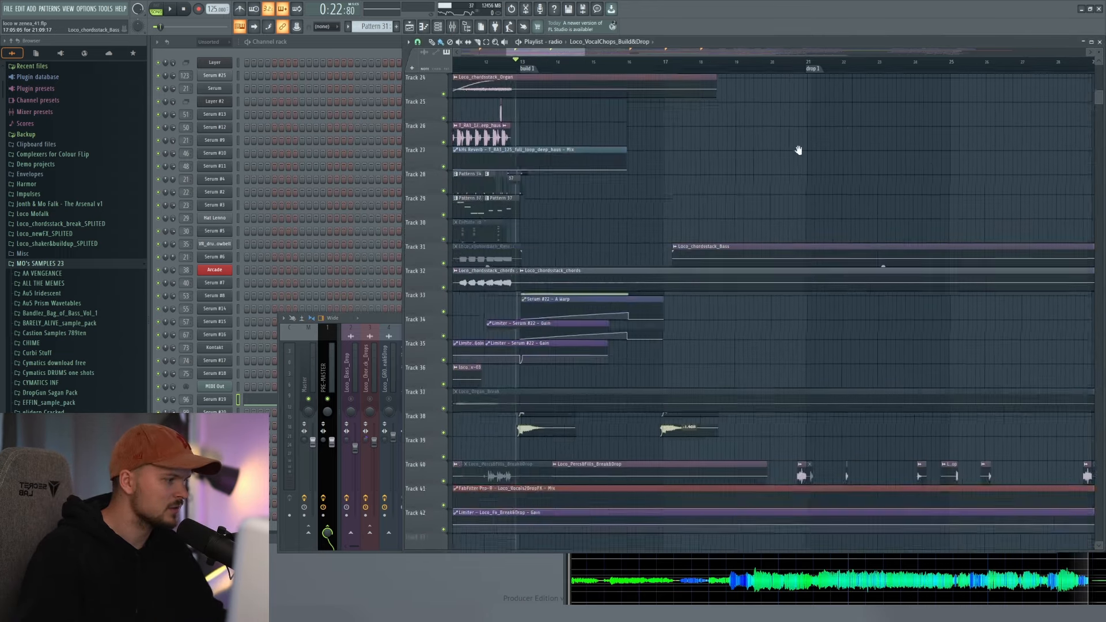
{"action": "scroll", "coordinate": [724, 352], "scroll_direction": "down", "scroll_amount": 10}
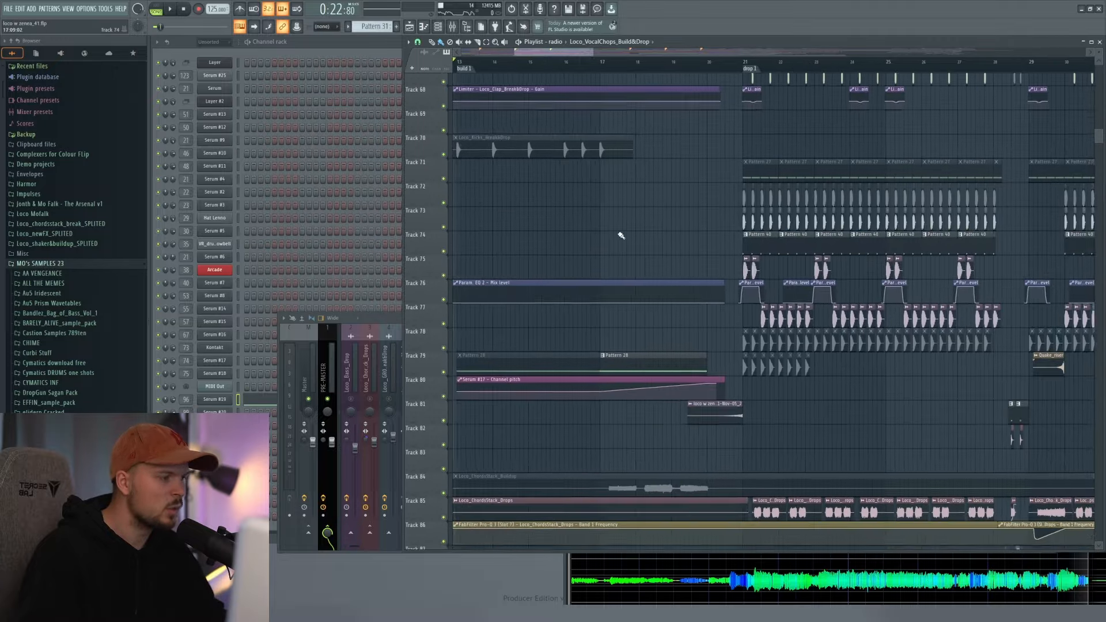
{"action": "key", "text": "F9"}
{"action": "left_click", "coordinate": [568, 61]}
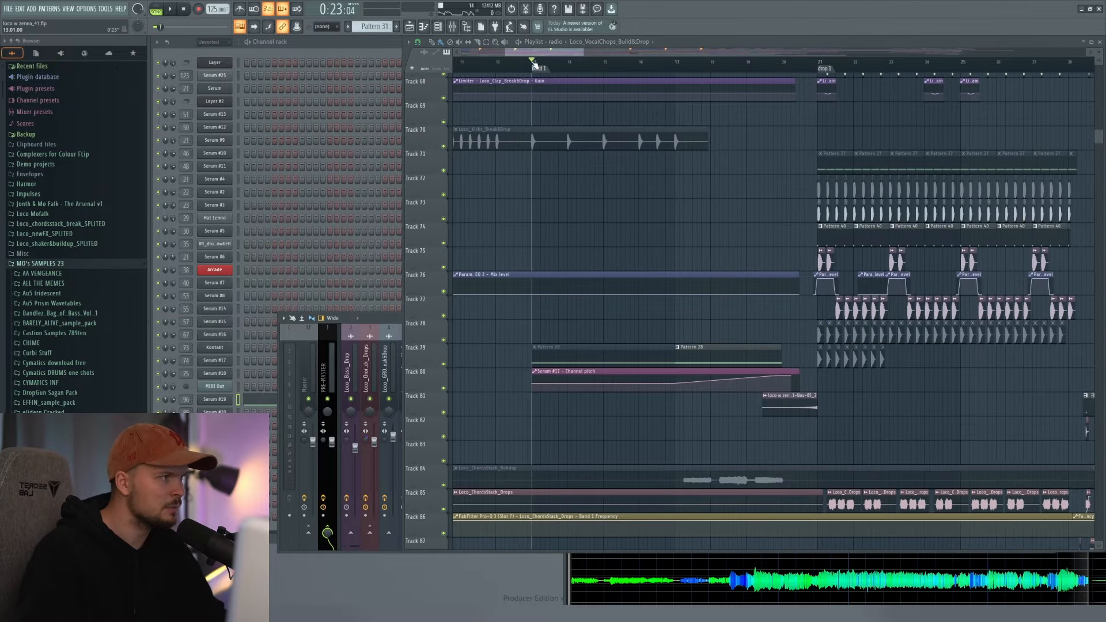
{"action": "key", "text": "space"}
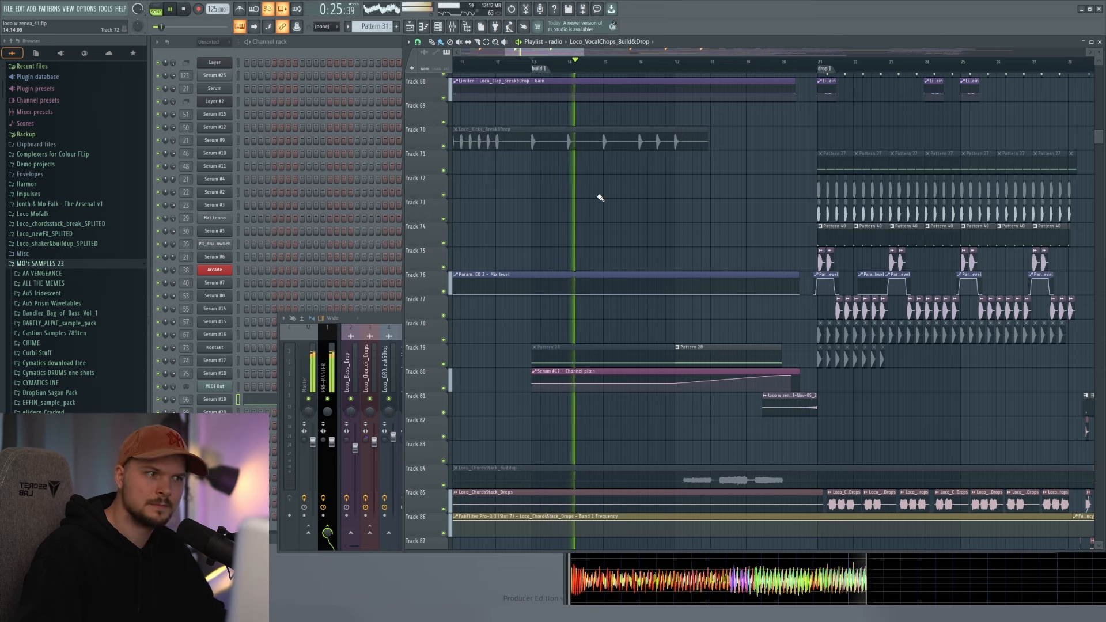
- Replay the second half of build 1 from about bar 17 to hear Pattern 28 with the Serum #17 pitch rise
{"action": "left_click_drag", "start_coordinate": [653, 207], "coordinate": [620, 267]}
{"action": "key", "text": "space"}
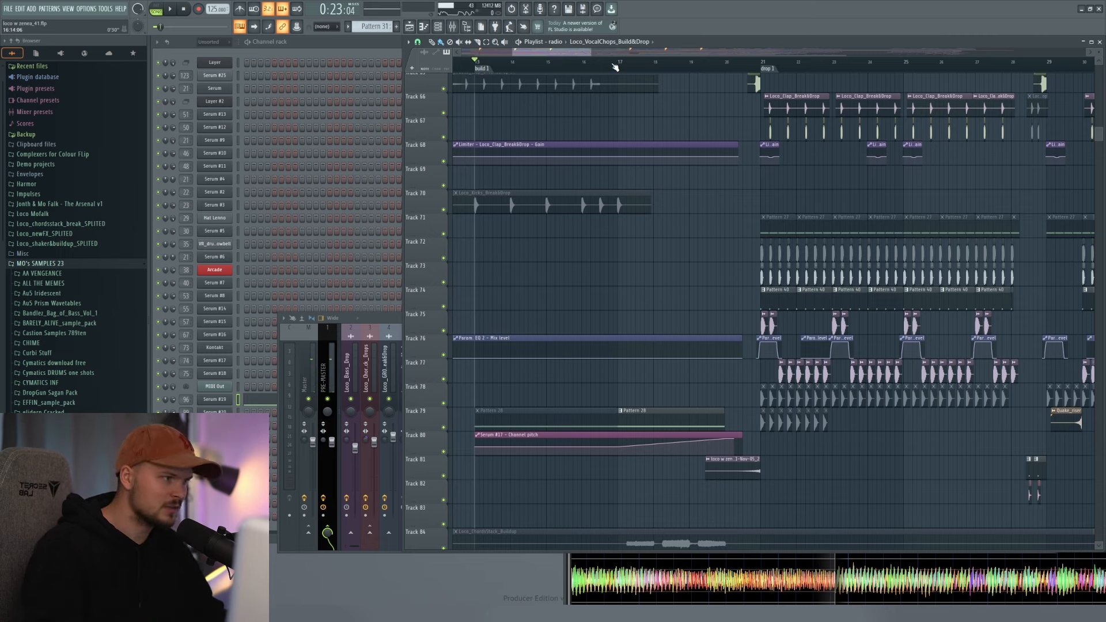
{"action": "key", "text": "space"}
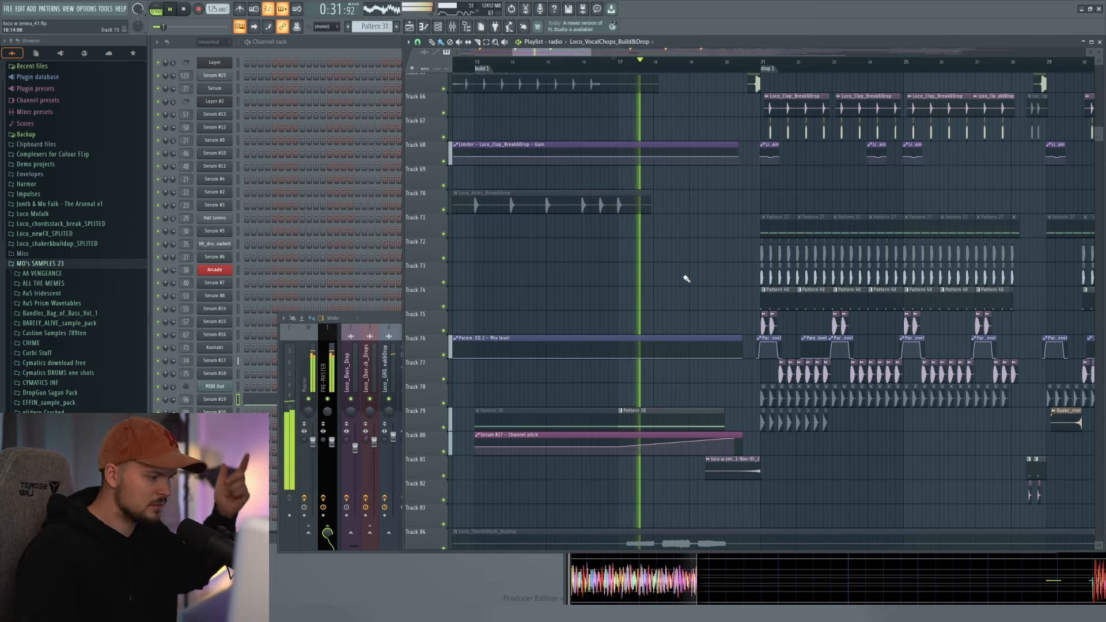
{"action": "key", "text": "space"}
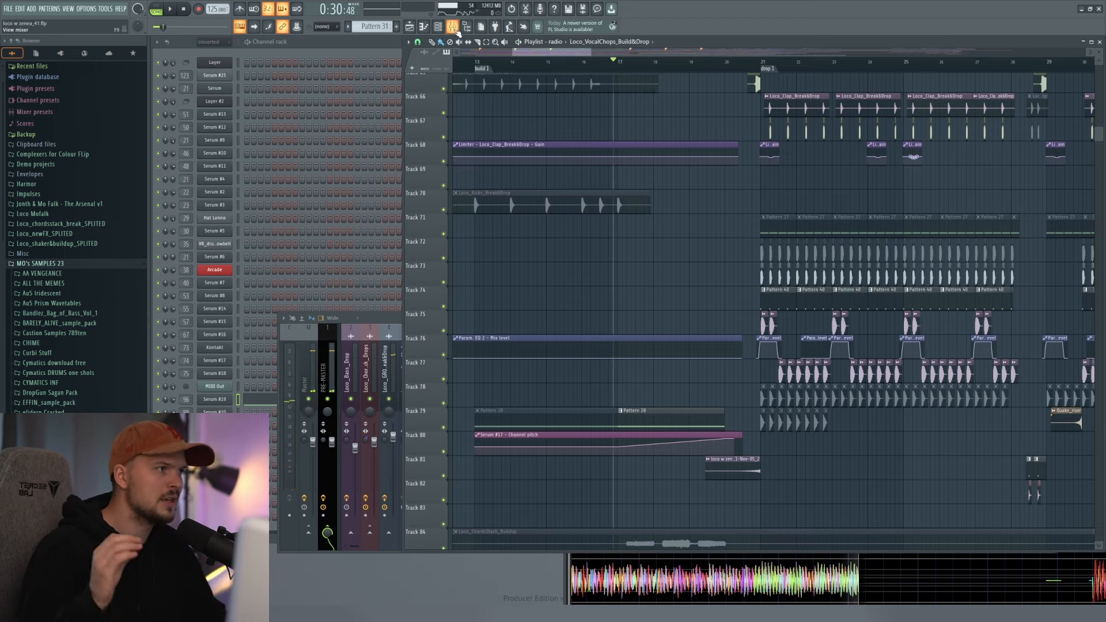
- Find the Loco_Shakers&Buildup mixer track and play build 1 with its soothe2 open
{"action": "left_click", "coordinate": [455, 29]}
{"action": "scroll", "coordinate": [670, 363], "scroll_direction": "down", "scroll_amount": 12}
{"action": "scroll", "coordinate": [672, 364], "scroll_direction": "down", "scroll_amount": 8}
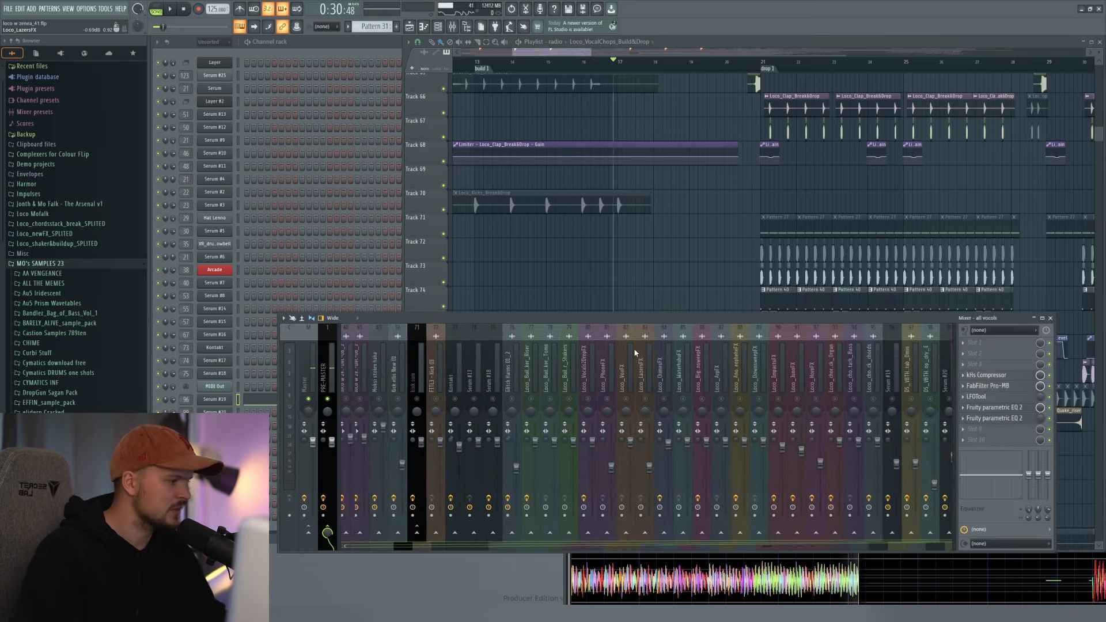
{"action": "scroll", "coordinate": [641, 358], "scroll_direction": "up", "scroll_amount": 15}
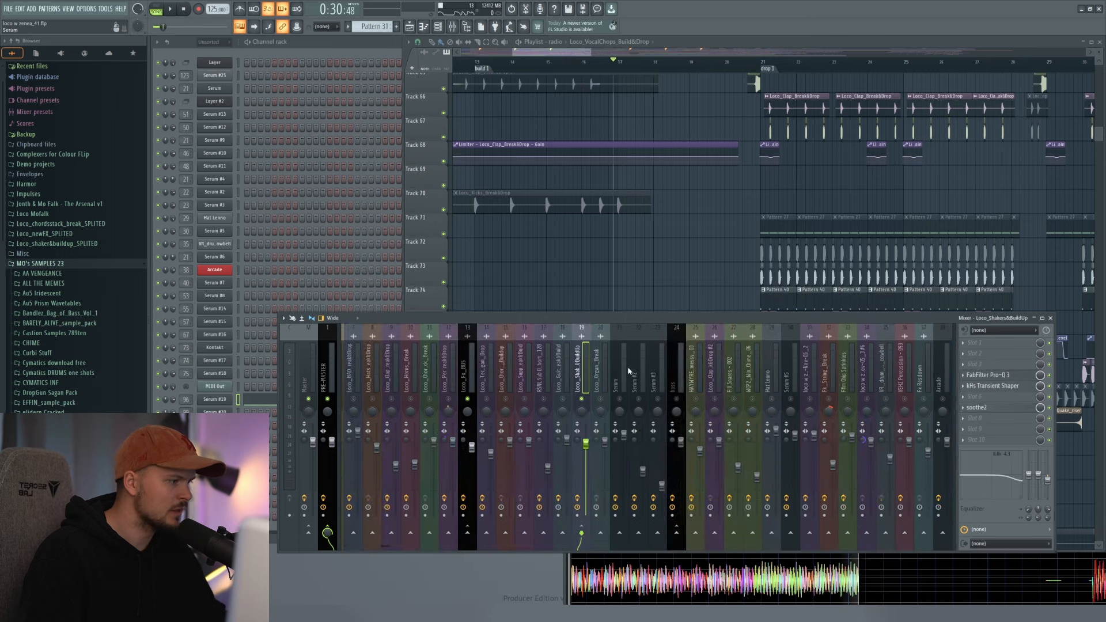
{"action": "scroll", "coordinate": [599, 370], "scroll_direction": "down", "scroll_amount": 20}
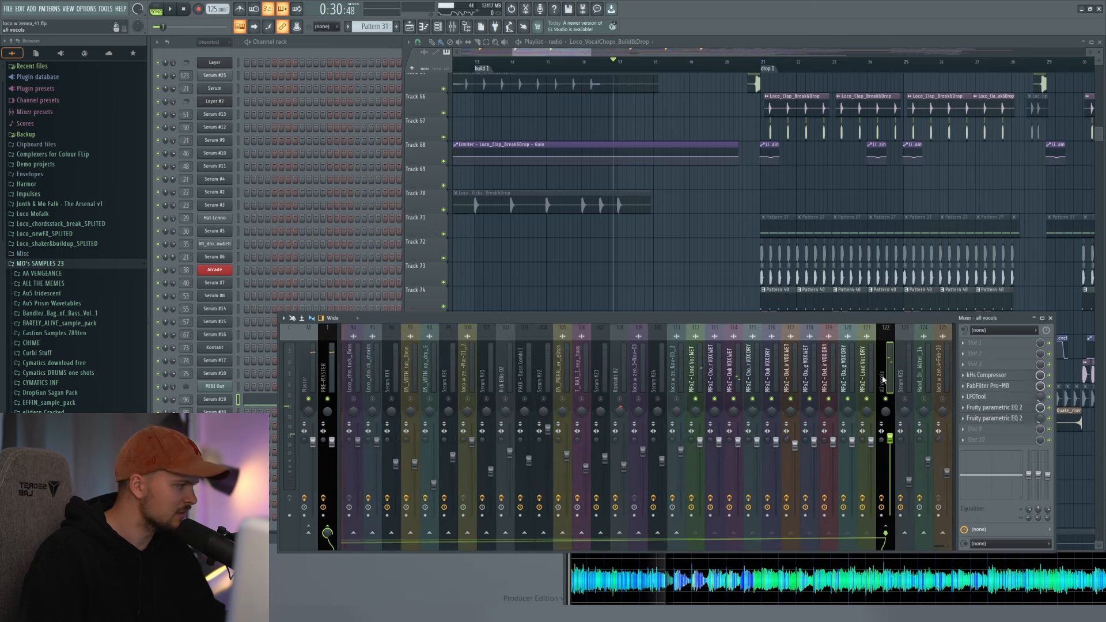
{"action": "scroll", "coordinate": [889, 379], "scroll_direction": "up", "scroll_amount": 18}
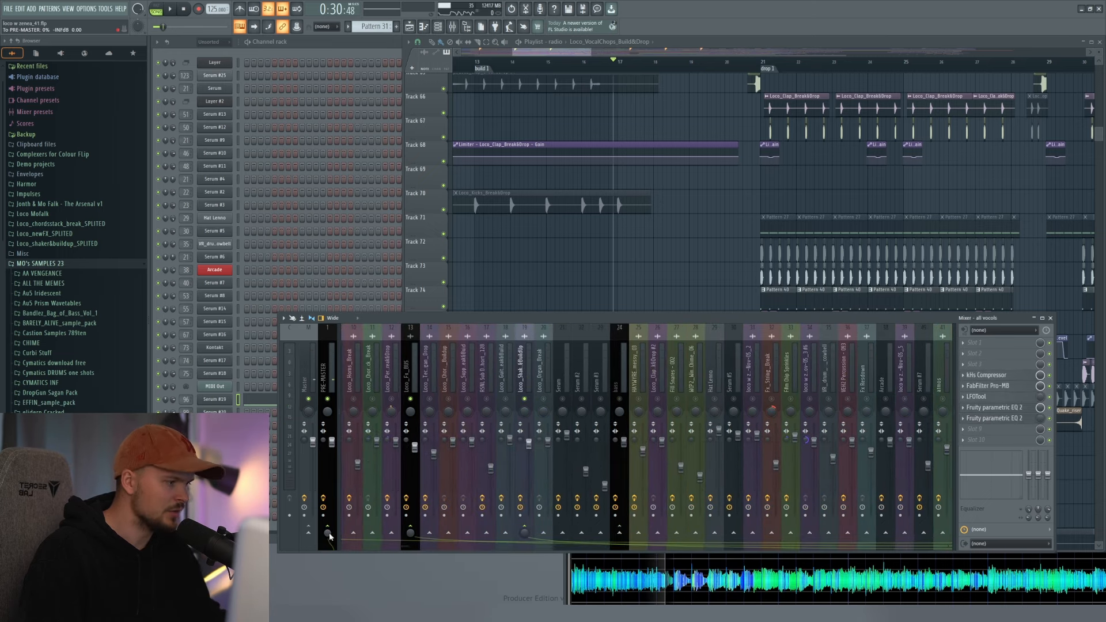
{"action": "left_click", "coordinate": [520, 374]}
{"action": "left_click", "coordinate": [992, 407]}
{"action": "key", "text": "space"}
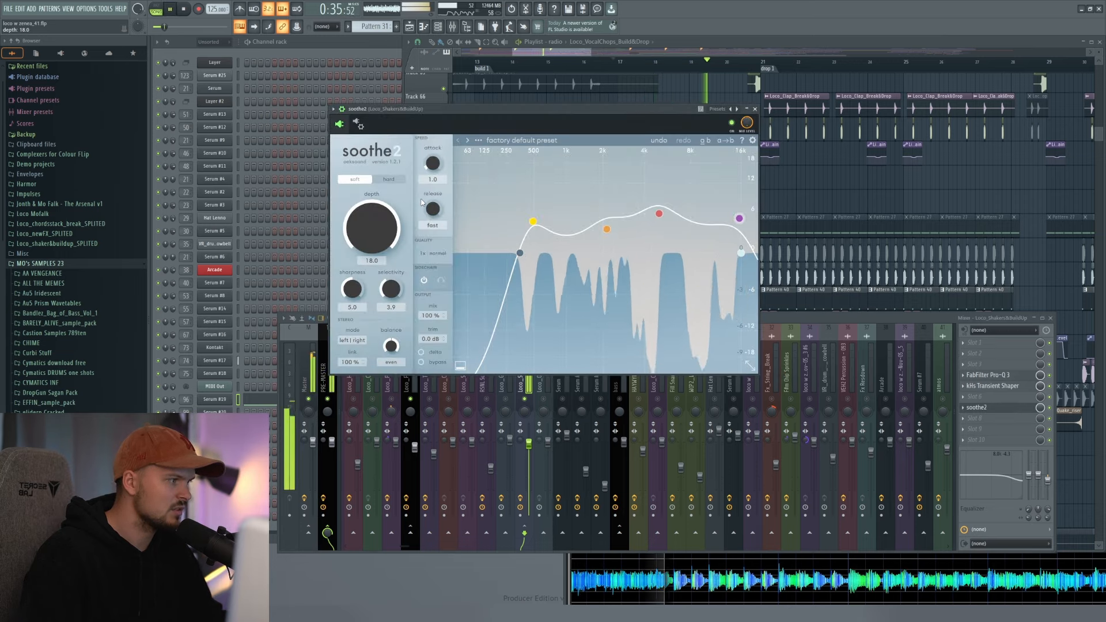
- Stop build 1 playback and close the soothe2 window of the Loco_Shakers&Buildup mixer track
{"action": "key", "text": "space"}
{"action": "scroll", "coordinate": [615, 382], "scroll_direction": "up", "scroll_amount": 4}
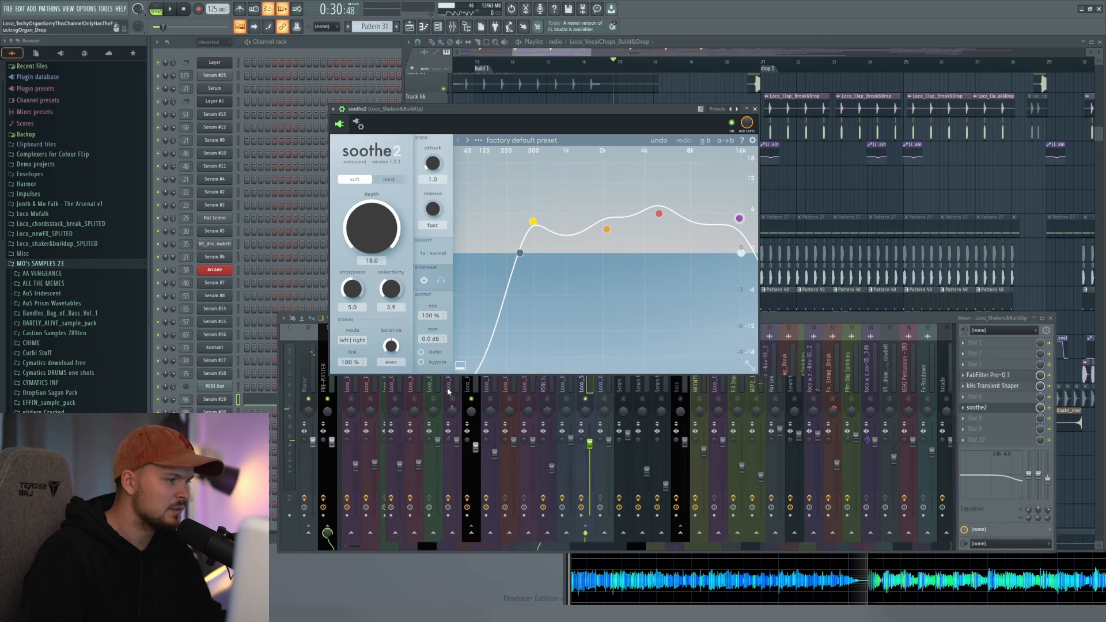
{"action": "scroll", "coordinate": [615, 381], "scroll_direction": "down", "scroll_amount": 3}
{"action": "key", "text": "Escape"}
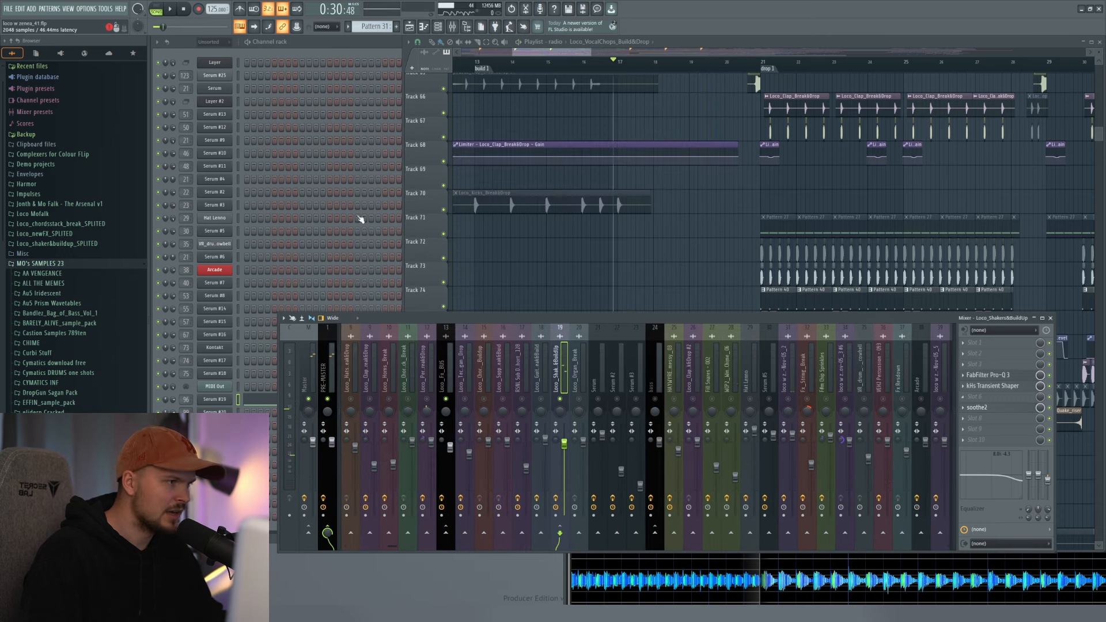
{"action": "left_click", "coordinate": [754, 109]}
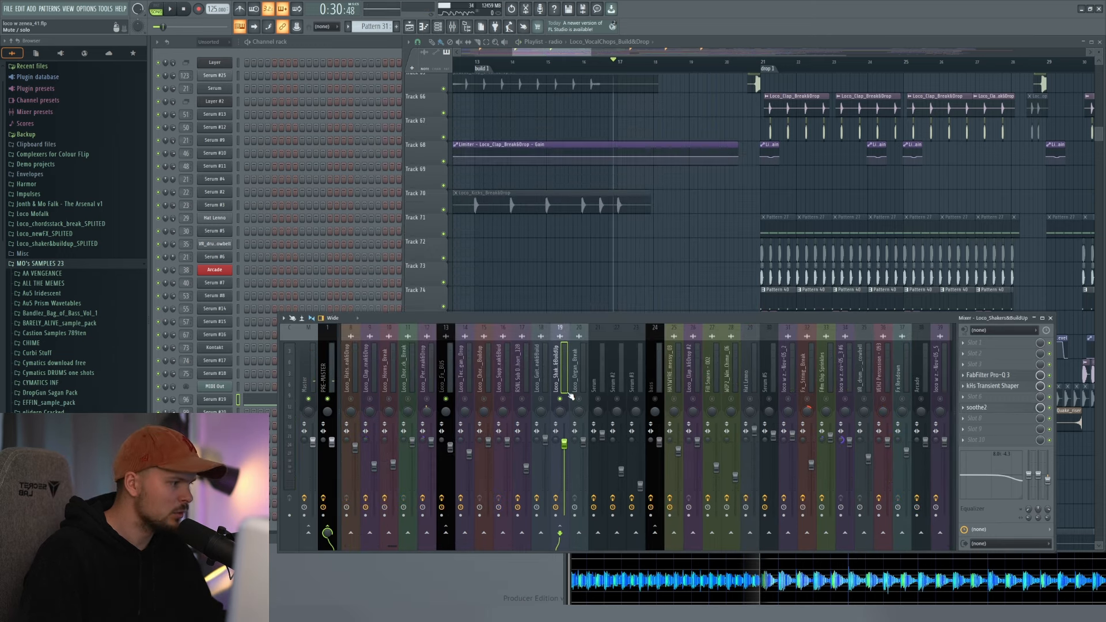
- Select the all vocals mixer track to view its effect chain, and look over the neighbouring FX and chord tracks
{"action": "scroll", "coordinate": [603, 368], "scroll_direction": "down", "scroll_amount": 10}
{"action": "scroll", "coordinate": [631, 381], "scroll_direction": "down", "scroll_amount": 3}
{"action": "left_click", "coordinate": [890, 381]}
{"action": "scroll", "coordinate": [369, 510], "scroll_direction": "up", "scroll_amount": 6}
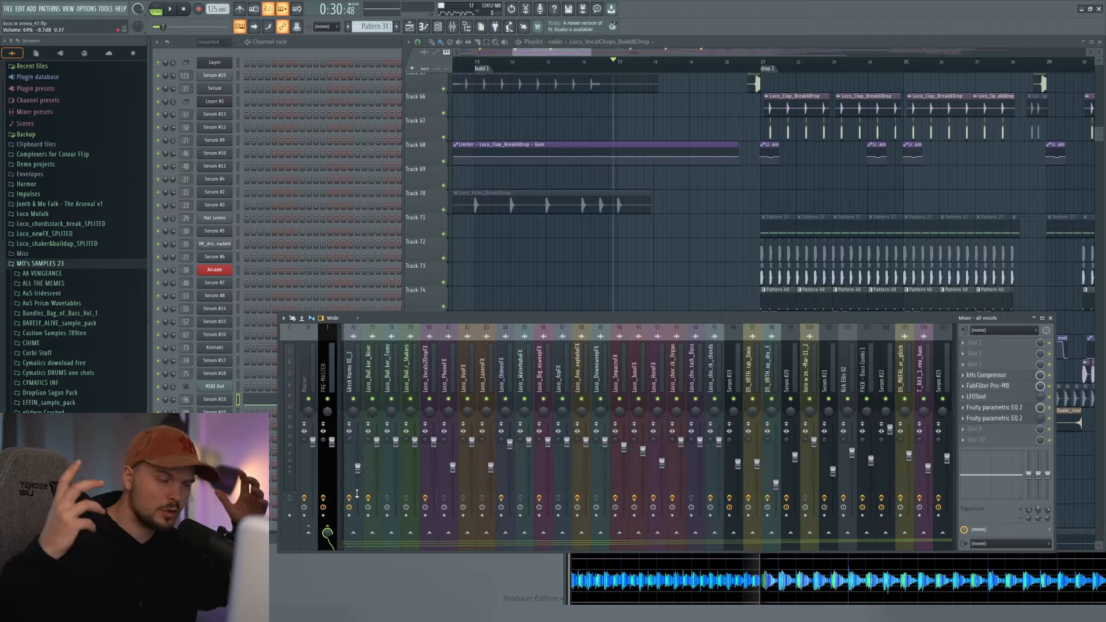
- Play the second half of build 1 in the playlist, stop it, and view the clips leading into drop 1 on Tracks 15 to 55
{"action": "left_click", "coordinate": [654, 258]}
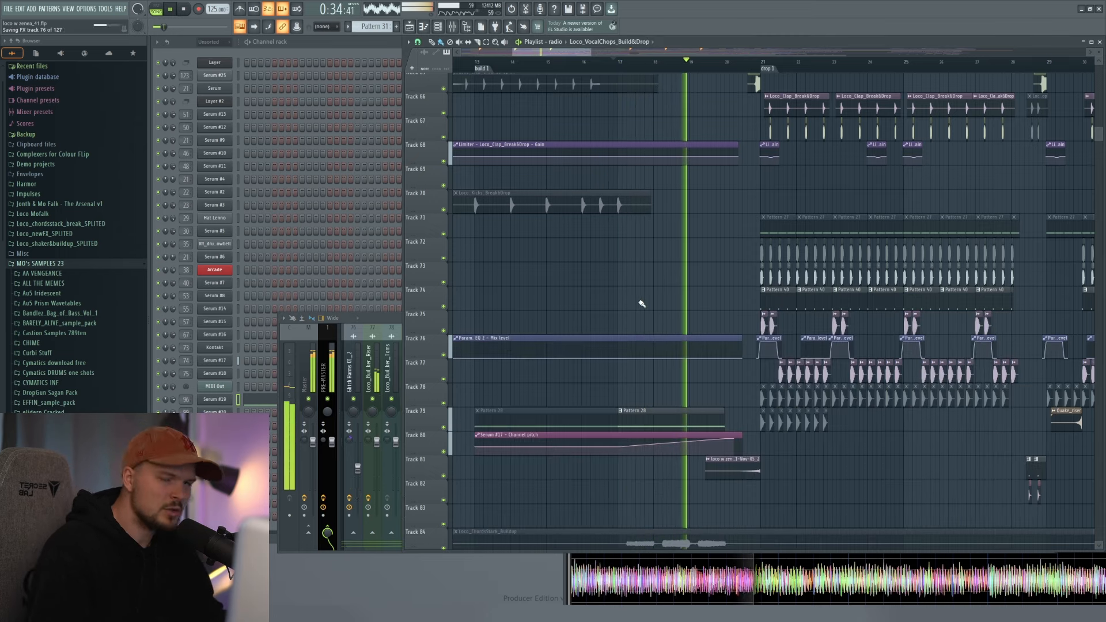
{"action": "key", "text": "space"}
{"action": "scroll", "coordinate": [638, 302], "scroll_direction": "up", "scroll_amount": 9}
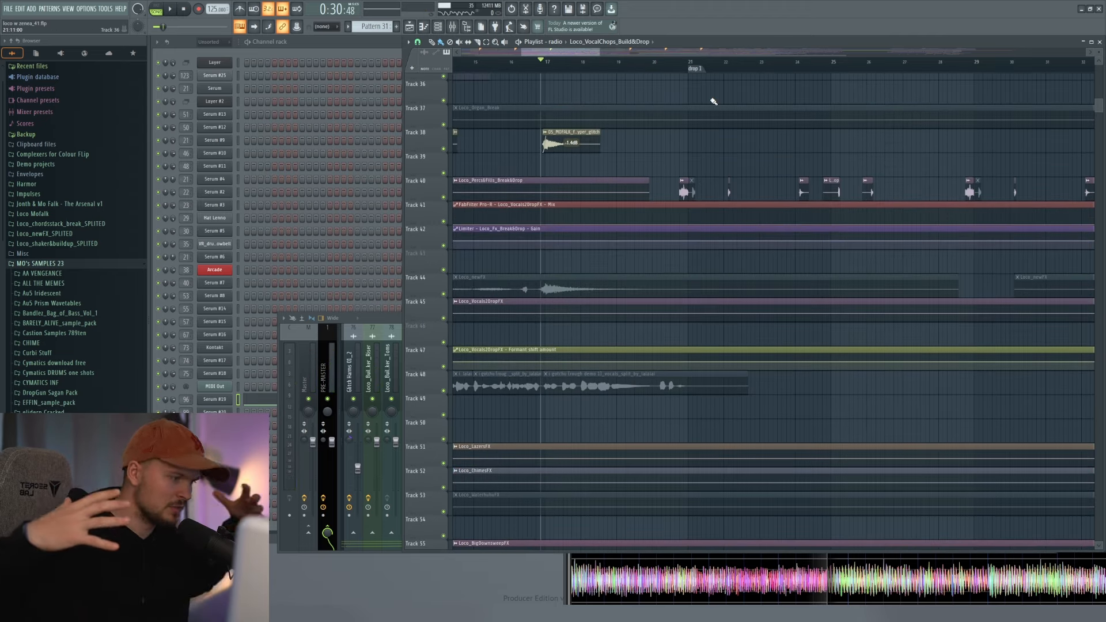
{"action": "scroll", "coordinate": [709, 170], "scroll_direction": "up", "scroll_amount": 9}
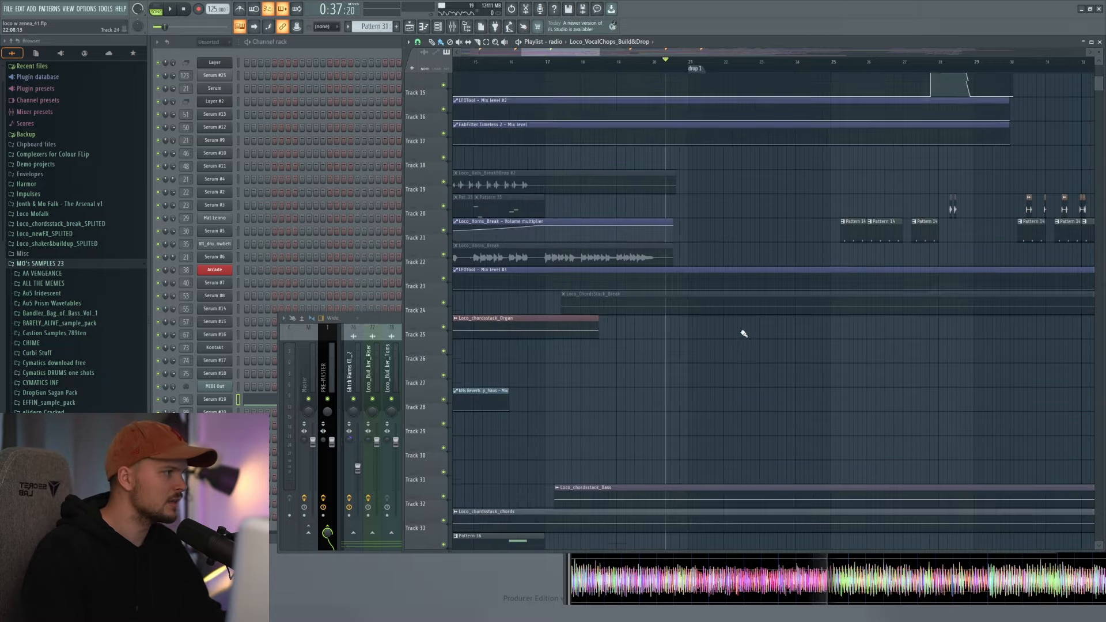